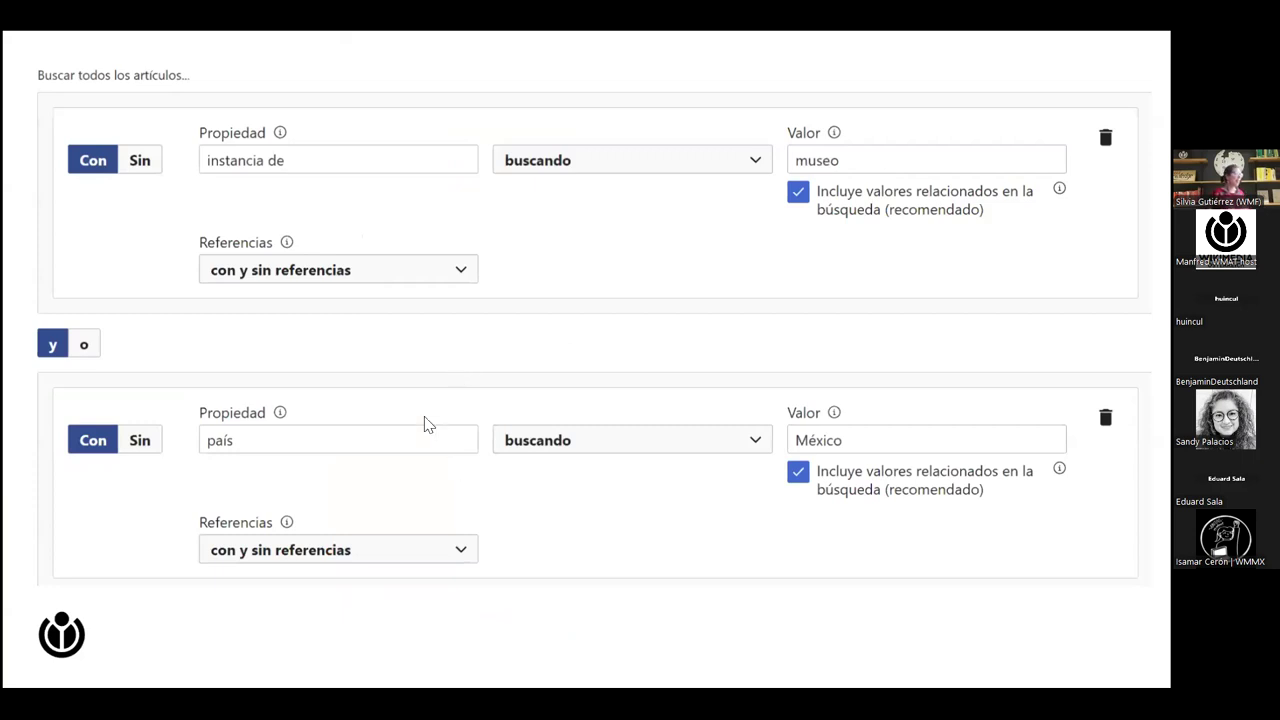
Leave the slideshow and copy the Query Builder URL from the slide "¡Construyamos nuestra primera consulta!".
key(Escape)
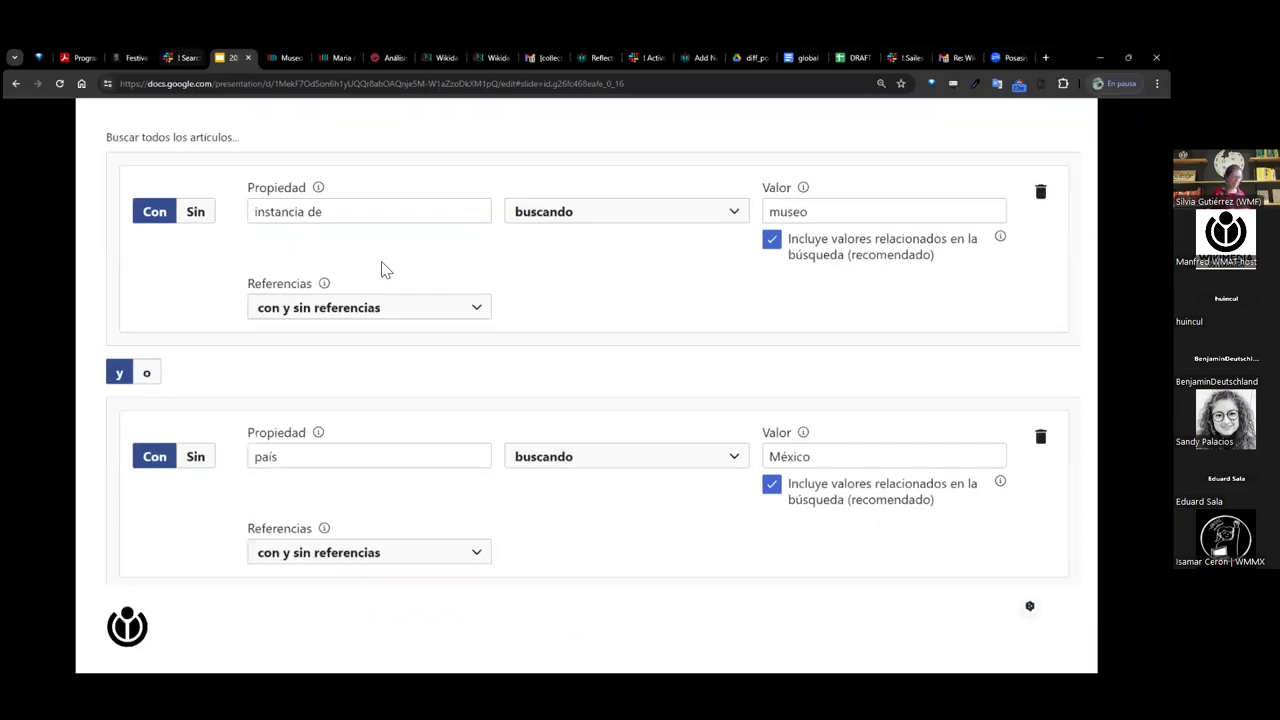
click(388, 398)
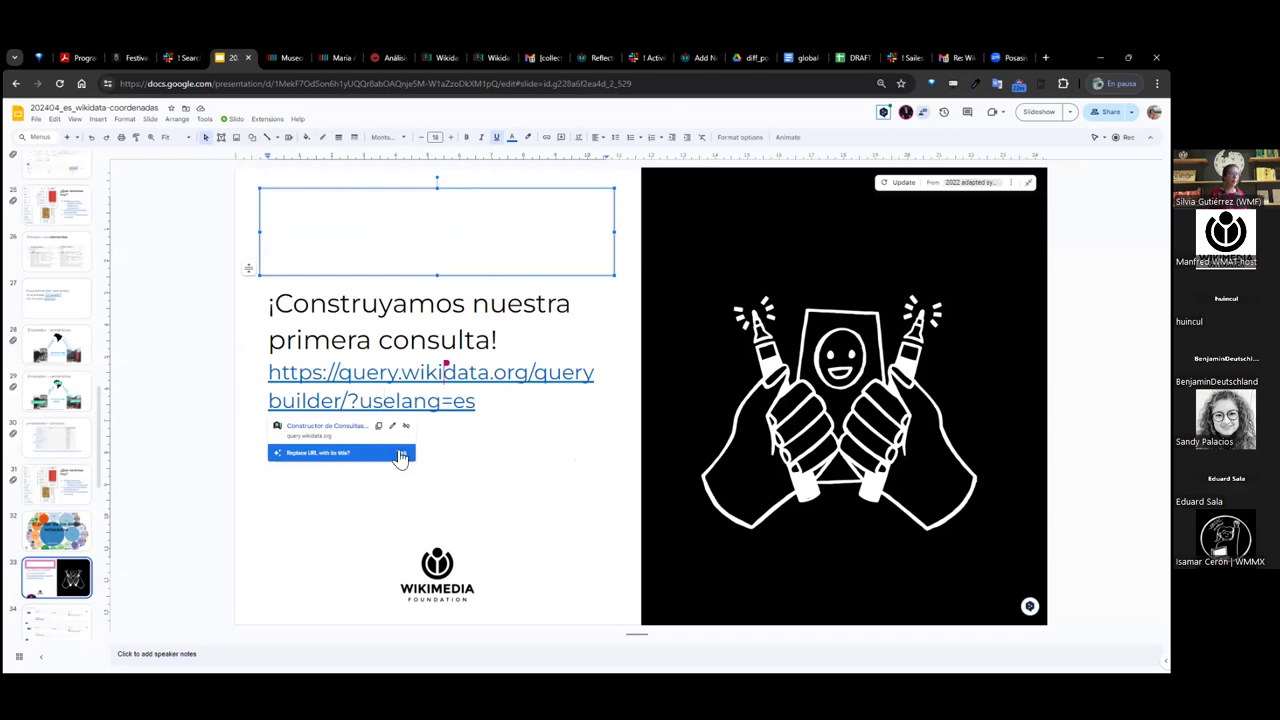
double_click(418, 400)
triple_click(314, 374)
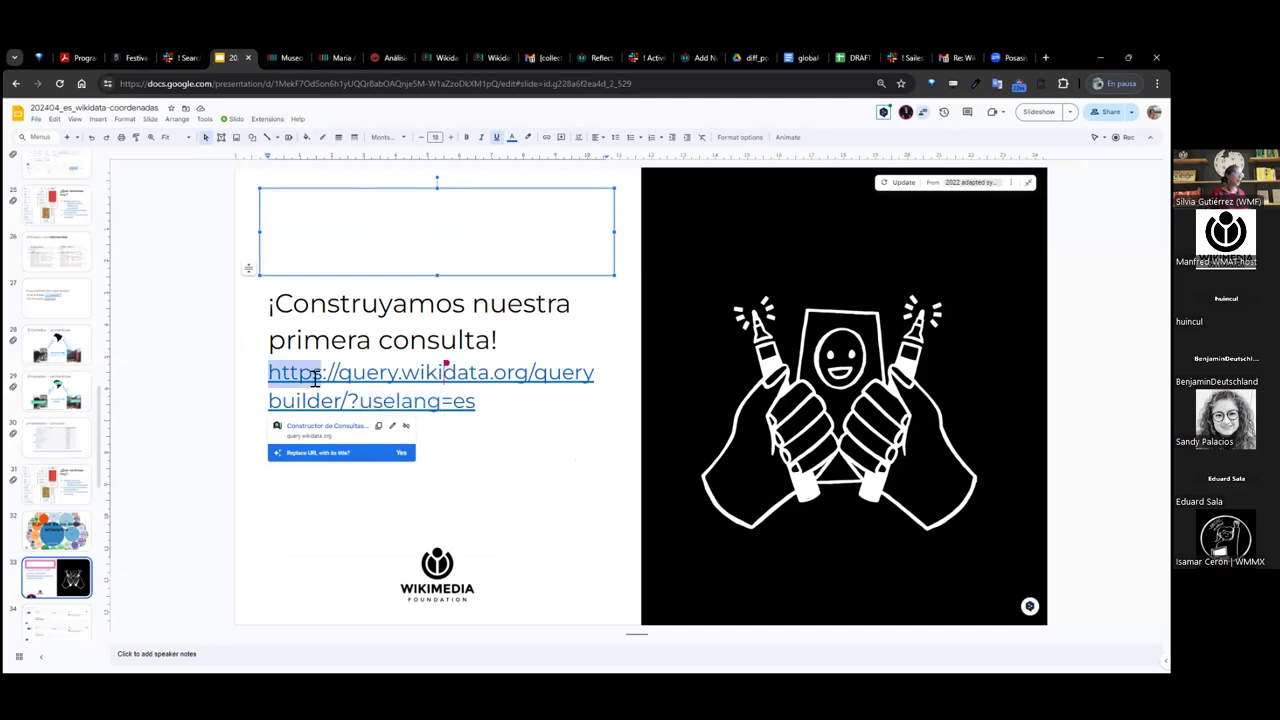
key(ctrl+c)
Load the copied Query Builder URL in the browser tab holding the Museo de Arte de São Paulo item.
click(287, 57)
click(285, 83)
key(ctrl+v)
key(Return)
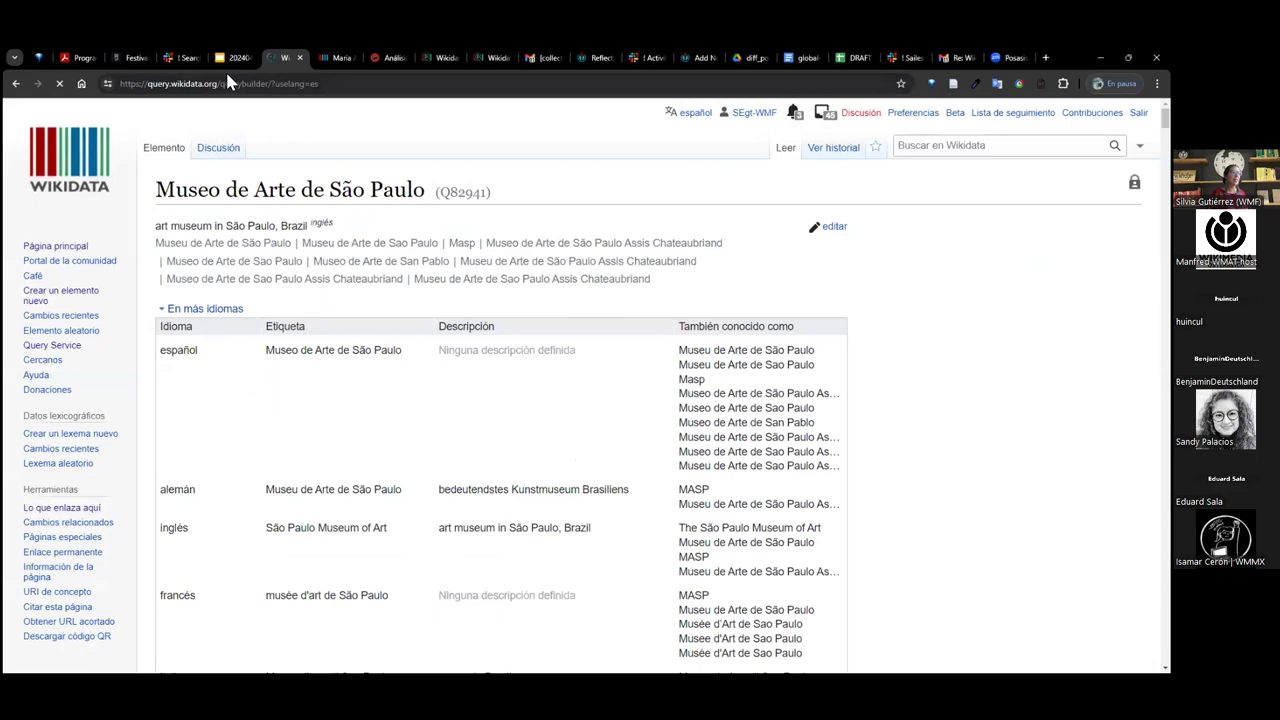
Review the example query on slide 34 of the presentation and return to the Wikidata Query Builder.
click(225, 60)
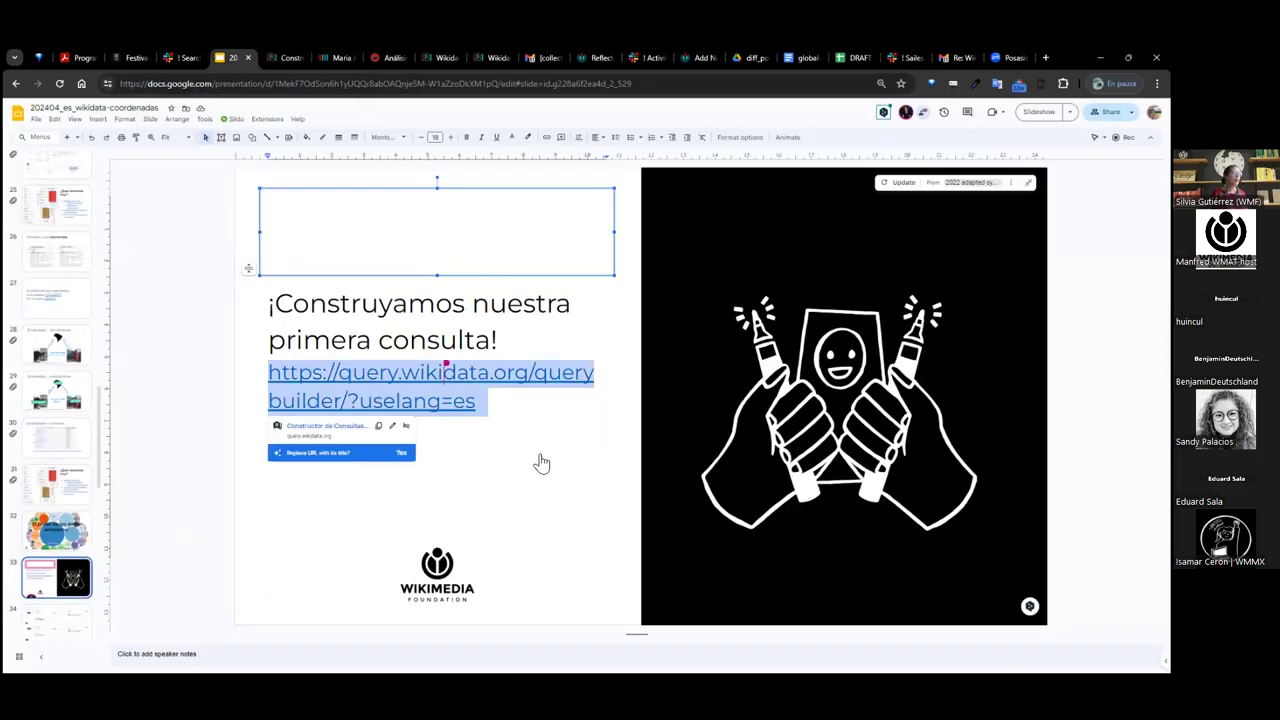
click(68, 617)
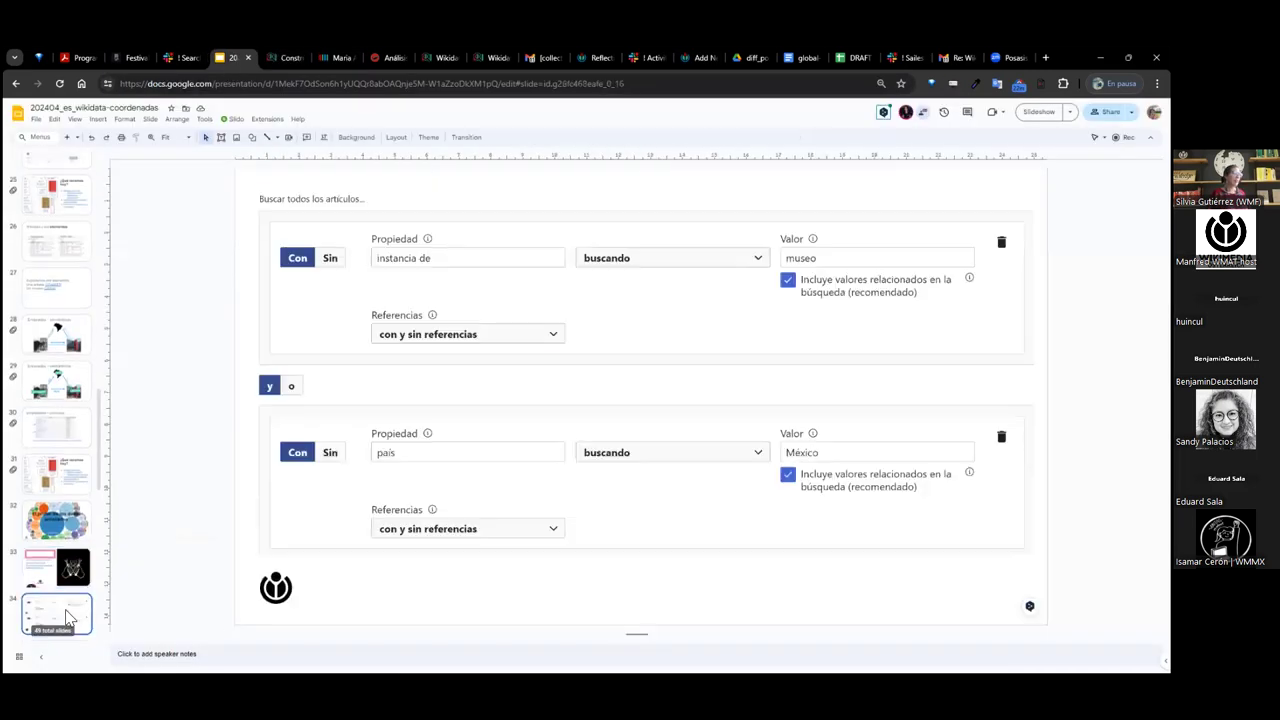
click(284, 59)
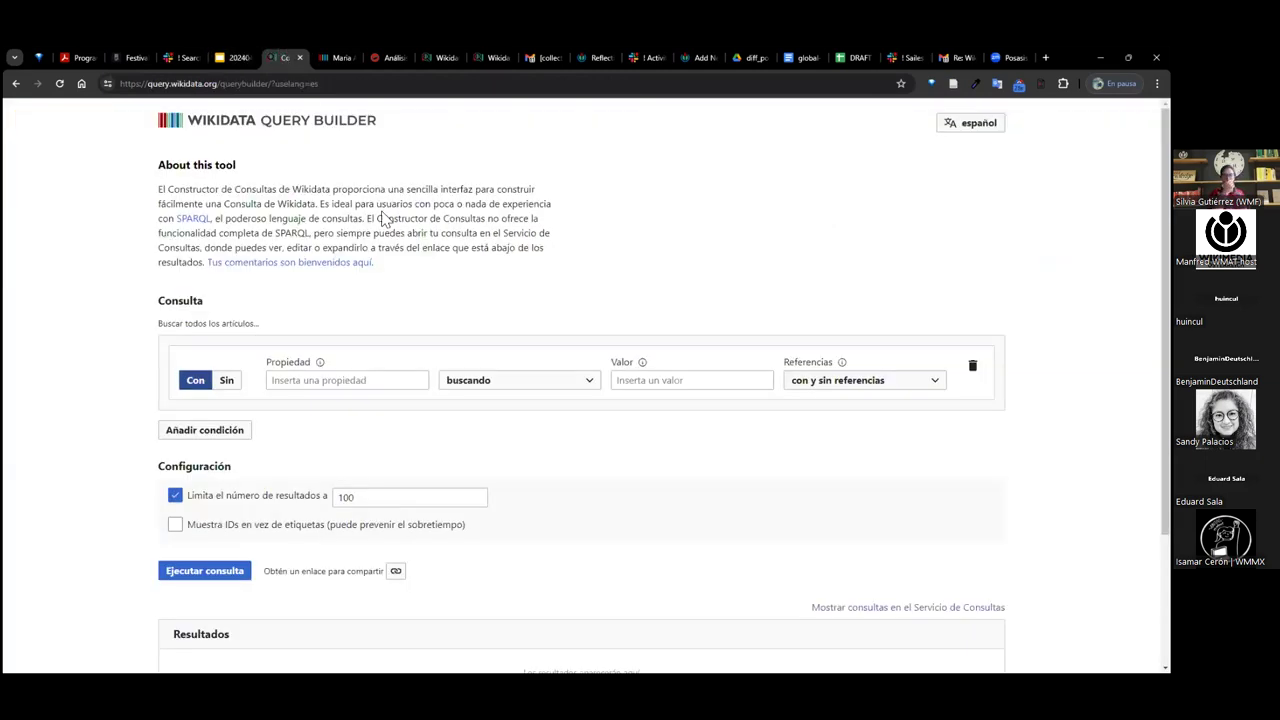
click(236, 58)
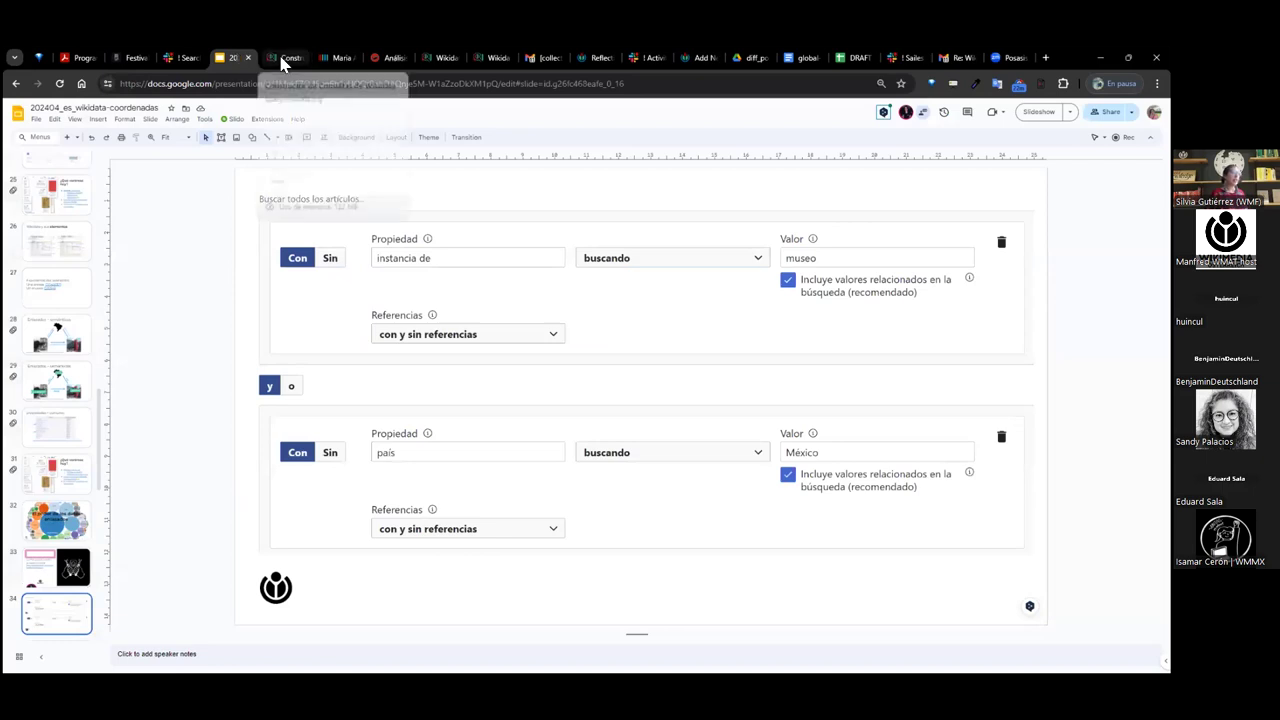
click(282, 62)
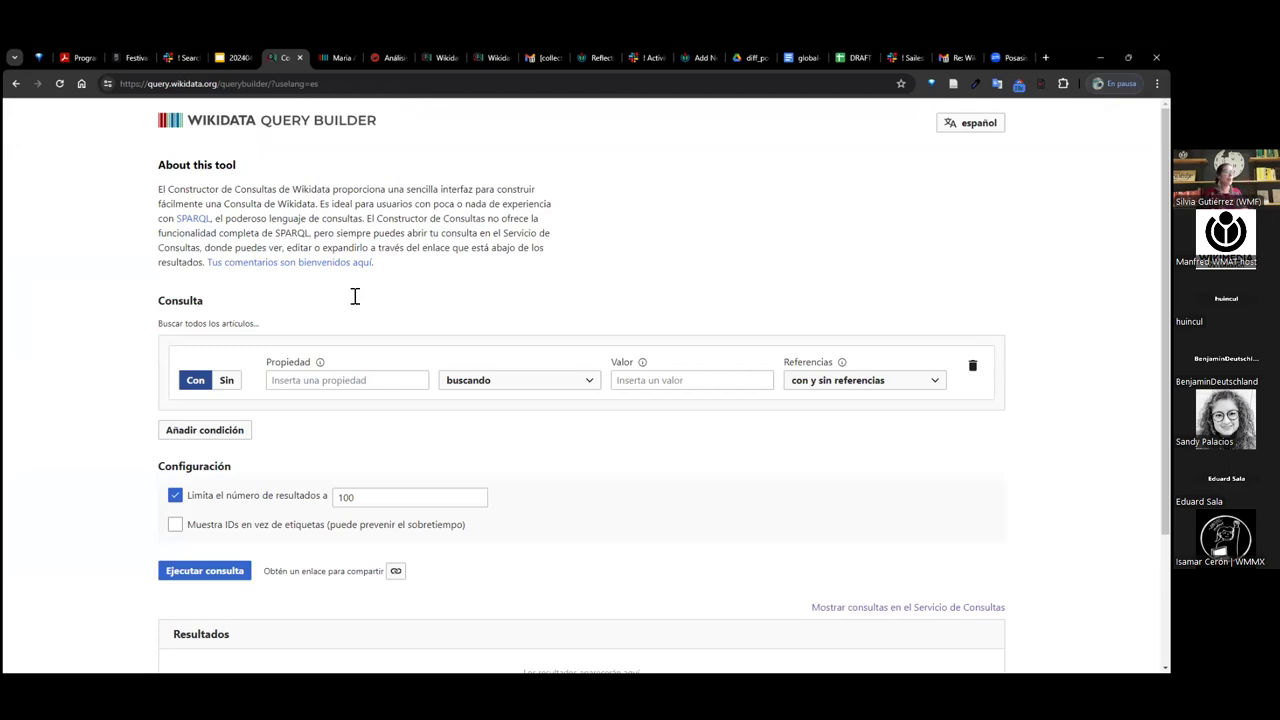
Set the first query condition to the property "instancia de" with the value "museo".
click(347, 386)
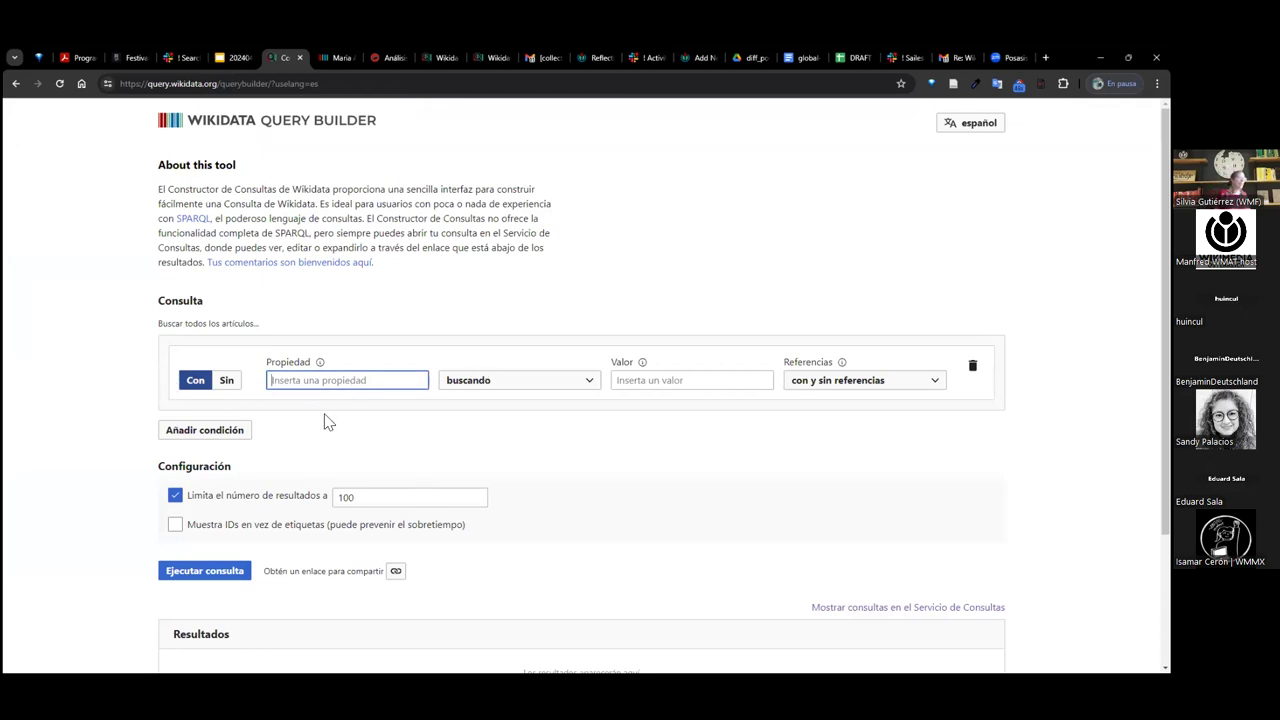
click(332, 390)
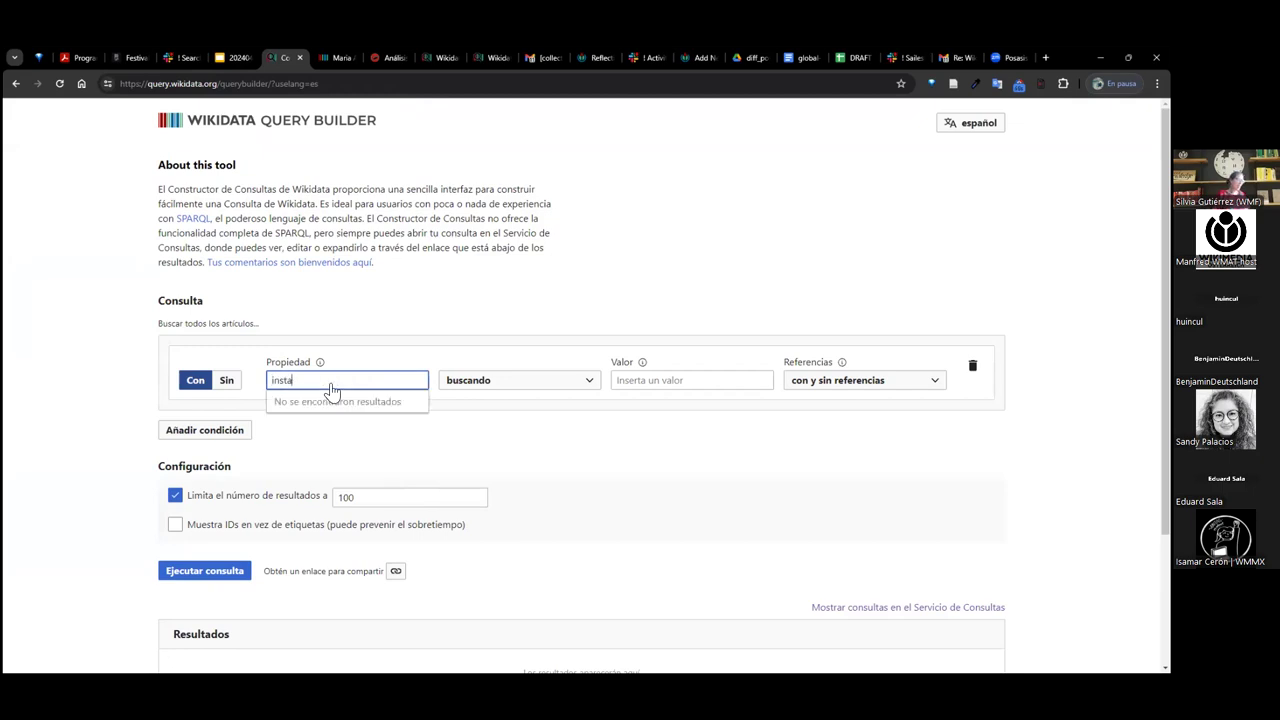
click(335, 403)
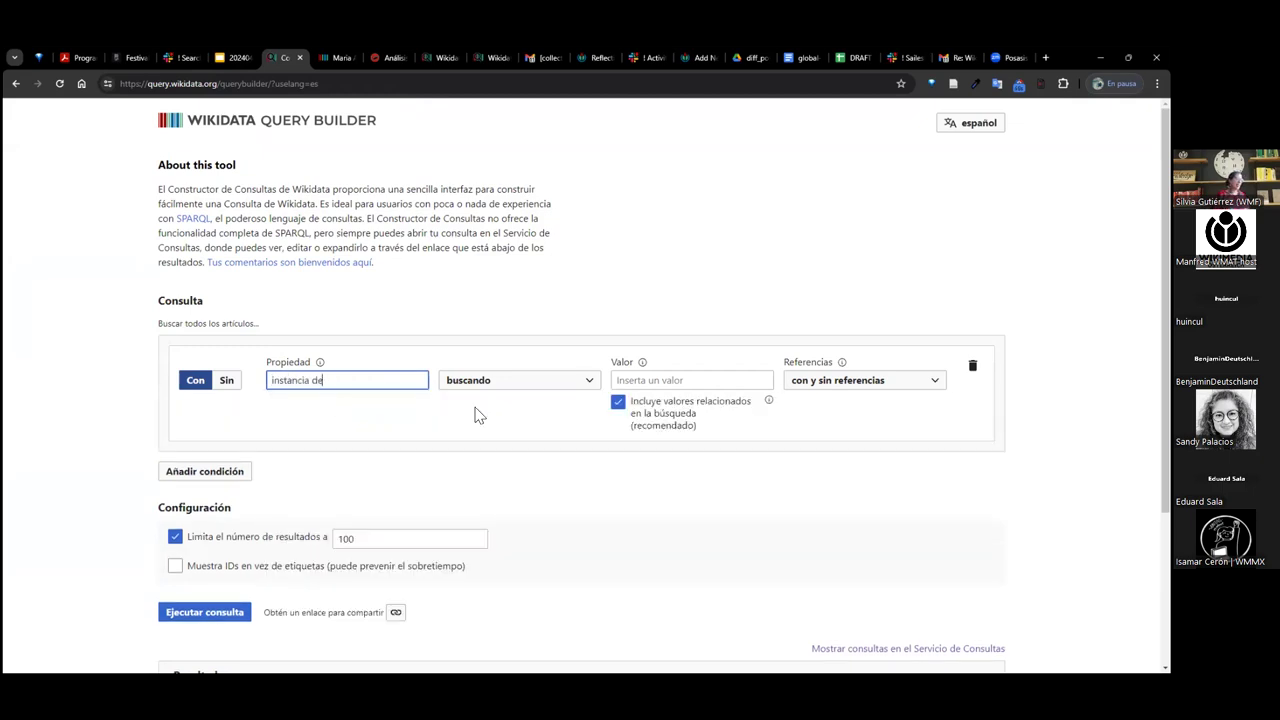
click(745, 388)
text(museo)
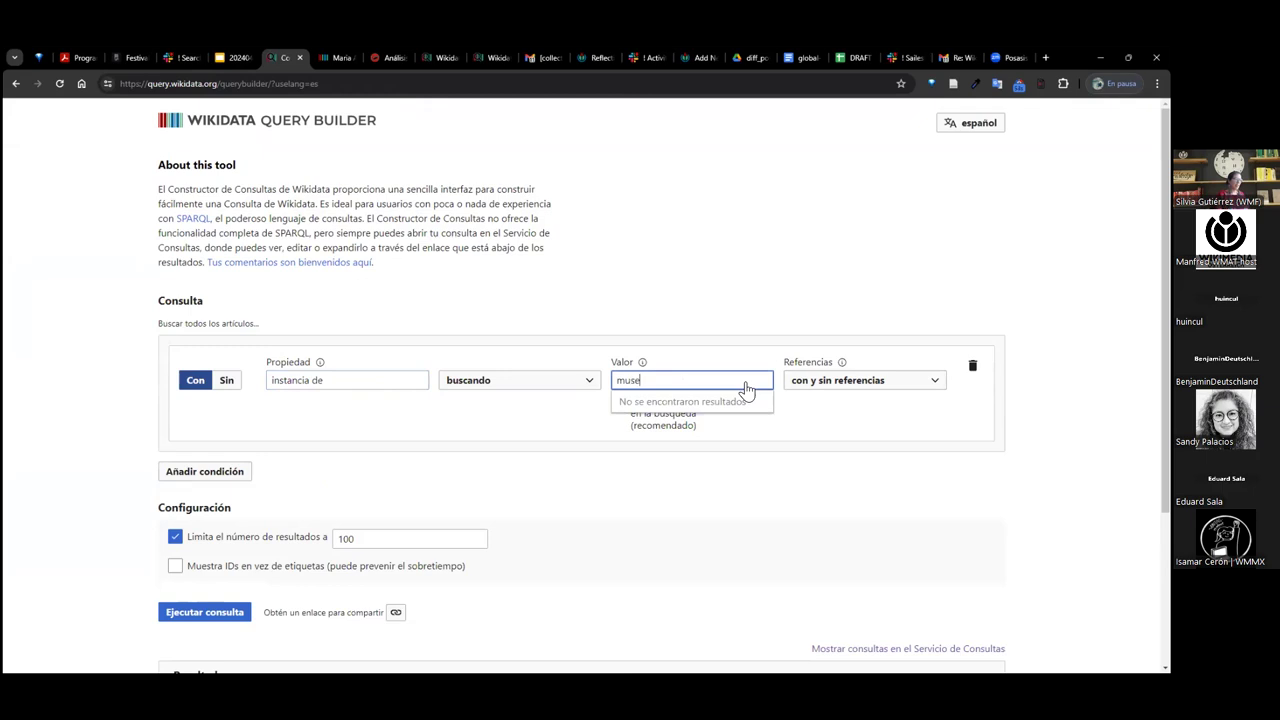
click(779, 405)
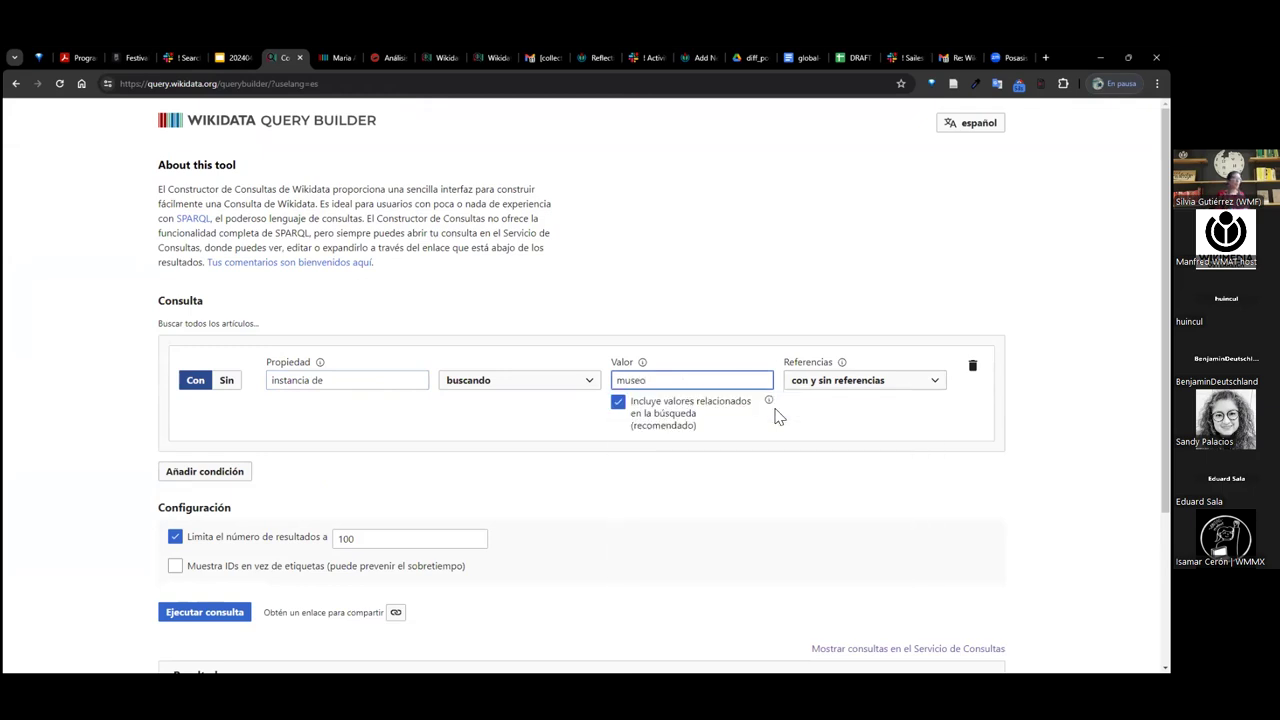
Add a second condition with the property "país" and the value "México".
click(221, 474)
scroll(221, 474, down, 4)
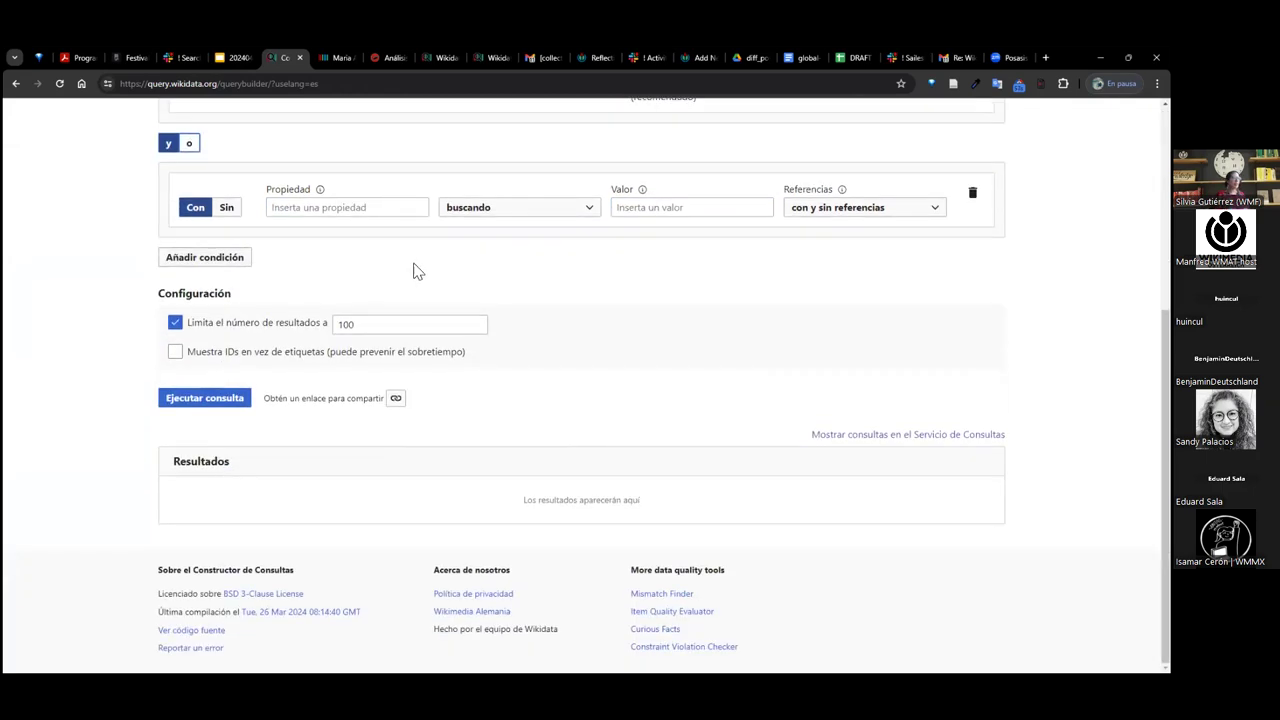
scroll(400, 300, up, 1)
click(365, 335)
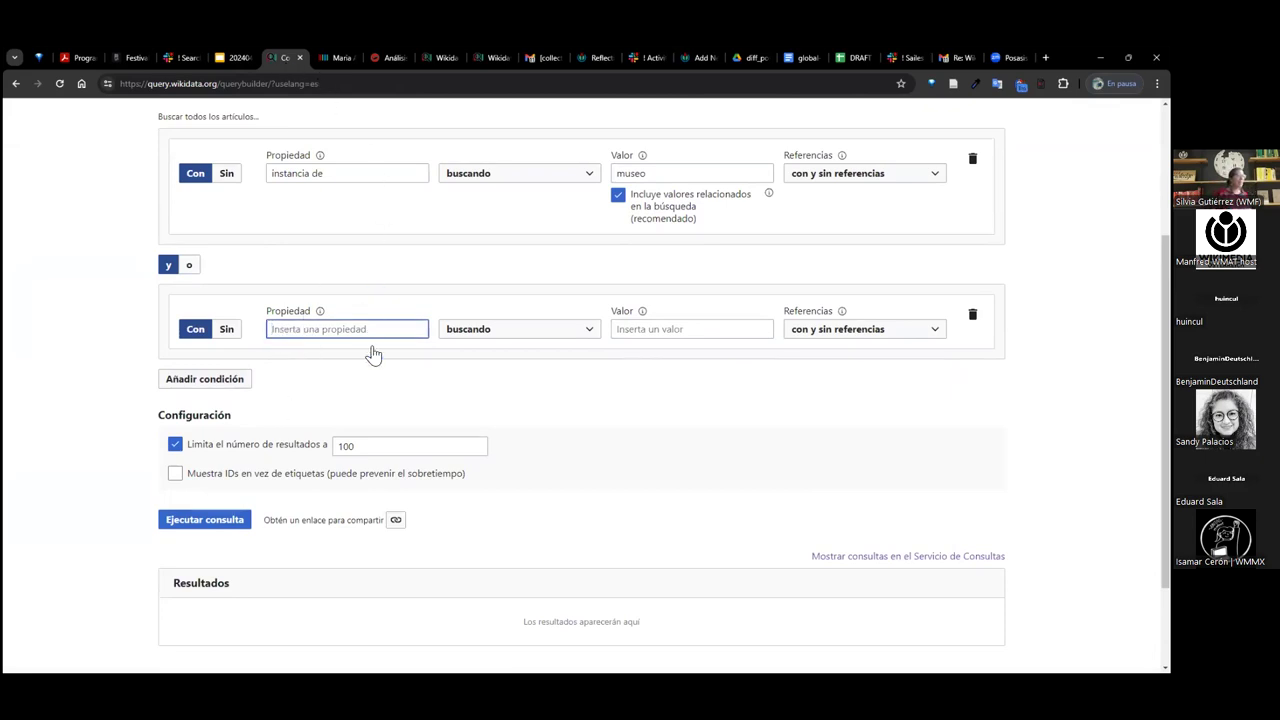
text(pai)
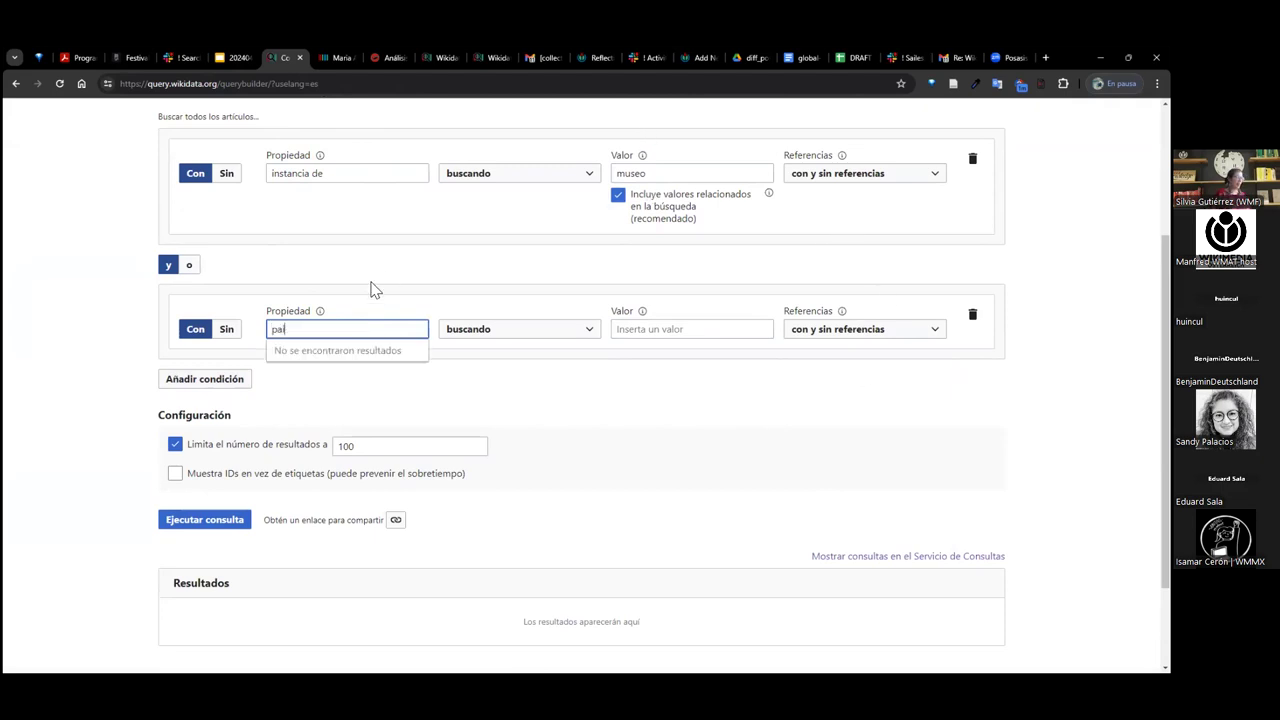
text(s)
click(349, 360)
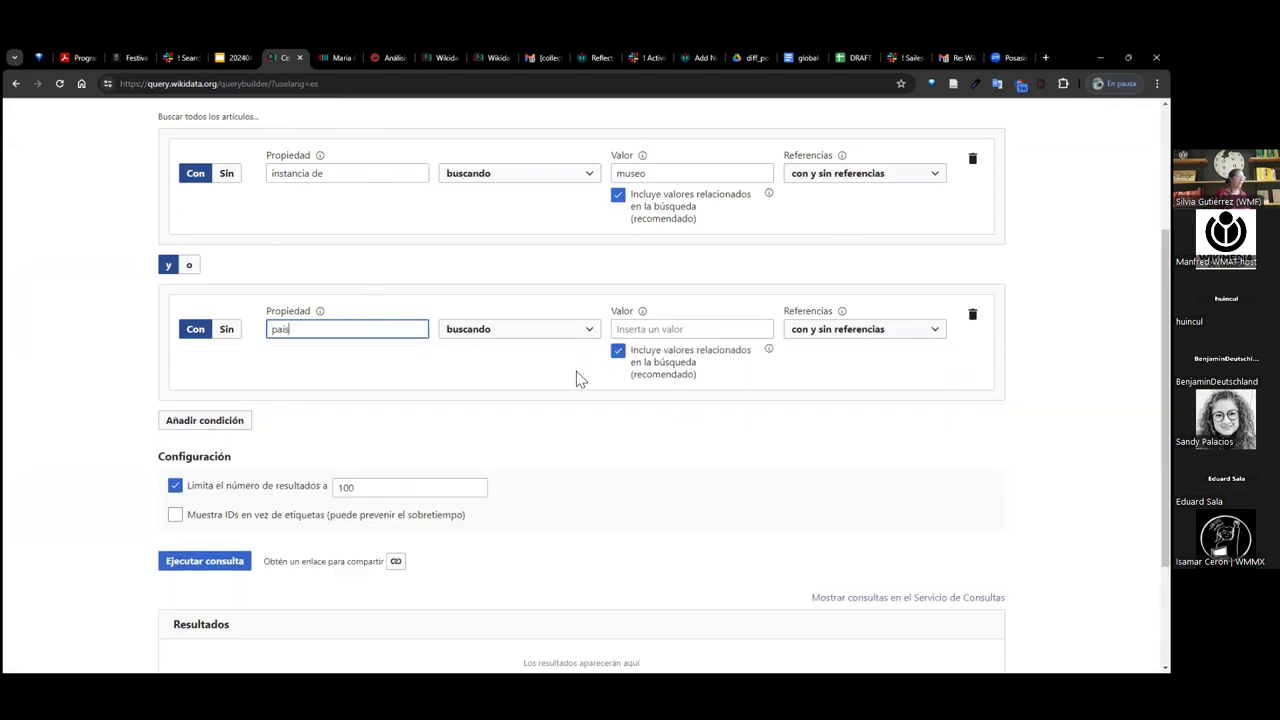
click(709, 331)
text(Méx)
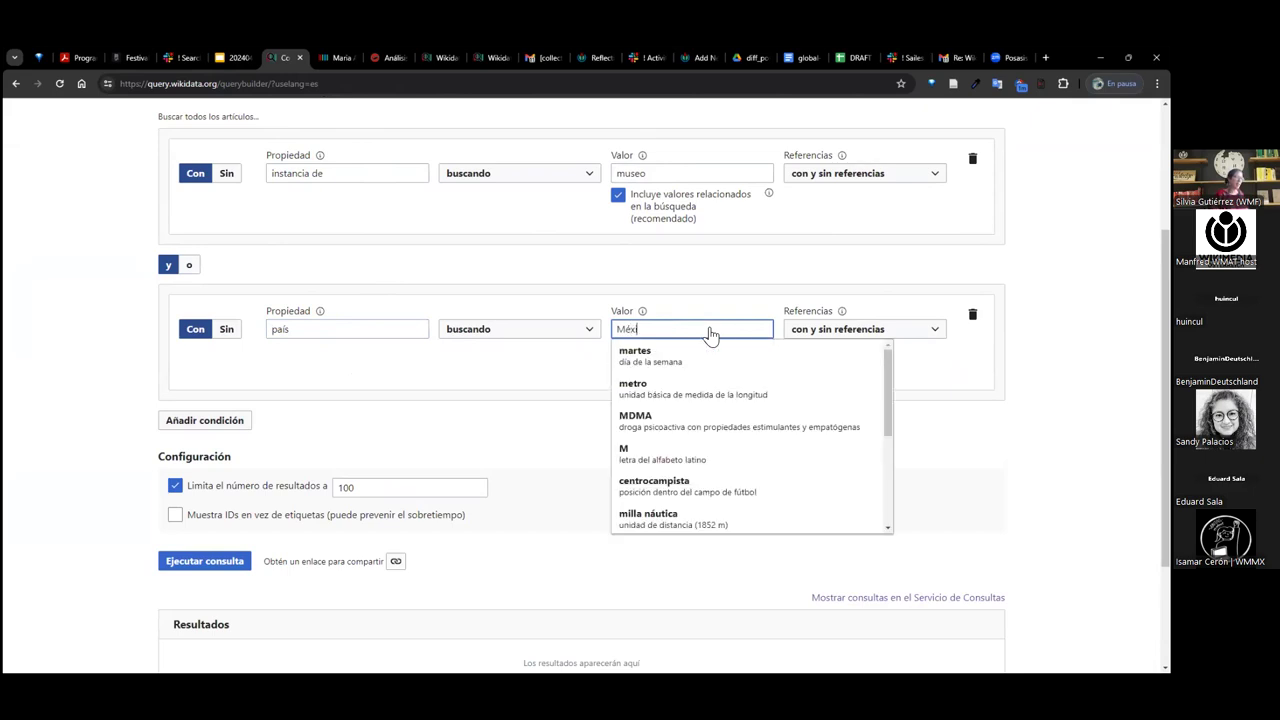
text(ico)
click(700, 360)
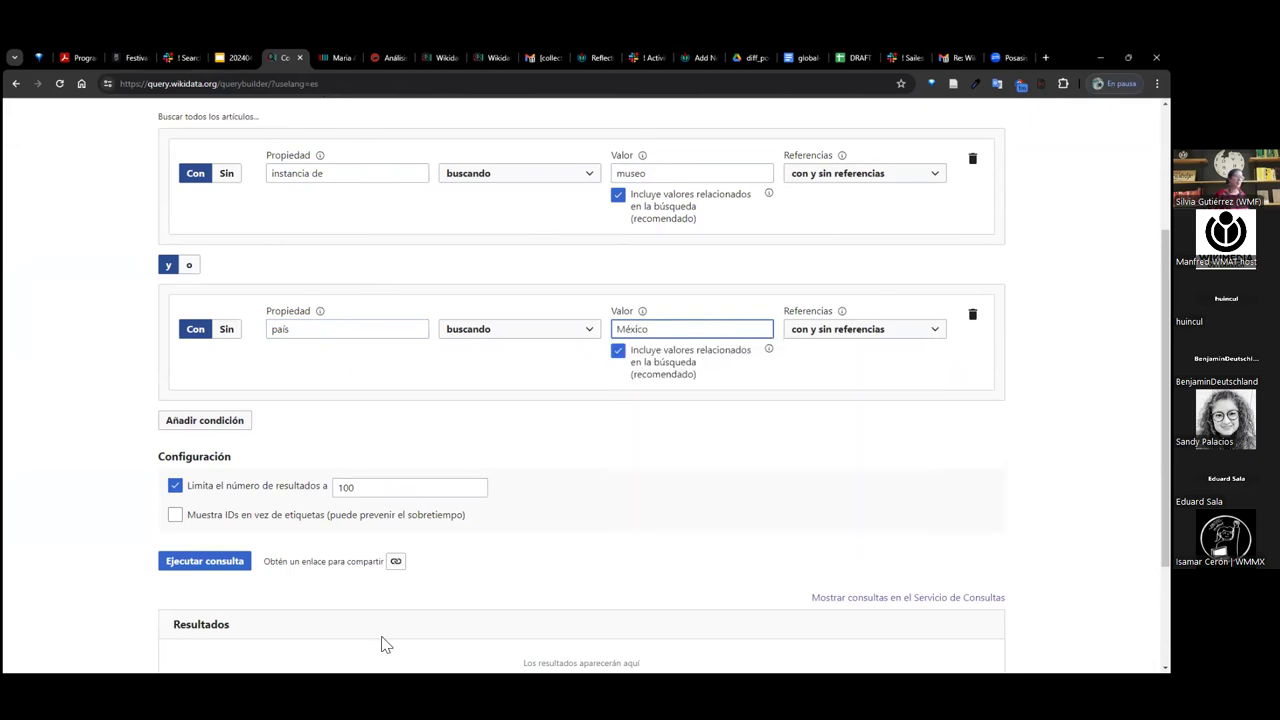
Run the query and examine the first museum results, starting with the Africam Safari entry.
click(222, 564)
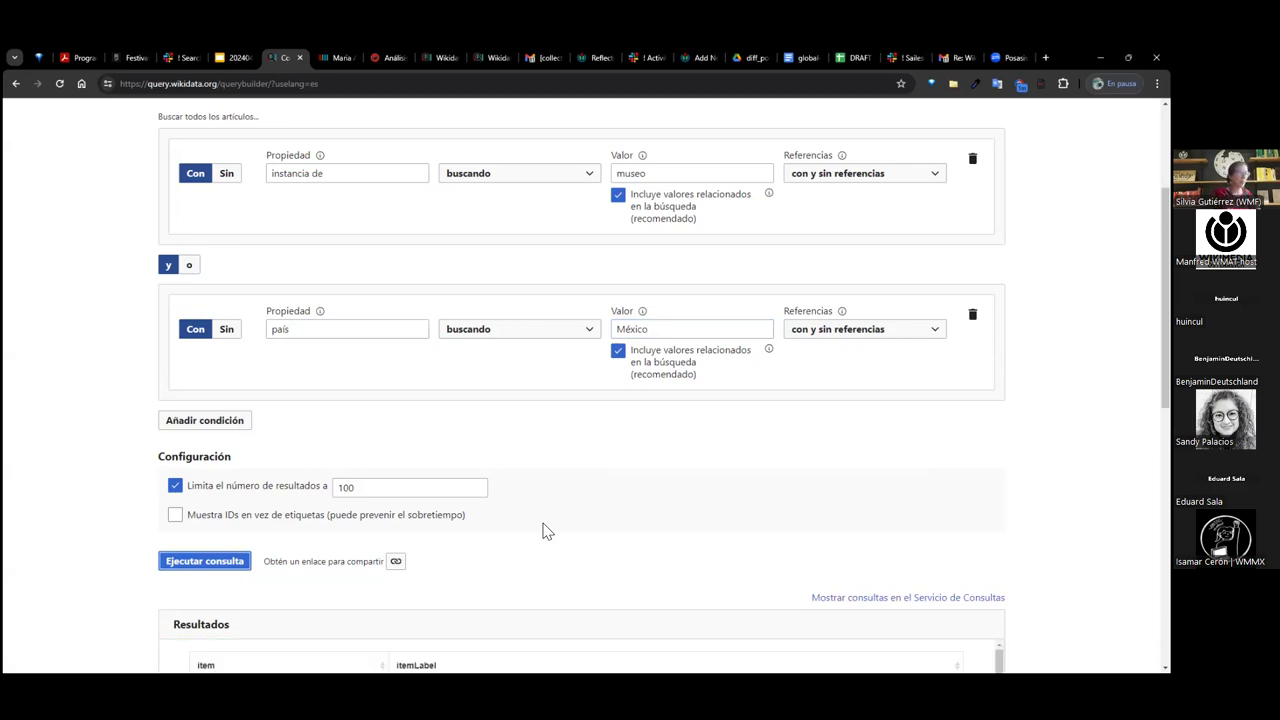
scroll(548, 531, down, 2)
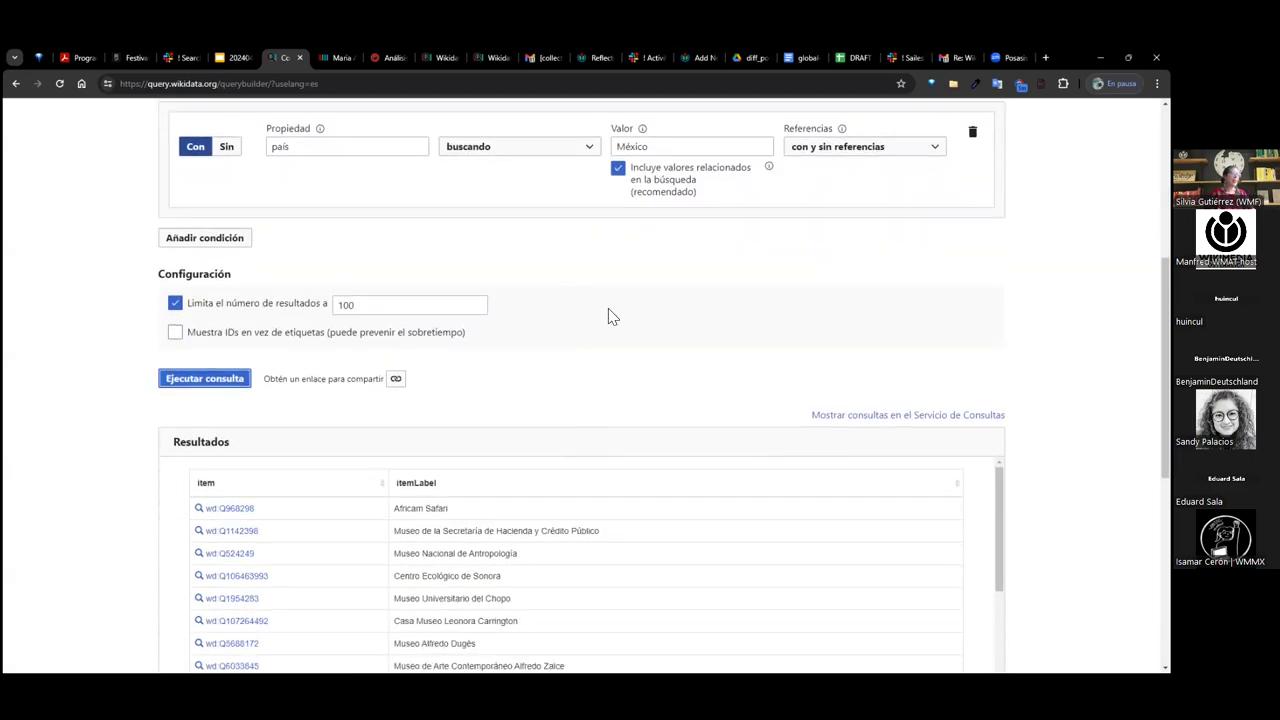
scroll(615, 297, down, 3)
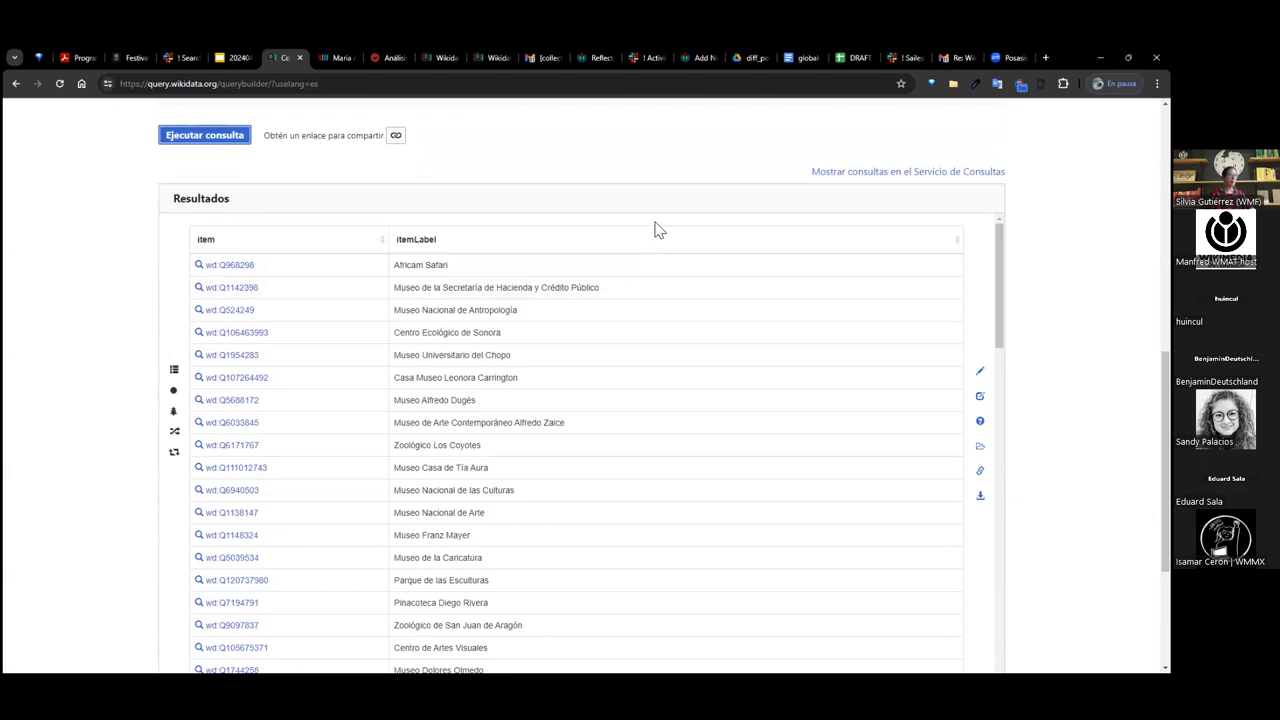
triple_click(428, 265)
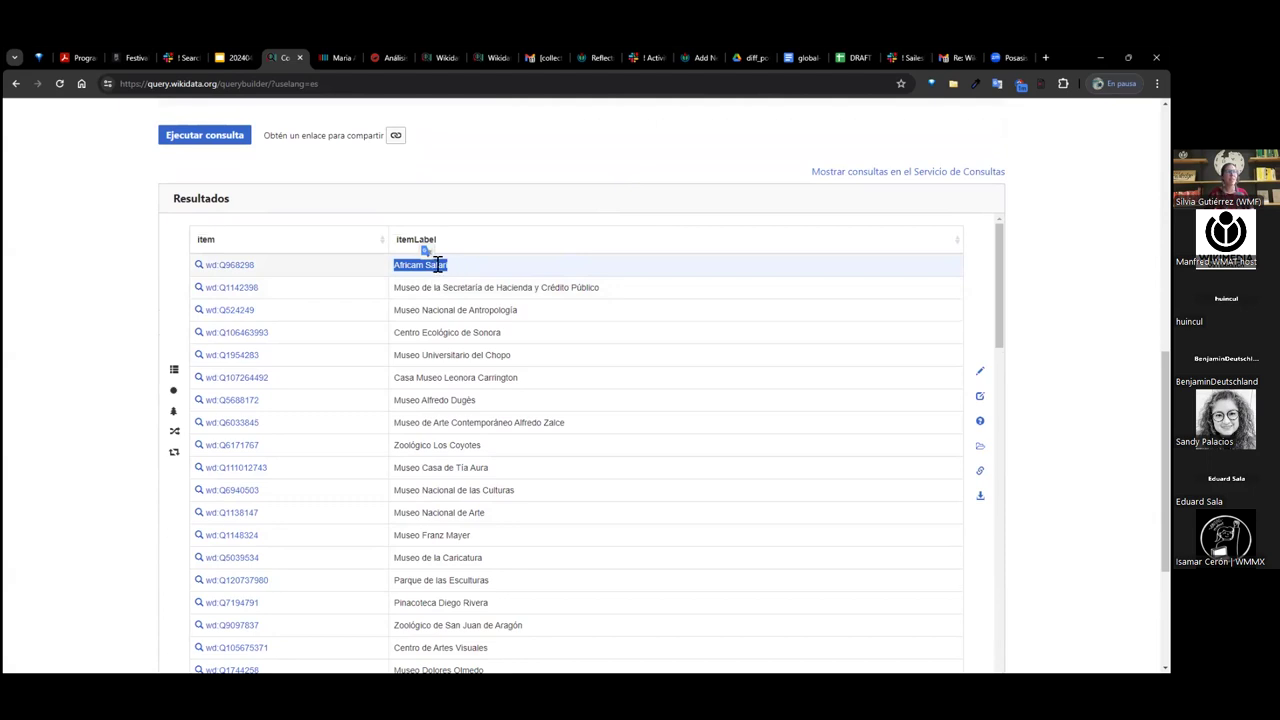
drag(437, 264, 480, 275)
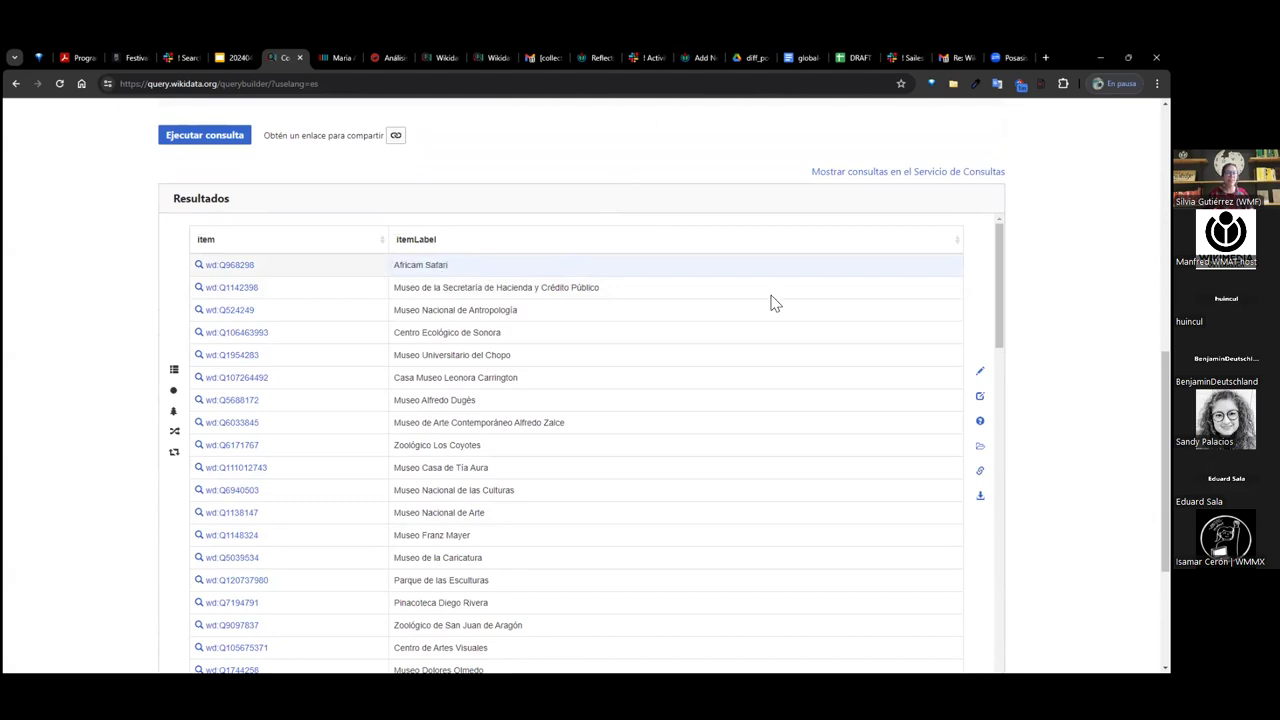
Open the query in the SPARQL editor and inspect its "subclase de" filter and the item code Q33506.
mouse_move(958, 402)
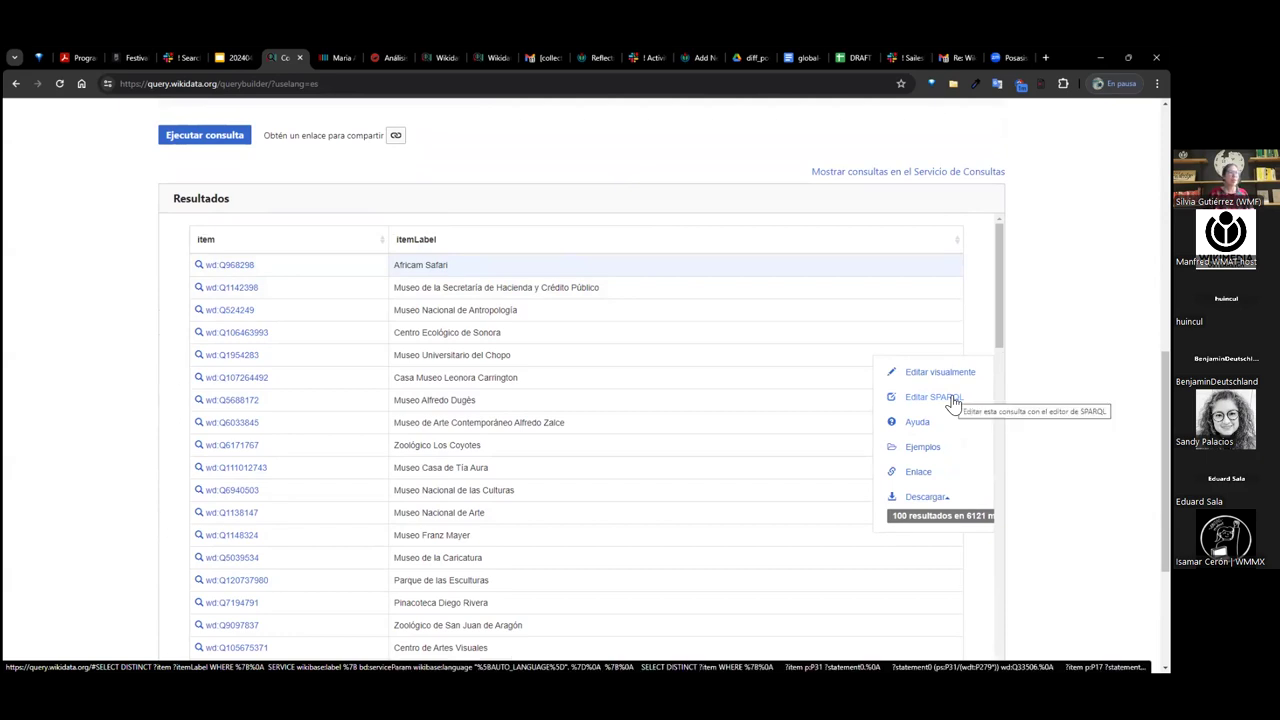
click(951, 398)
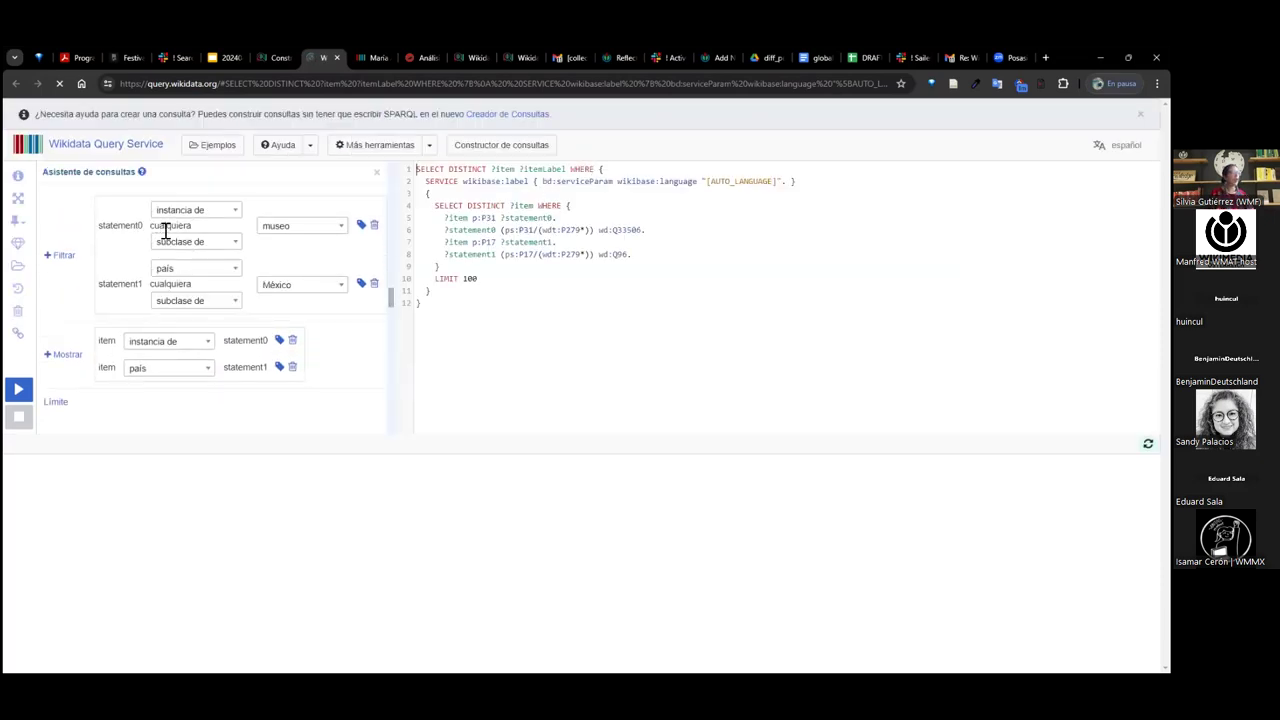
click(190, 242)
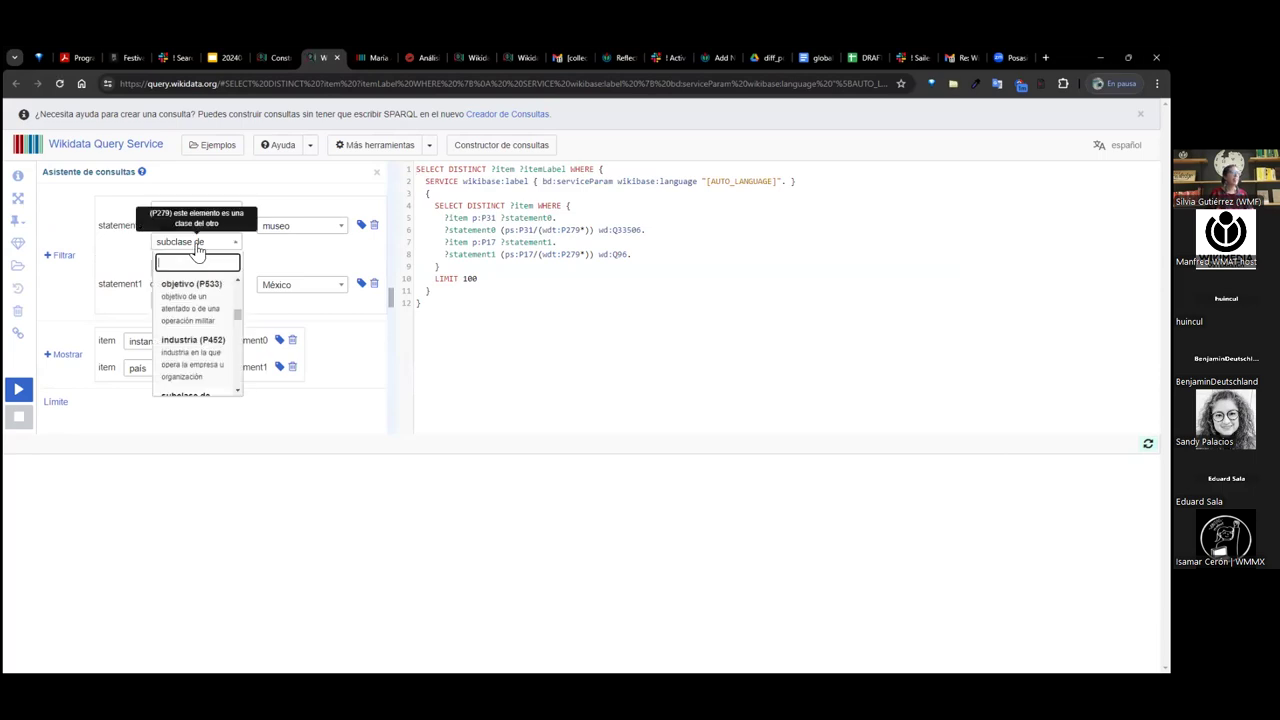
click(625, 230)
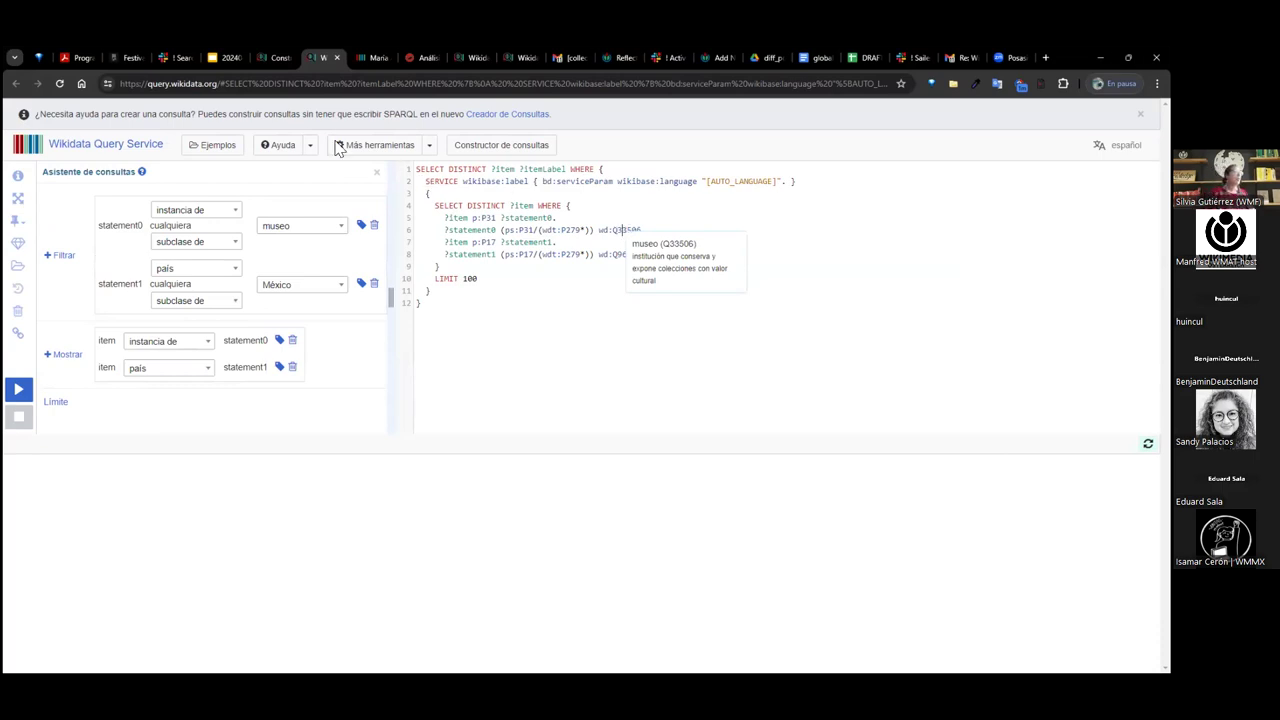
Return to the Query Builder, browse the results list and open the unlabelled item Q27791459 in a new tab.
click(273, 58)
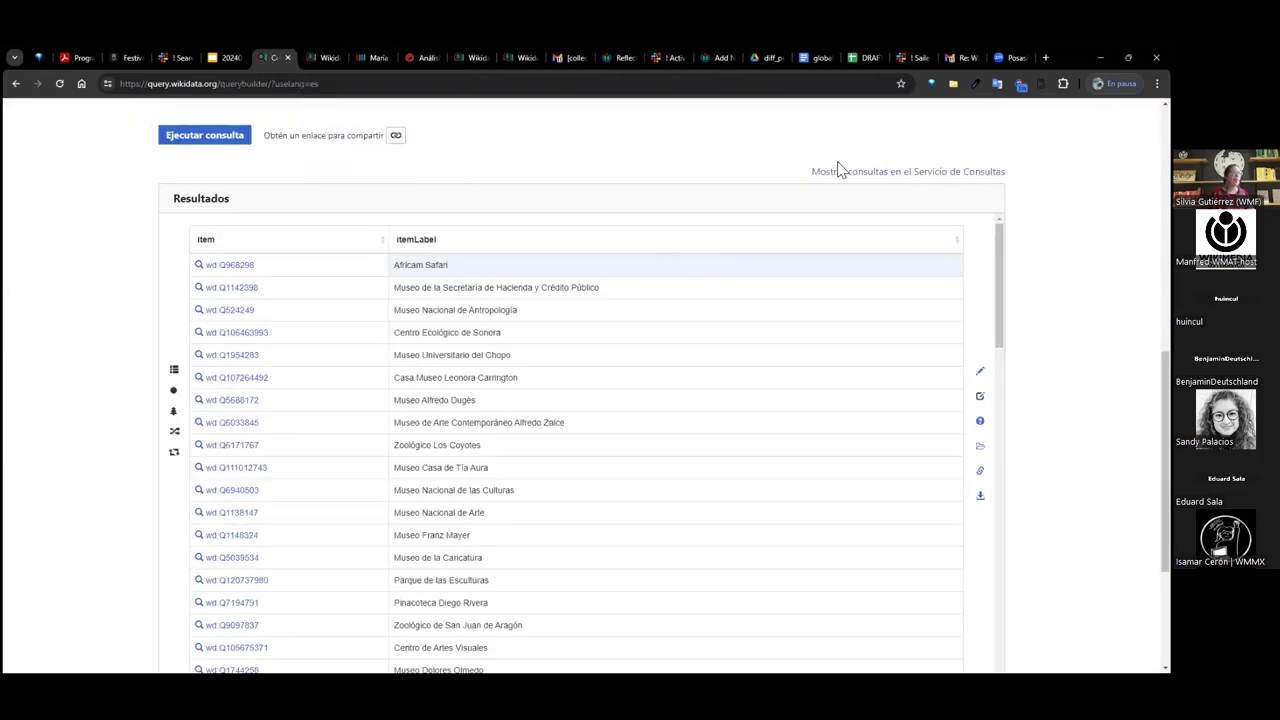
scroll(674, 423, down, 5)
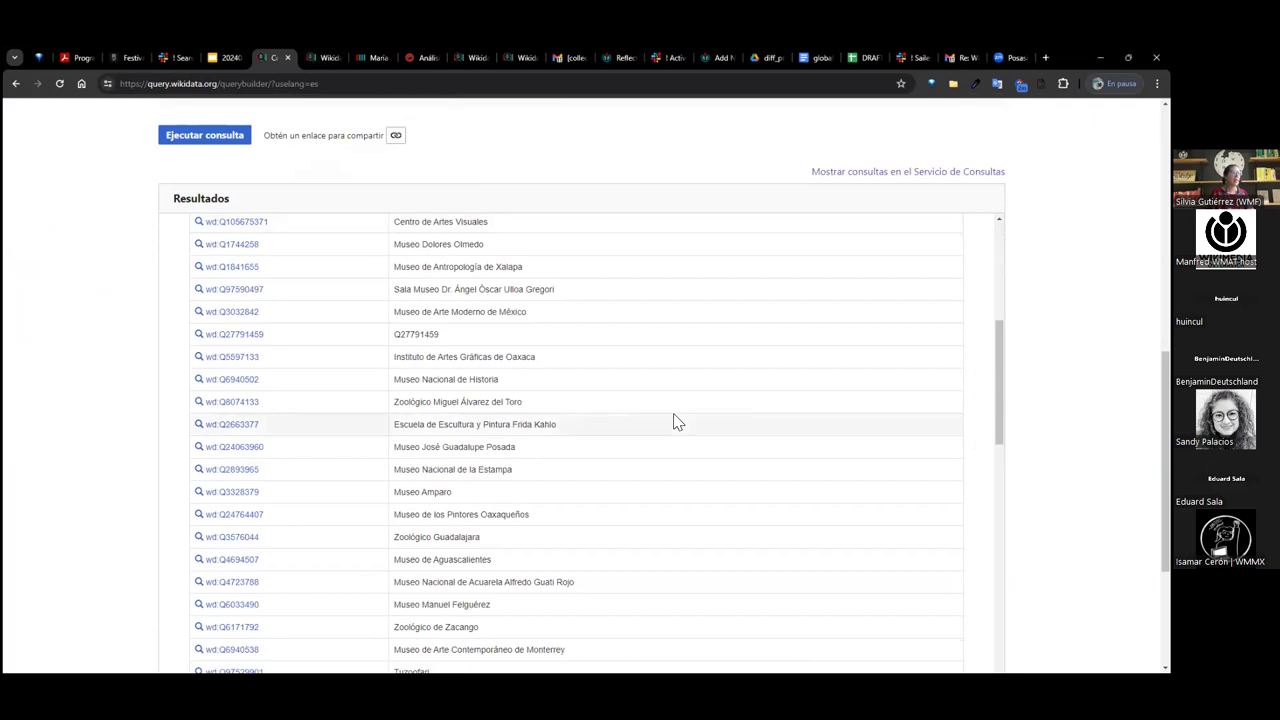
scroll(674, 423, down, 15)
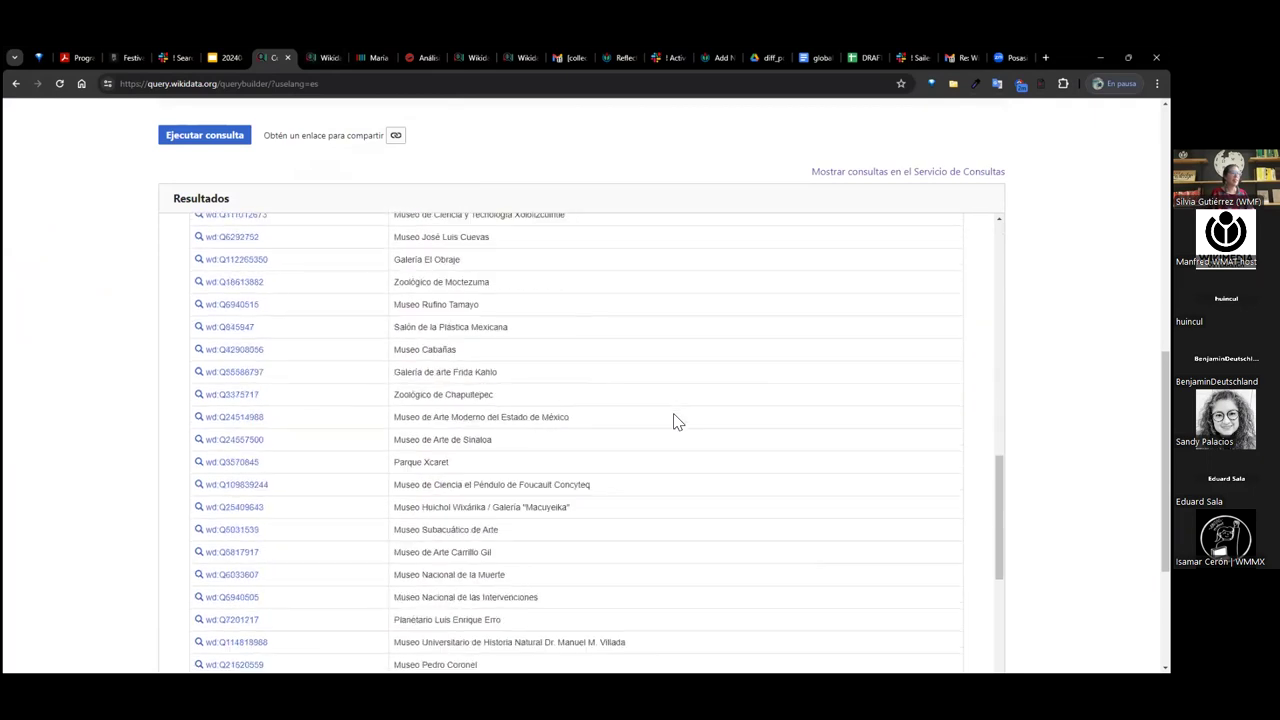
scroll(674, 423, down, 10)
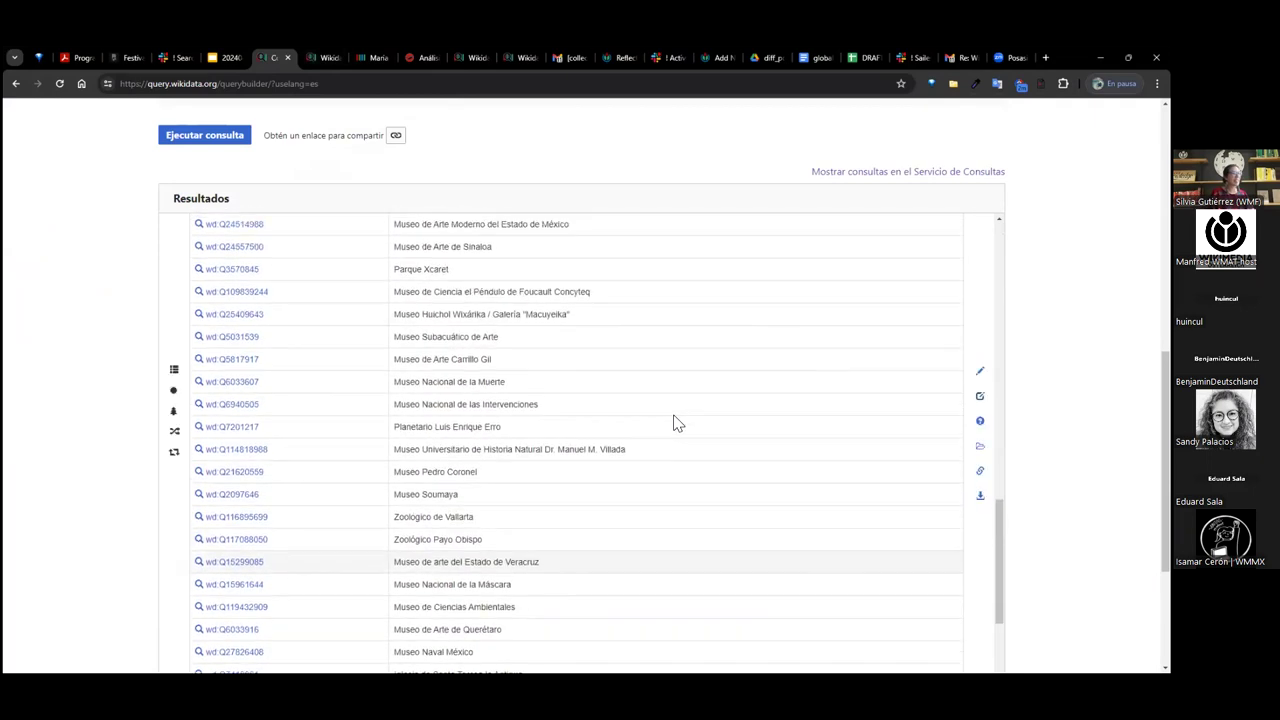
scroll(524, 401, up, 5)
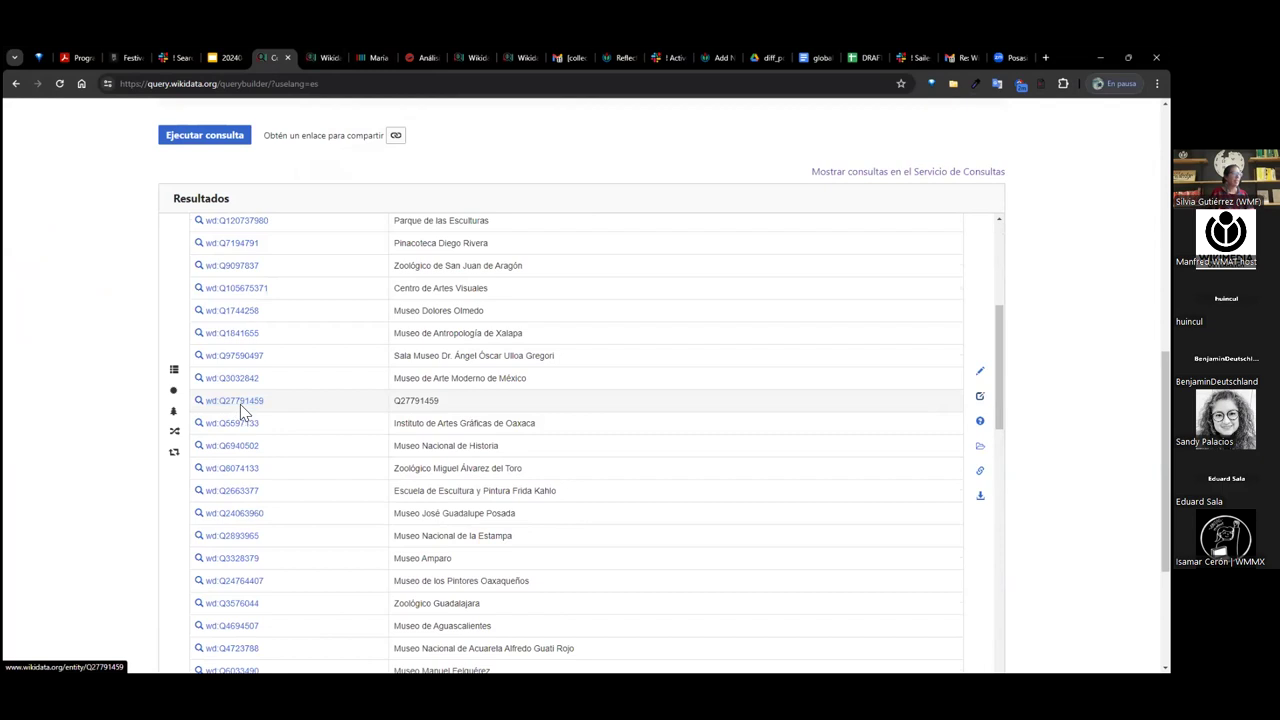
right_click(250, 408)
click(287, 420)
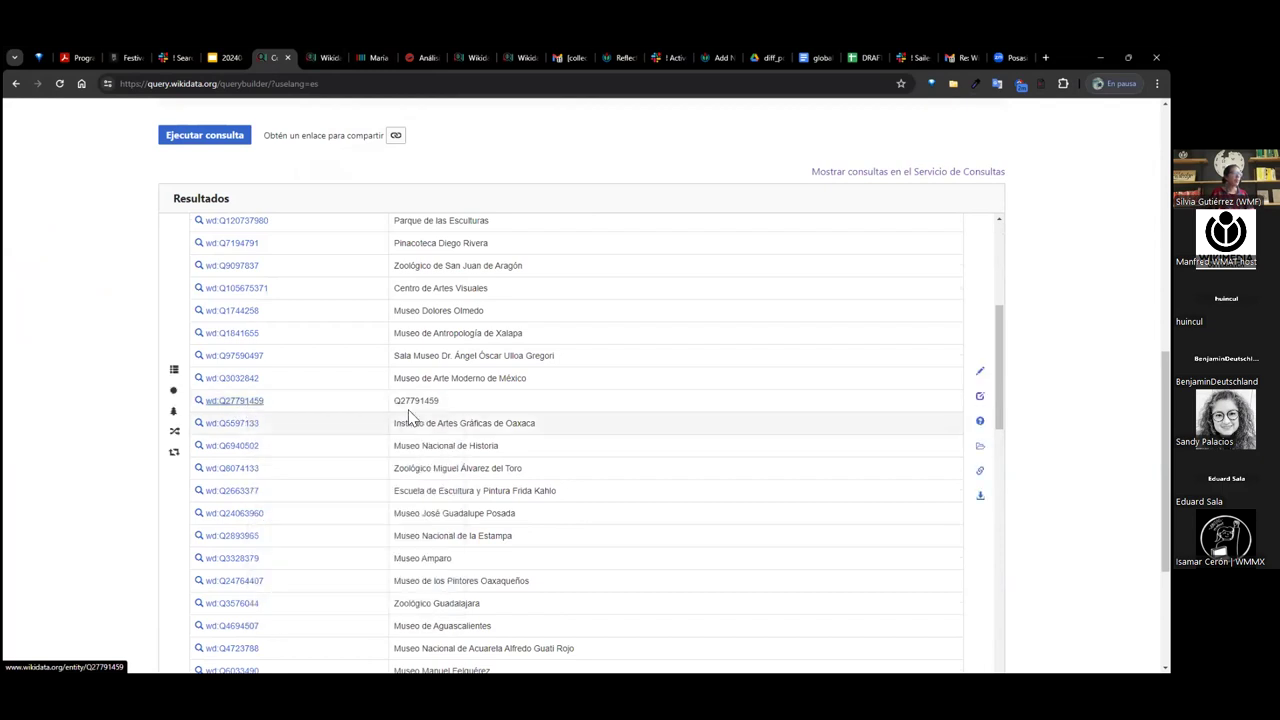
Check the unlabelled Q27791459 entry in the results, then examine the German and English labels on its item page.
double_click(420, 402)
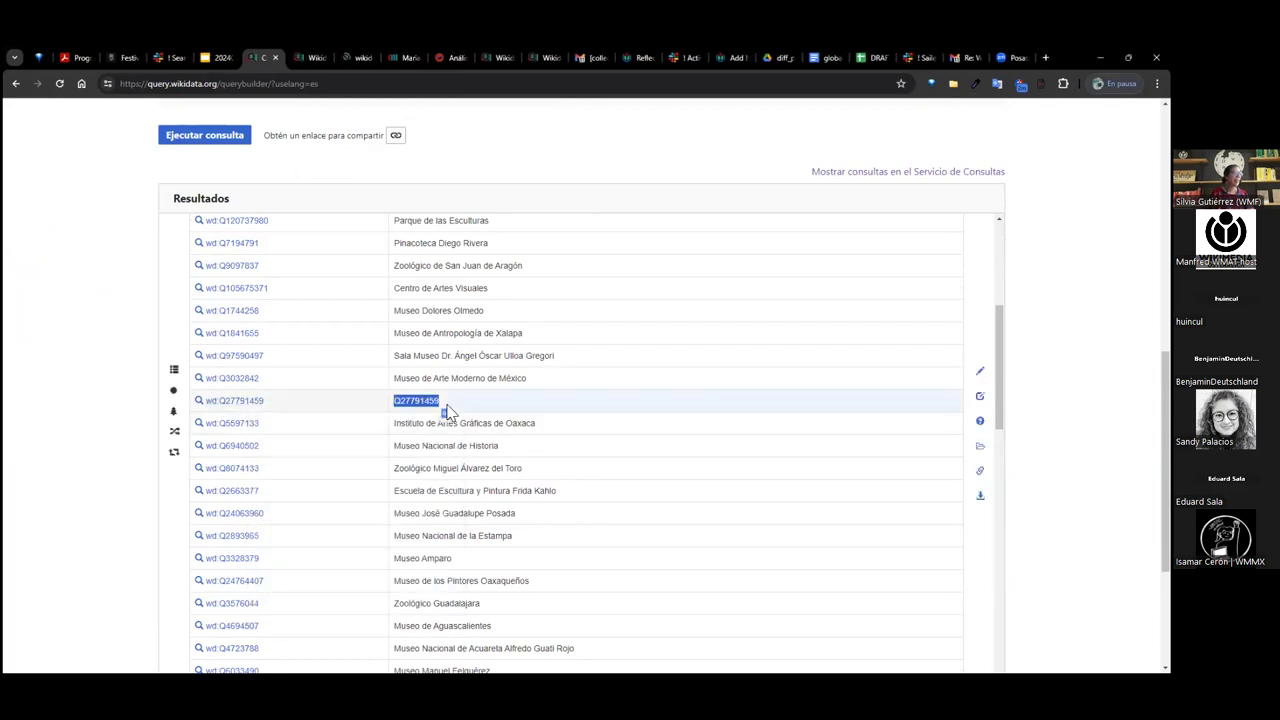
click(426, 403)
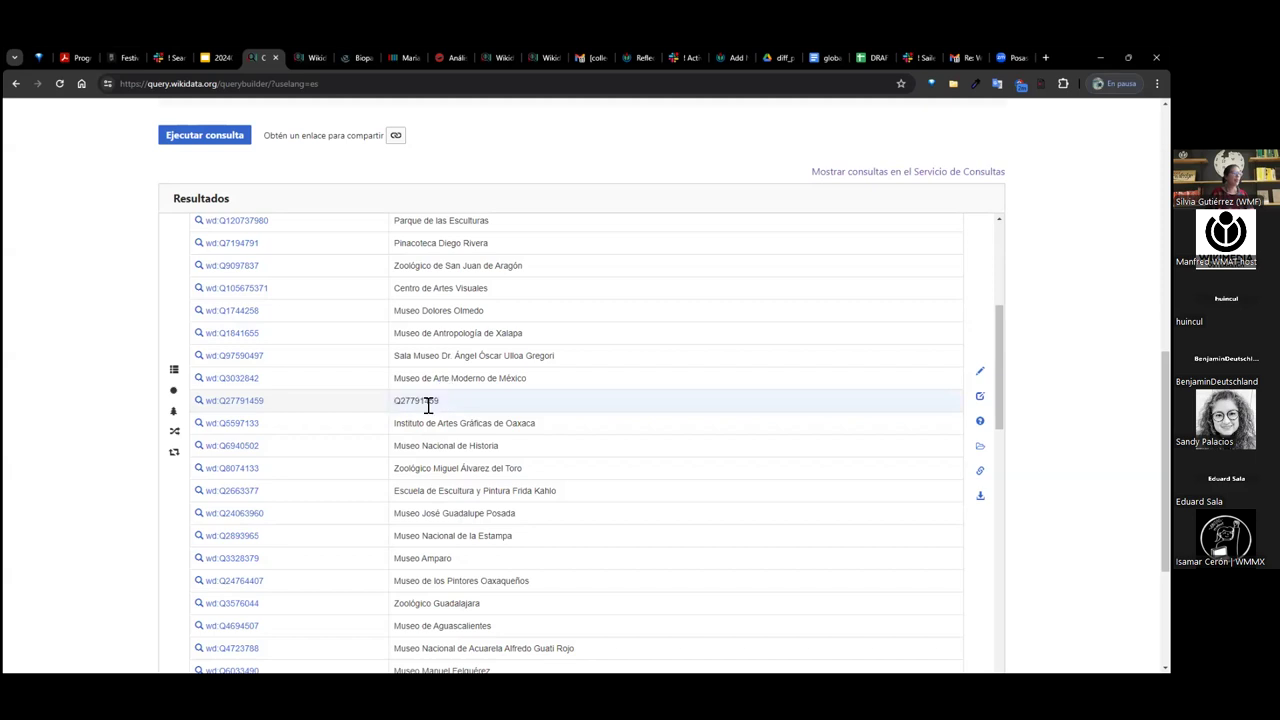
click(357, 58)
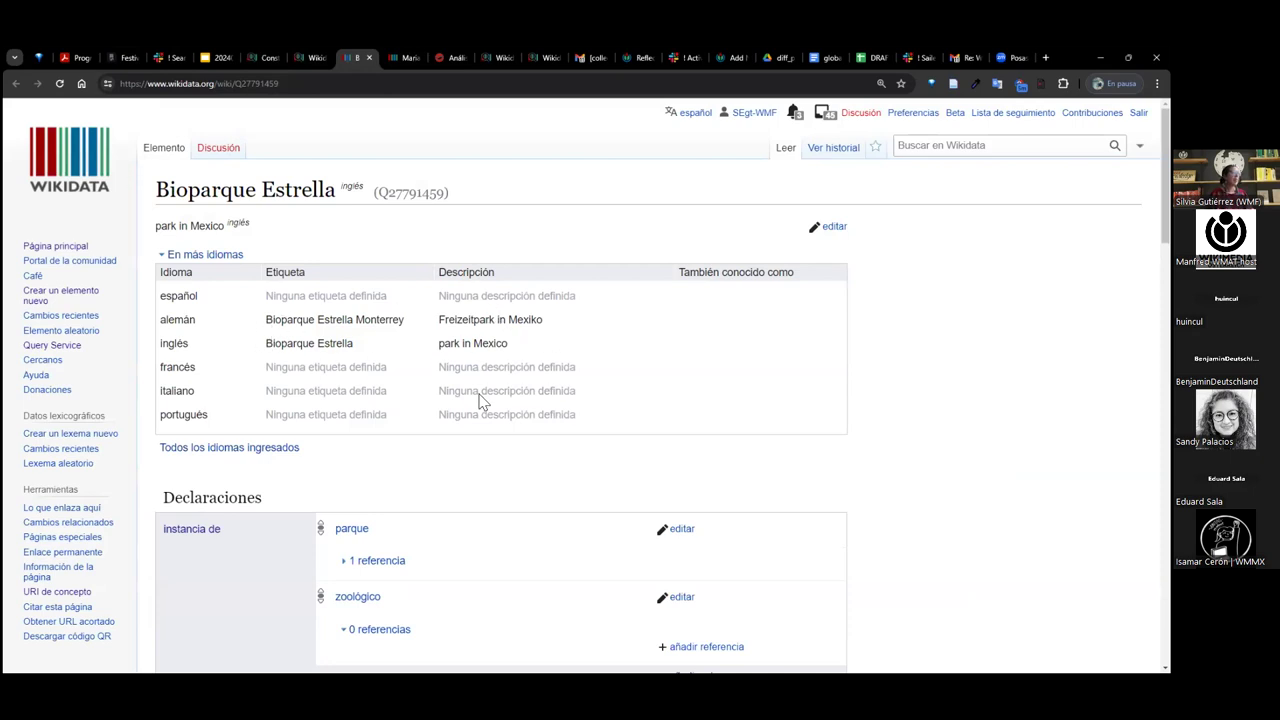
triple_click(309, 321)
click(339, 352)
triple_click(316, 347)
click(504, 318)
Open the item's labels for editing and enter "Bioparque Estrella" as the Spanish label.
click(835, 231)
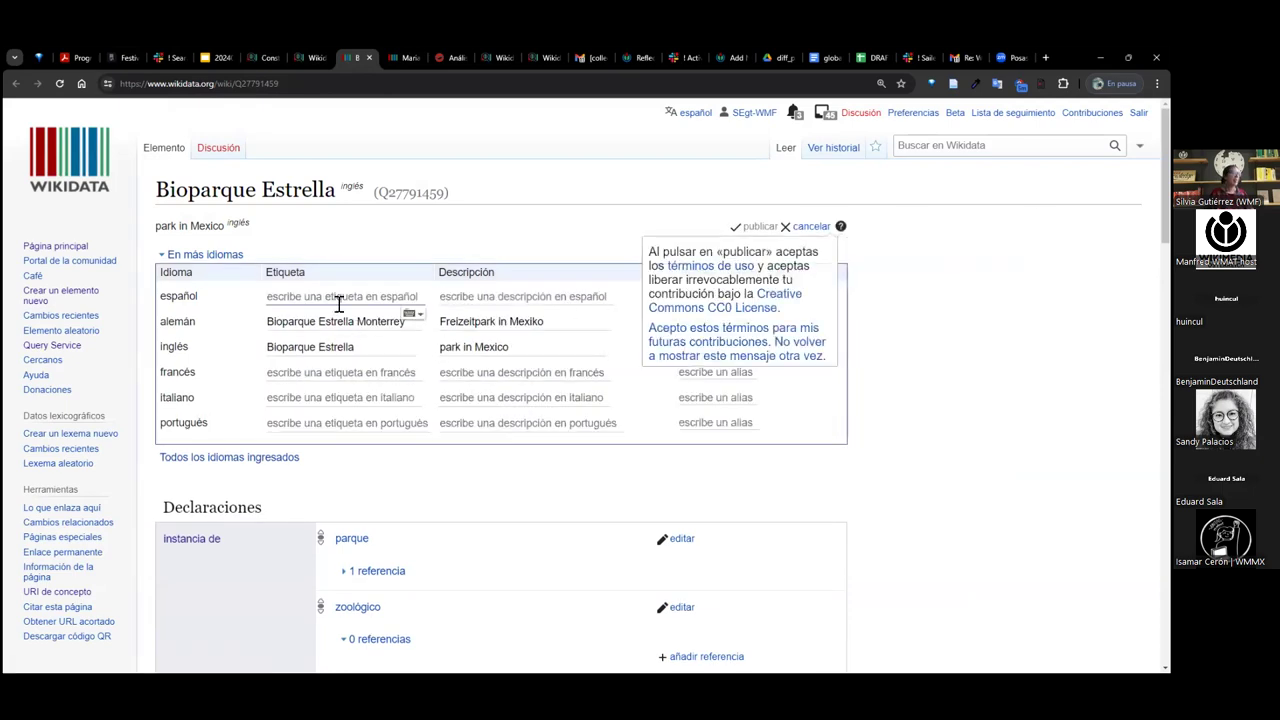
text(N)
key(BackSpace)
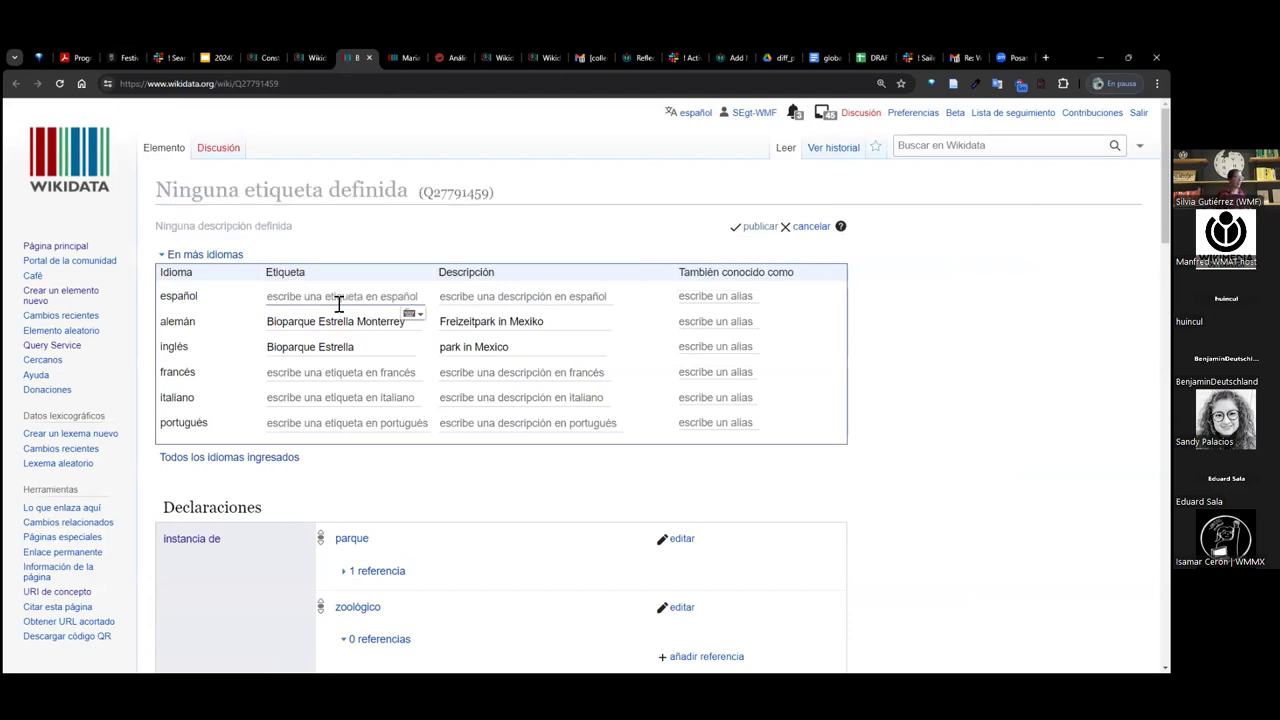
text(Bio)
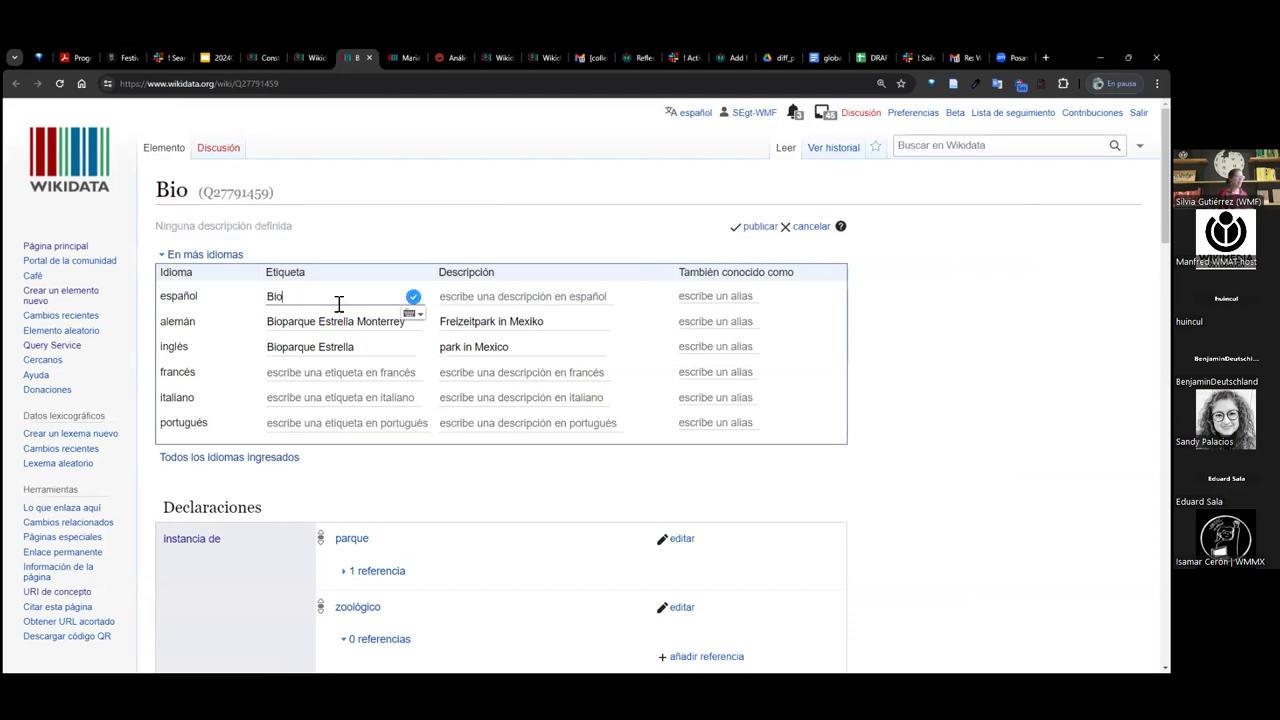
text(parque Estrella)
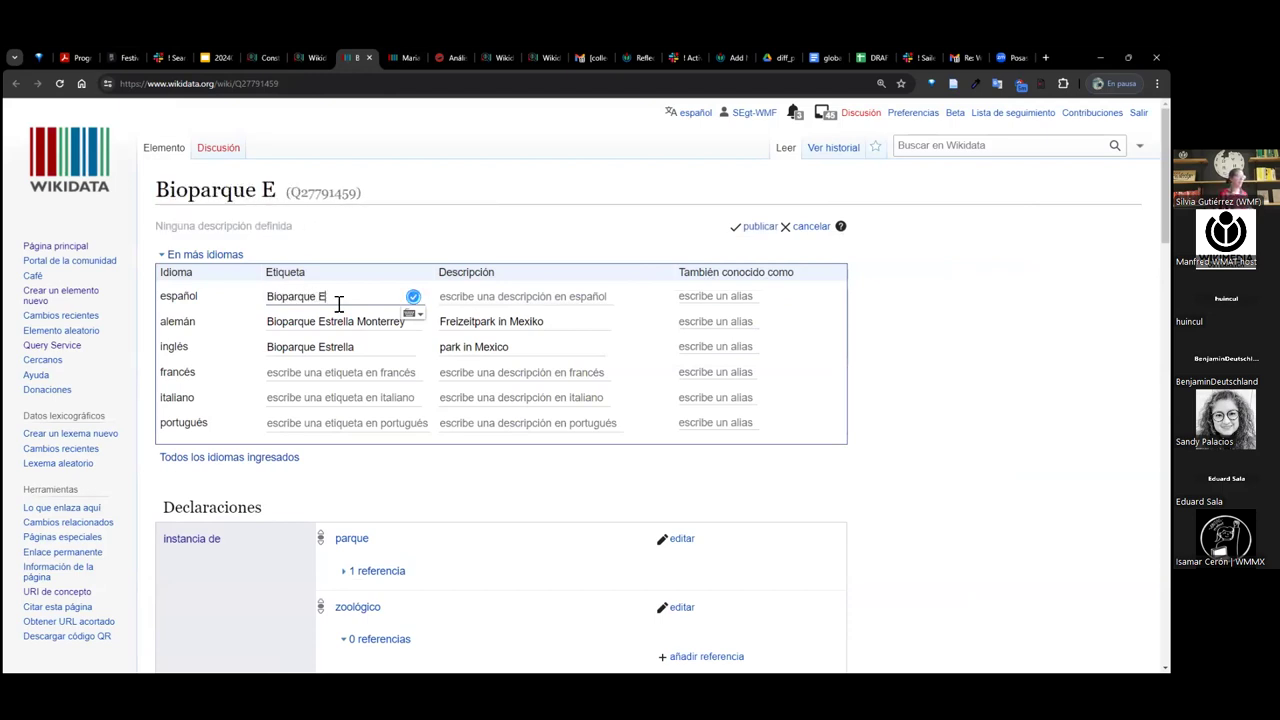
Enter "safari en Monterrey (México)" as the Spanish description and publish the changes.
click(460, 292)
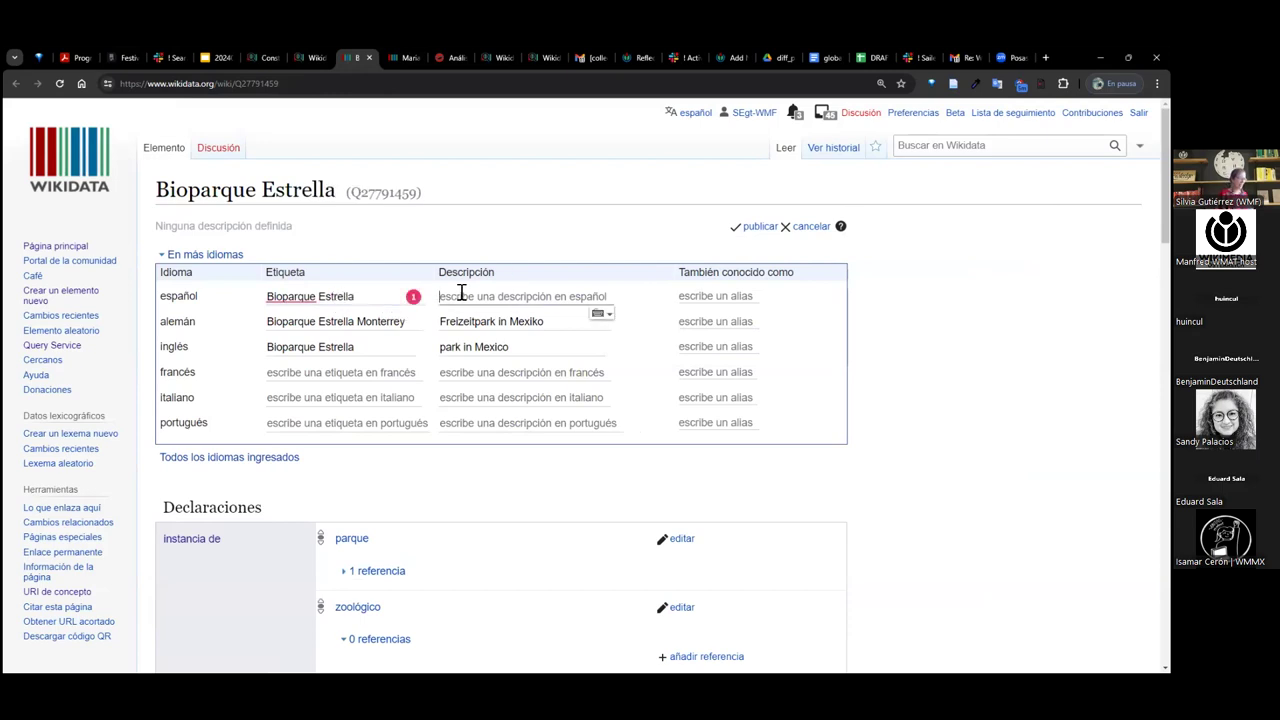
text(pa)
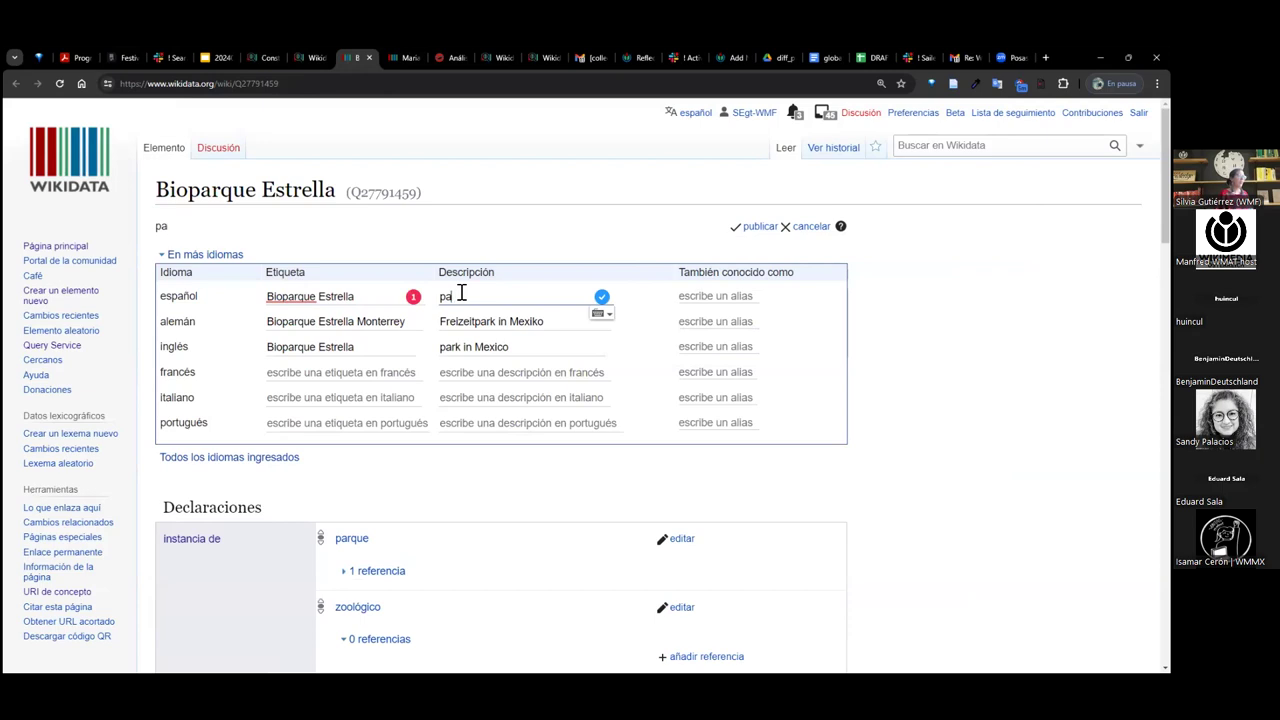
text(rari en Monterrey (México))
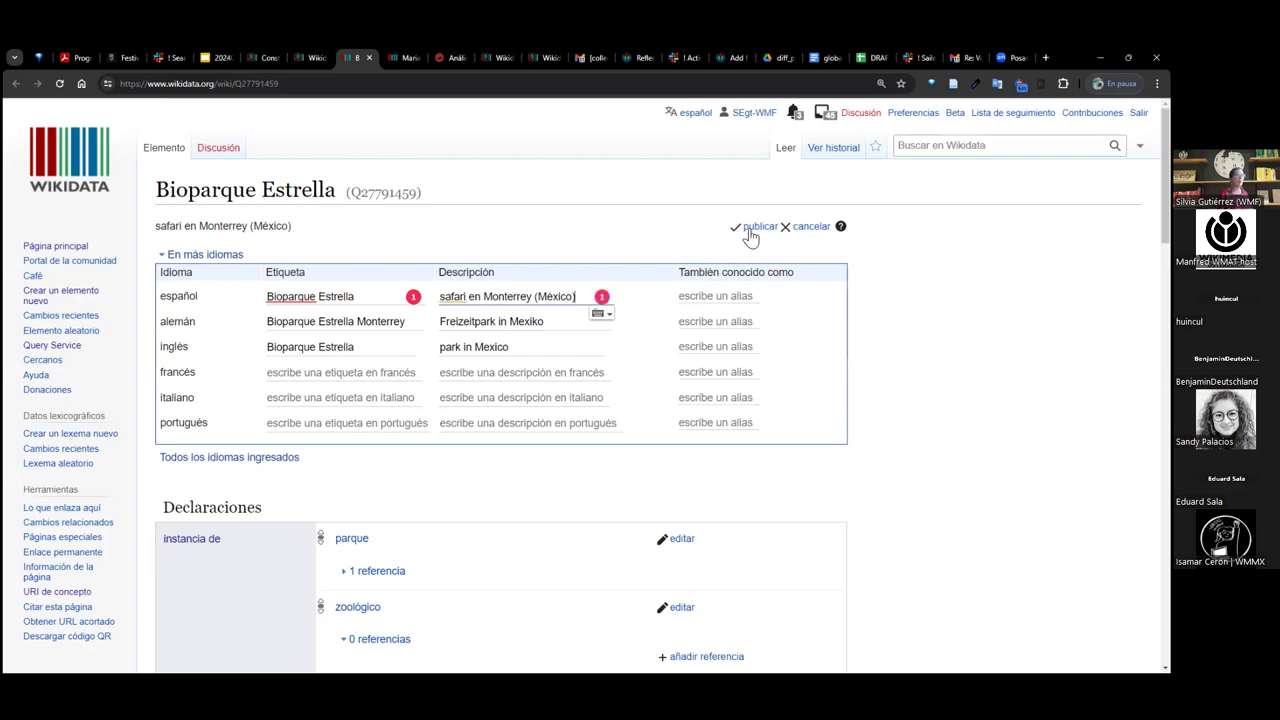
click(748, 230)
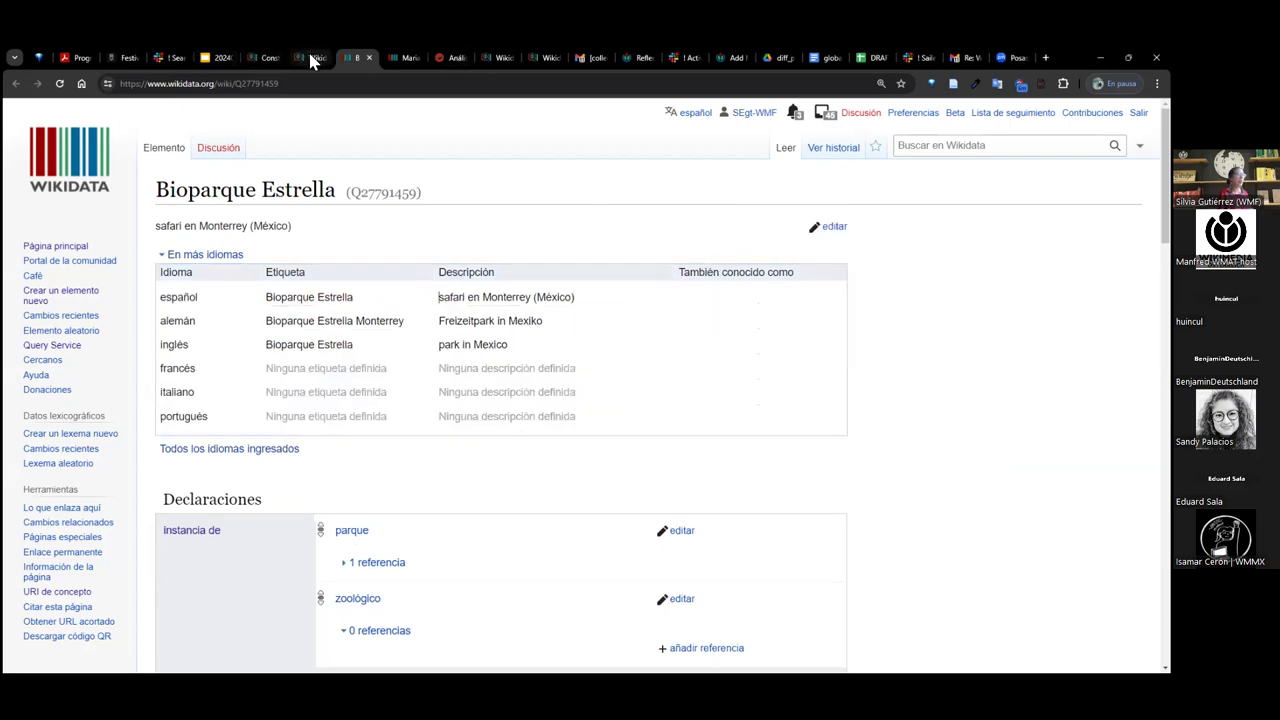
Return to the Query Builder and look through the list of museum results, including the Q27791459 entry.
click(313, 58)
click(265, 58)
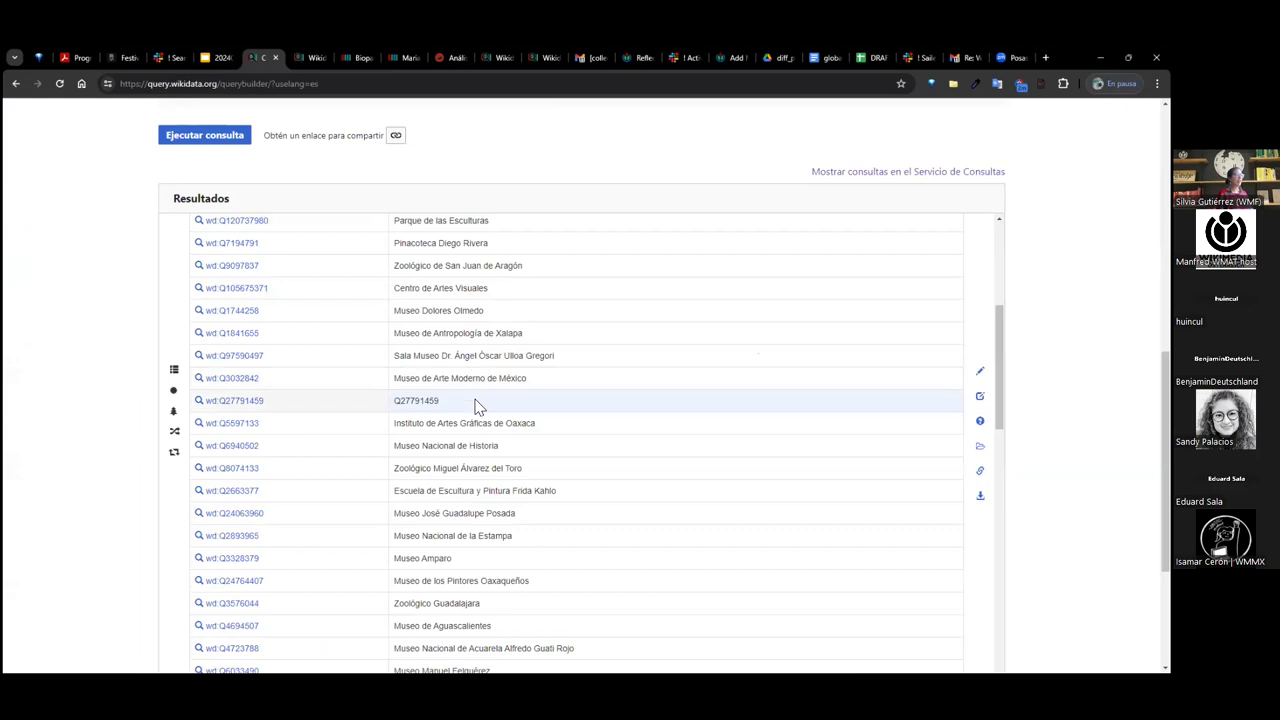
scroll(474, 403, down, 5)
scroll(453, 543, down, 10)
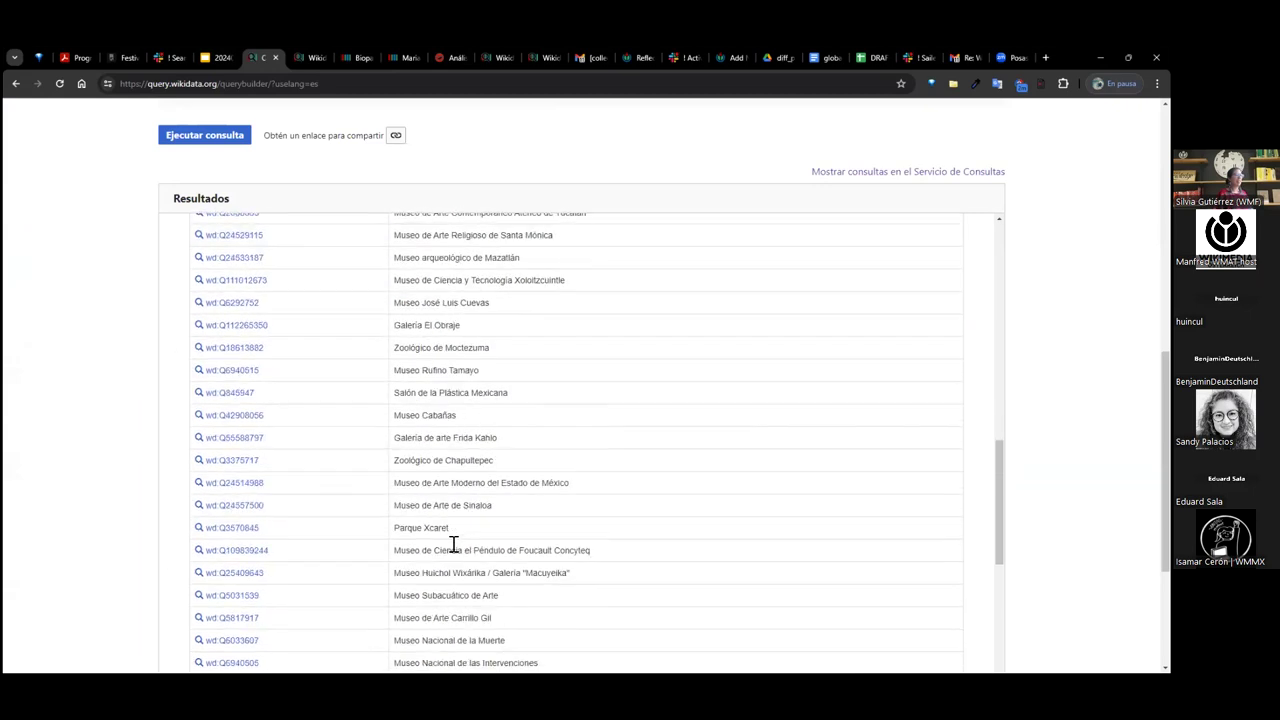
scroll(452, 551, down, 5)
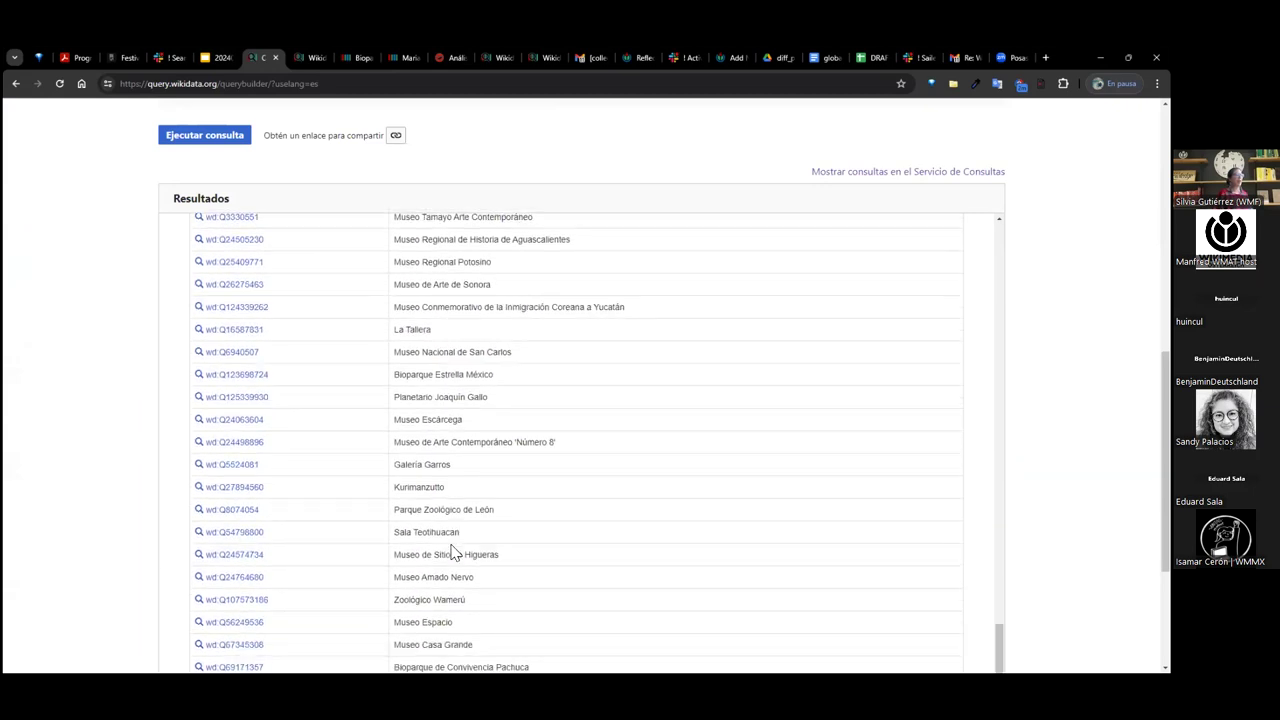
scroll(450, 551, up, 20)
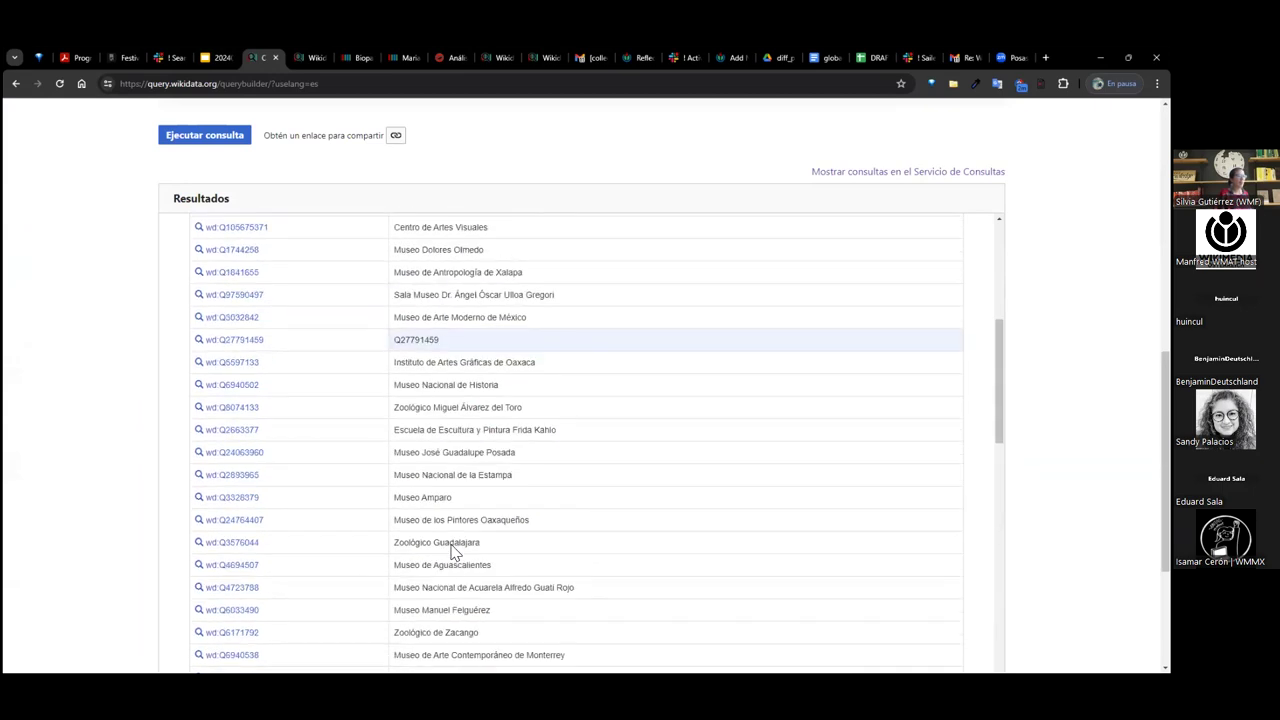
Review the query's "instancia de" and "país" conditions above the results.
scroll(365, 175, up, 3)
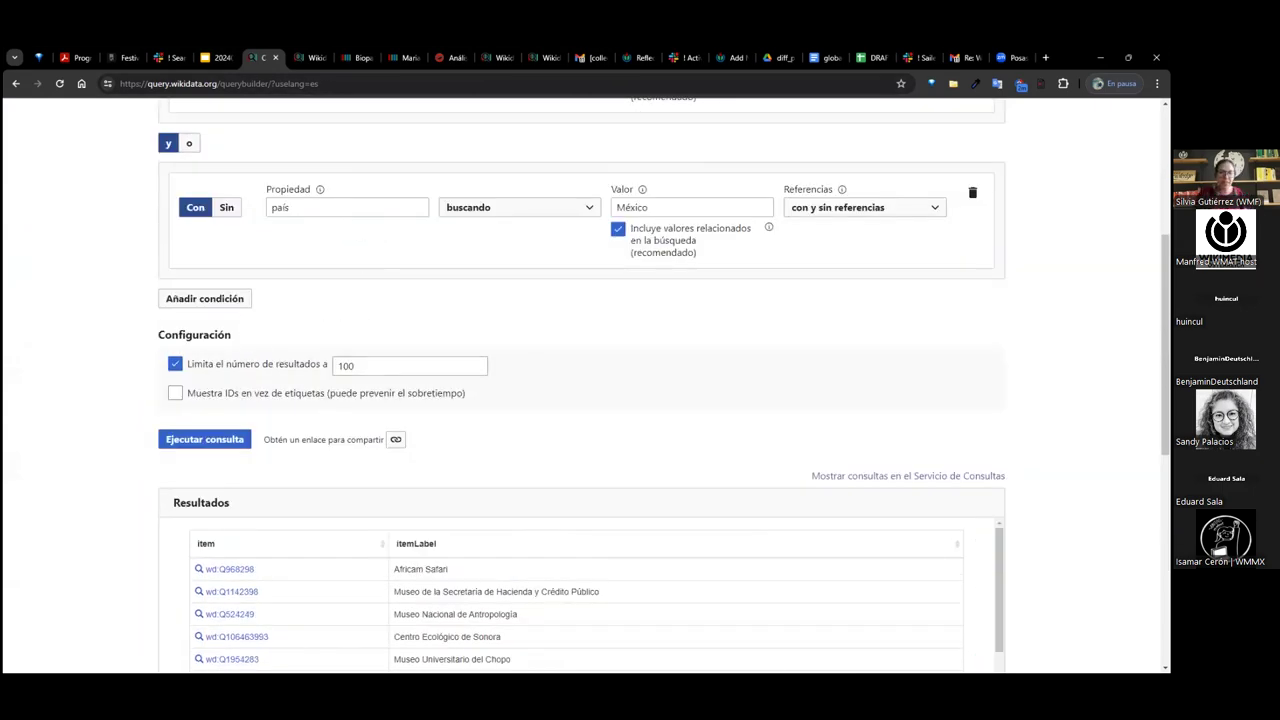
scroll(791, 266, up, 2)
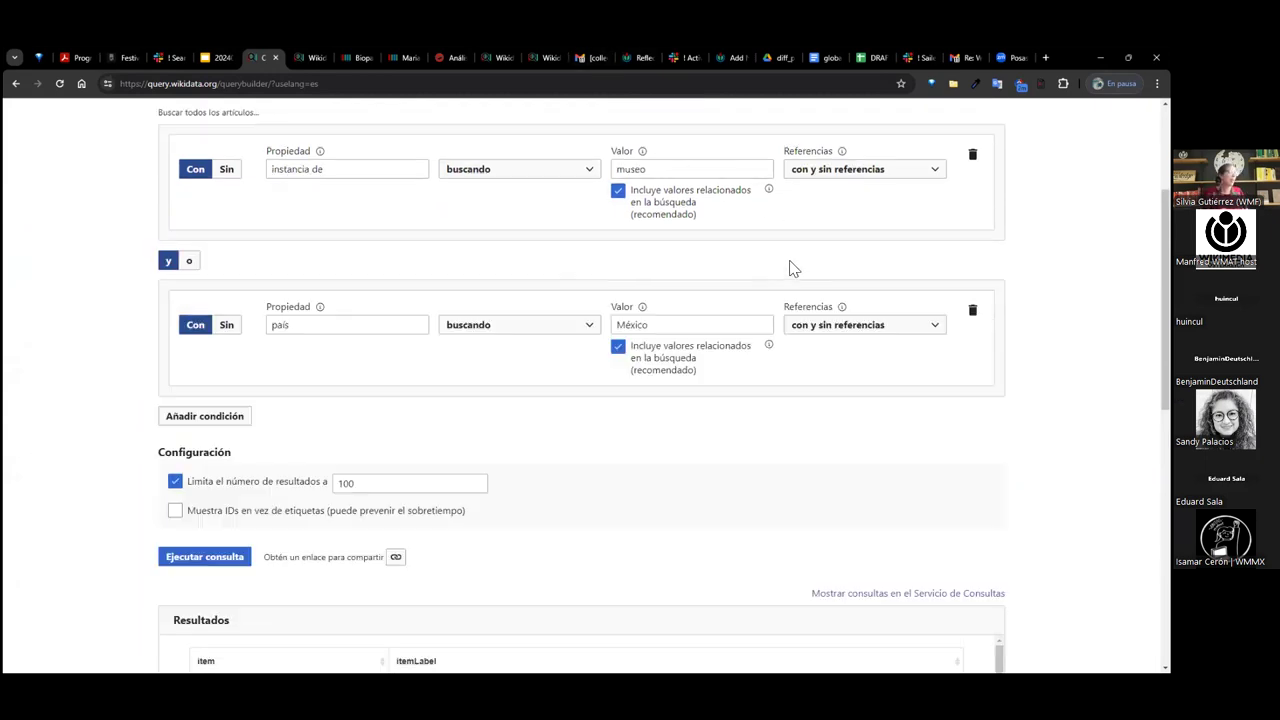
click(694, 396)
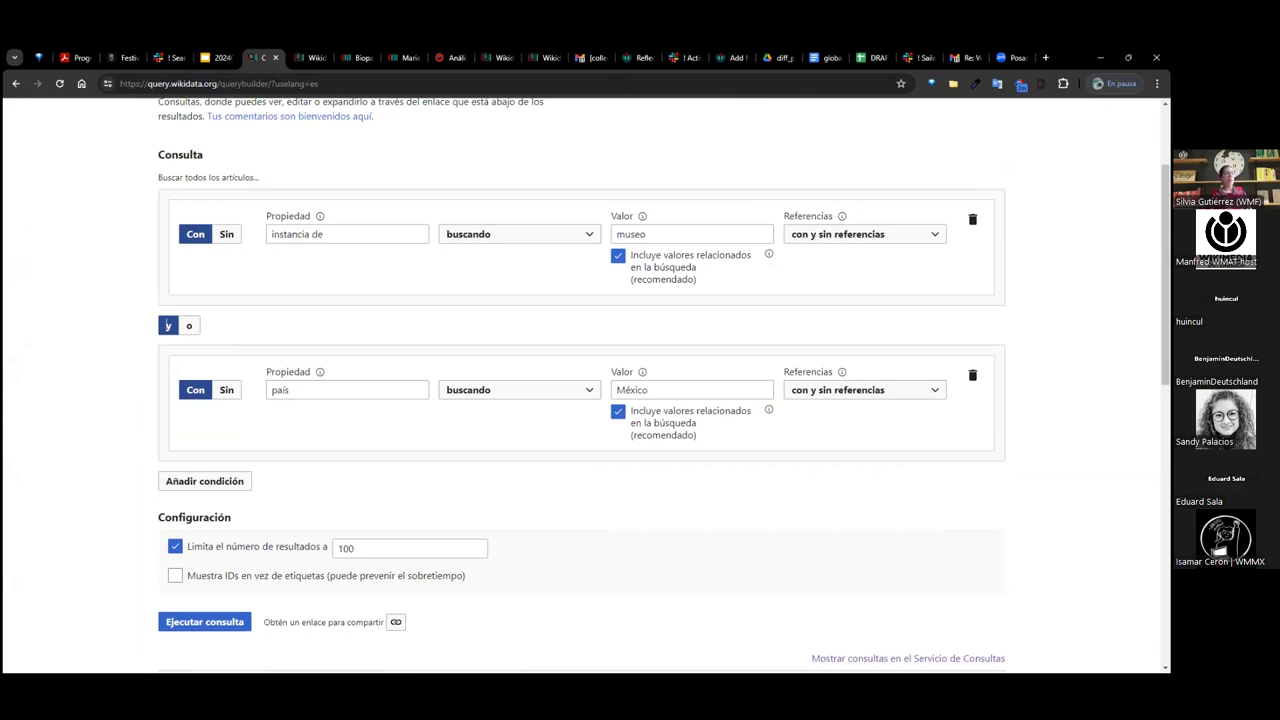
scroll(703, 243, down, 6)
scroll(703, 243, up, 2)
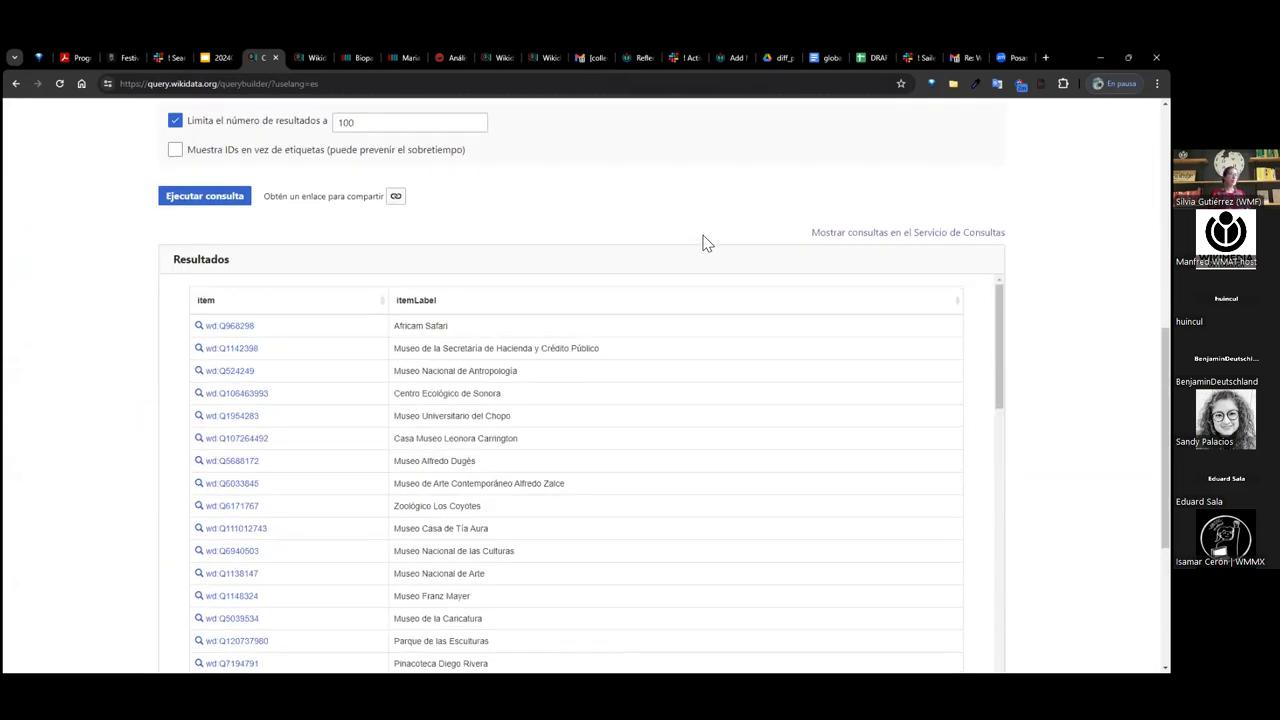
Open the query in the SPARQL editor and copy its short URL.
click(186, 200)
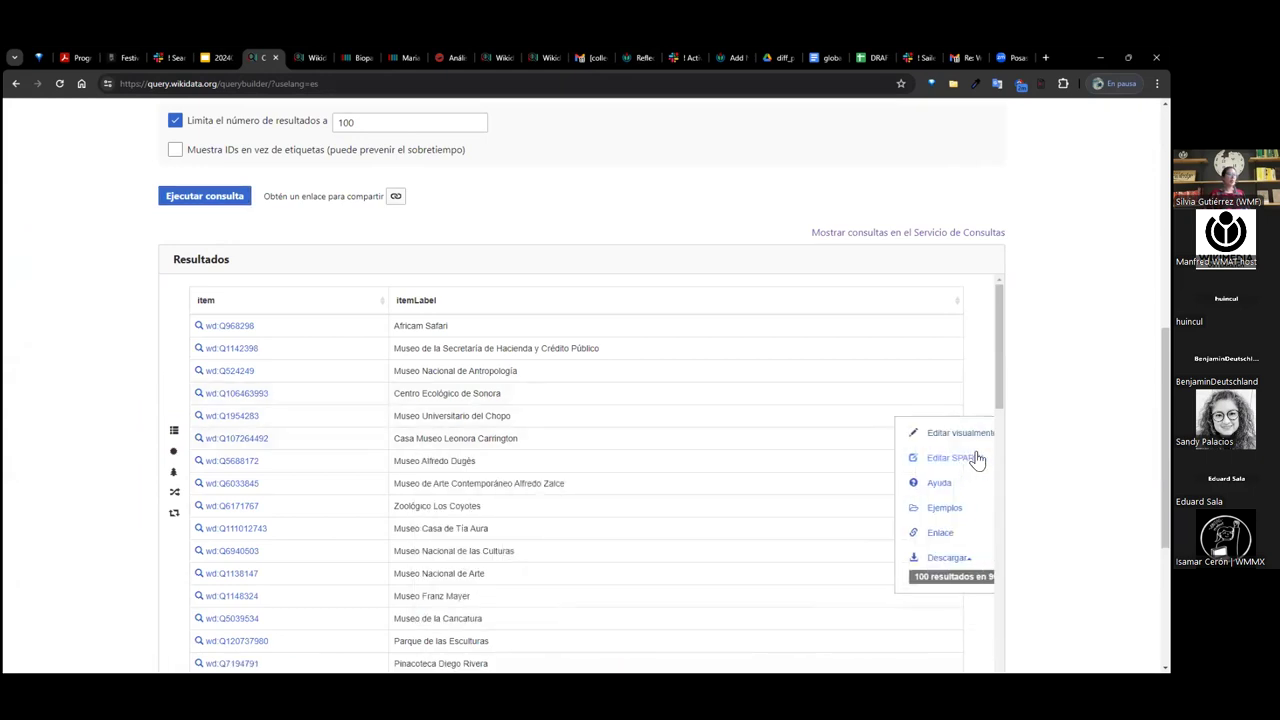
click(940, 459)
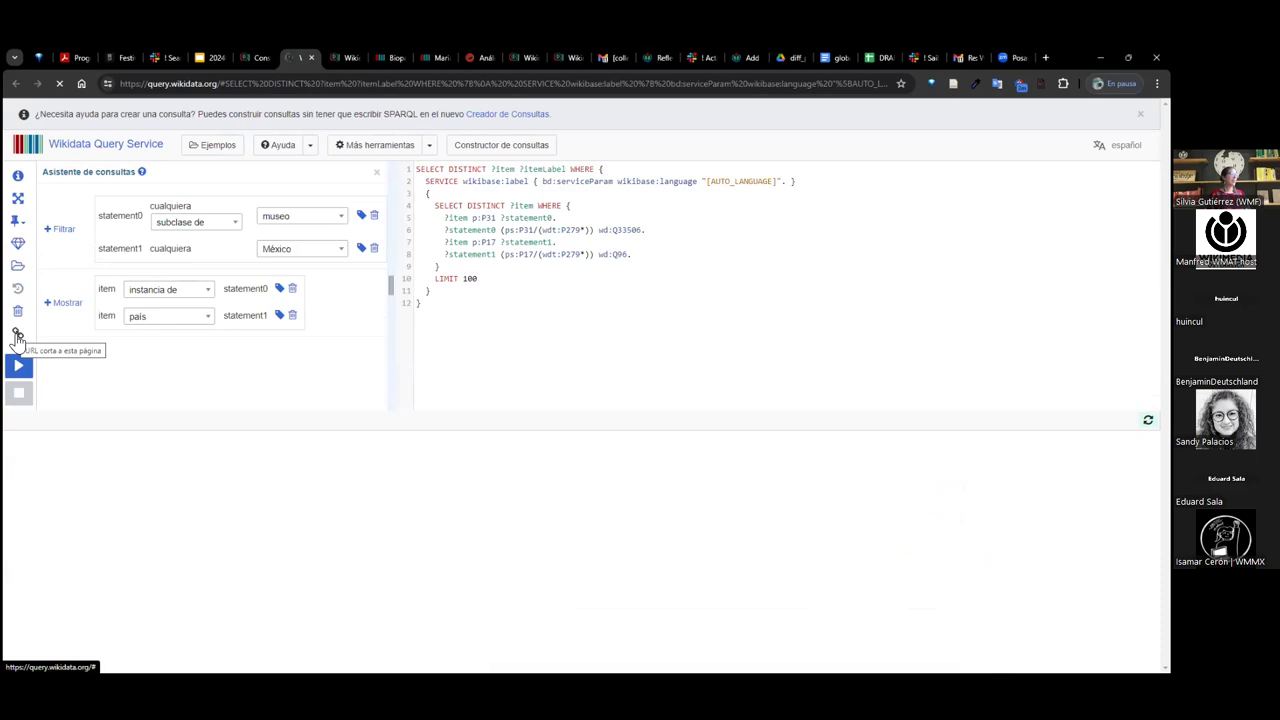
click(17, 336)
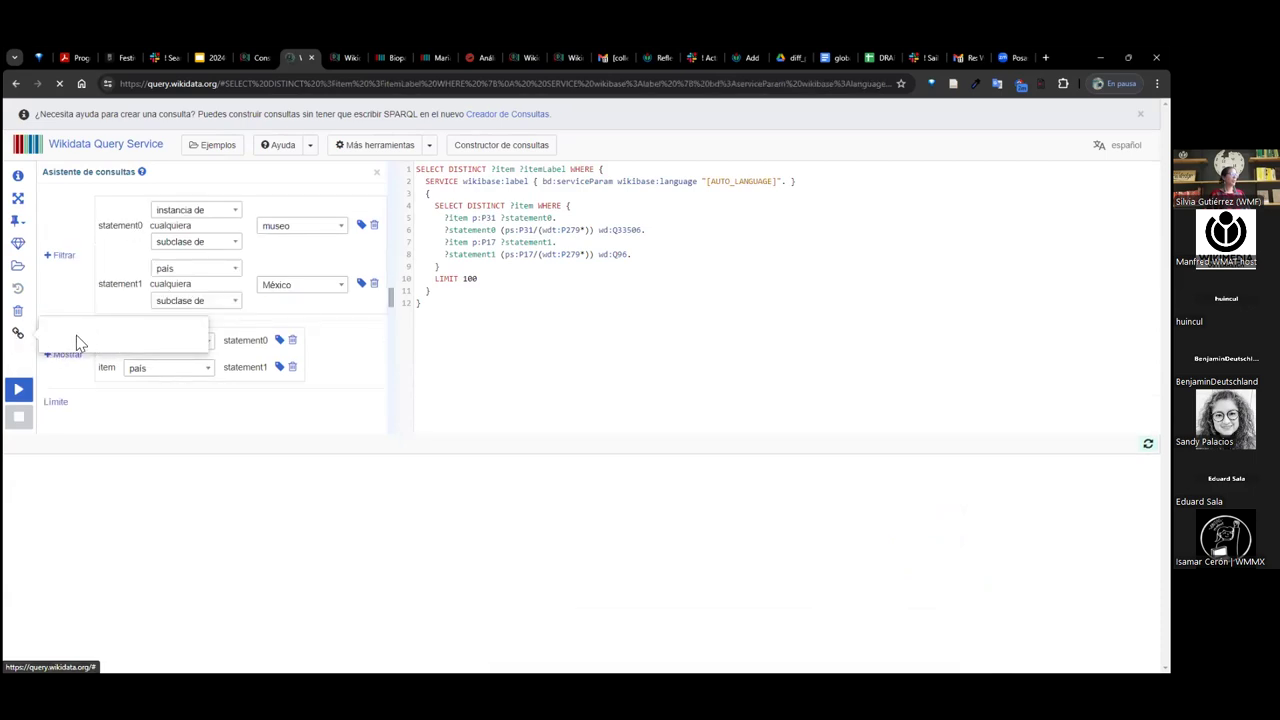
triple_click(94, 335)
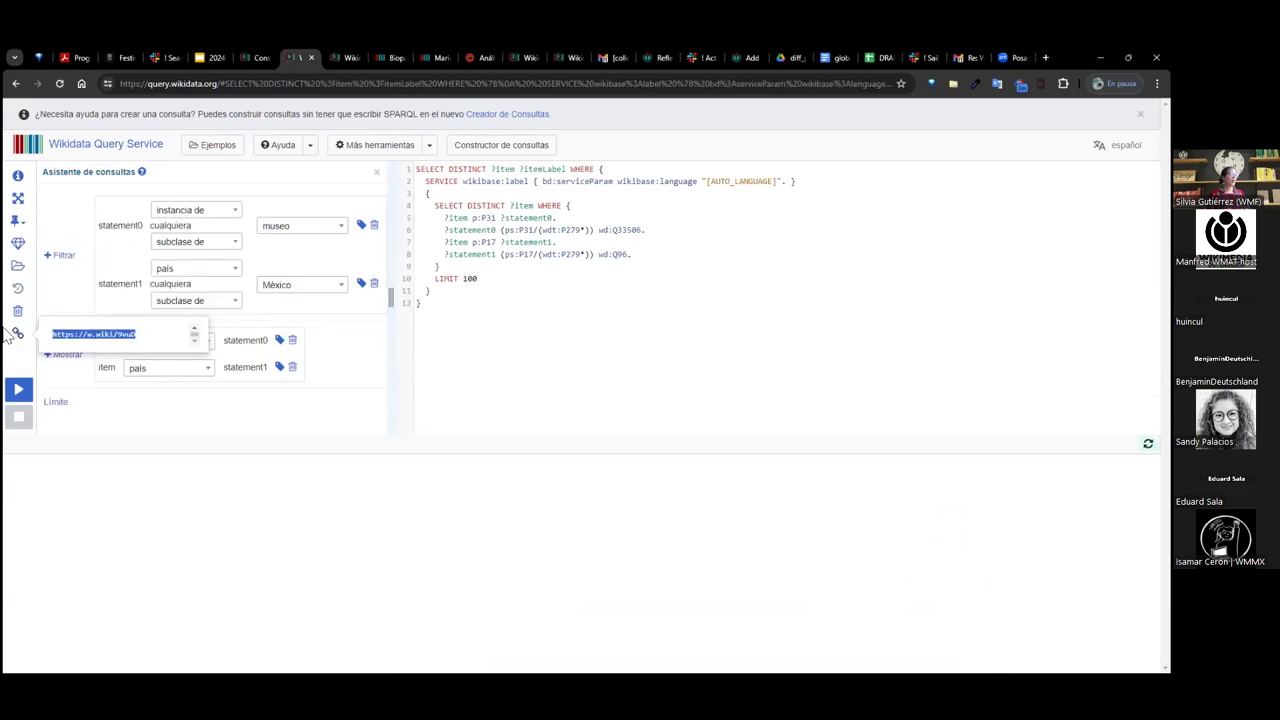
click(18, 336)
click(18, 336)
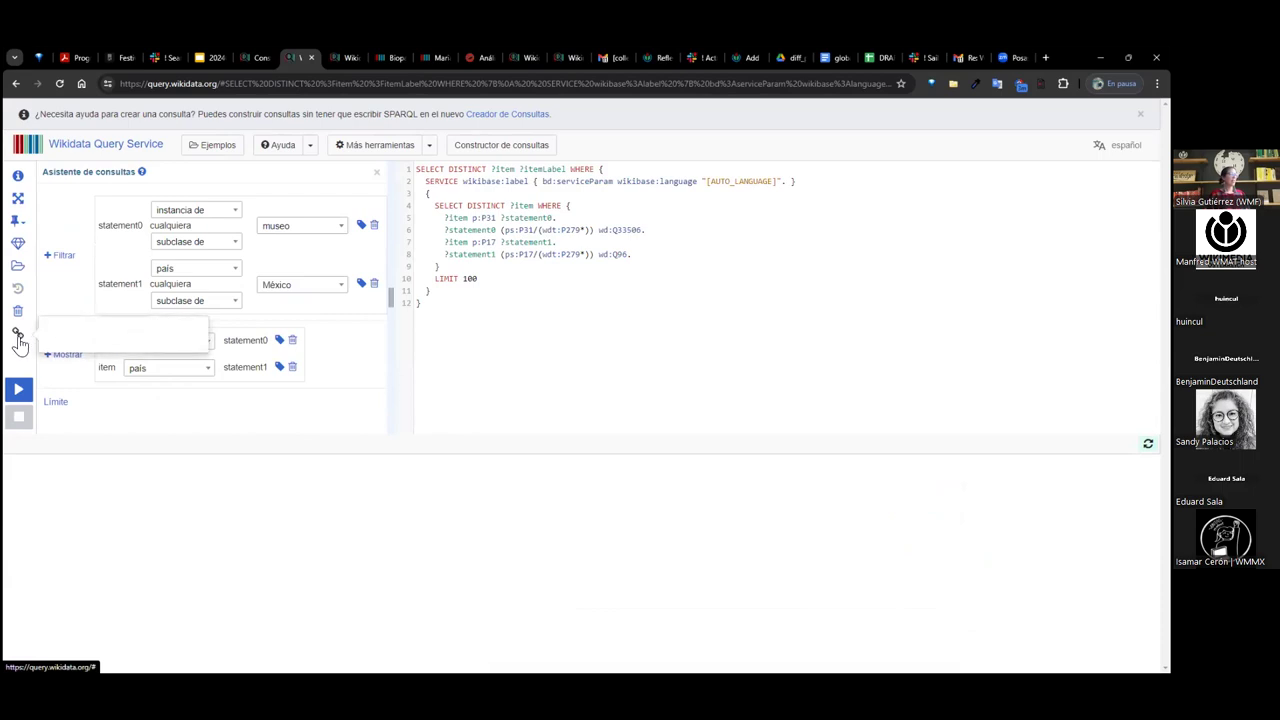
triple_click(71, 336)
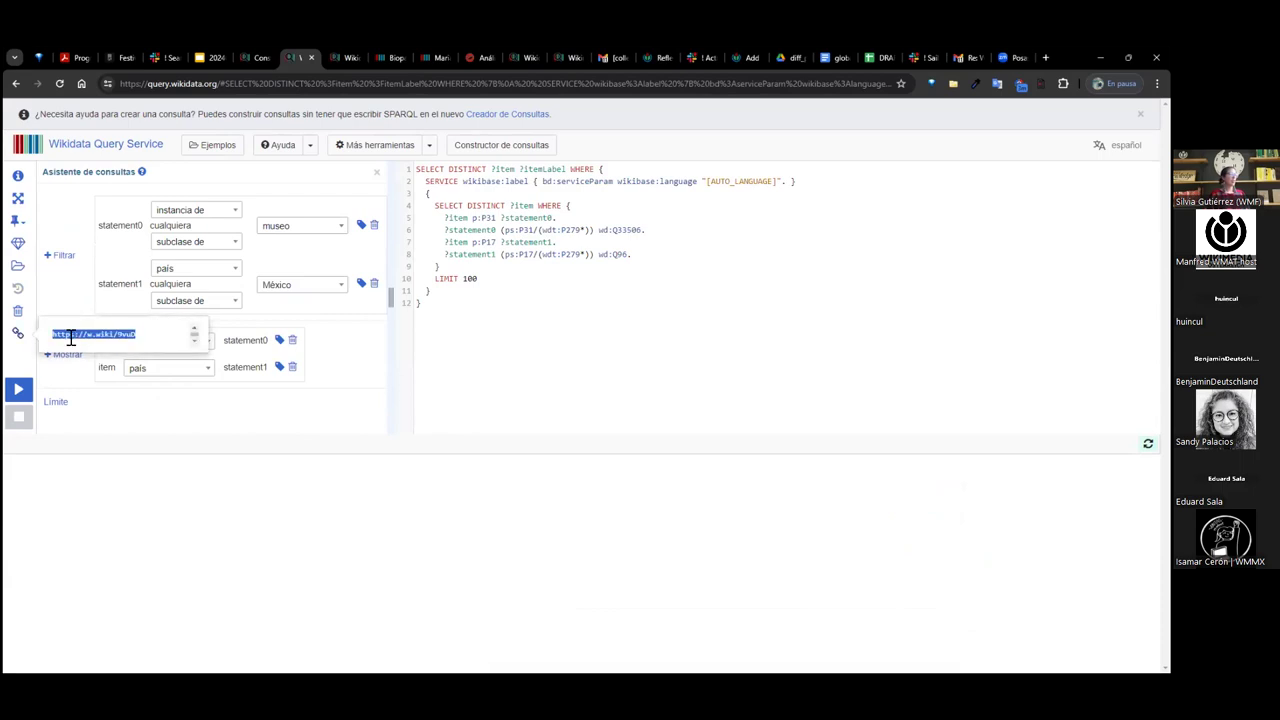
right_click(71, 338)
click(100, 346)
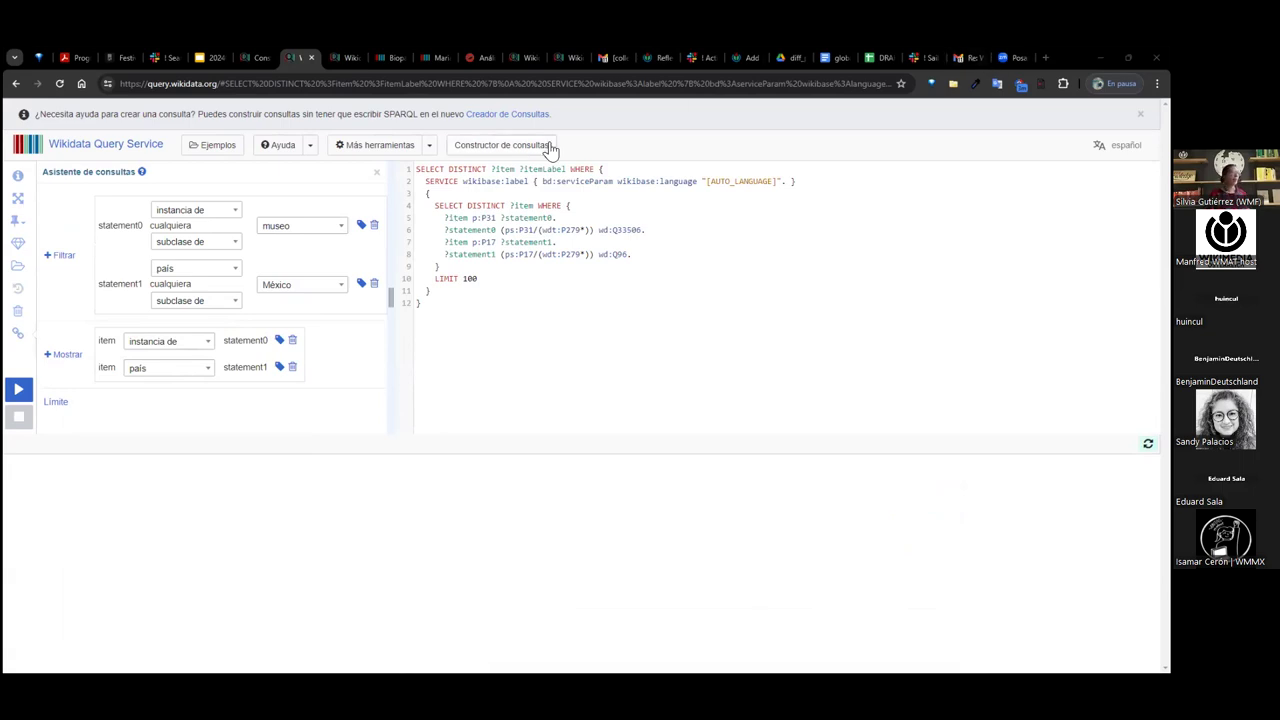
Close the duplicate Wikidata Query Service tab and return to the Bioparque Estrella item.
mouse_move(334, 61)
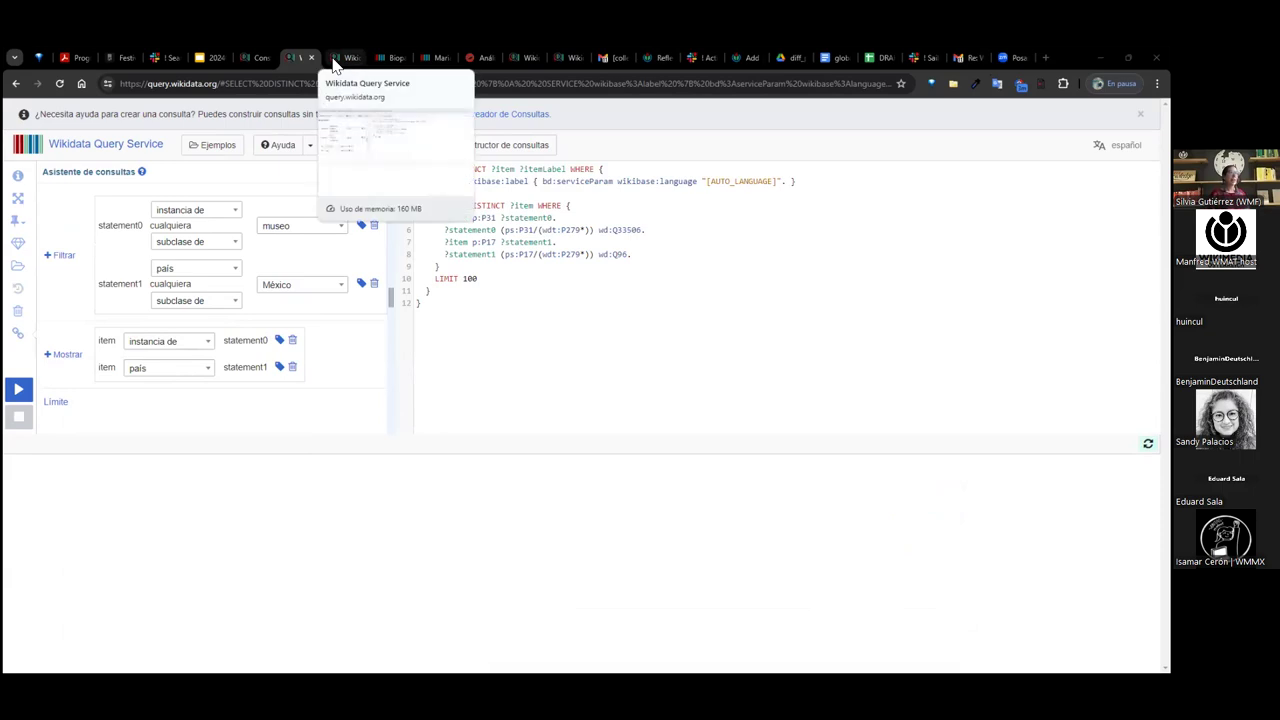
middle_click(333, 57)
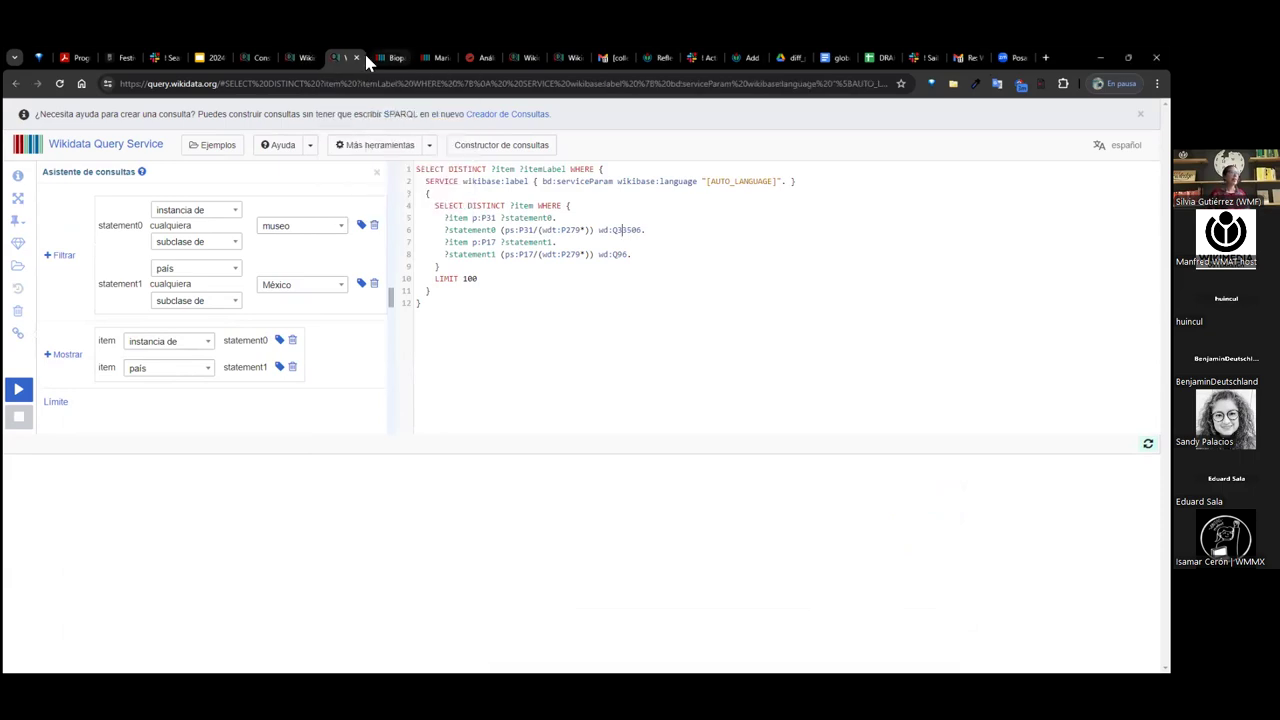
click(335, 57)
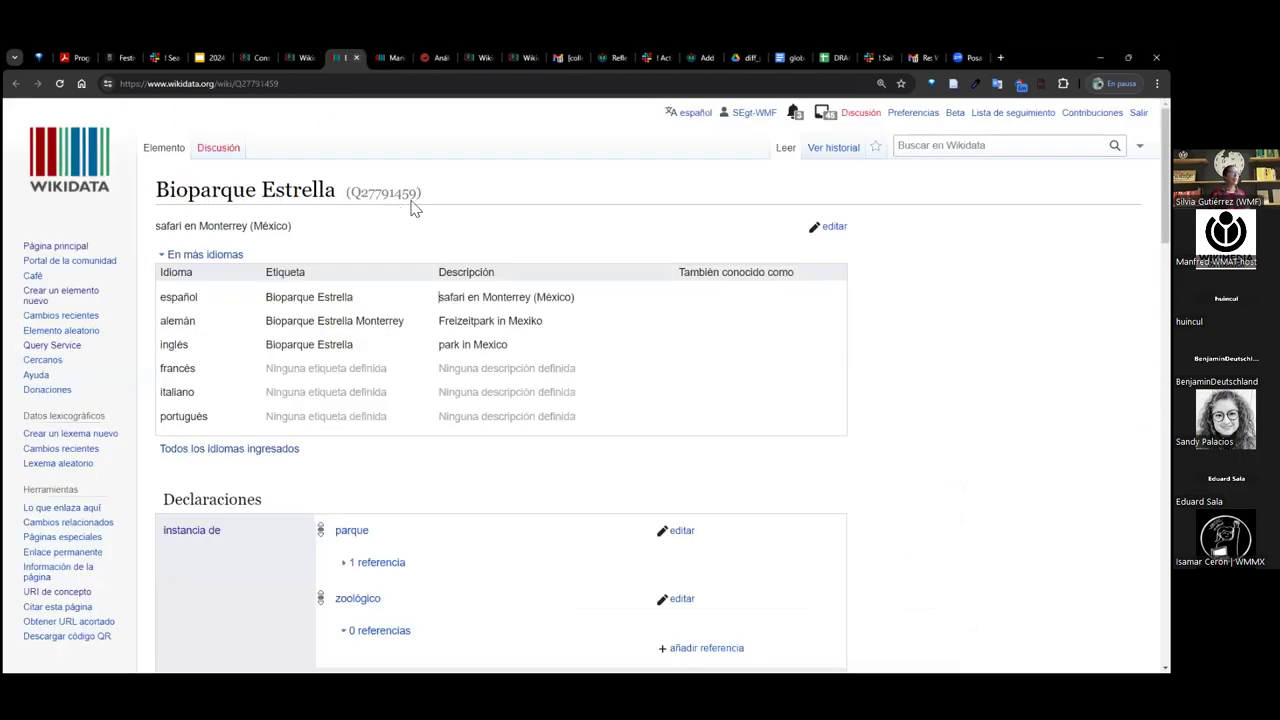
Search Wikidata for "radio comunitaria teocelo".
click(953, 146)
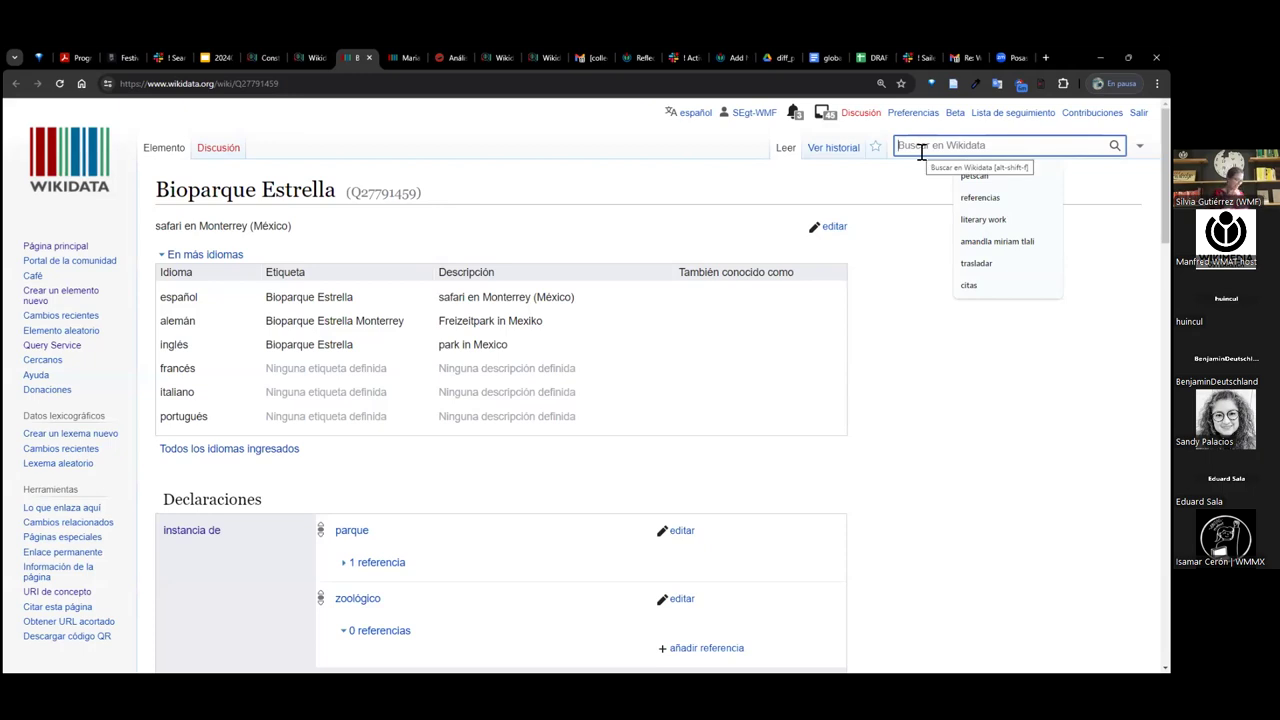
text(radio)
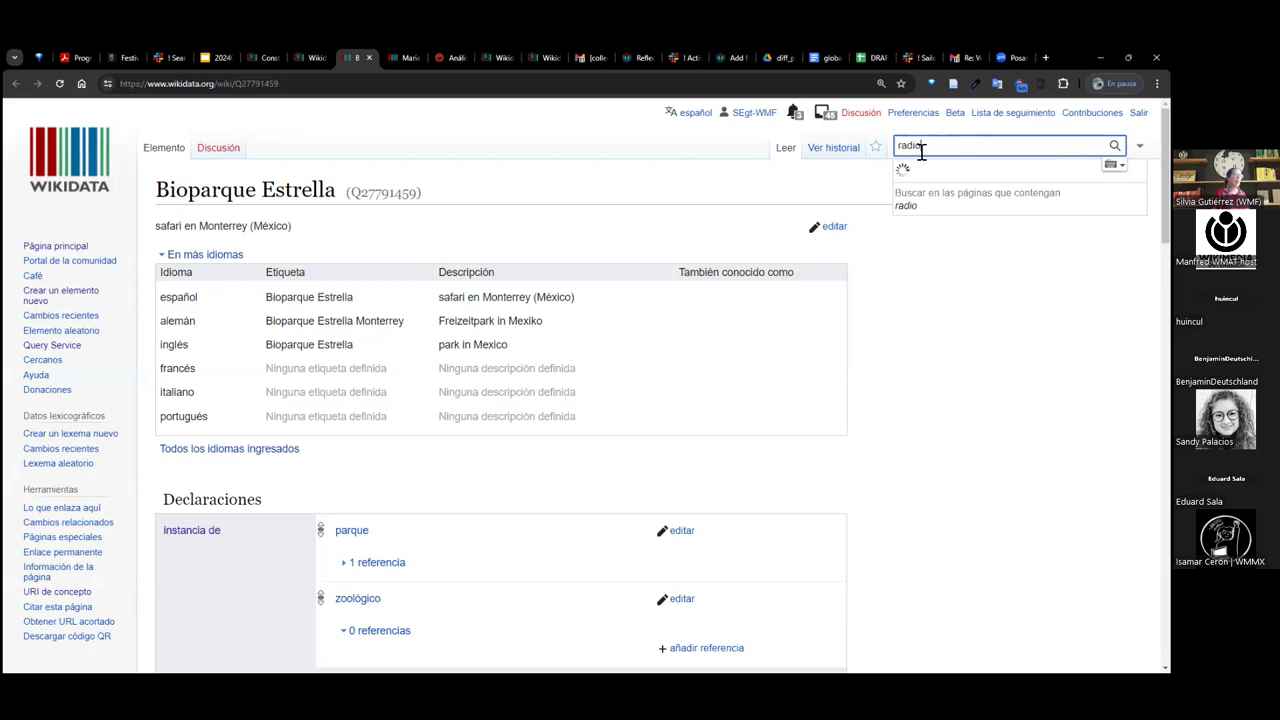
key(BackSpace)
key(BackSpace)
key(BackSpace)
key(BackSpace)
key(BackSpace)
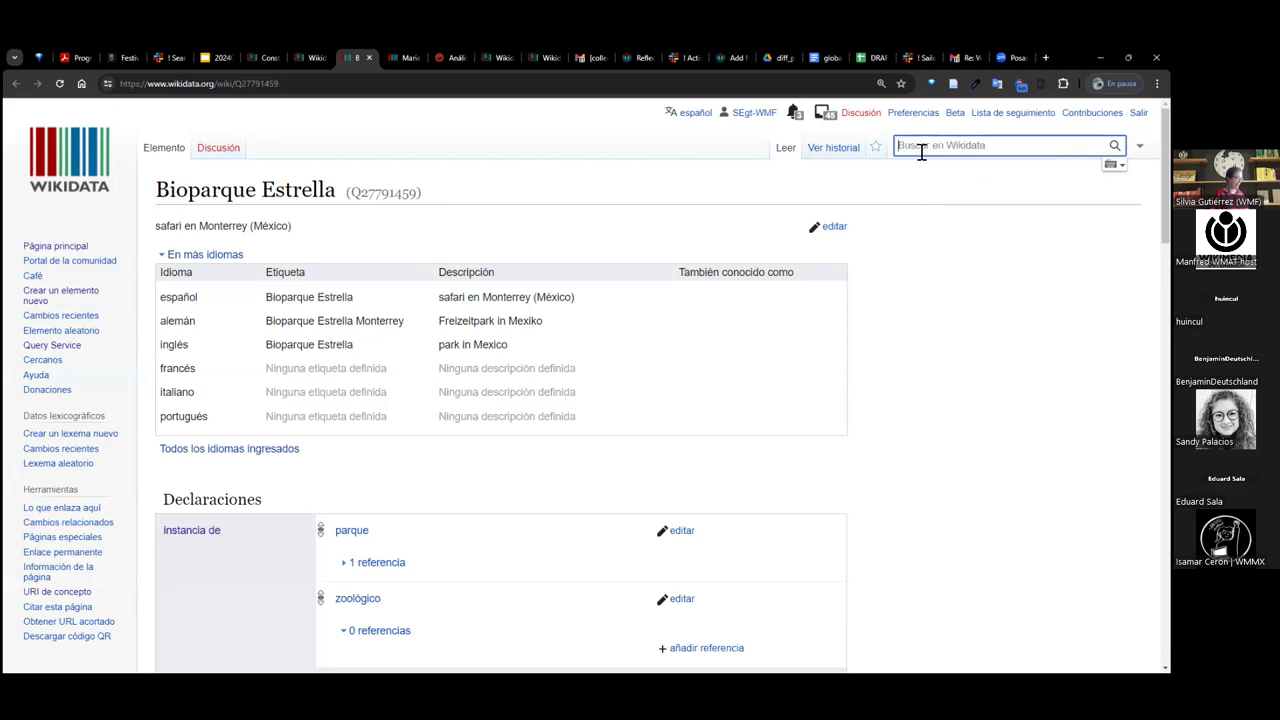
text(radio comuni)
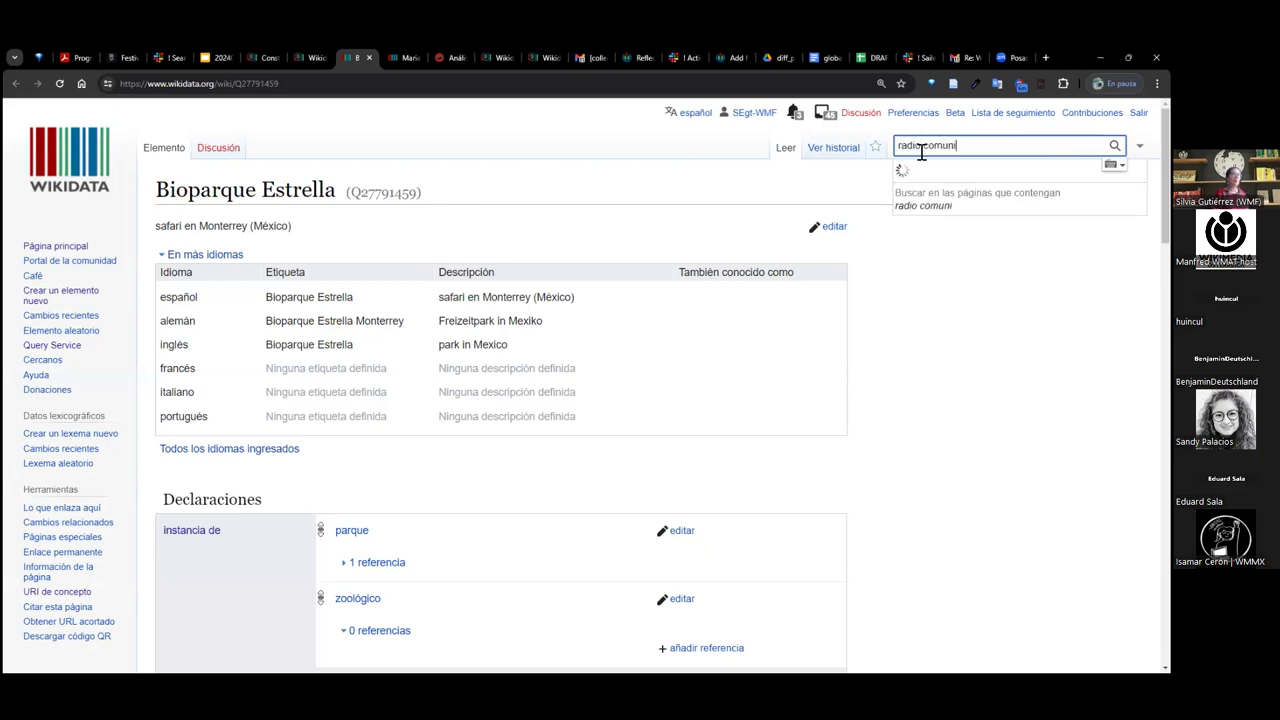
text(taria te)
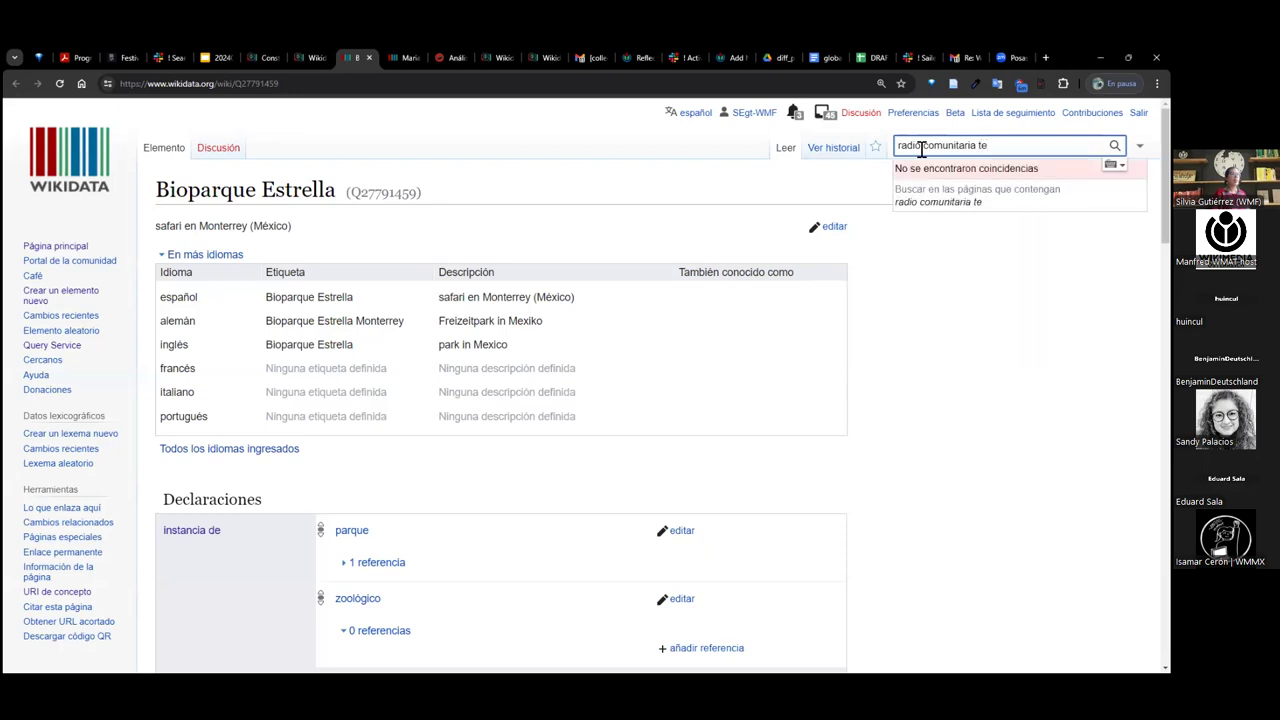
text(ocelo)
key(Return)
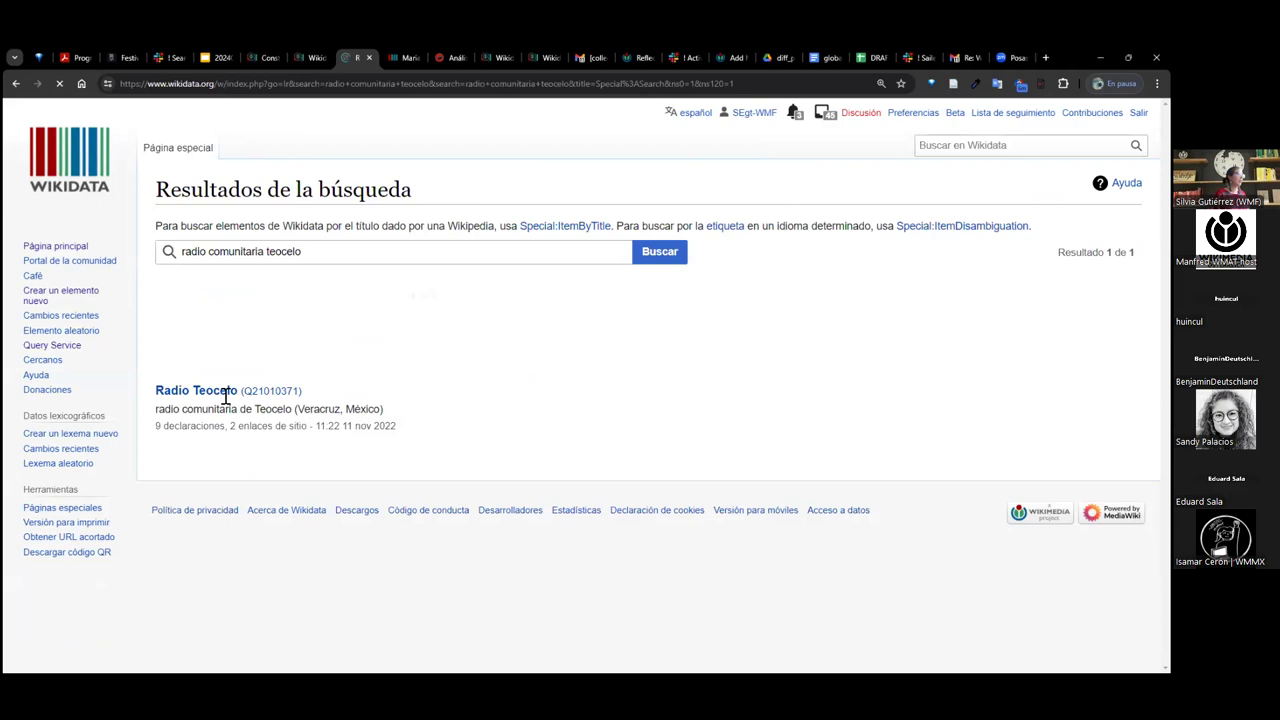
Open the Radio Teocelo item and review its statements, focusing on the "instancia de" value.
click(228, 400)
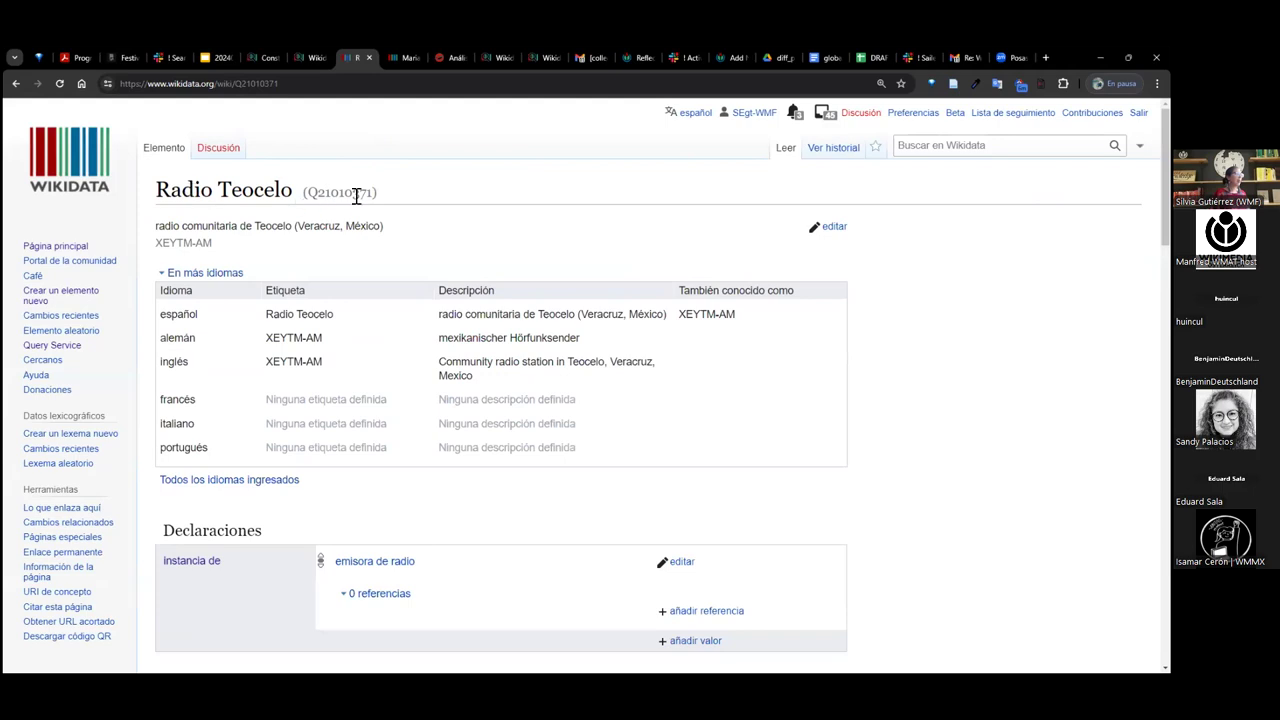
scroll(420, 348, down, 1)
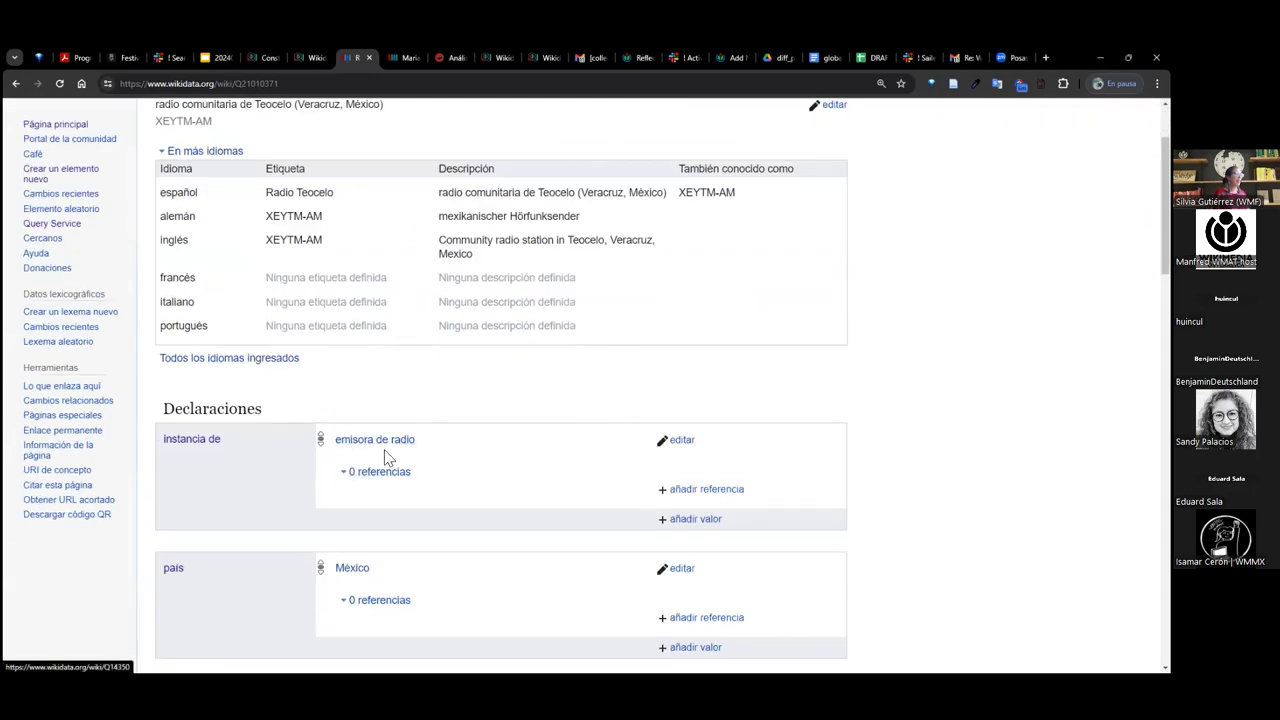
scroll(470, 470, down, 1)
scroll(476, 474, down, 7)
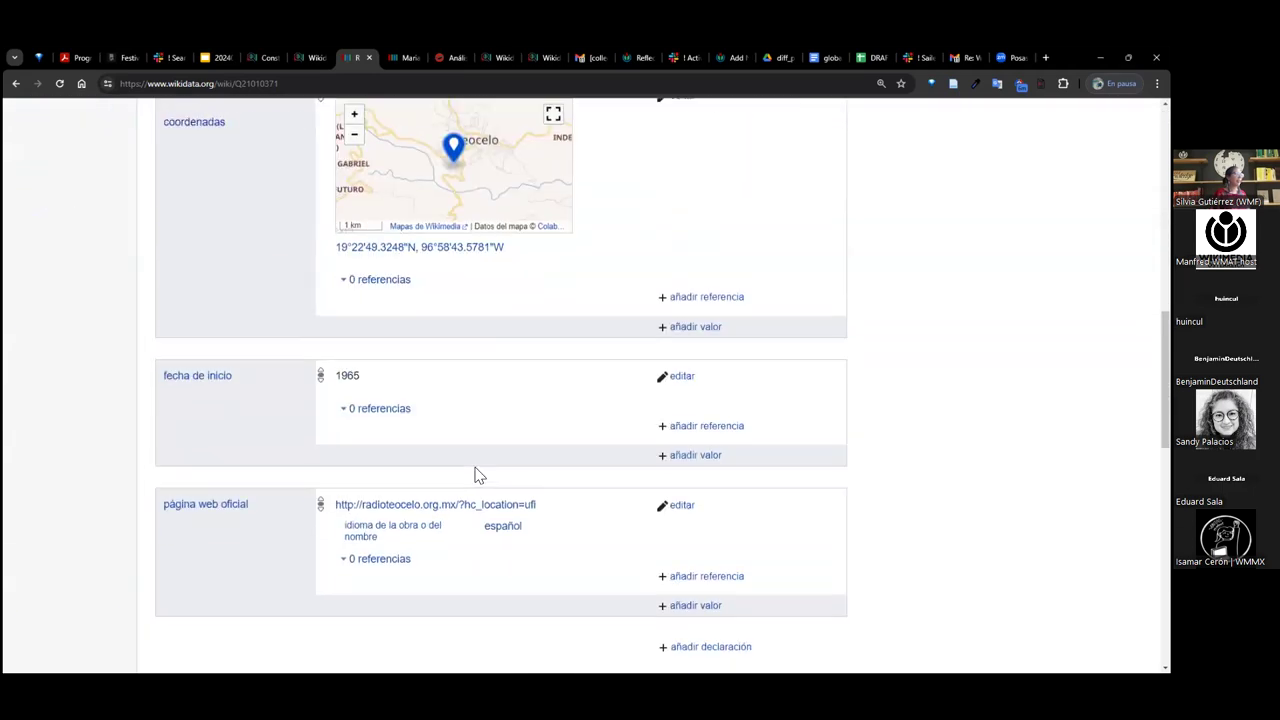
scroll(478, 475, down, 1)
scroll(476, 474, up, 9)
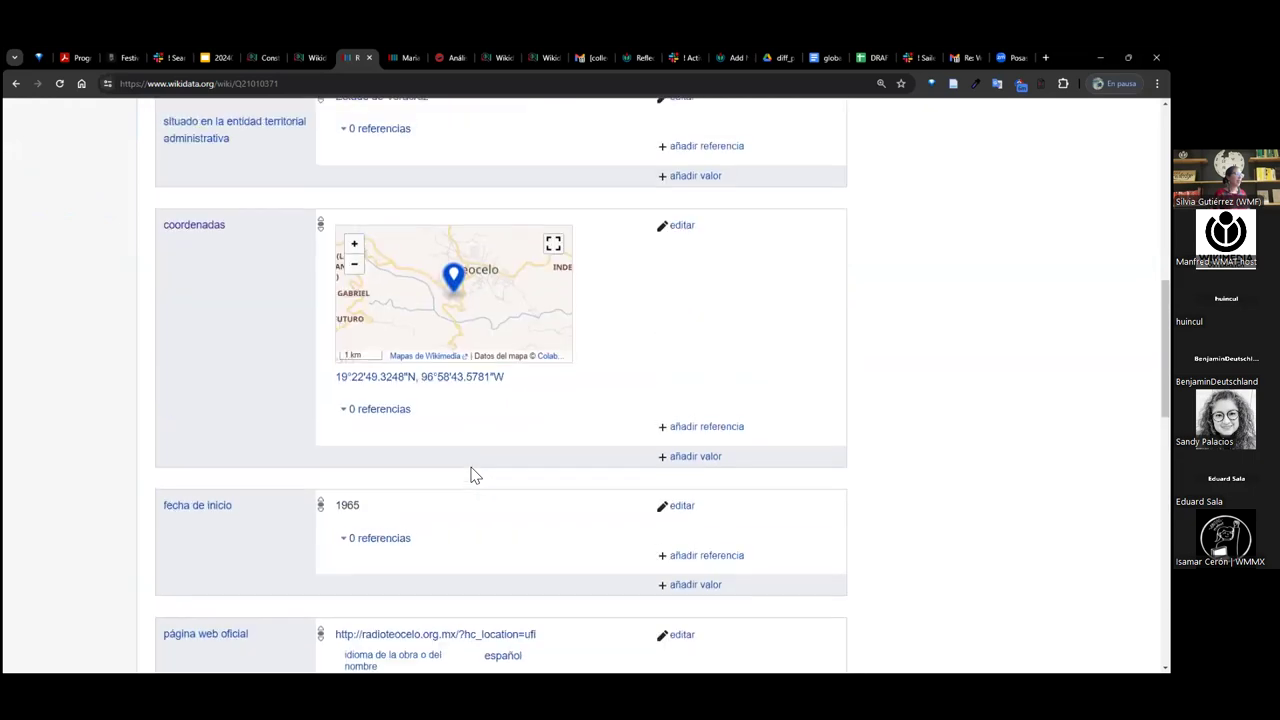
drag(443, 331, 331, 332)
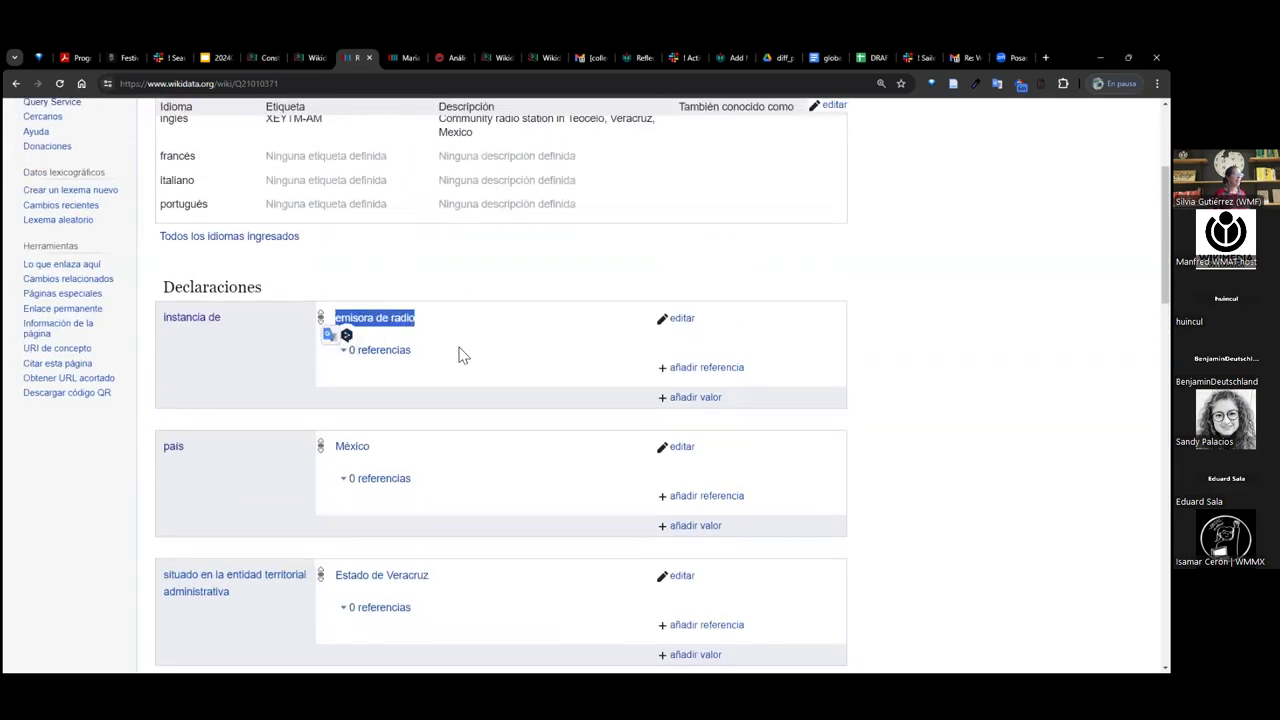
Open the "emisora de radio" item and copy its identifier Q14350.
click(402, 324)
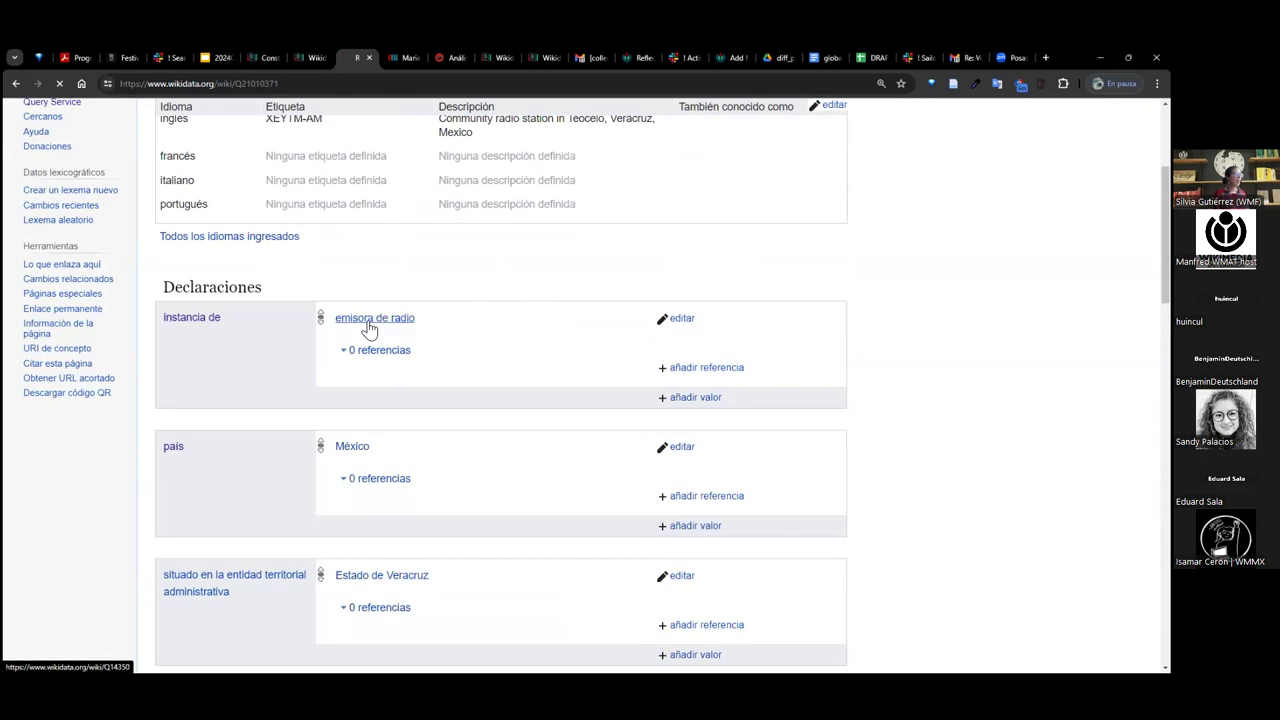
double_click(349, 195)
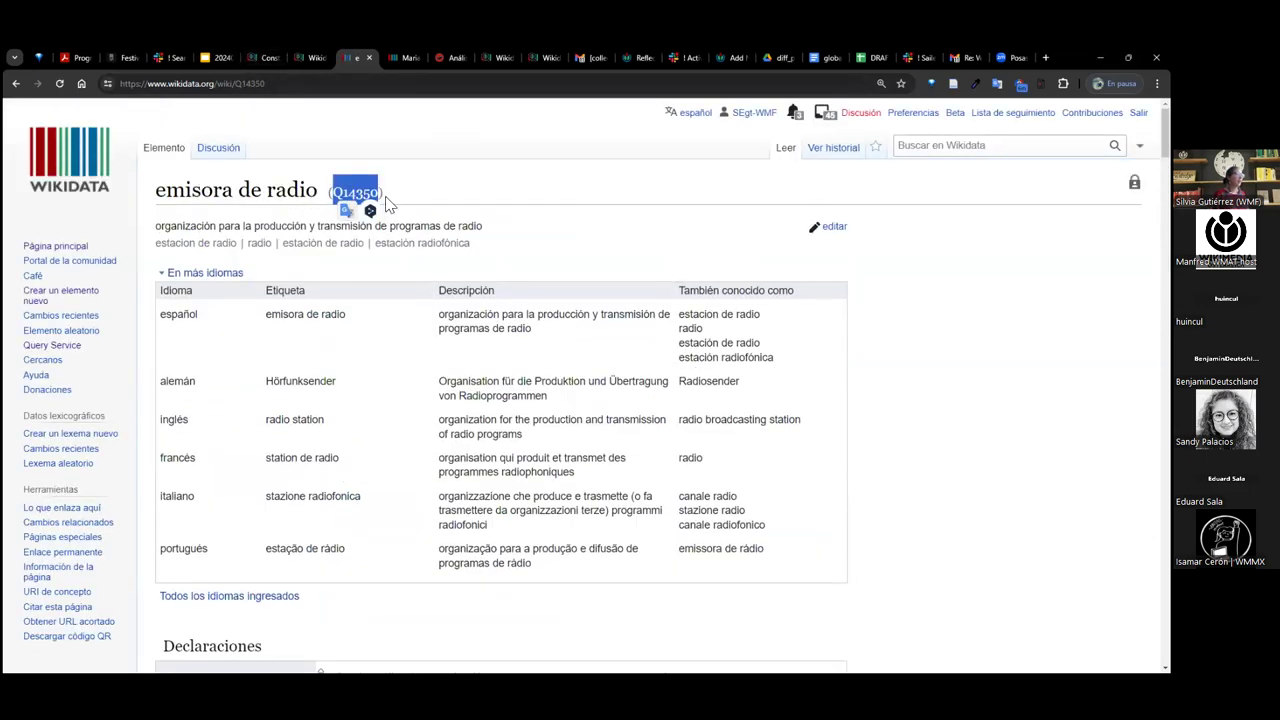
click(338, 192)
In the Query Builder, replace the "instancia de" value with Q14350, emisora de radio.
click(262, 58)
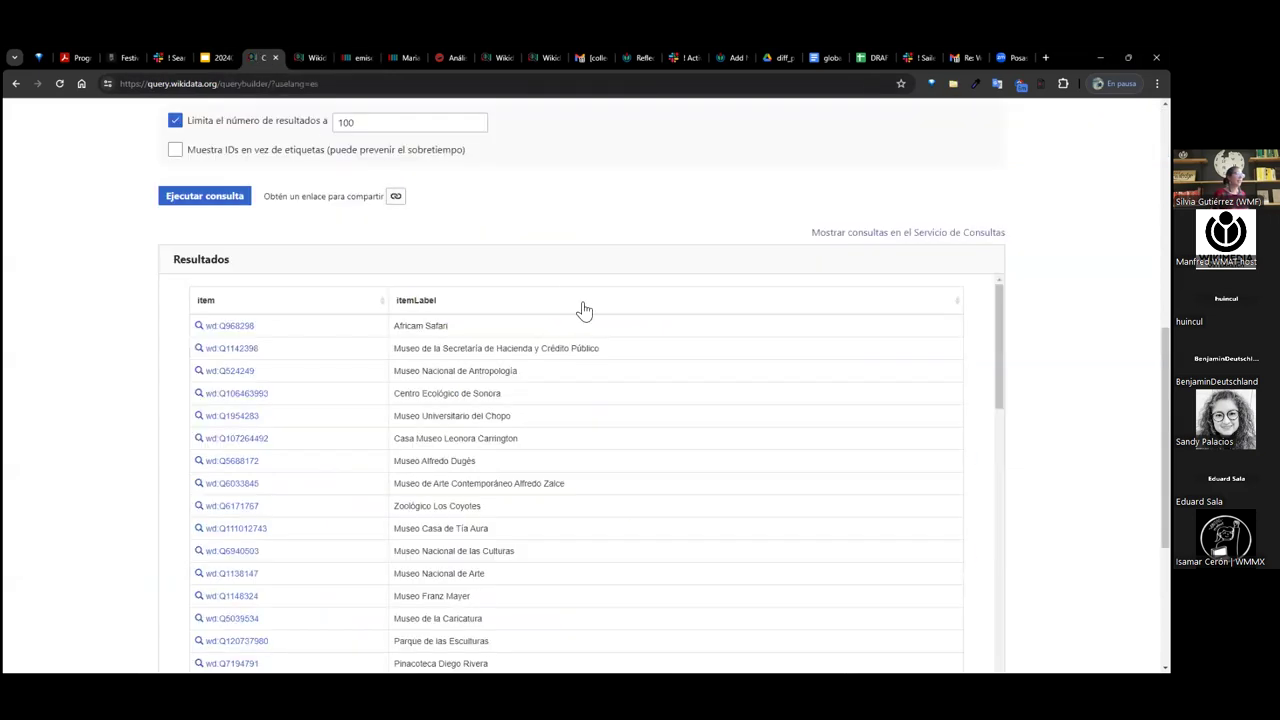
scroll(580, 309, up, 6)
click(645, 360)
key(ctrl+a)
key(ctrl+v)
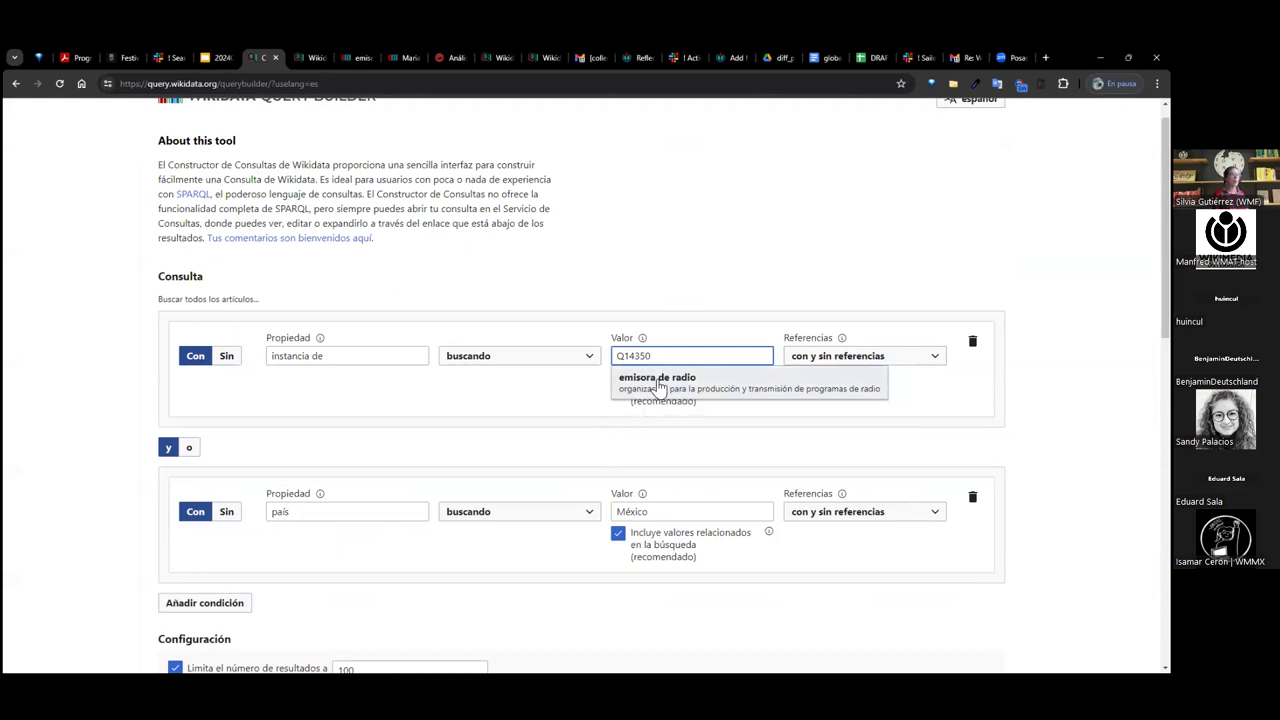
click(658, 386)
scroll(222, 490, down, 2)
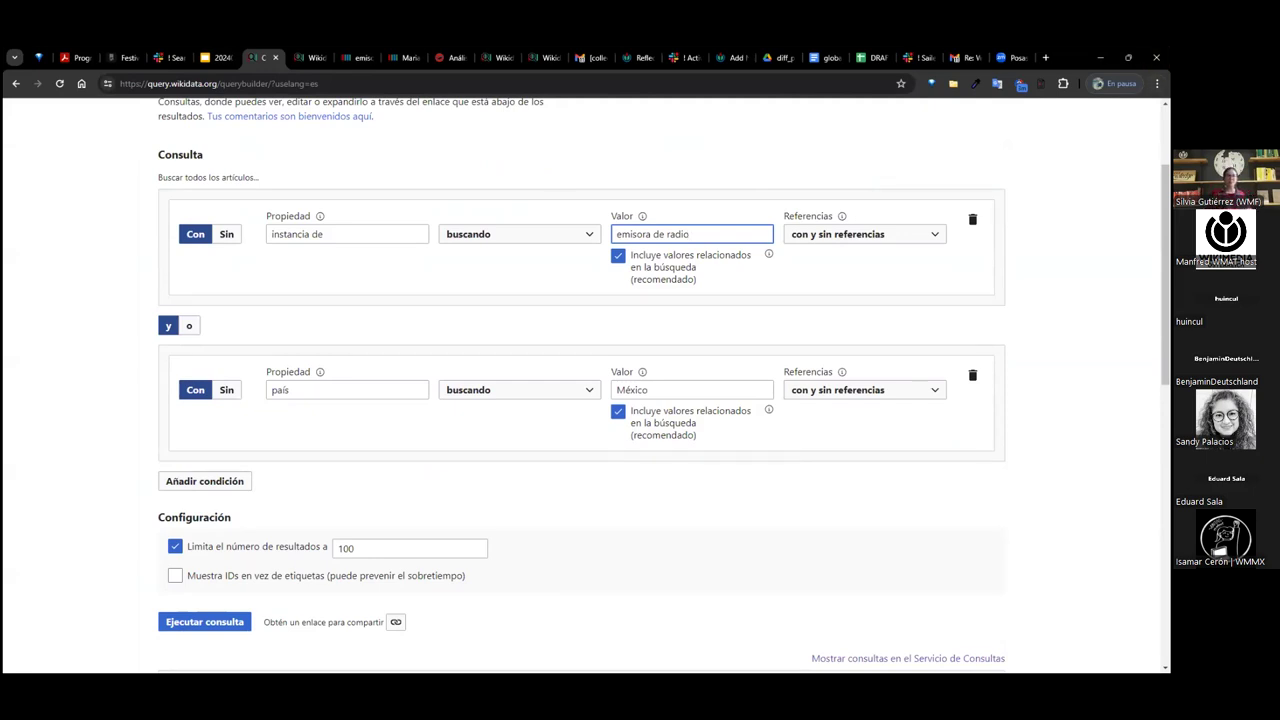
Load the shared query link for museums in Spain in the Query Builder tab and view its results.
key(alt+Tab)
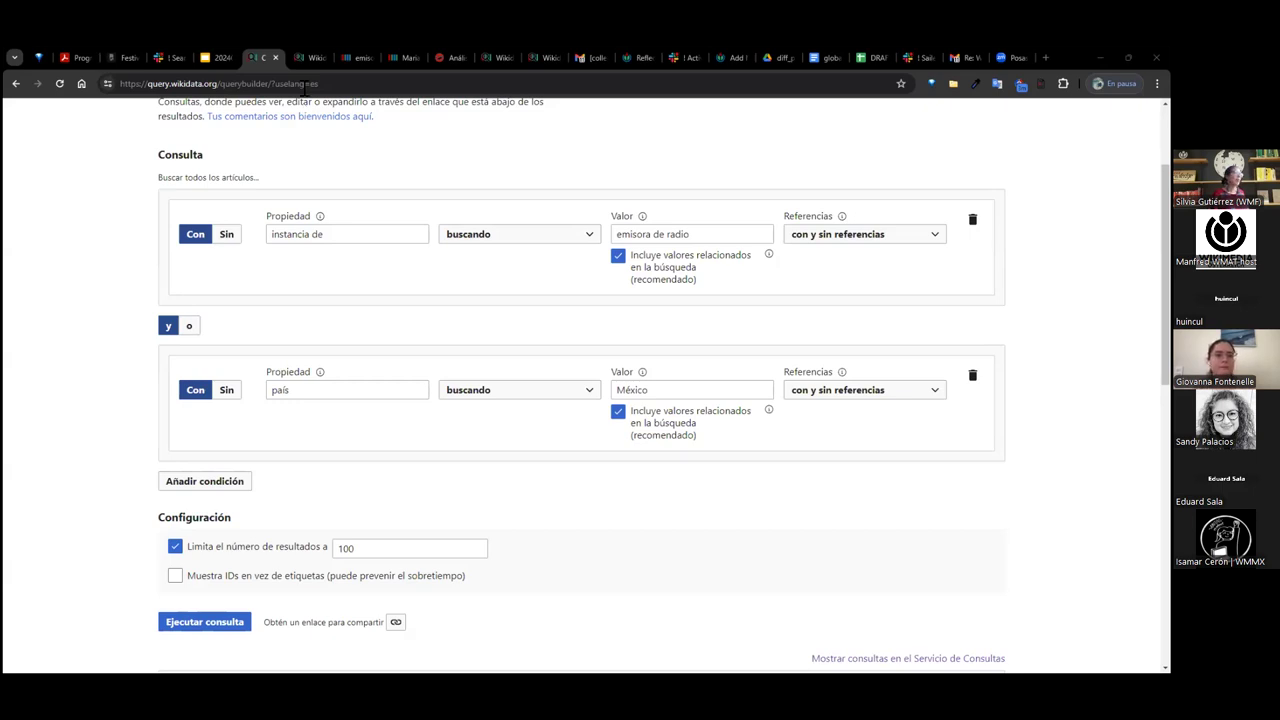
key(Return)
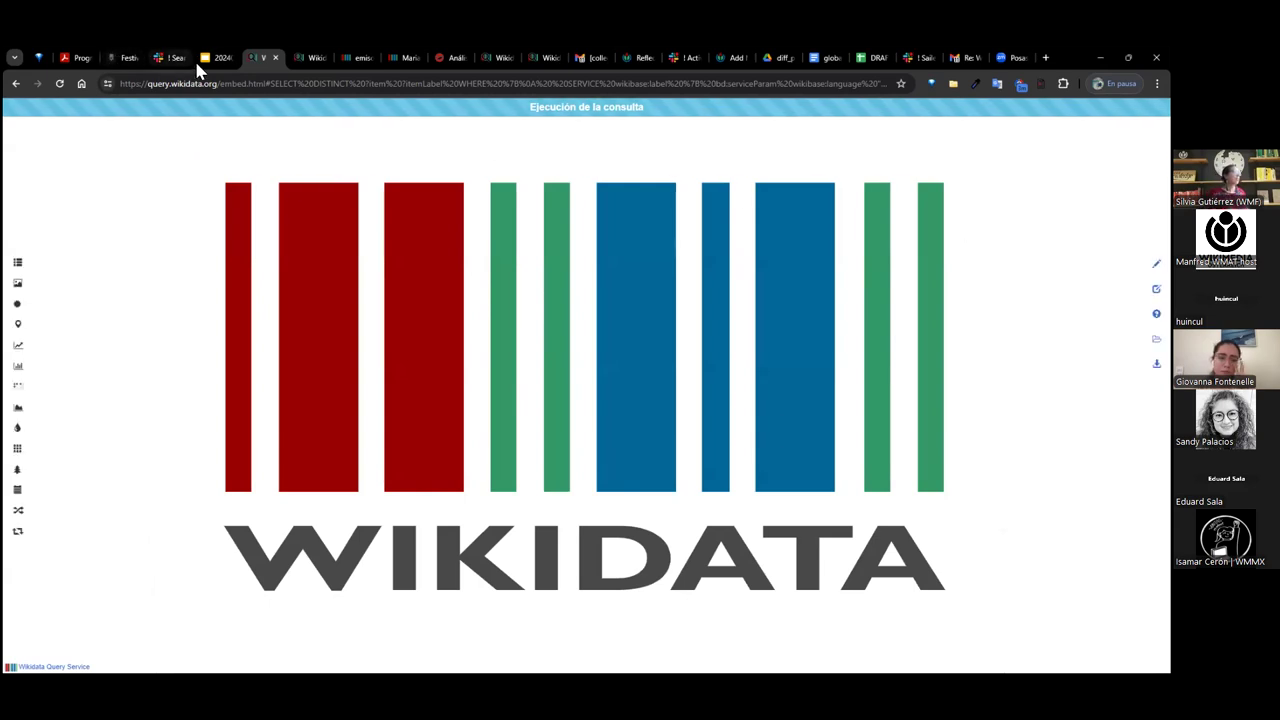
scroll(376, 320, down, 1)
scroll(376, 320, up, 1)
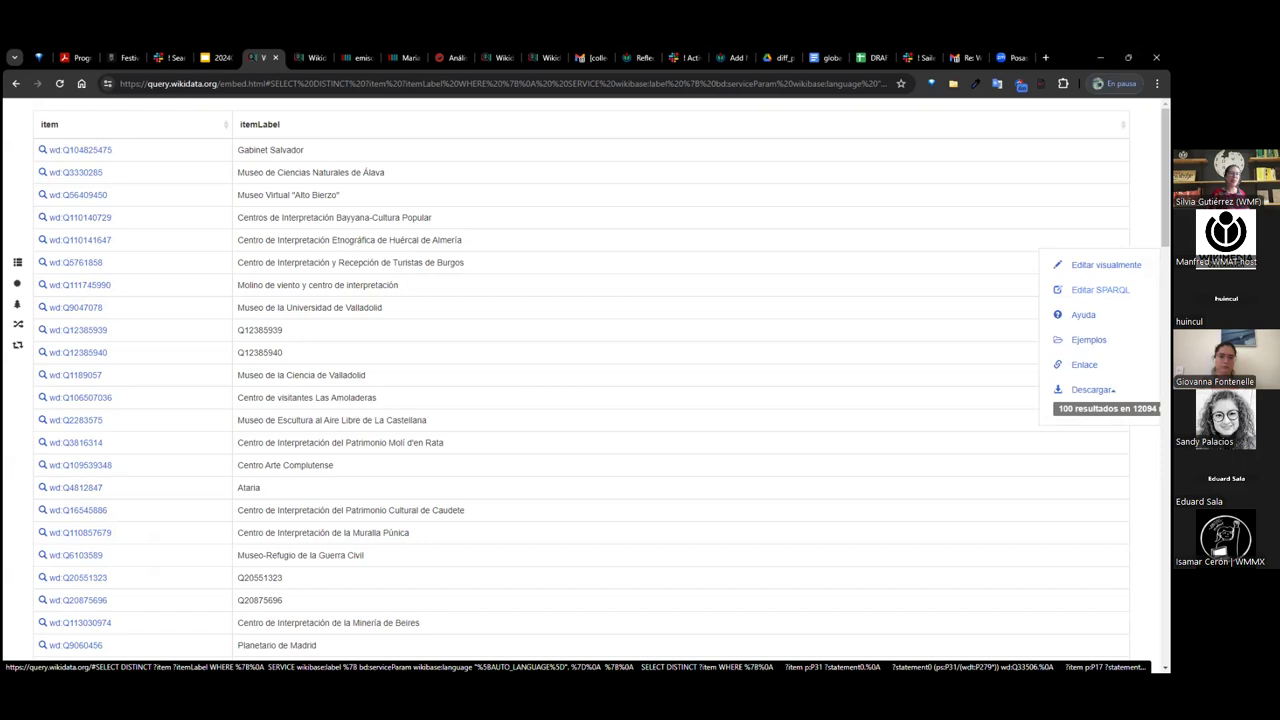
Open the Spain museums query in the SPARQL editor with the query assistant shown beside the code.
click(1084, 364)
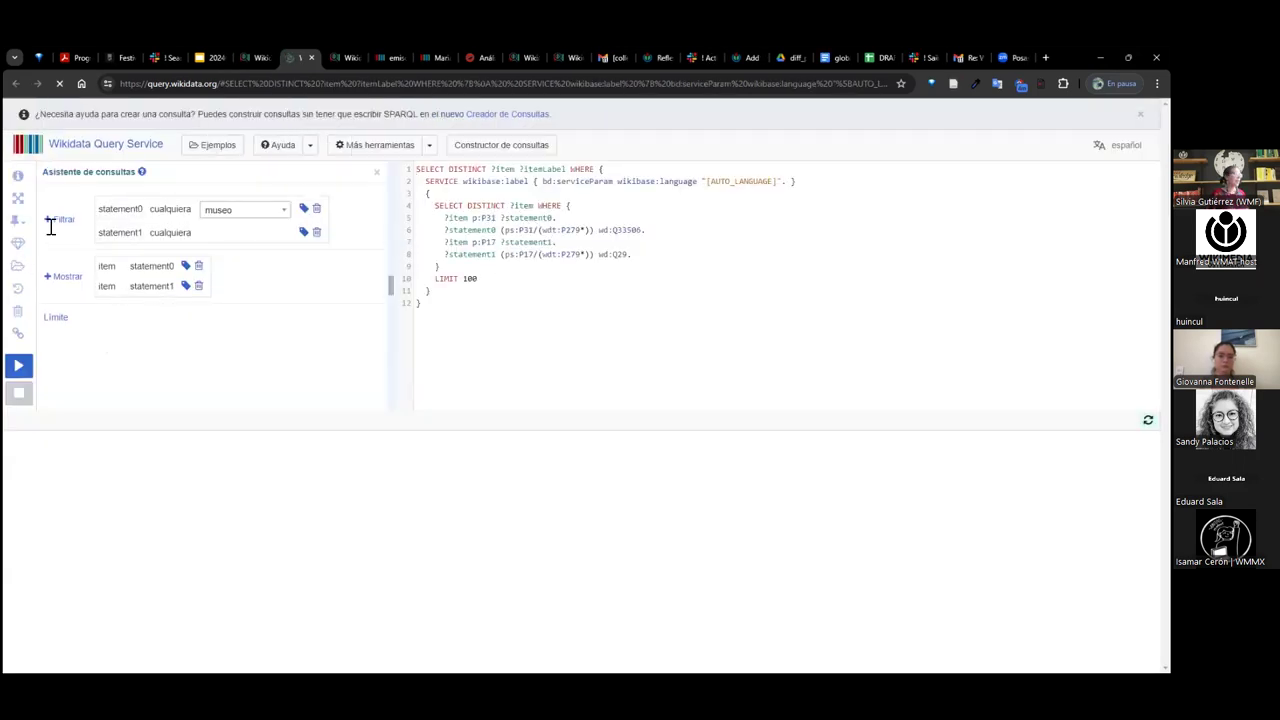
click(18, 178)
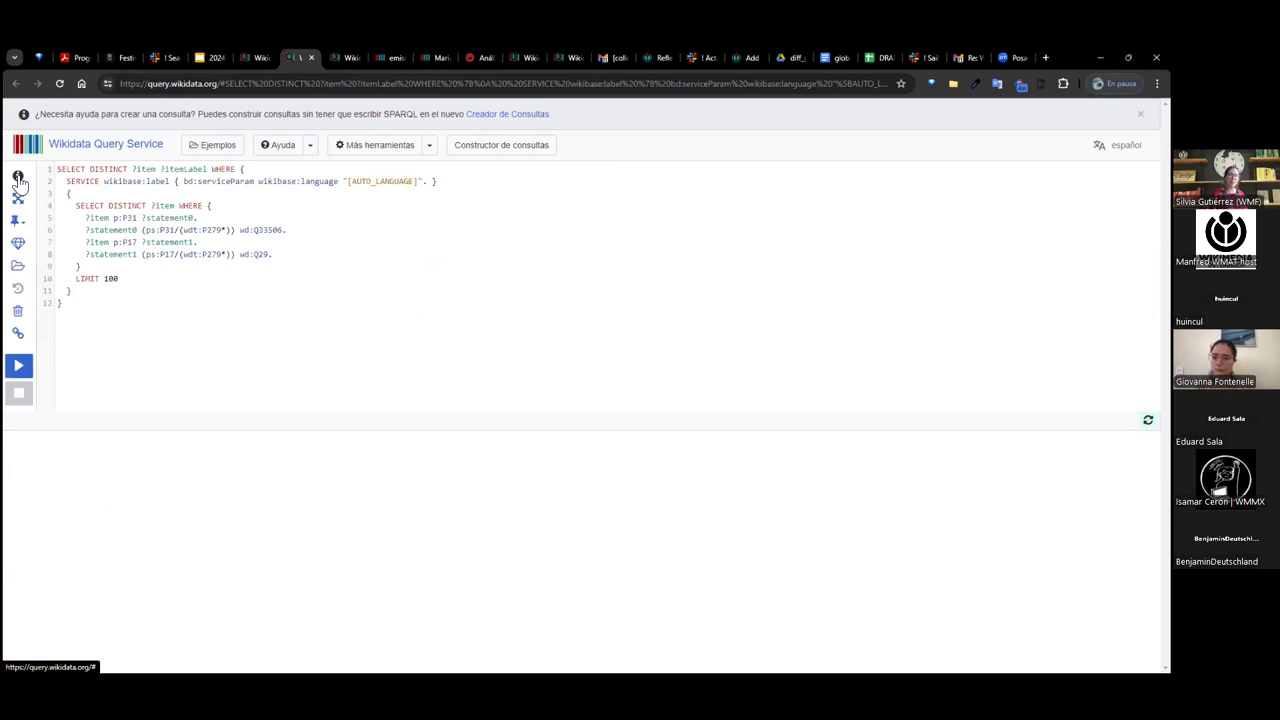
click(18, 178)
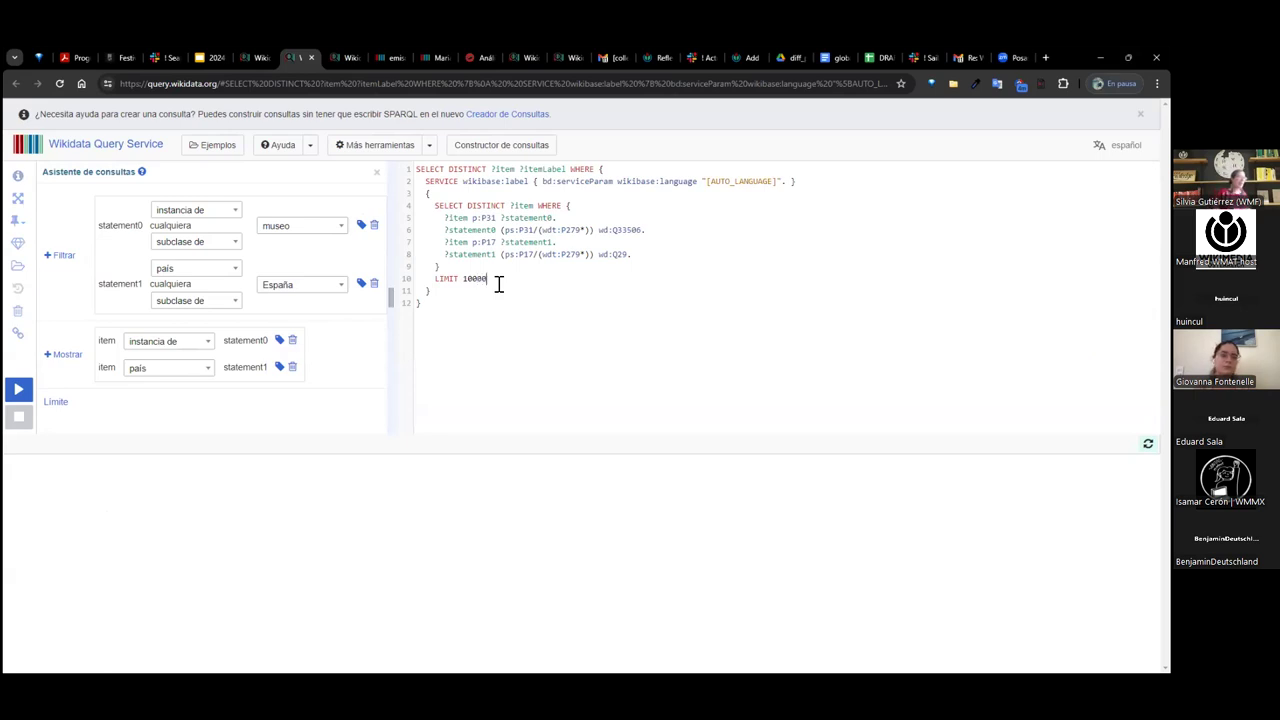
Set the query's LIMIT to 100000, run it and look through the results table.
drag(462, 279, 497, 278)
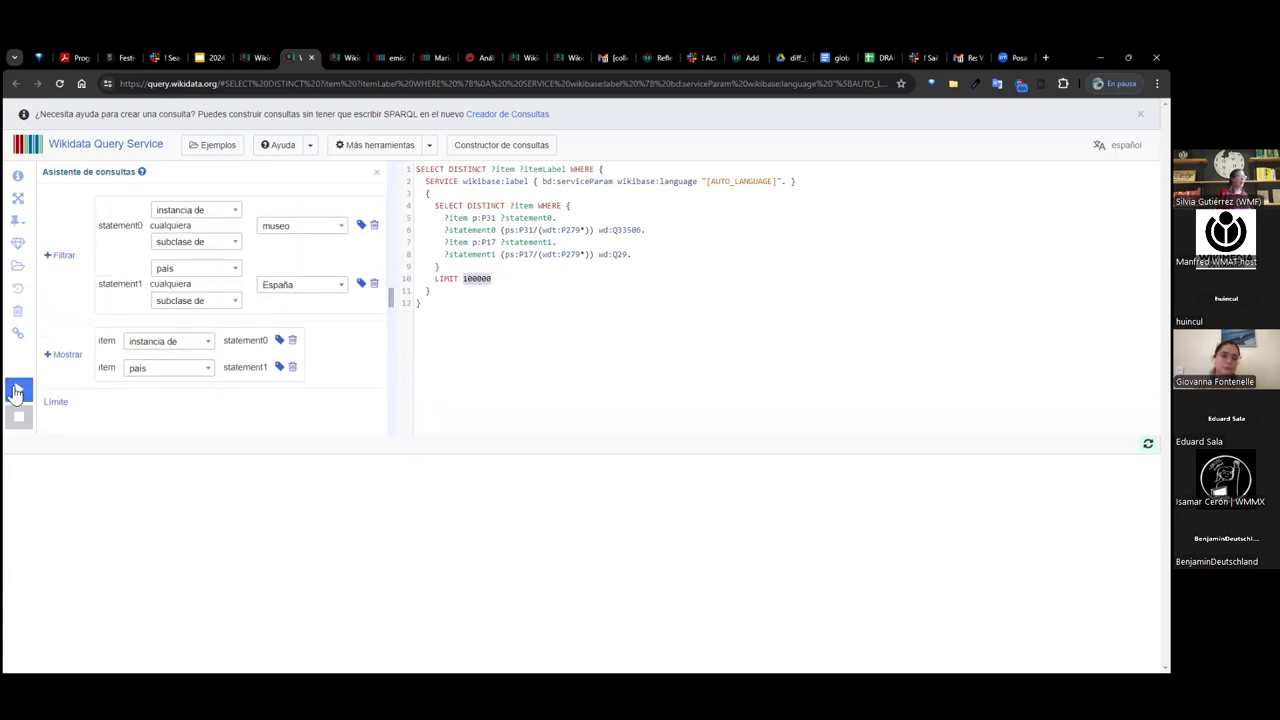
click(16, 391)
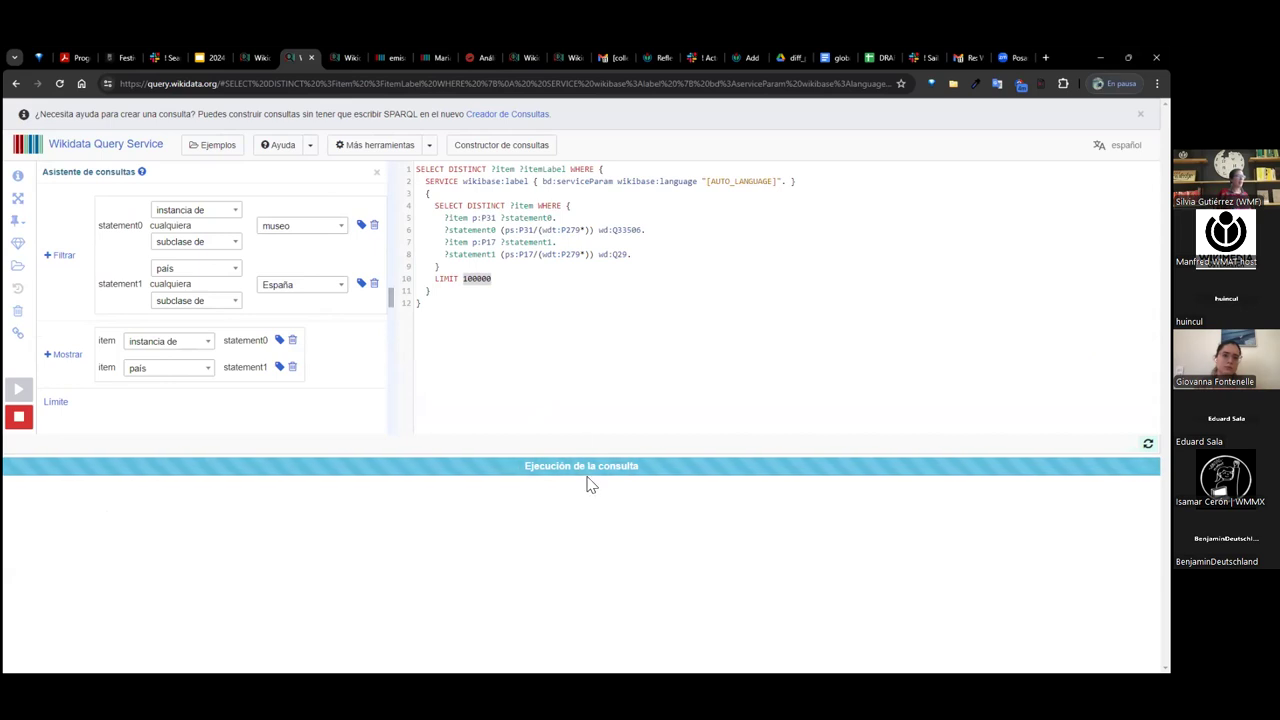
scroll(646, 540, down, 5)
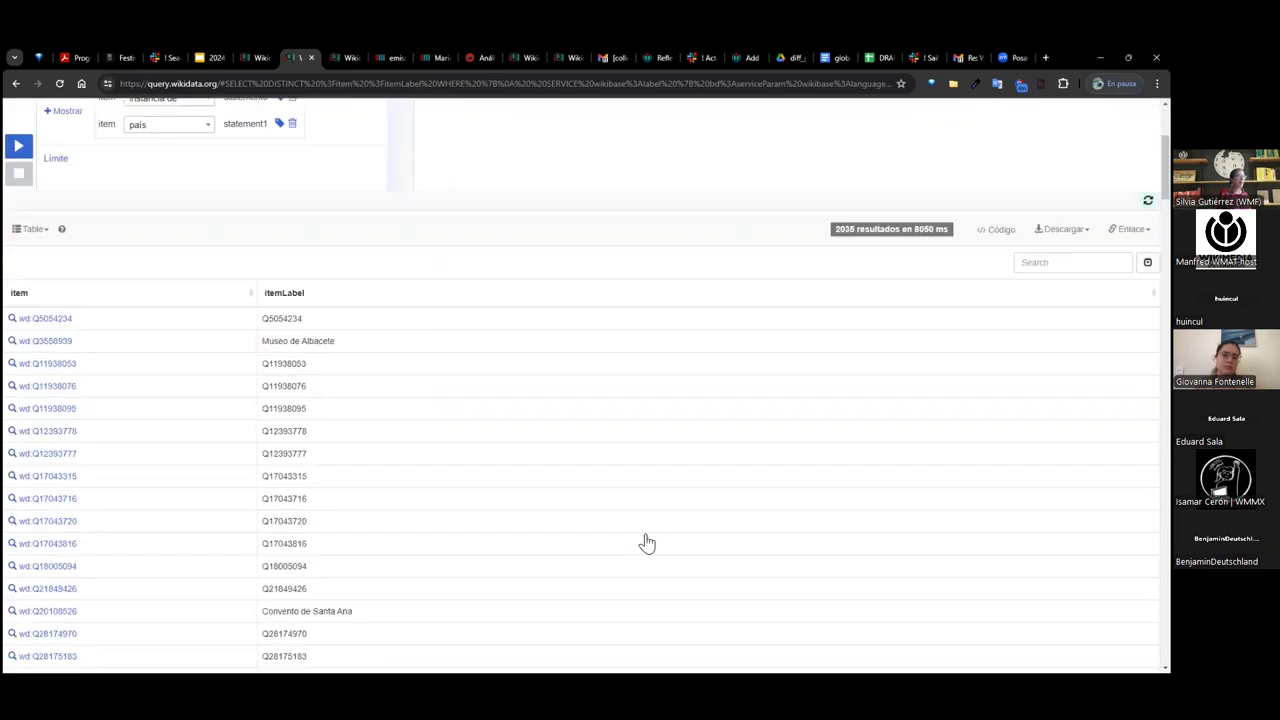
scroll(646, 543, down, 4)
scroll(646, 543, up, 10)
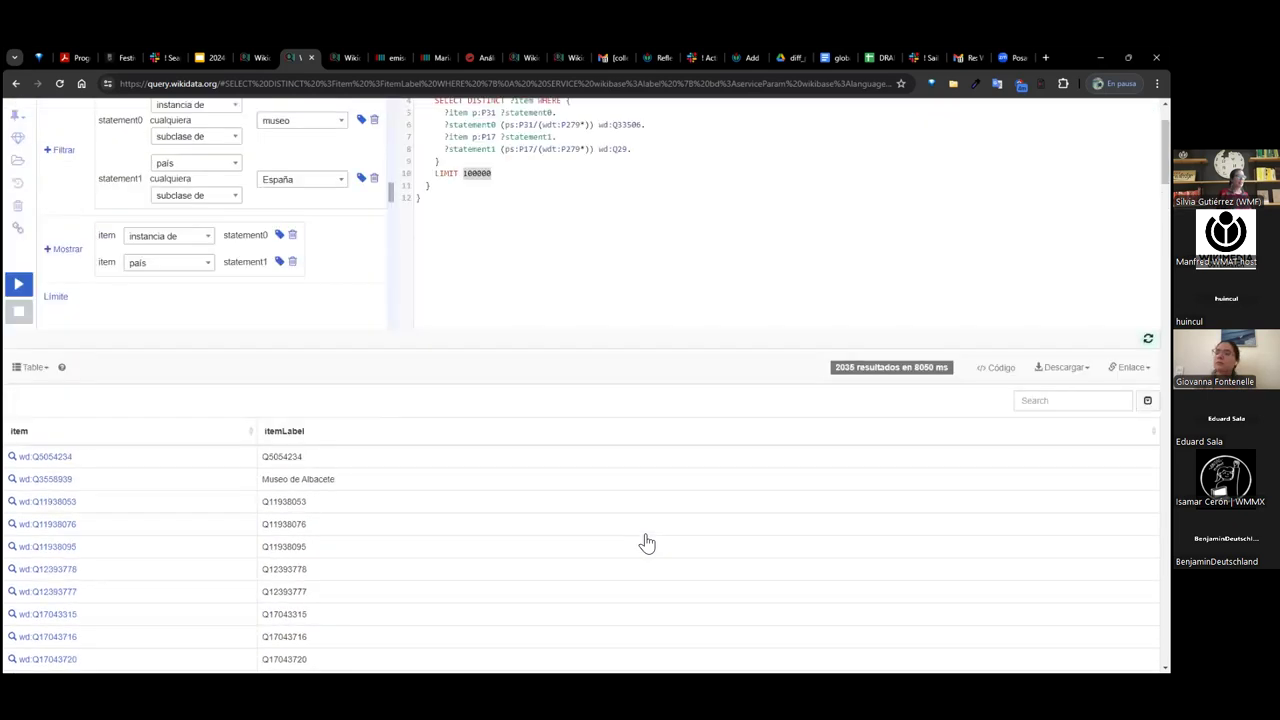
scroll(646, 543, down, 4)
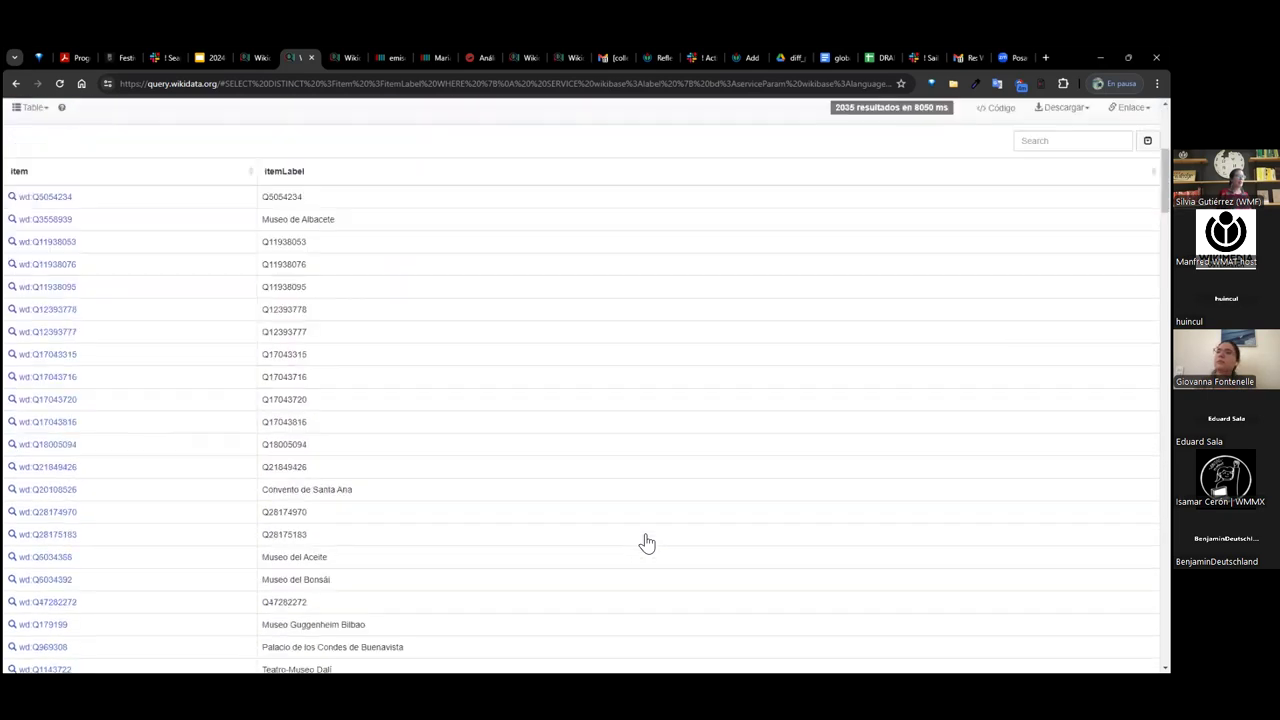
Open the first result without a label, Q5054234, in a new tab and check its English description and Spanish label.
double_click(284, 198)
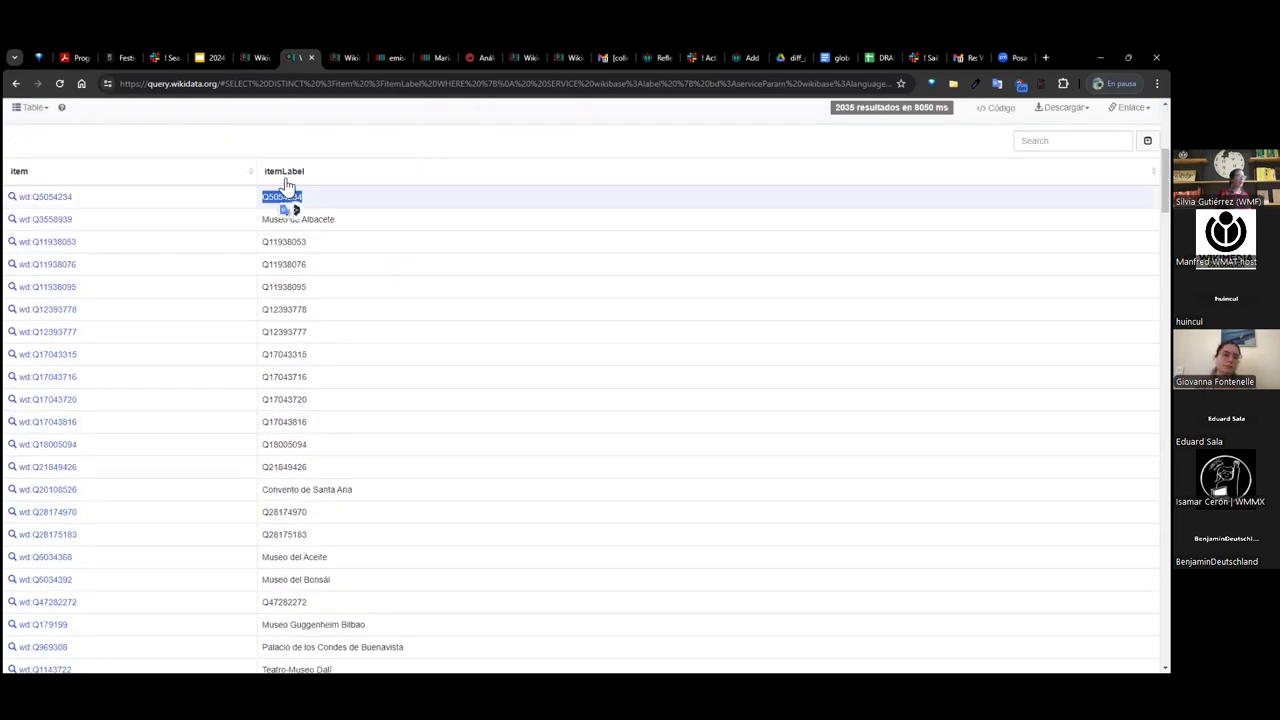
ctrl+click(62, 199)
click(328, 57)
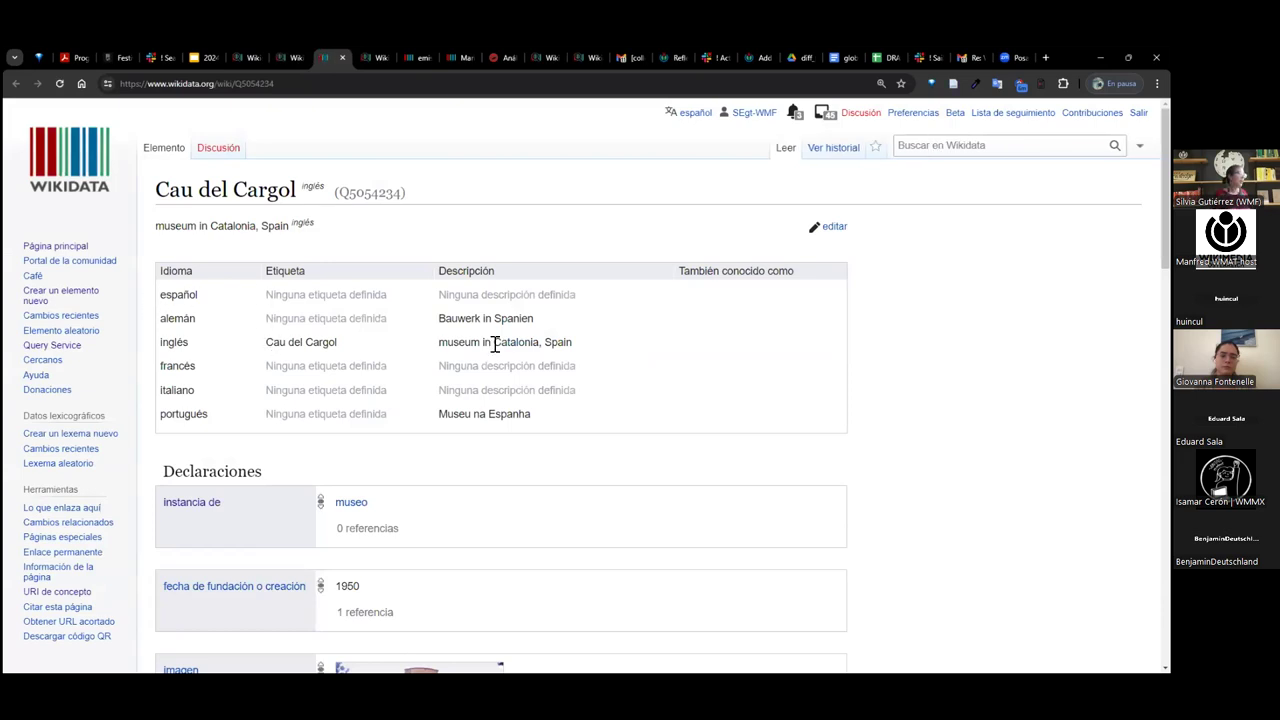
drag(446, 347, 600, 348)
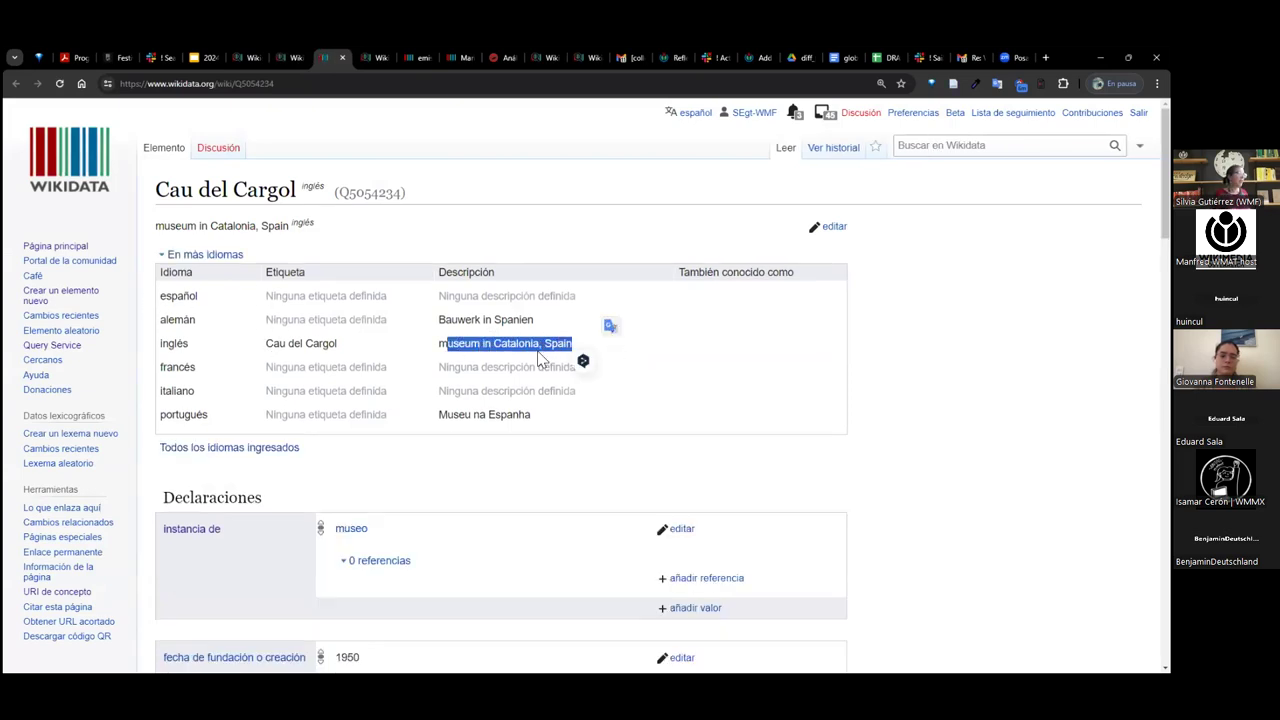
drag(280, 296, 288, 297)
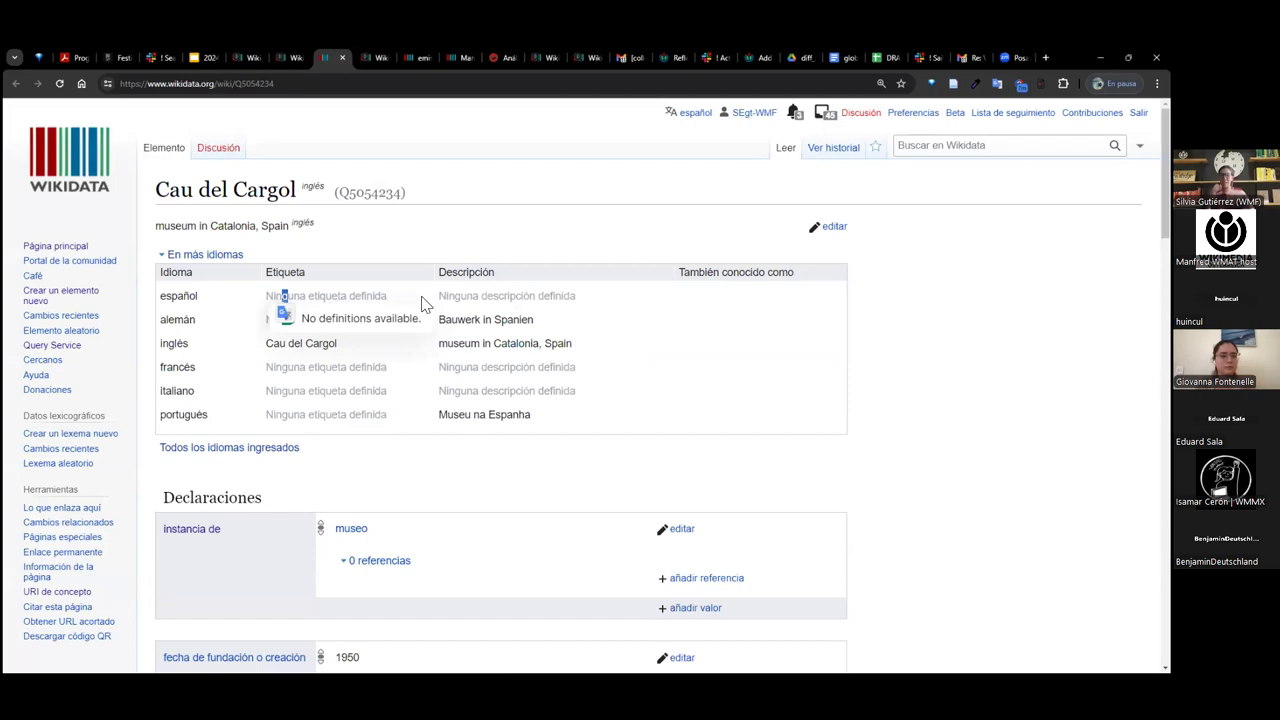
Add the property coordenadas (P625) to the values shown by the museum query and run it again.
click(285, 57)
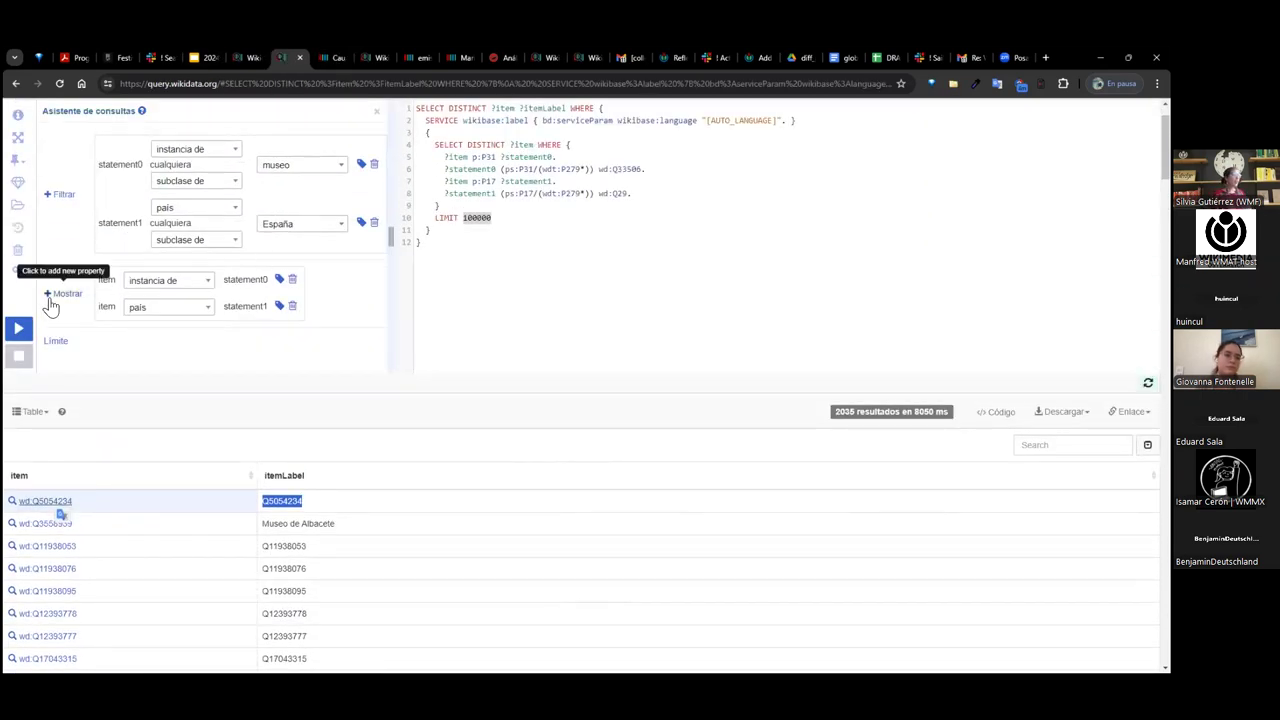
click(51, 307)
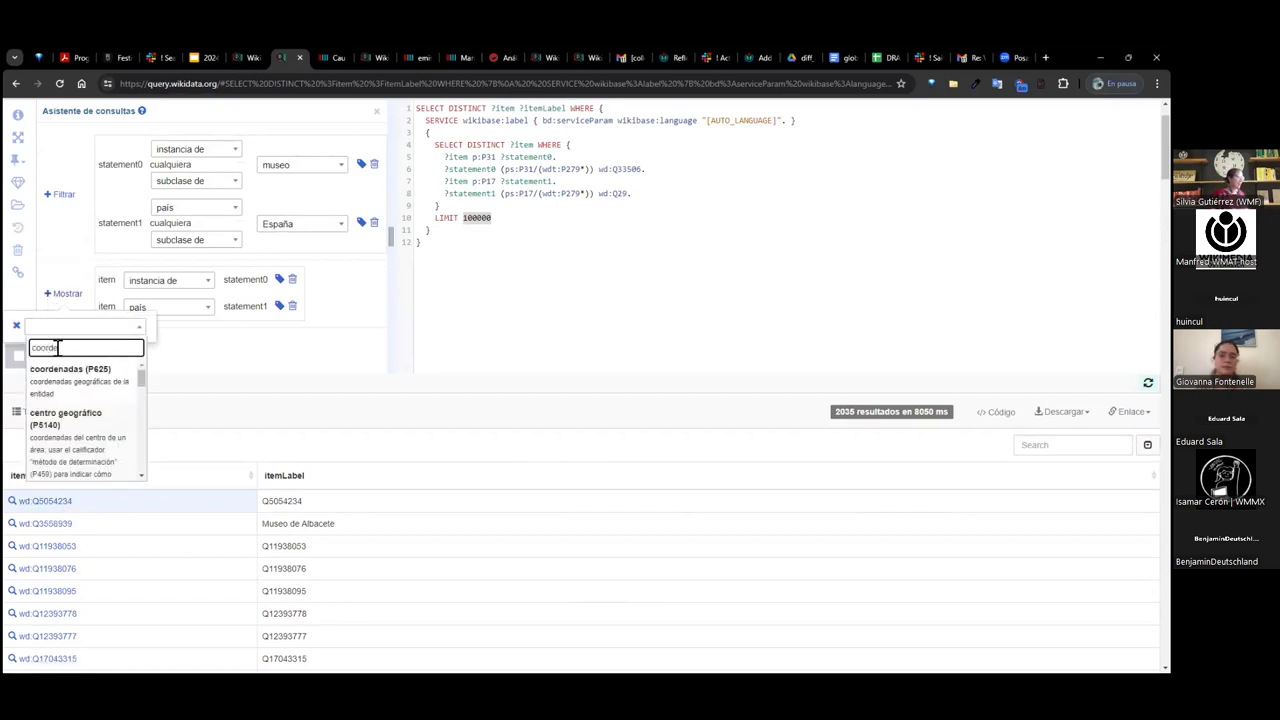
text(coordenadas)
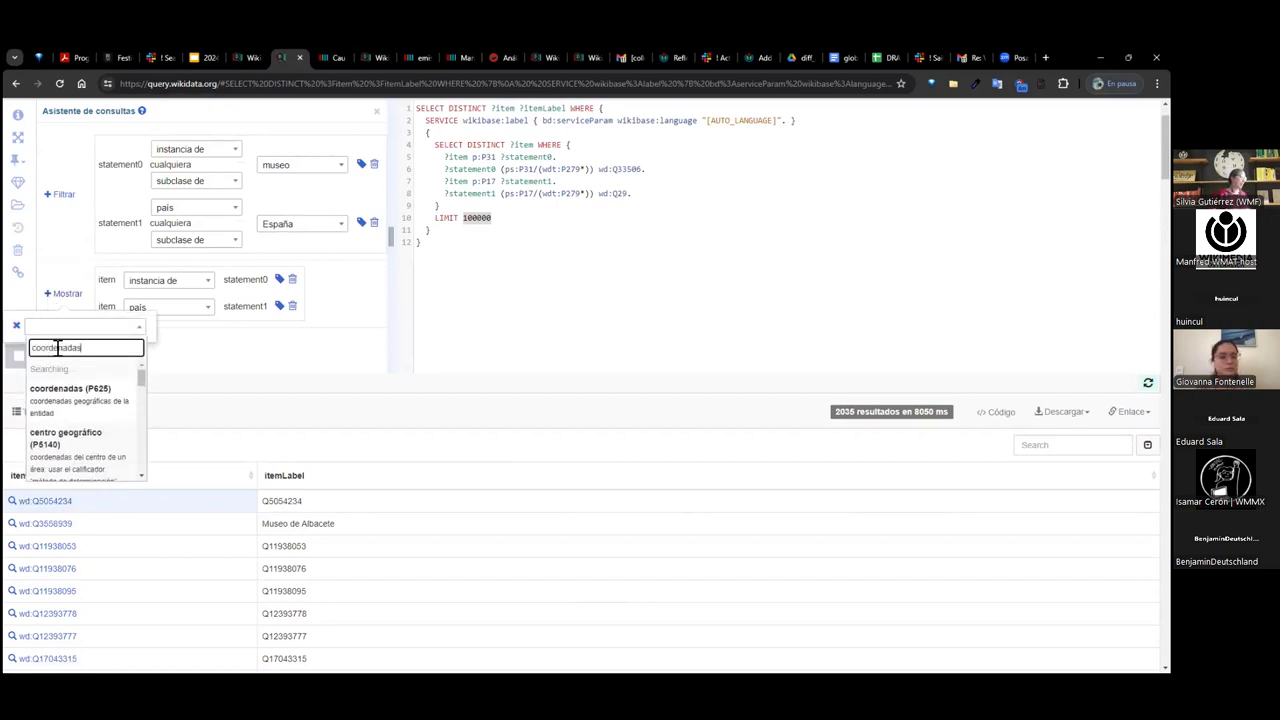
click(100, 390)
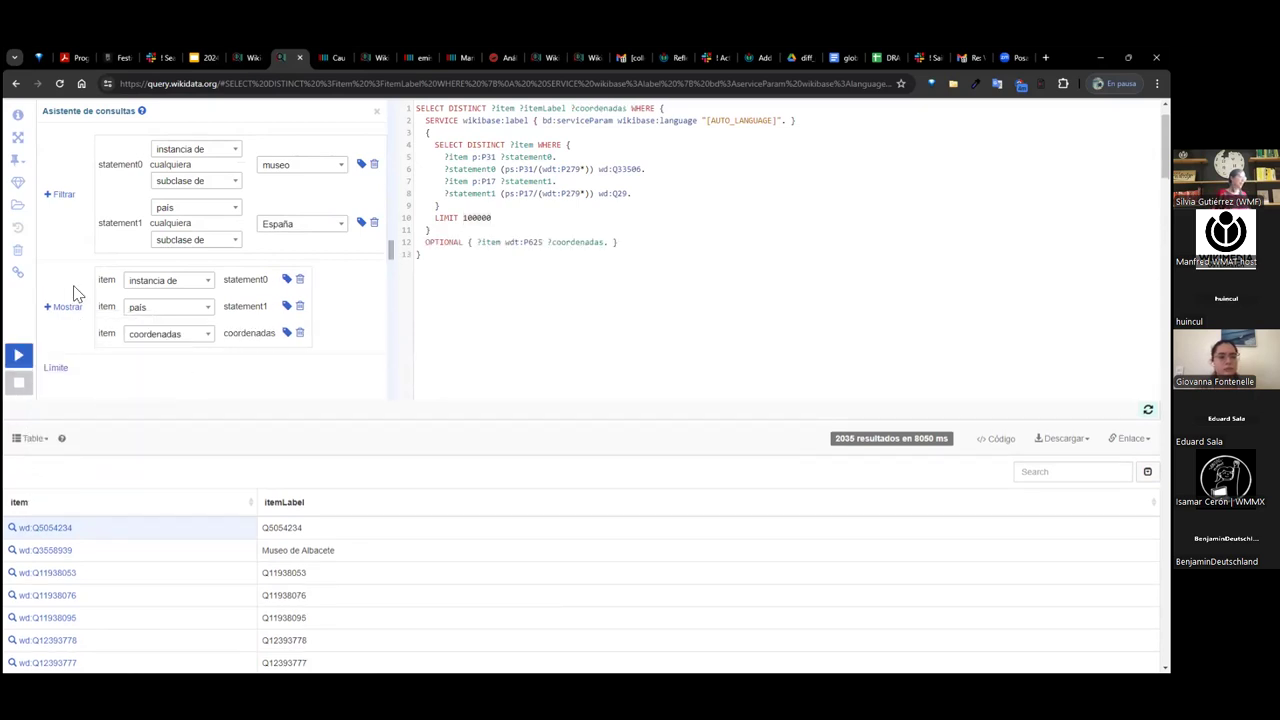
scroll(75, 320, up, 1)
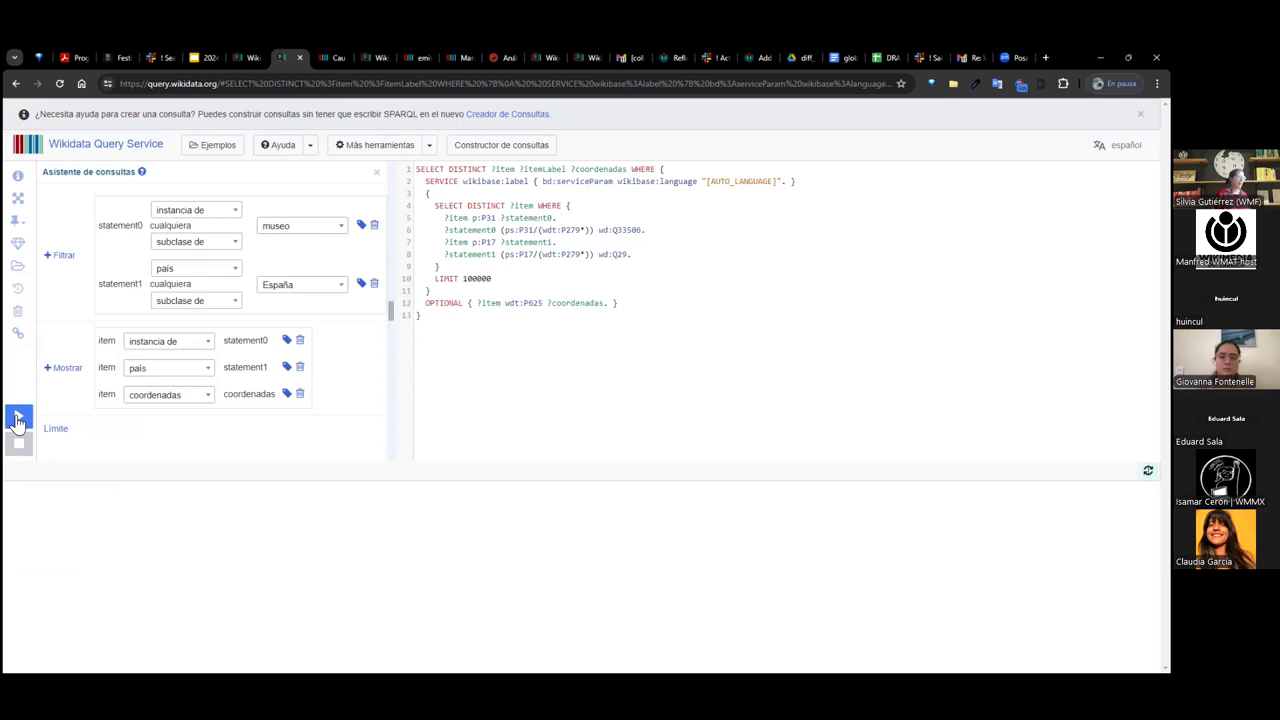
click(18, 419)
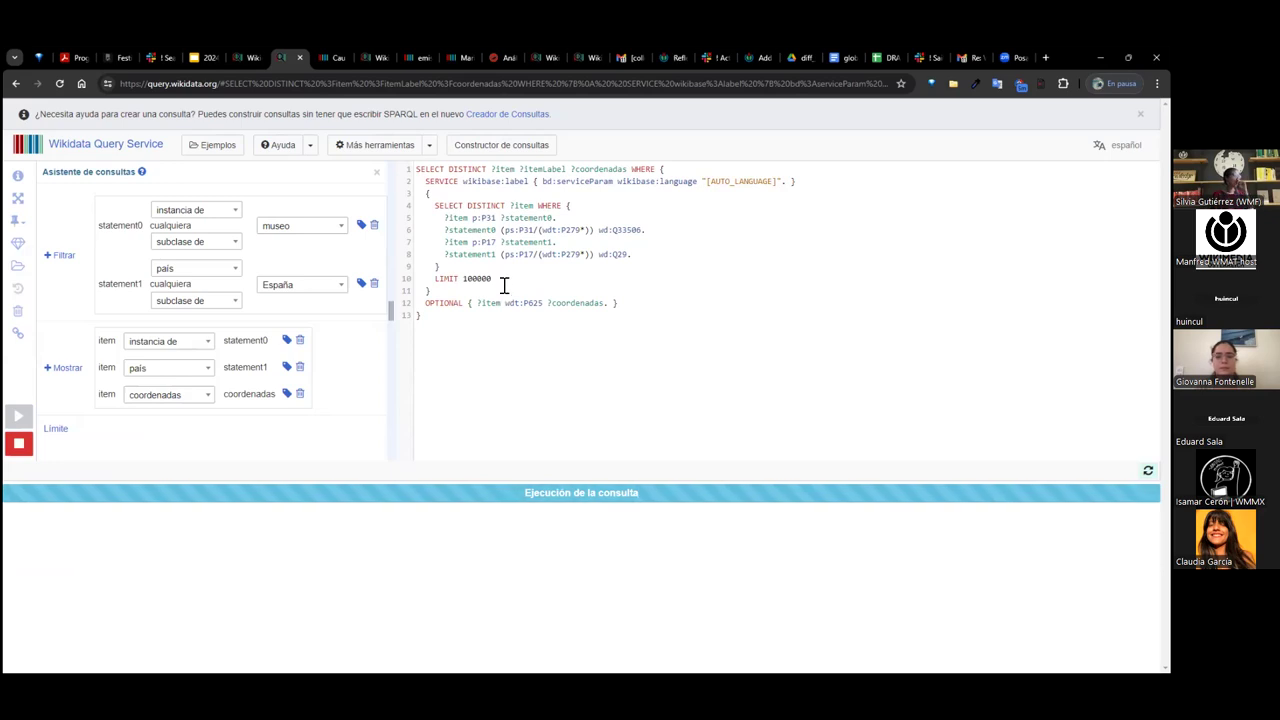
Open the shared Query Builder link for universities in Argentina in a new tab and review its conditions and settings.
click(254, 60)
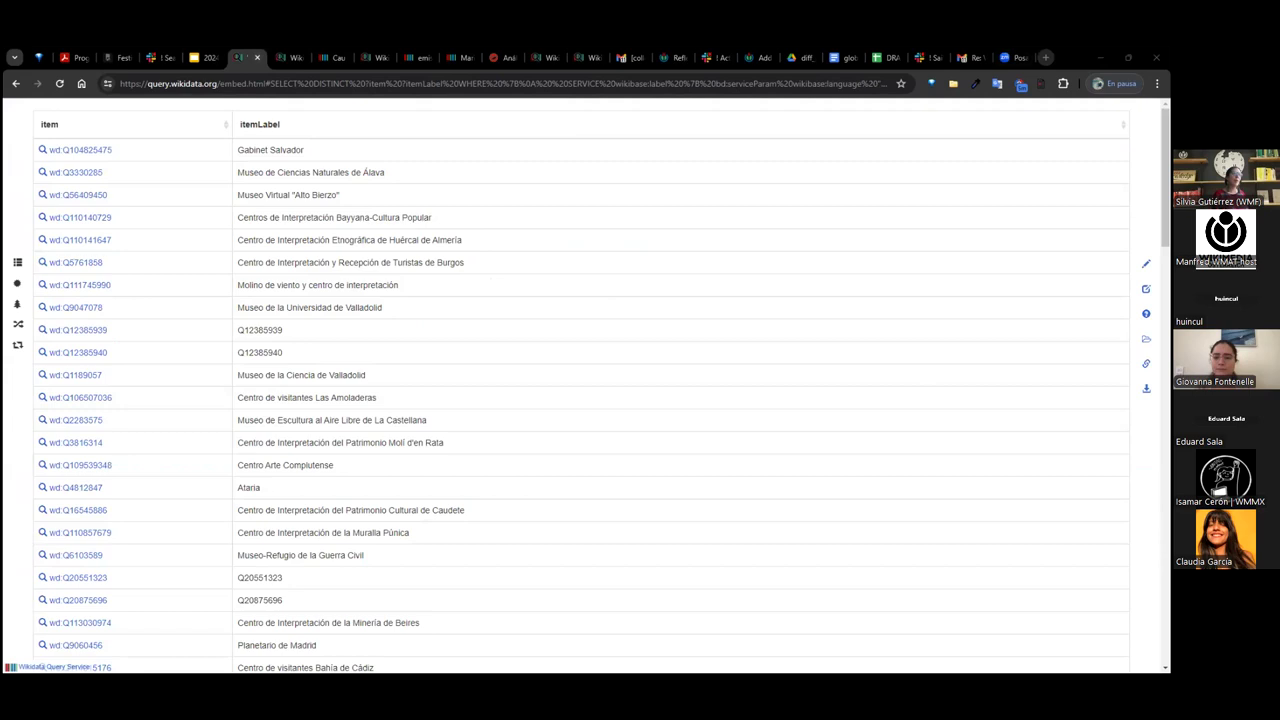
click(1045, 57)
key(ctrl+v)
key(Return)
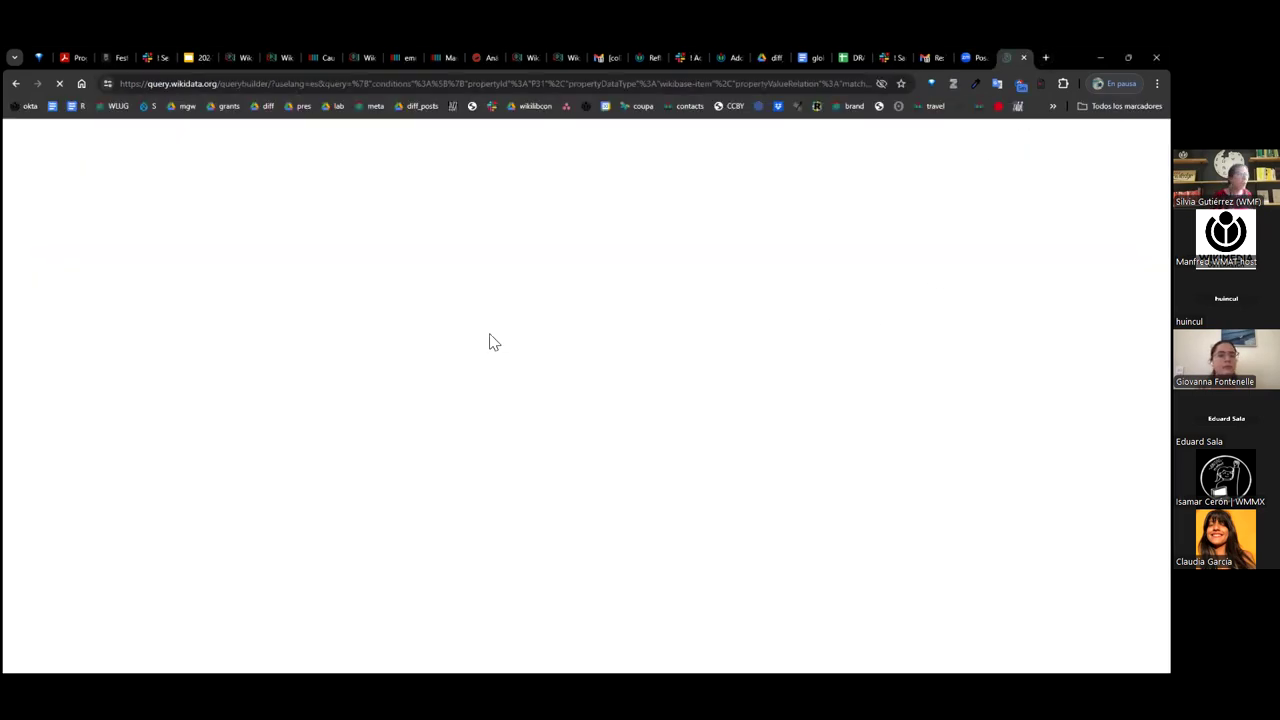
scroll(937, 291, down, 1)
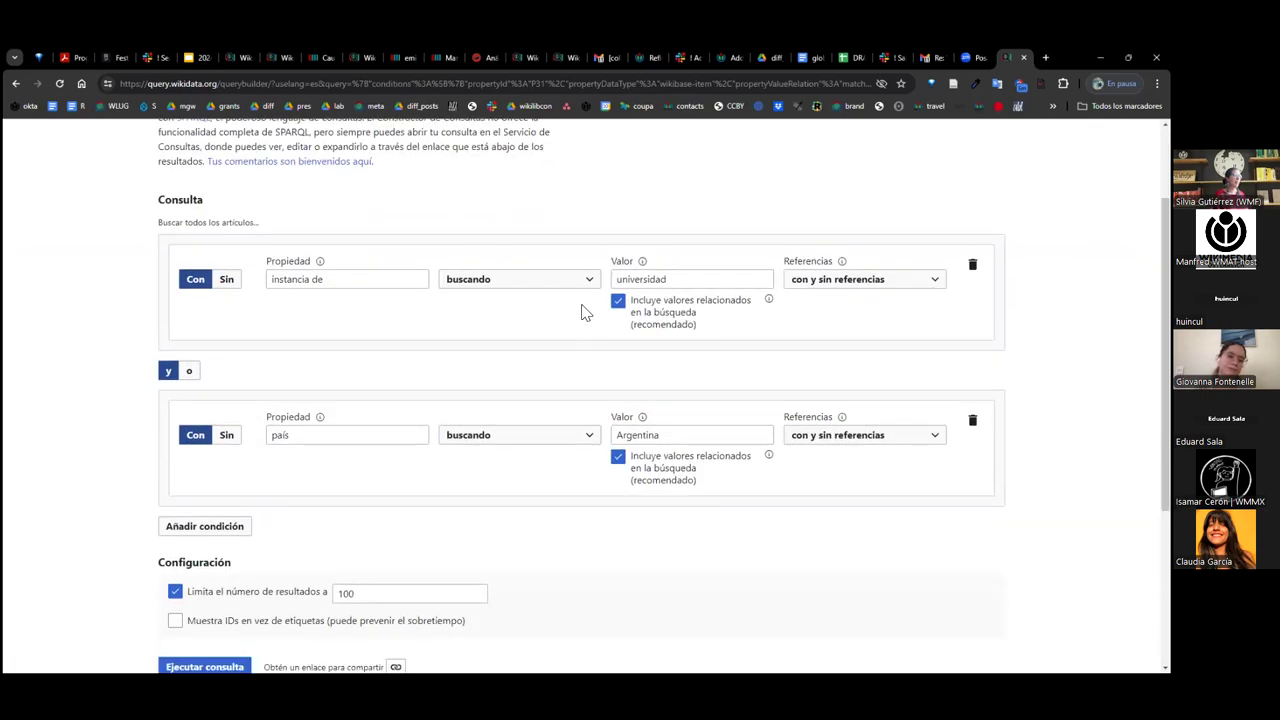
scroll(631, 540, down, 2)
scroll(631, 535, down, 1)
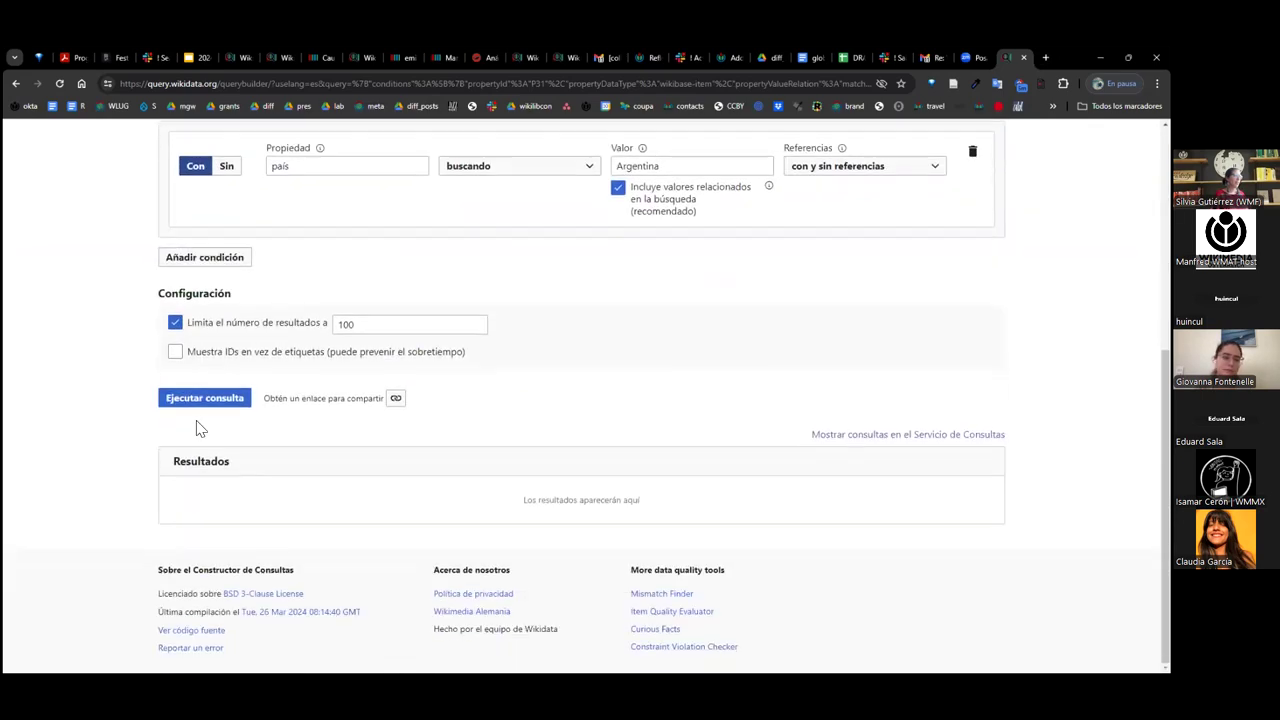
Set the result limit of the Argentine universities query to 10000 and run it.
click(391, 328)
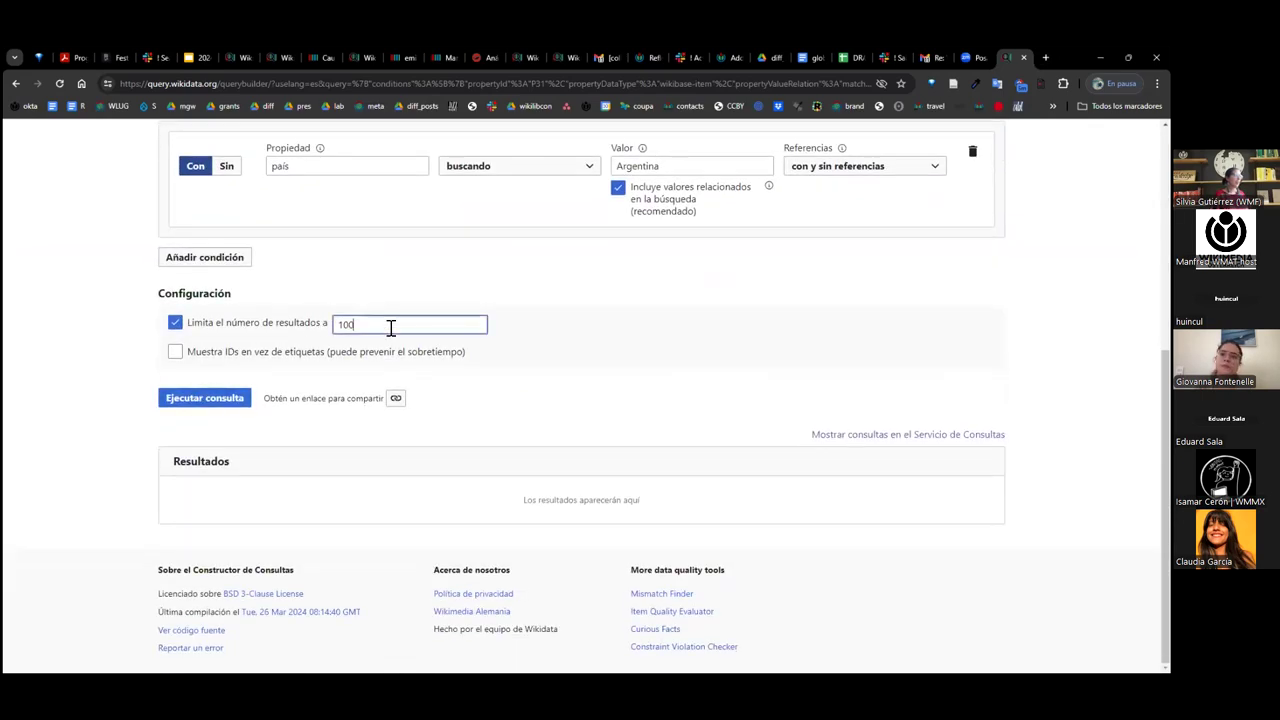
drag(367, 324, 331, 325)
click(395, 335)
text(00)
click(198, 405)
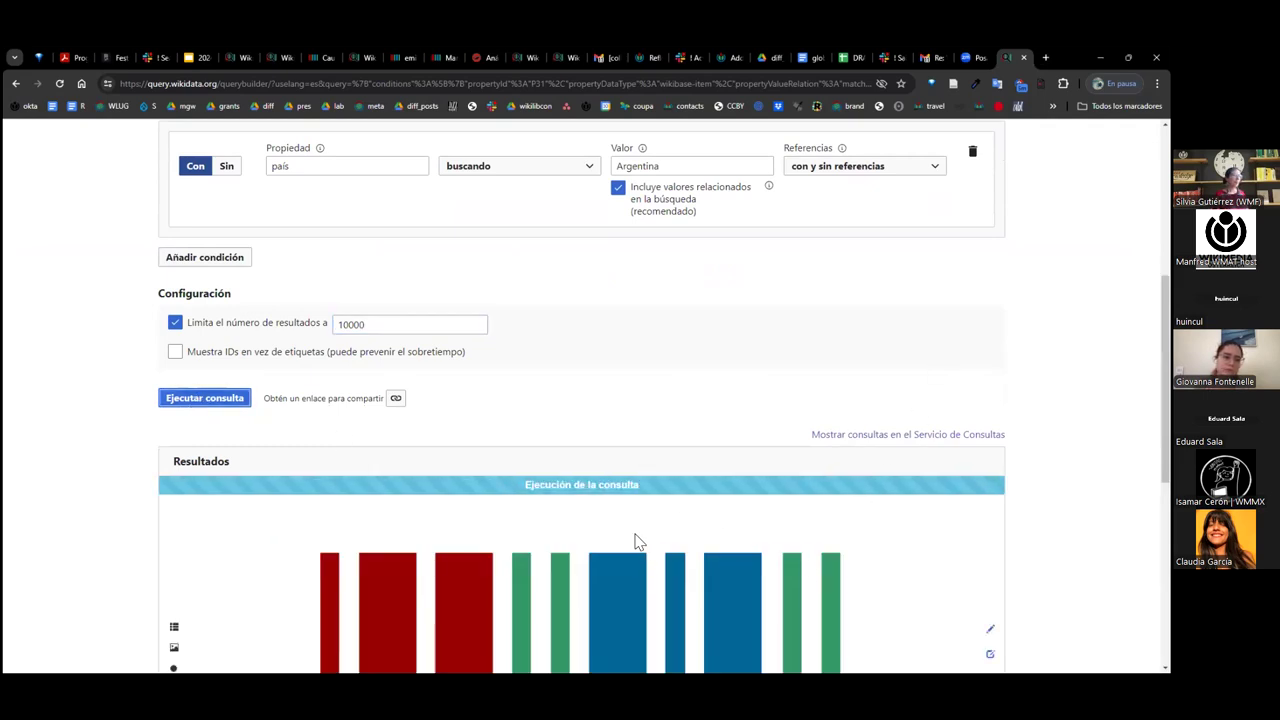
Look through the universities results table and highlight the first entry whose label is only its item ID.
scroll(645, 365, down, 5)
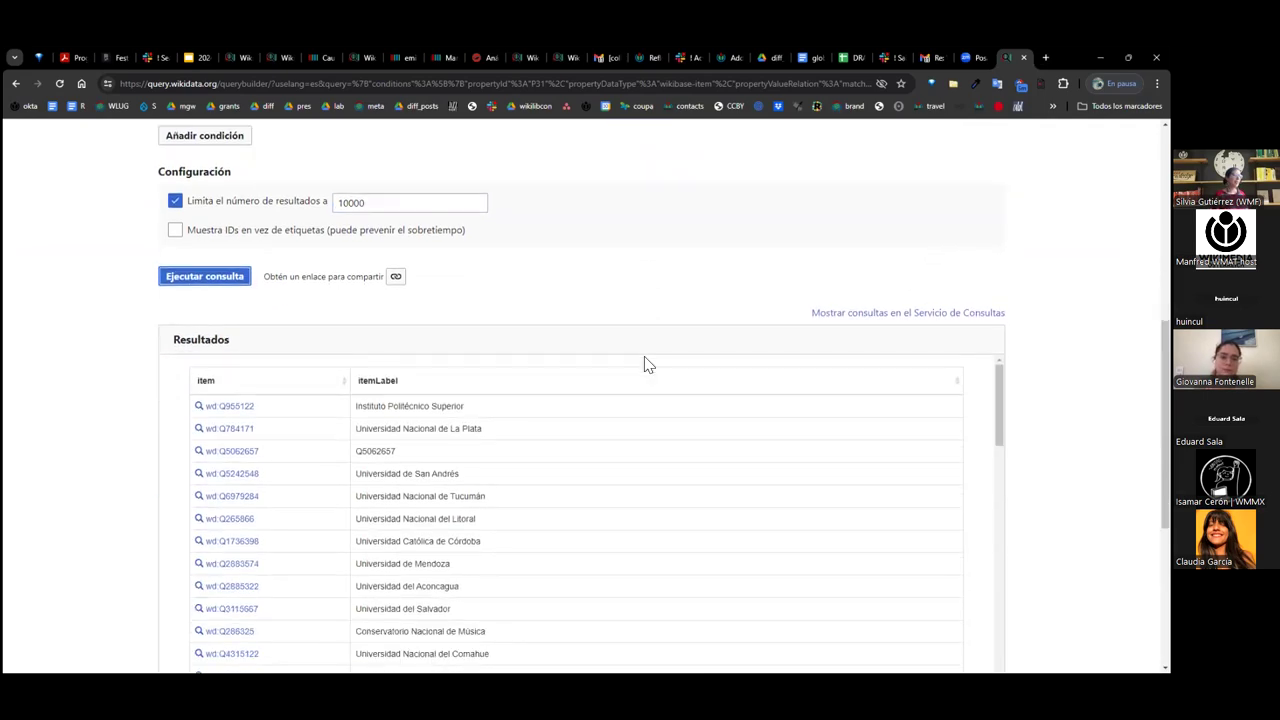
scroll(643, 450, down, 2)
scroll(545, 515, up, 5)
double_click(374, 451)
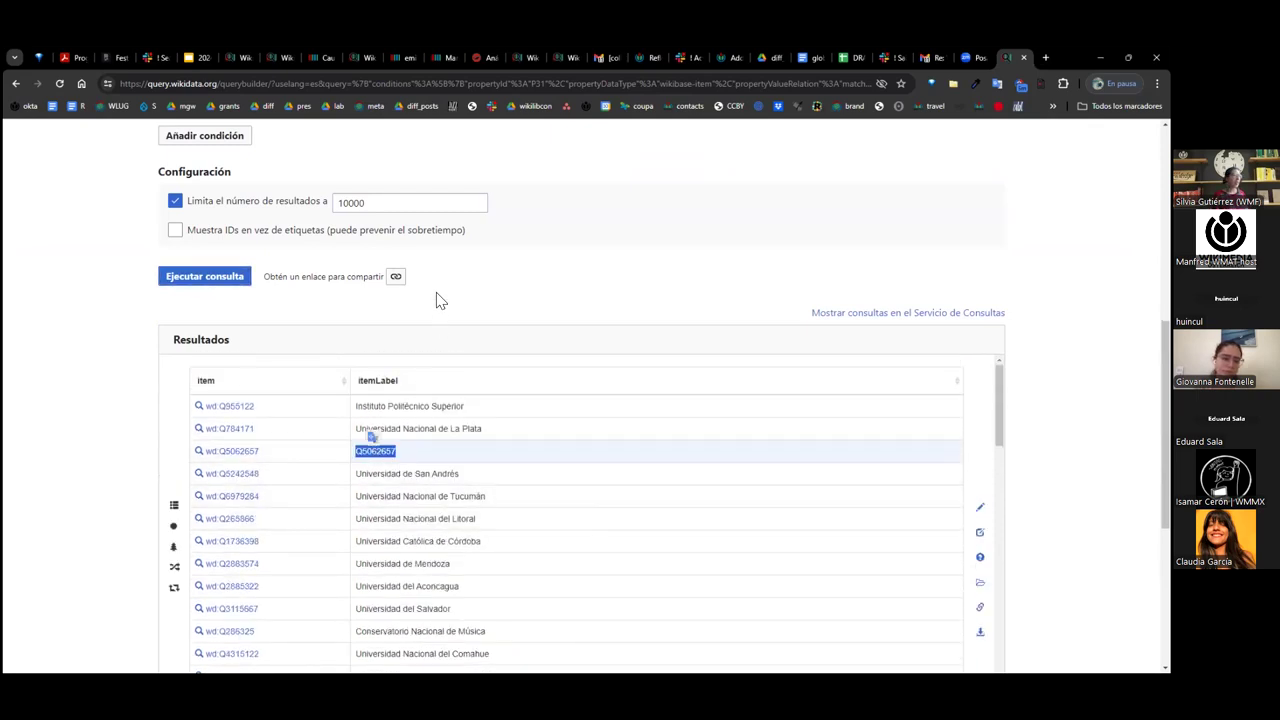
Return to the Spanish museums query with coordinates, highlight its OPTIONAL coordinates line and display the results as a map.
click(250, 58)
click(287, 60)
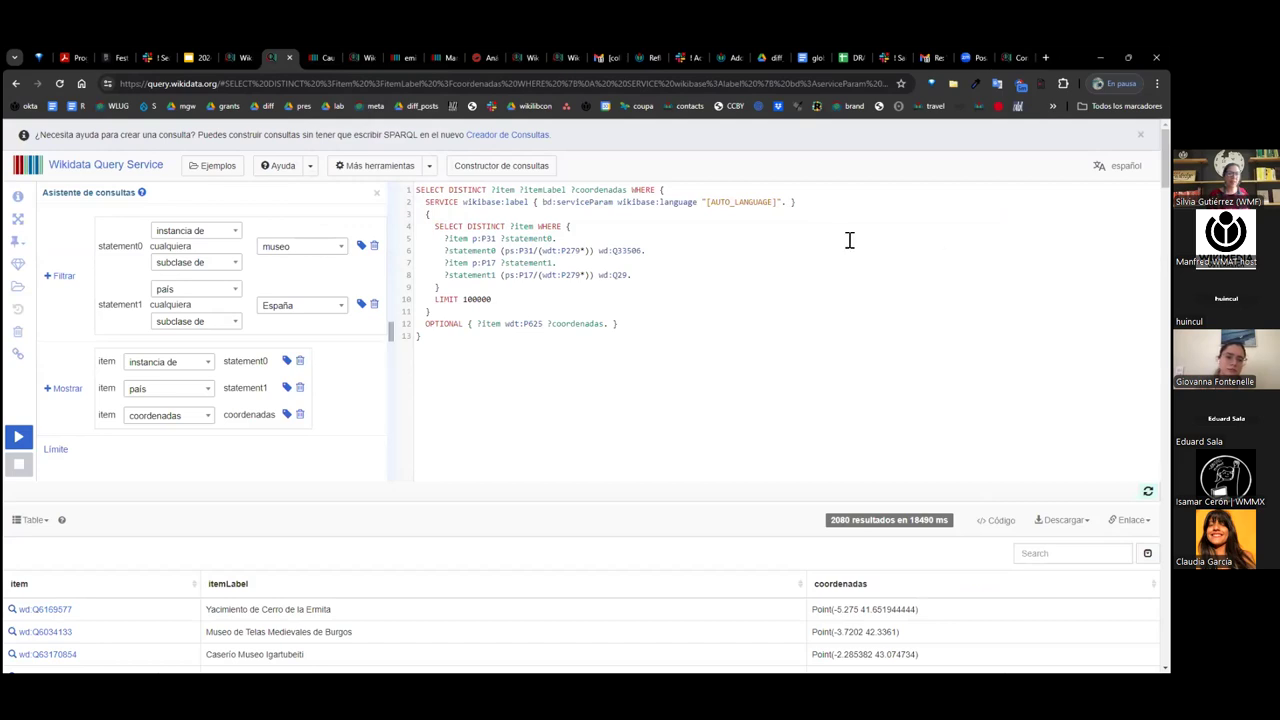
drag(641, 341, 418, 307)
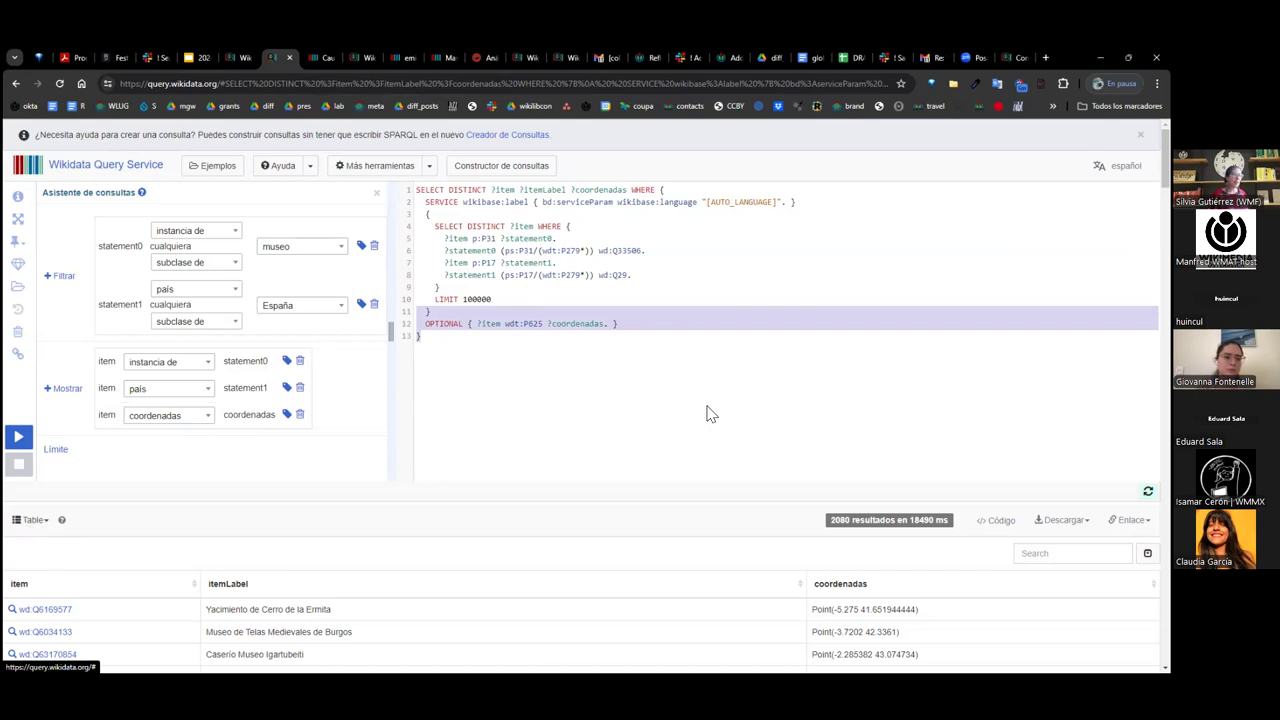
scroll(890, 405, down, 2)
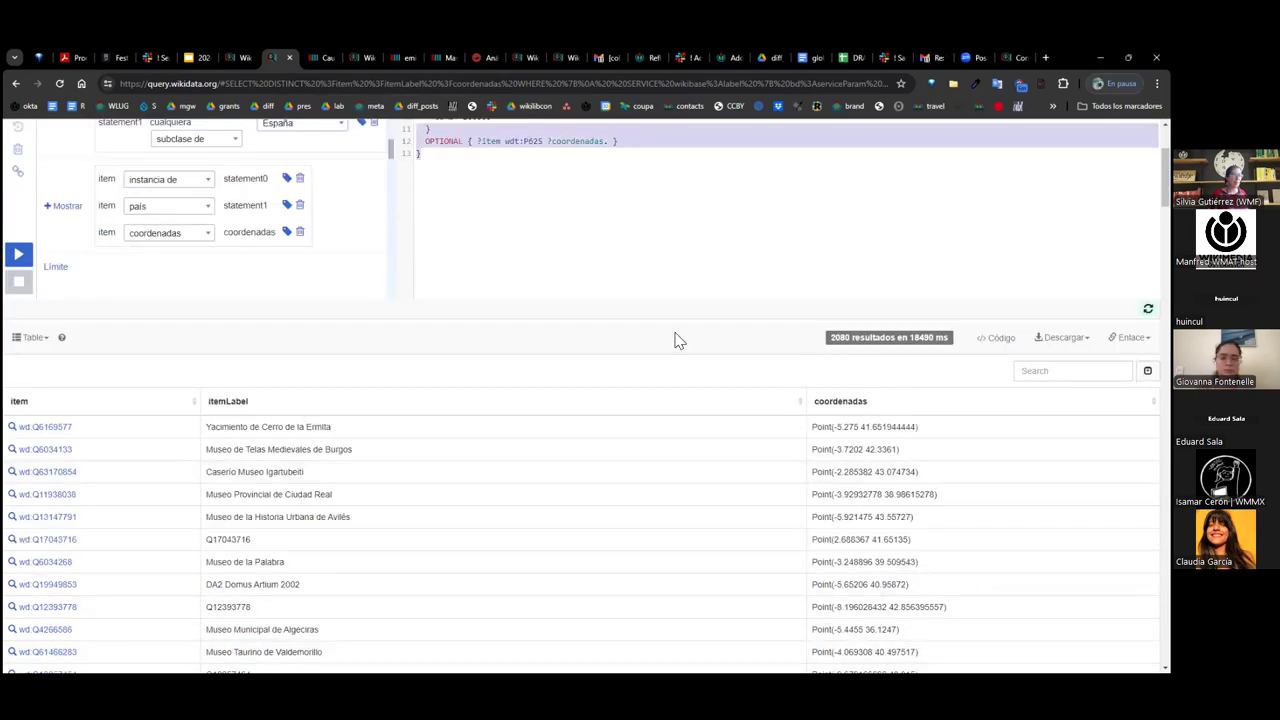
click(24, 340)
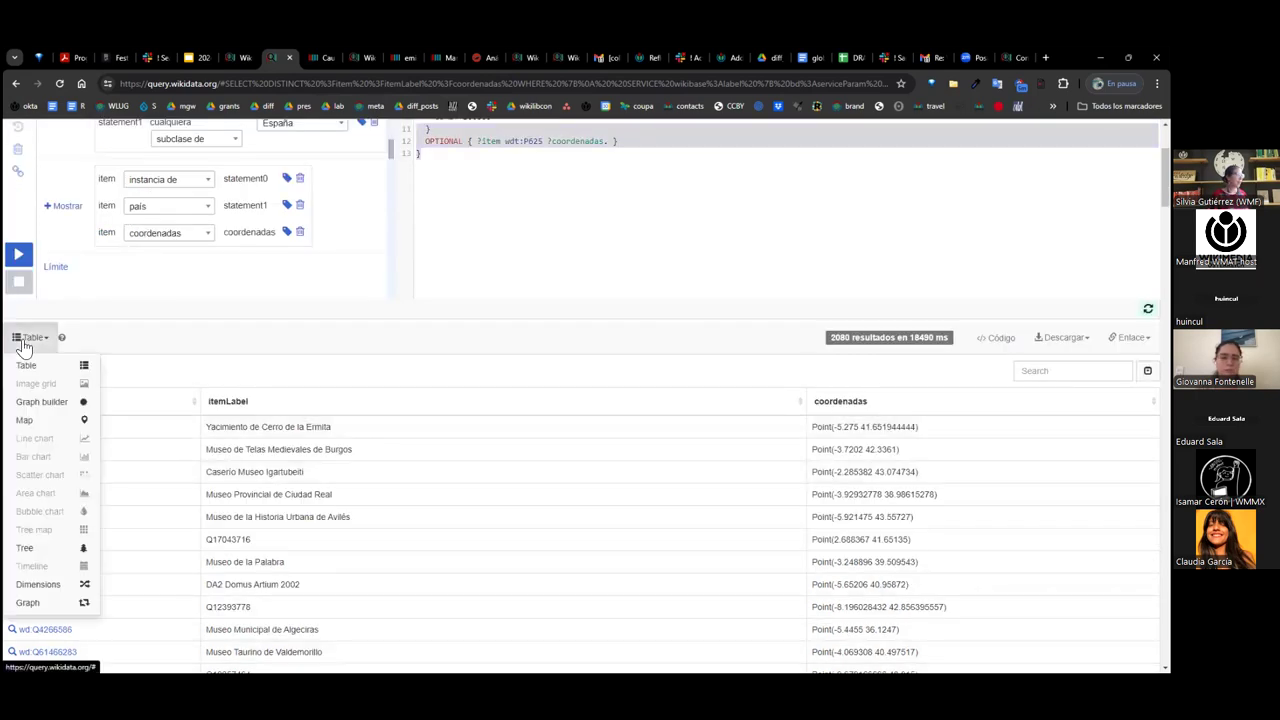
click(24, 420)
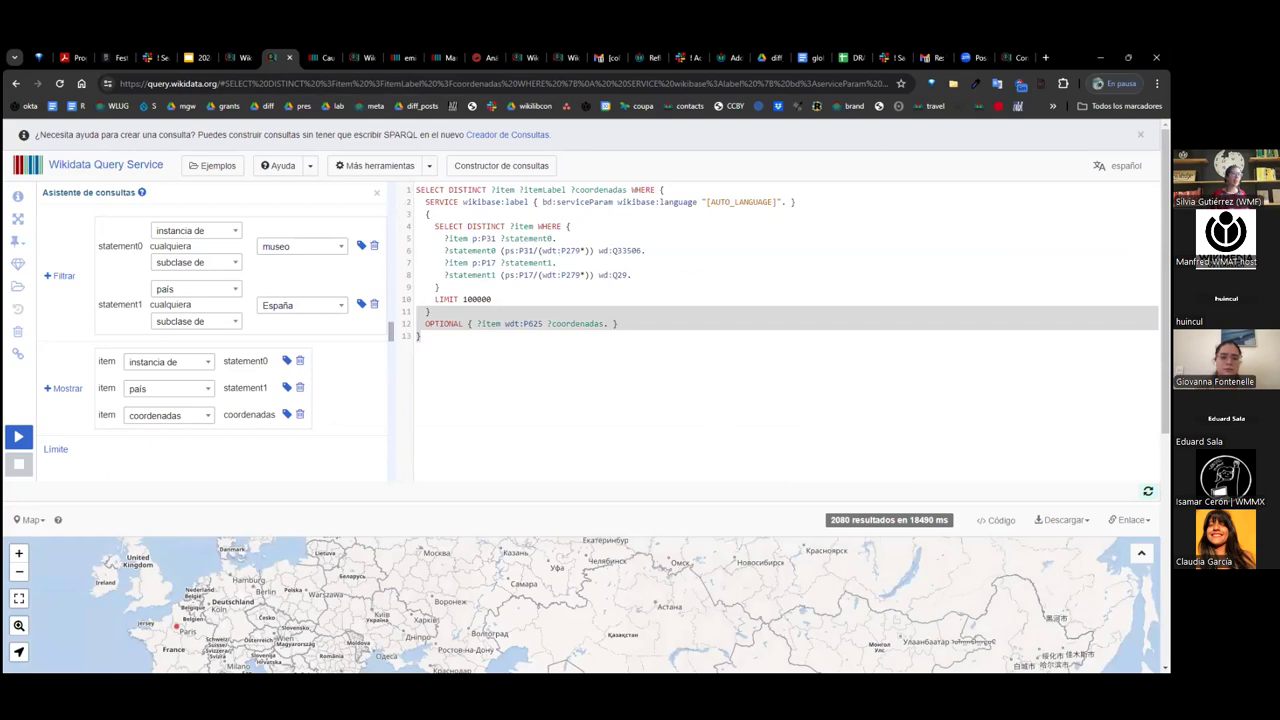
Examine the museum points in Spain on the map and open the Deltarium item to check its labels and descriptions.
scroll(714, 371, down, 3)
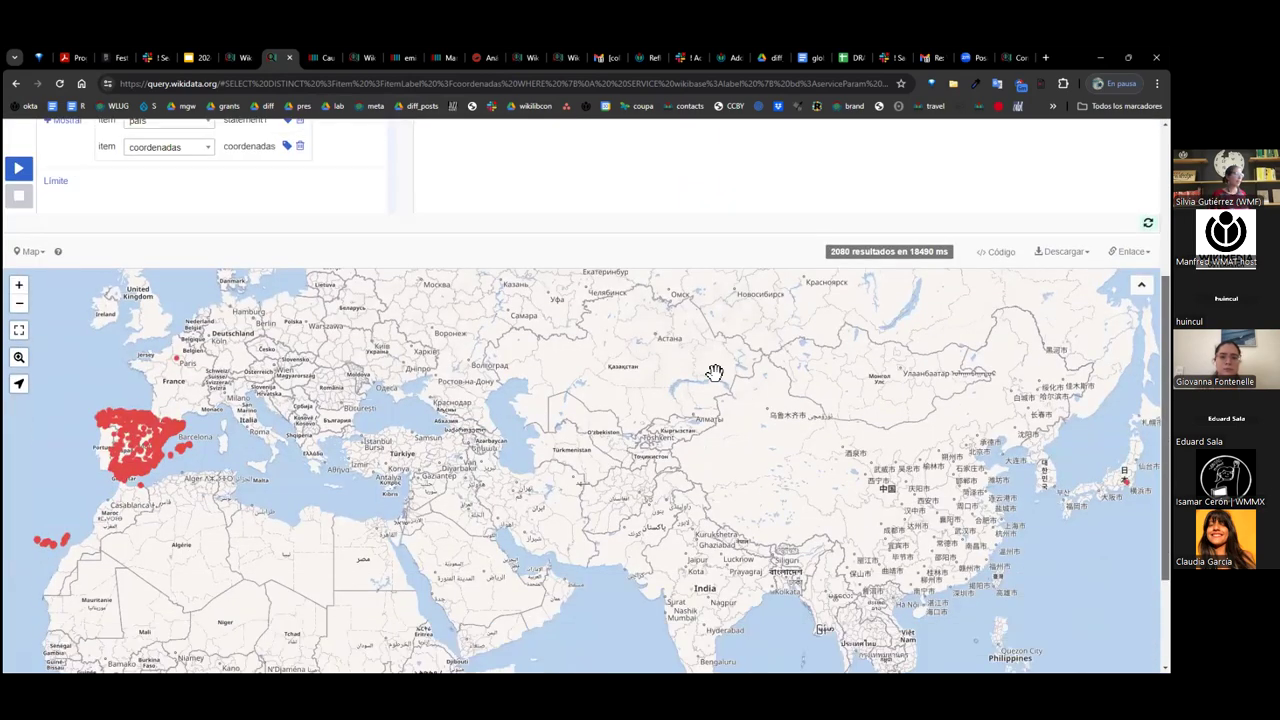
scroll(586, 351, up, 5)
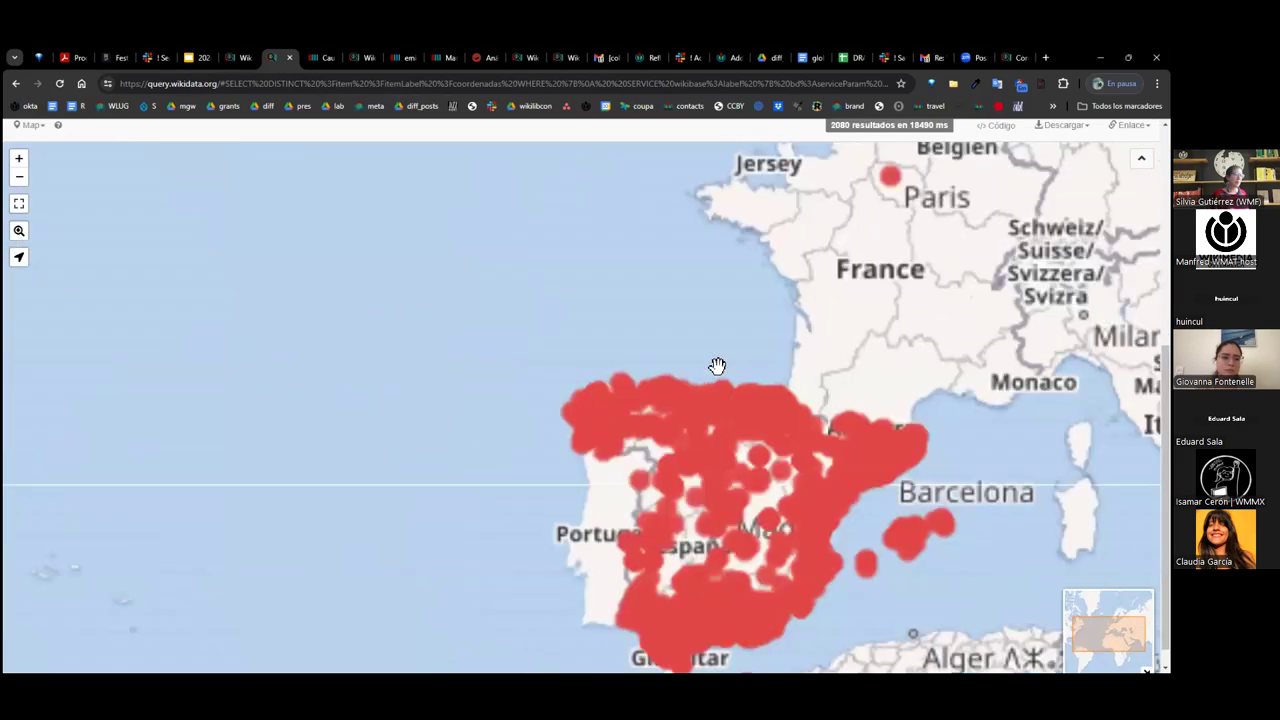
drag(752, 554, 606, 380)
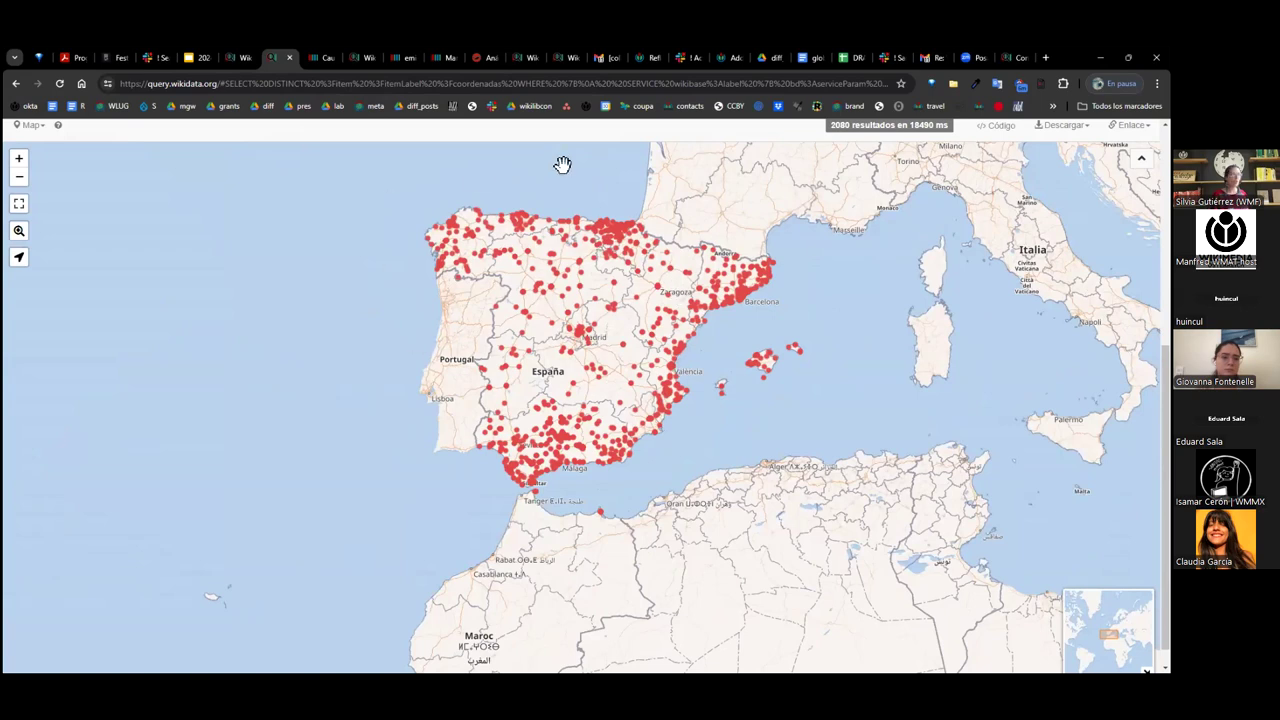
scroll(714, 329, up, 3)
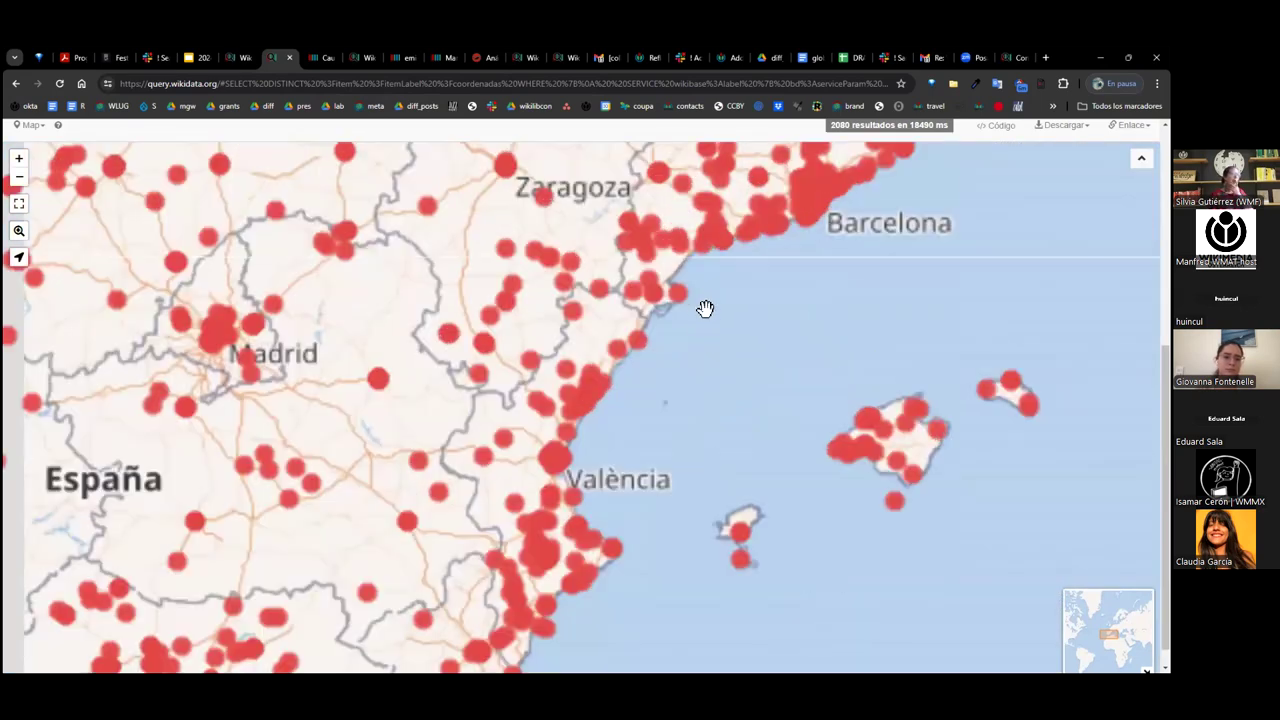
click(676, 296)
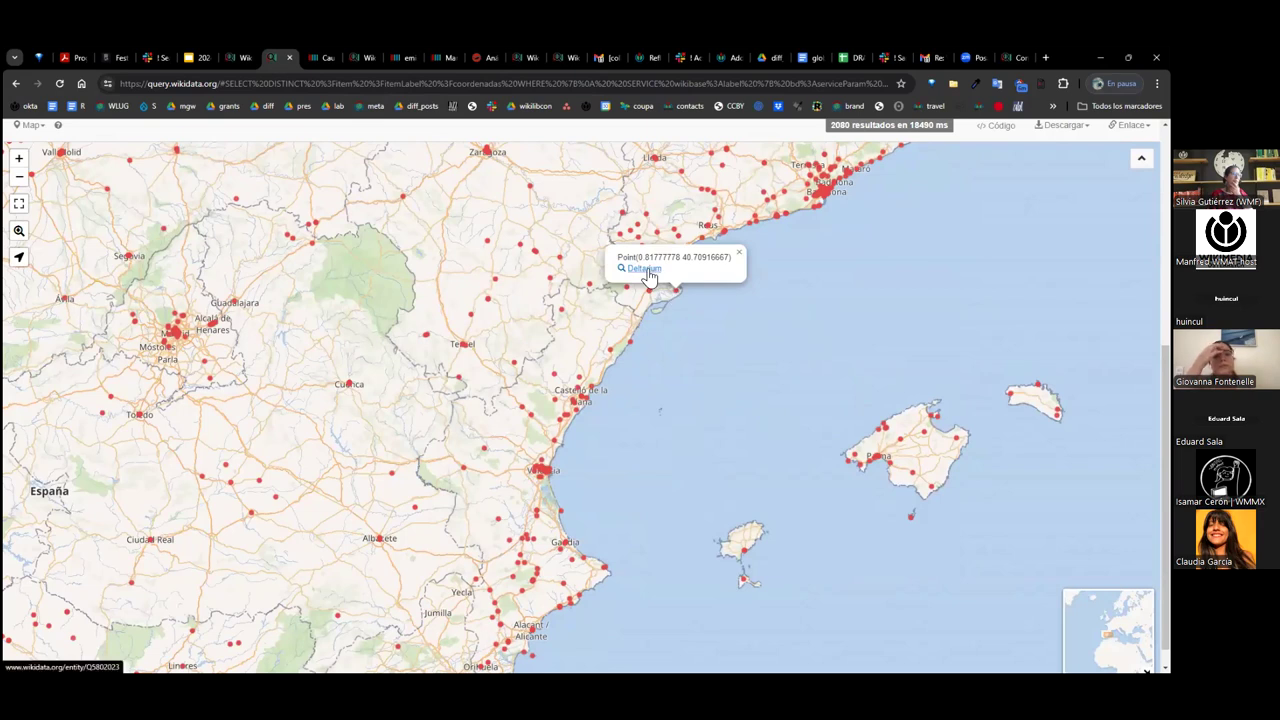
click(647, 271)
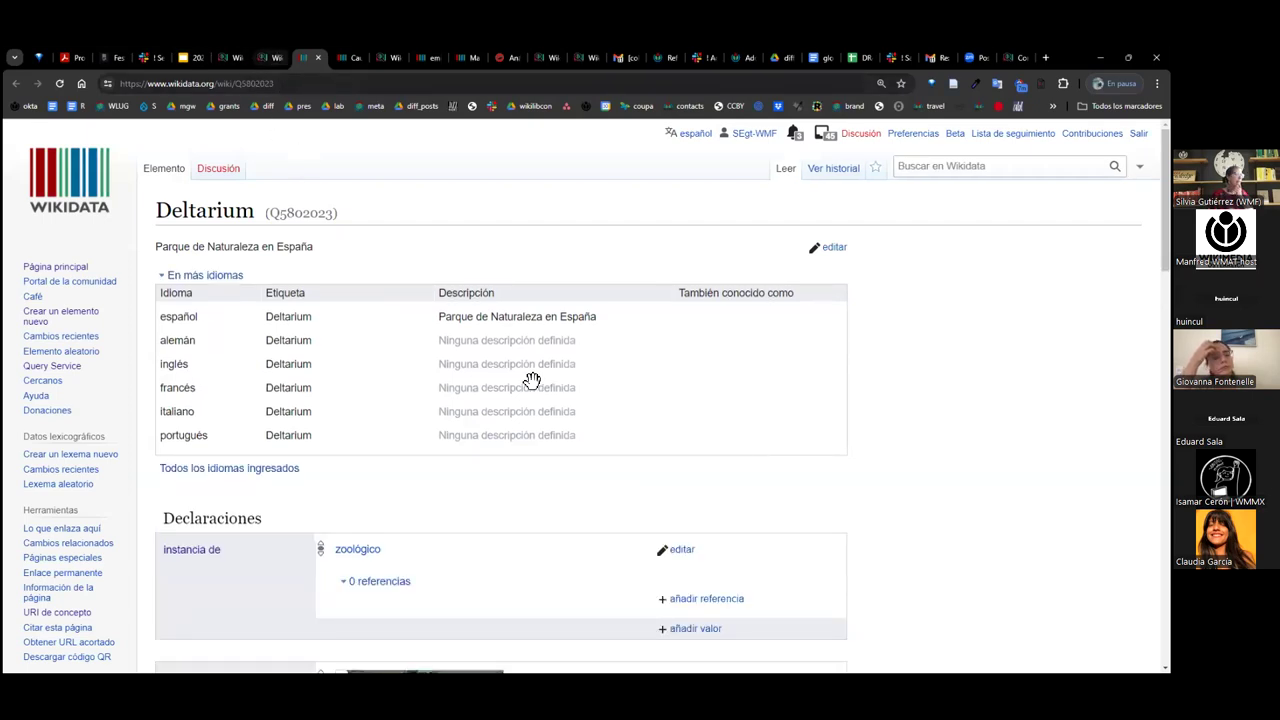
key(ctrl+shift+Tab)
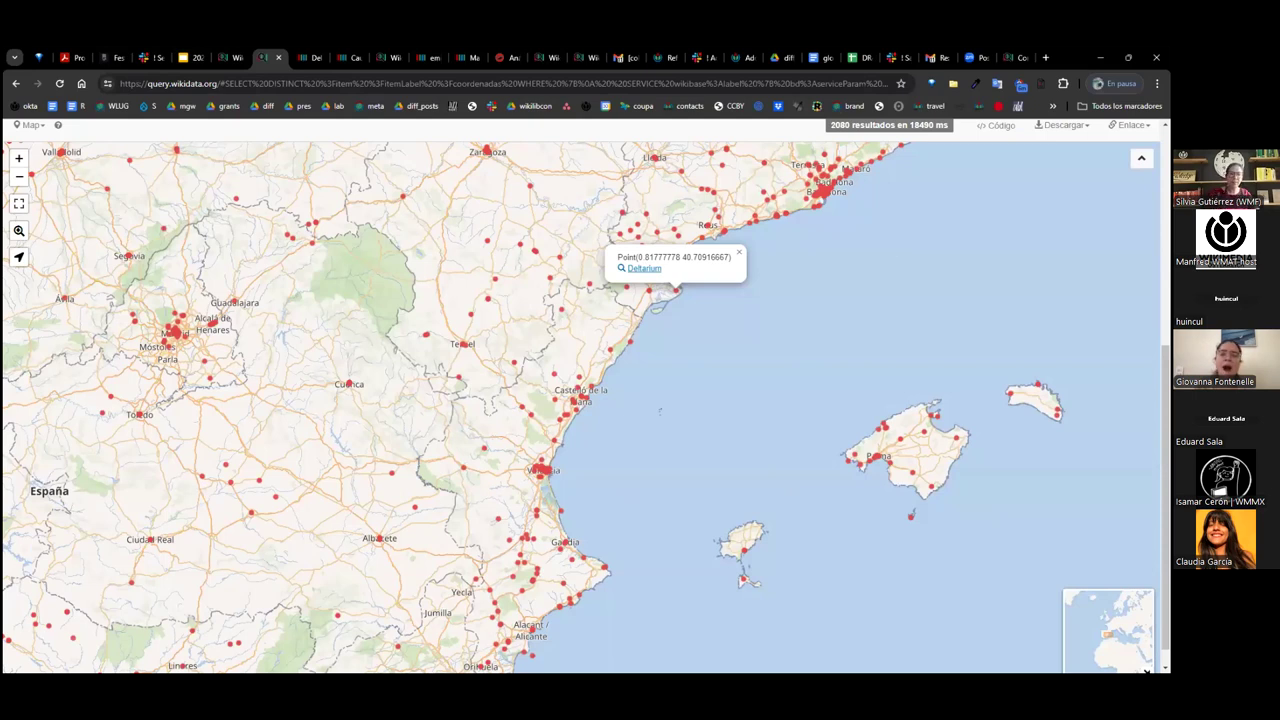
Go back to the museum results table without coordinates and open its query in the SPARQL editor.
click(222, 58)
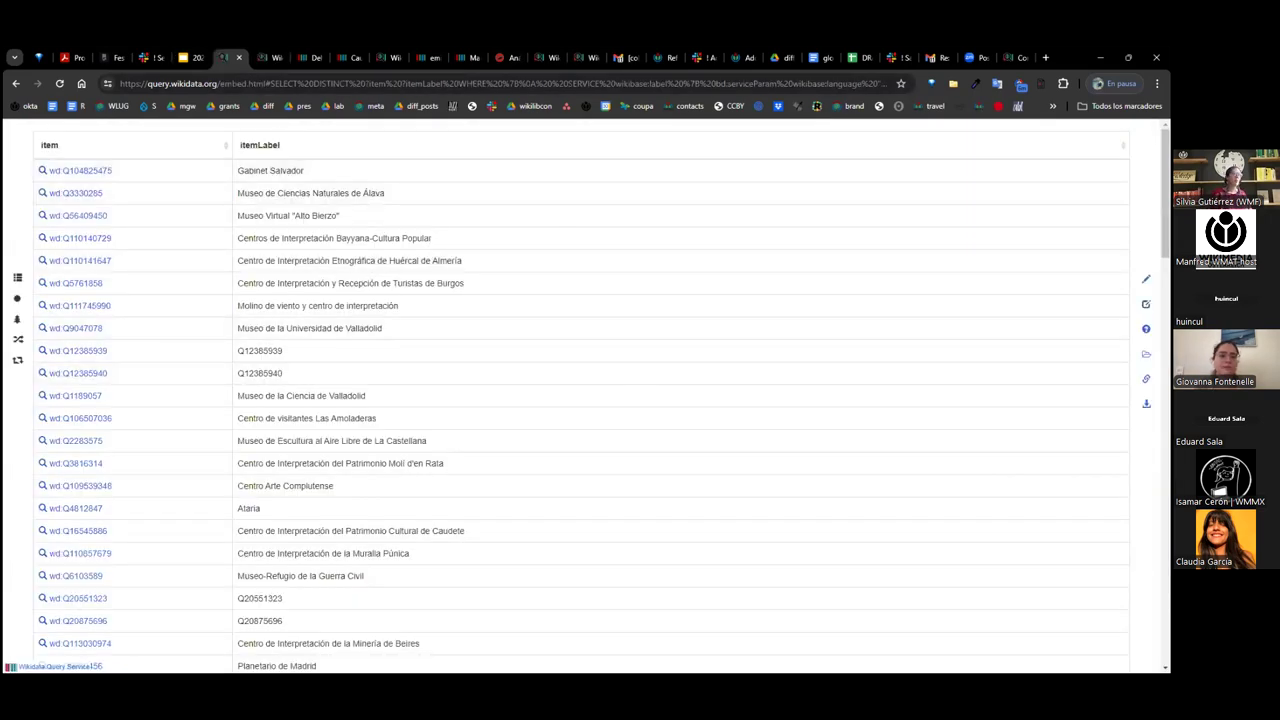
mouse_move(1146, 305)
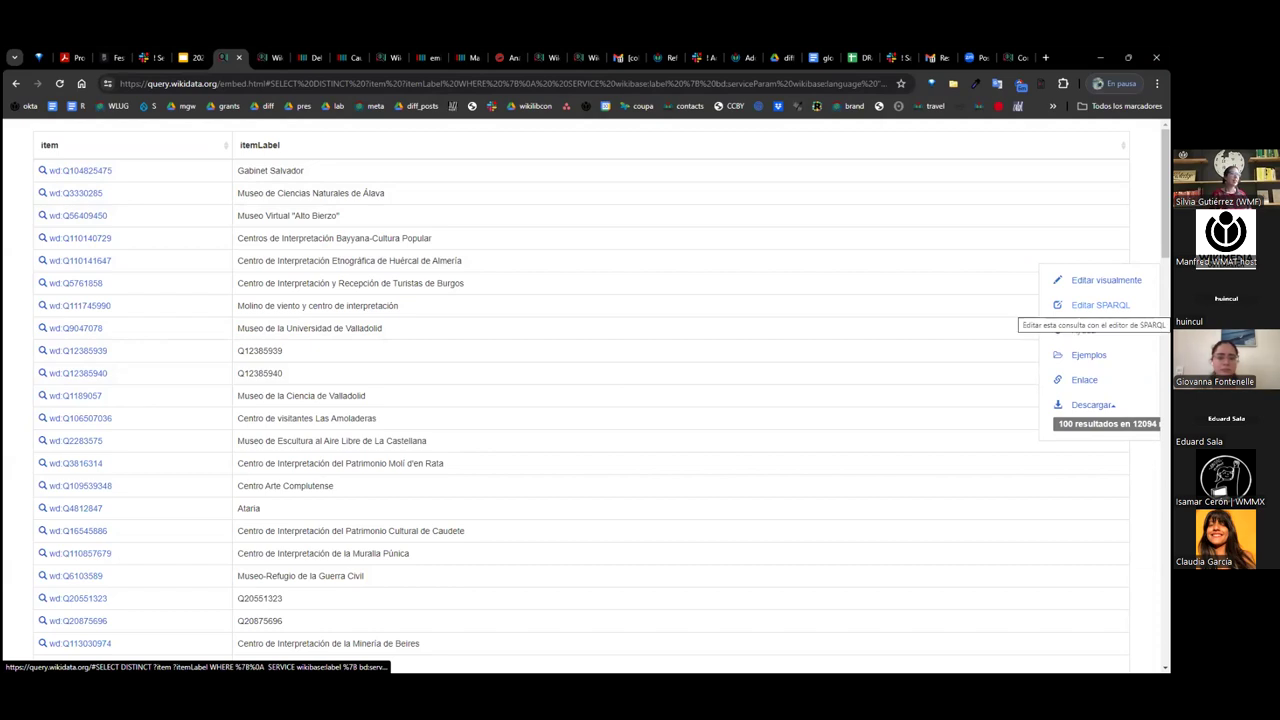
click(1100, 305)
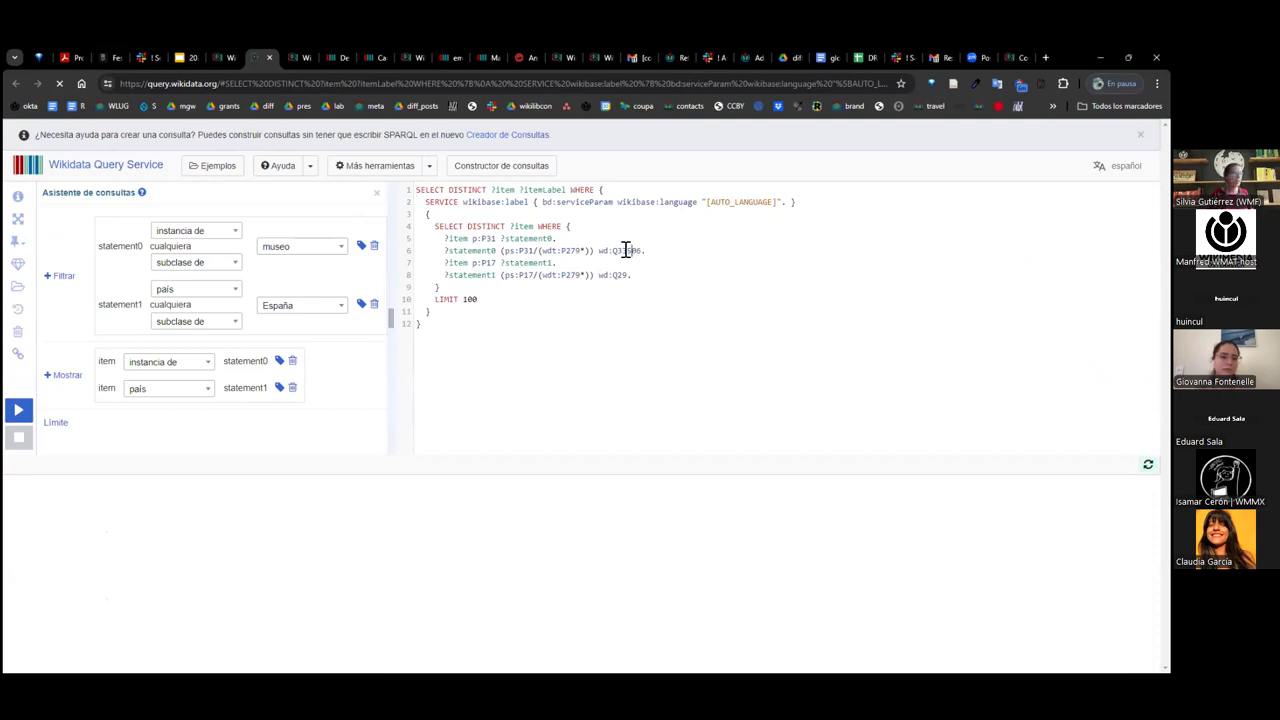
Replace the country in the museum query's SPARQL code with México (Q96) and set its LIMIT to 1000.
mouse_move(617, 283)
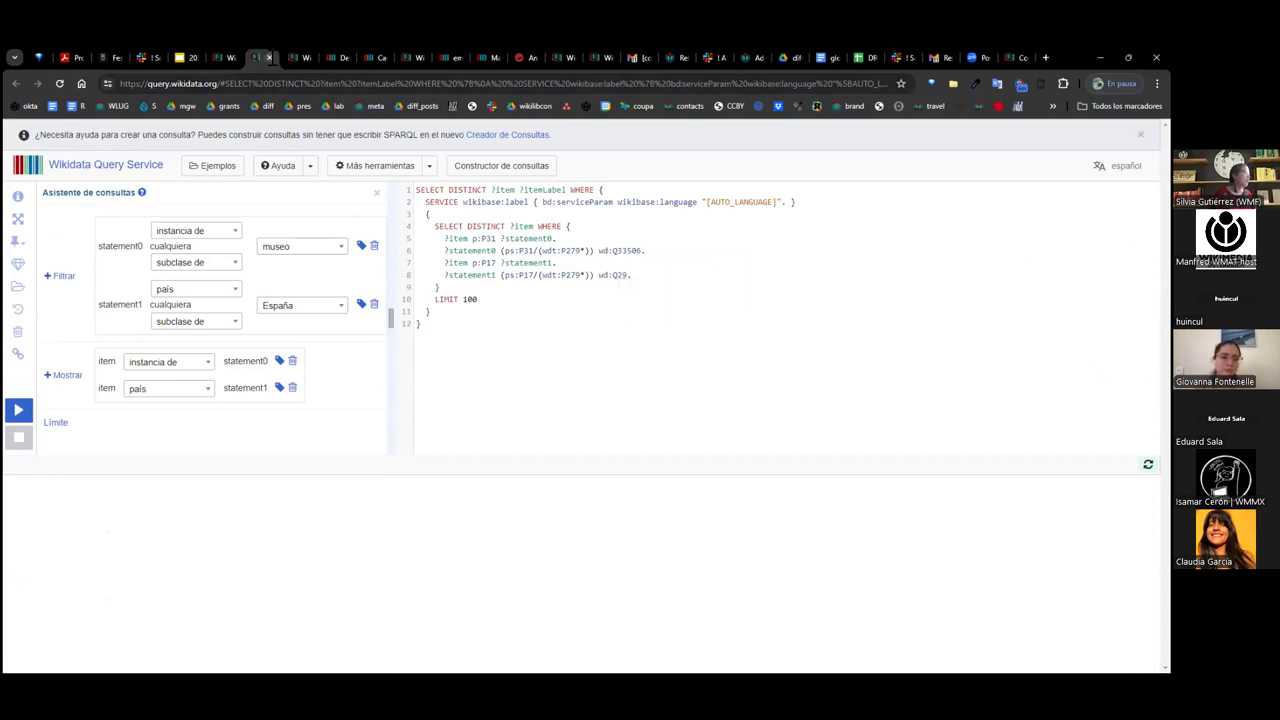
double_click(617, 276)
key(BackSpace)
key(ctrl+space)
text(Mexico)
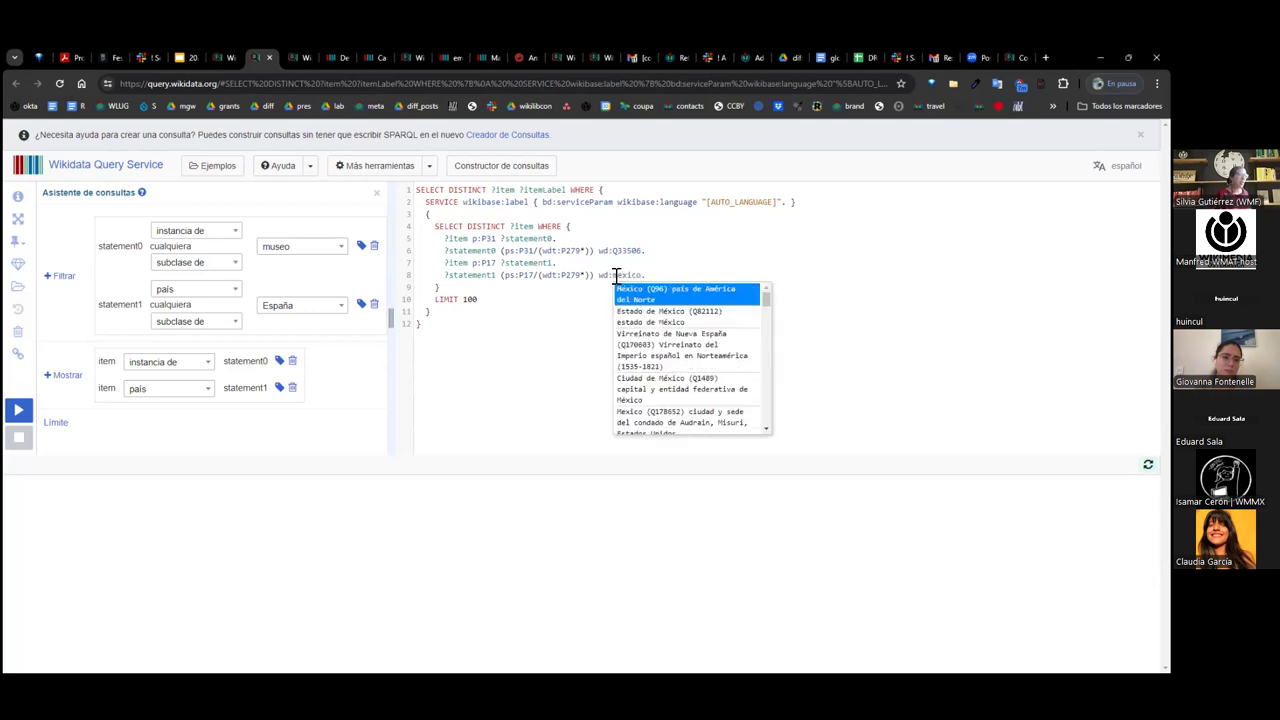
click(686, 292)
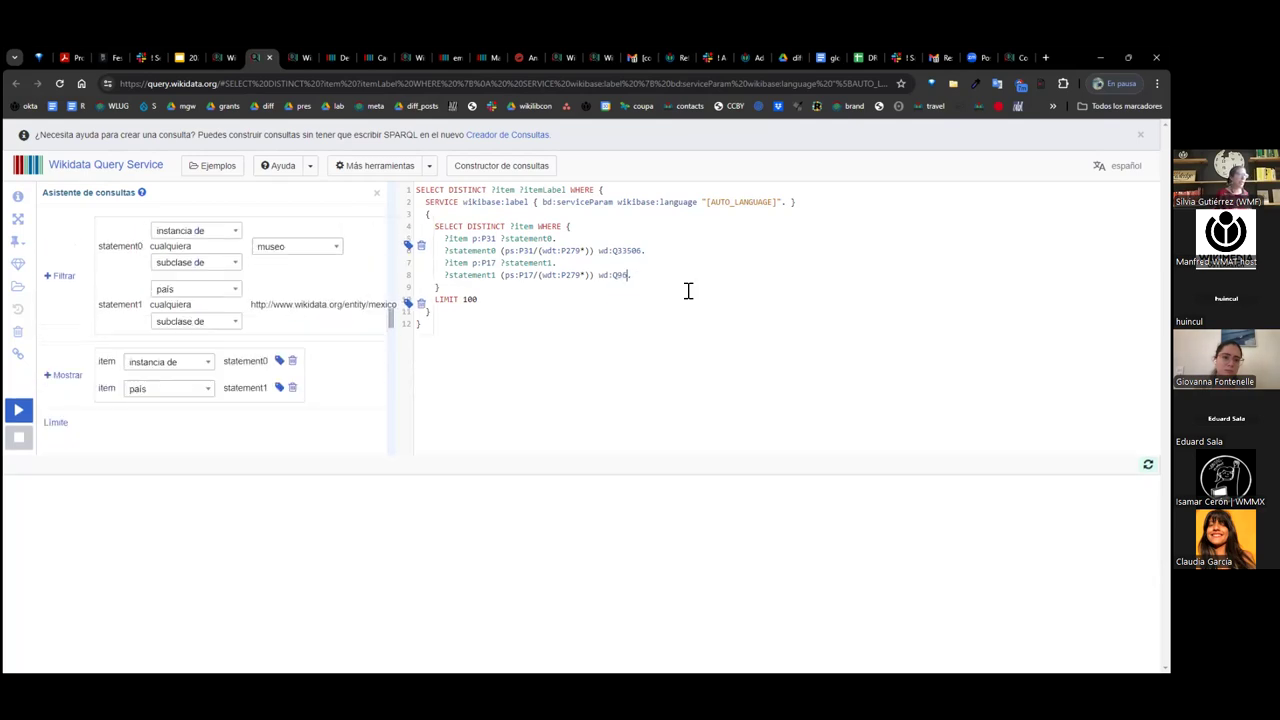
click(519, 305)
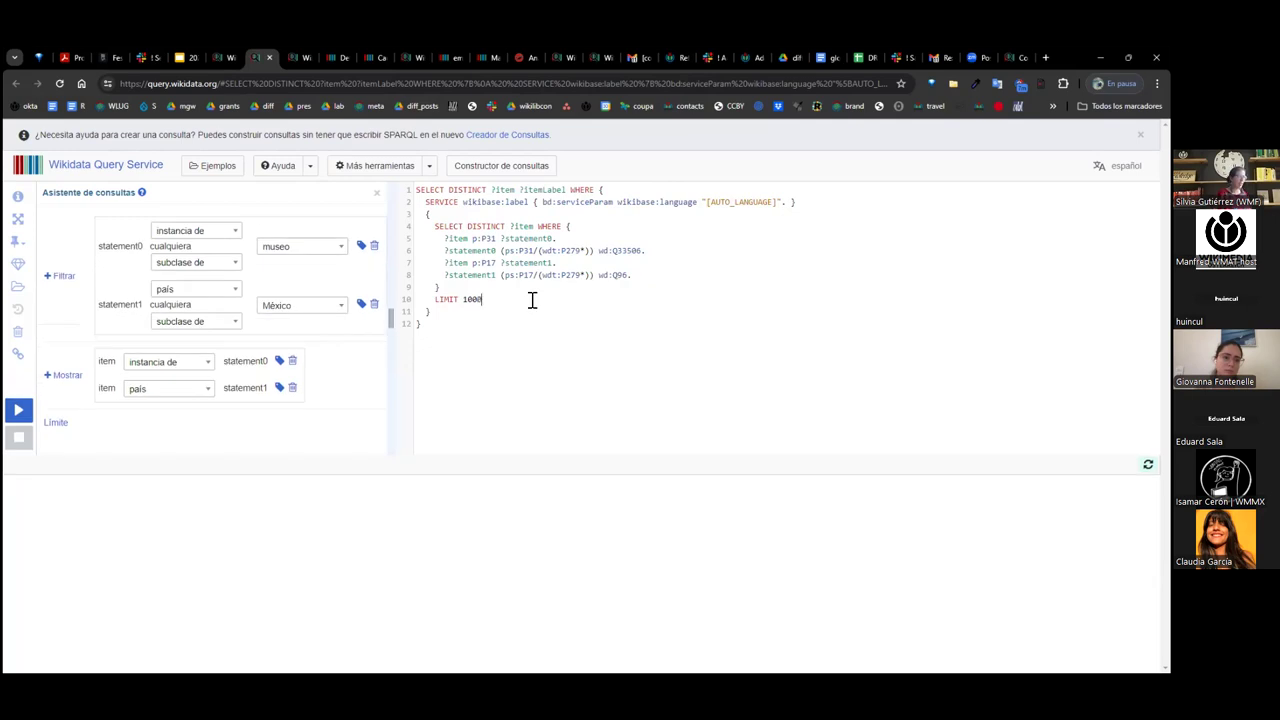
key(BackSpace)
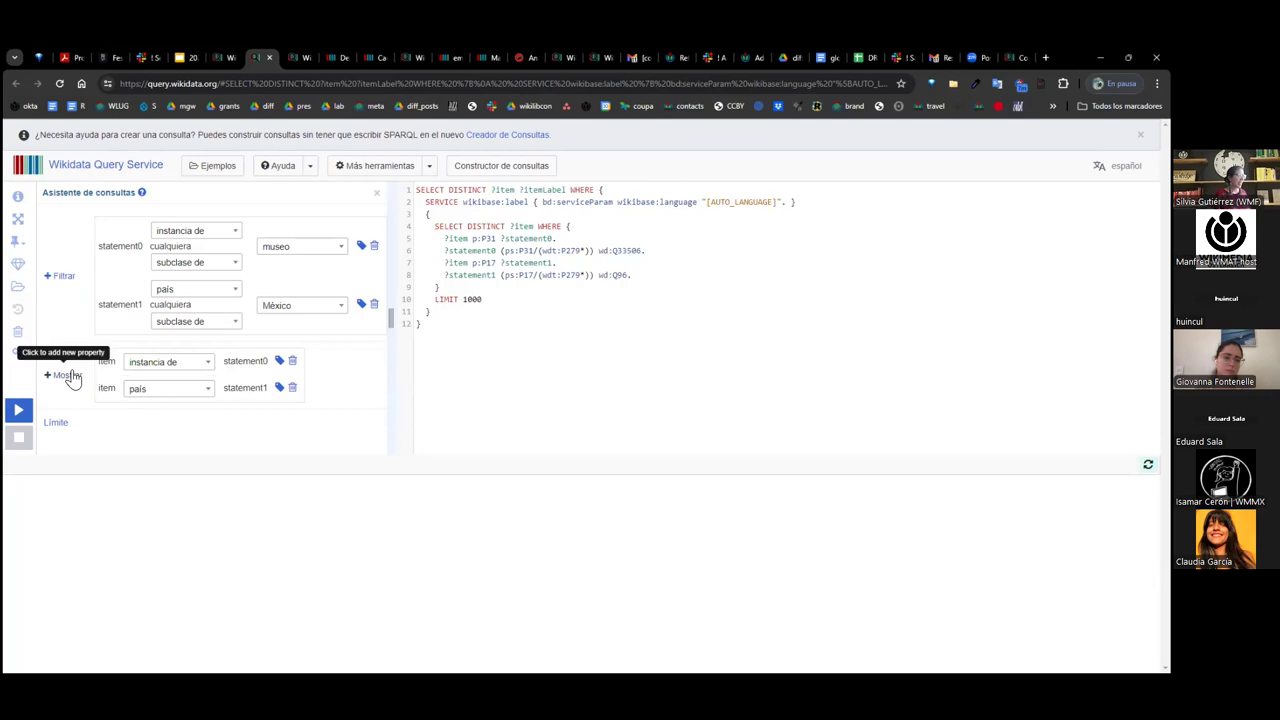
Hide the query assistant to view the SPARQL code on its own, highlight the code and show the assistant again.
click(19, 208)
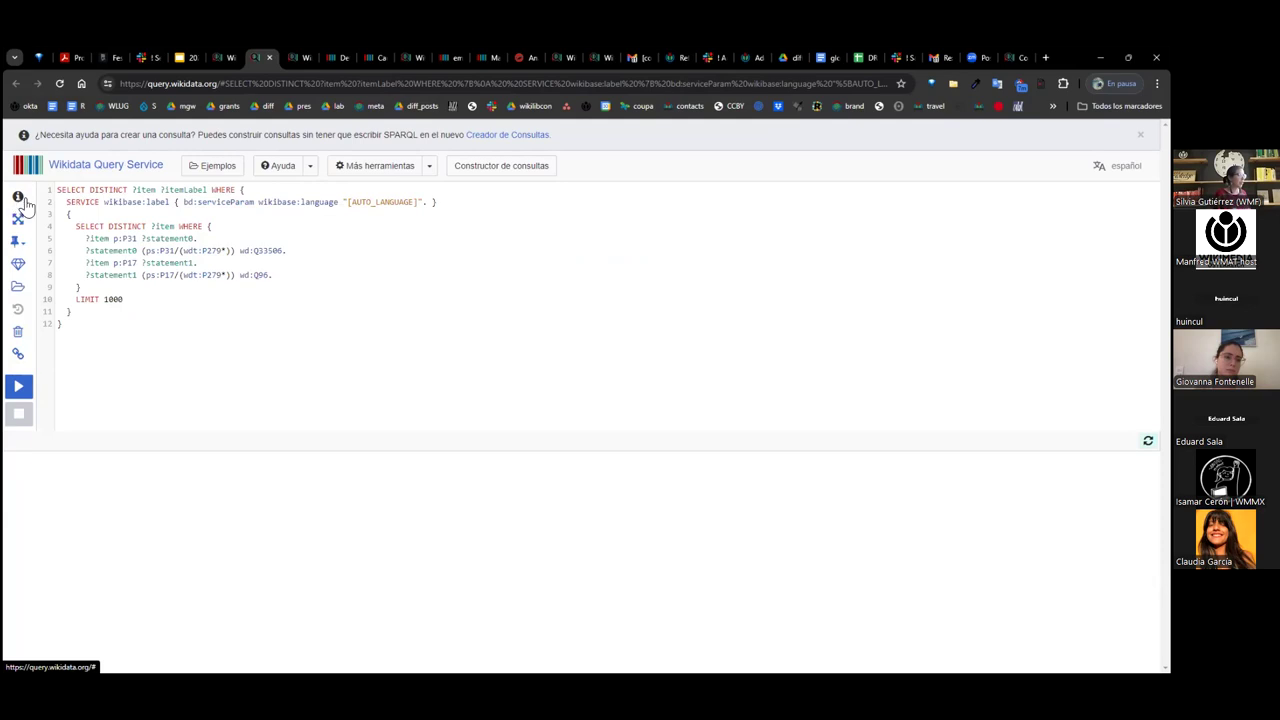
drag(58, 189, 123, 331)
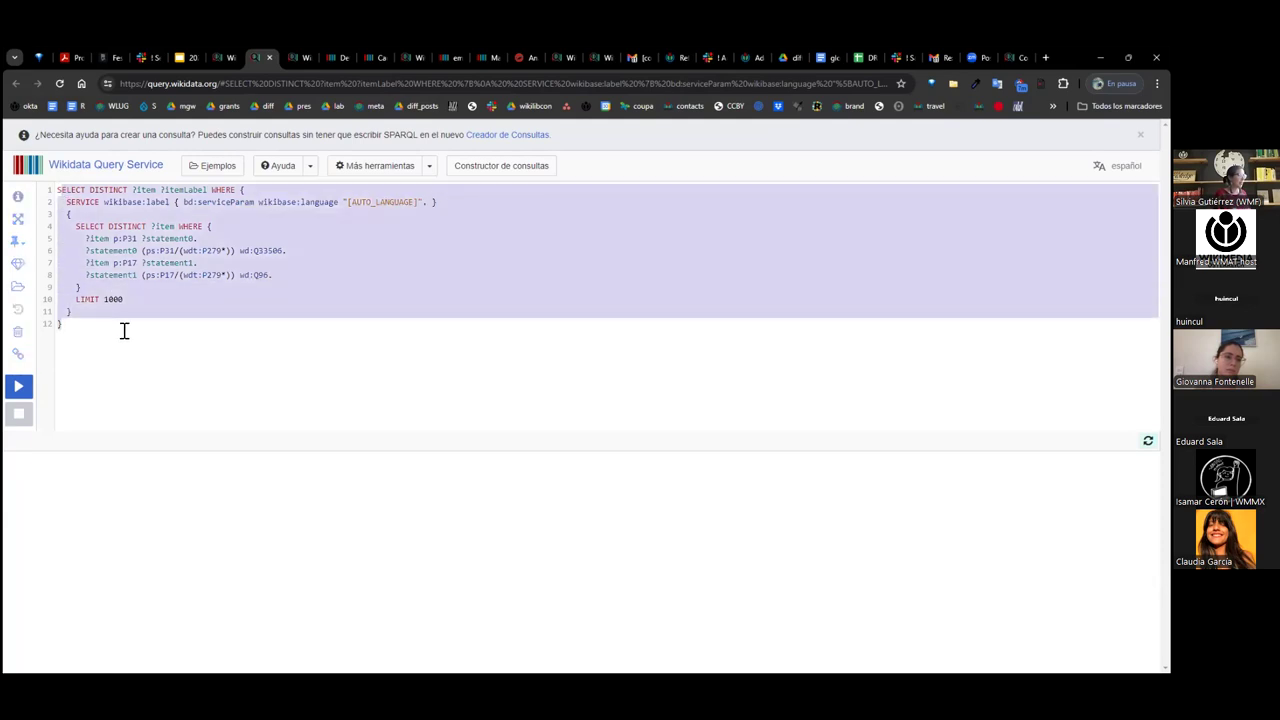
click(18, 198)
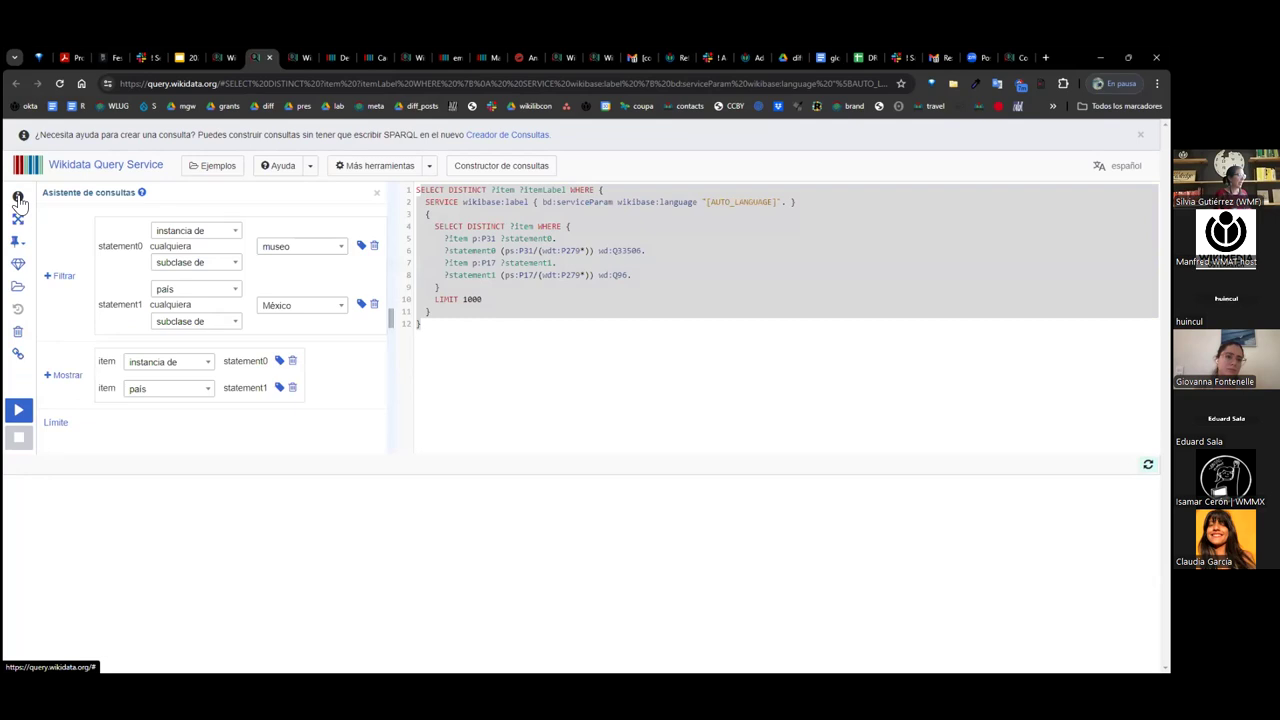
Try Chile (Q298) and Uruguay (Q77) as the assistant's country filter value, checking the code, and set it back to México (Q96).
click(300, 308)
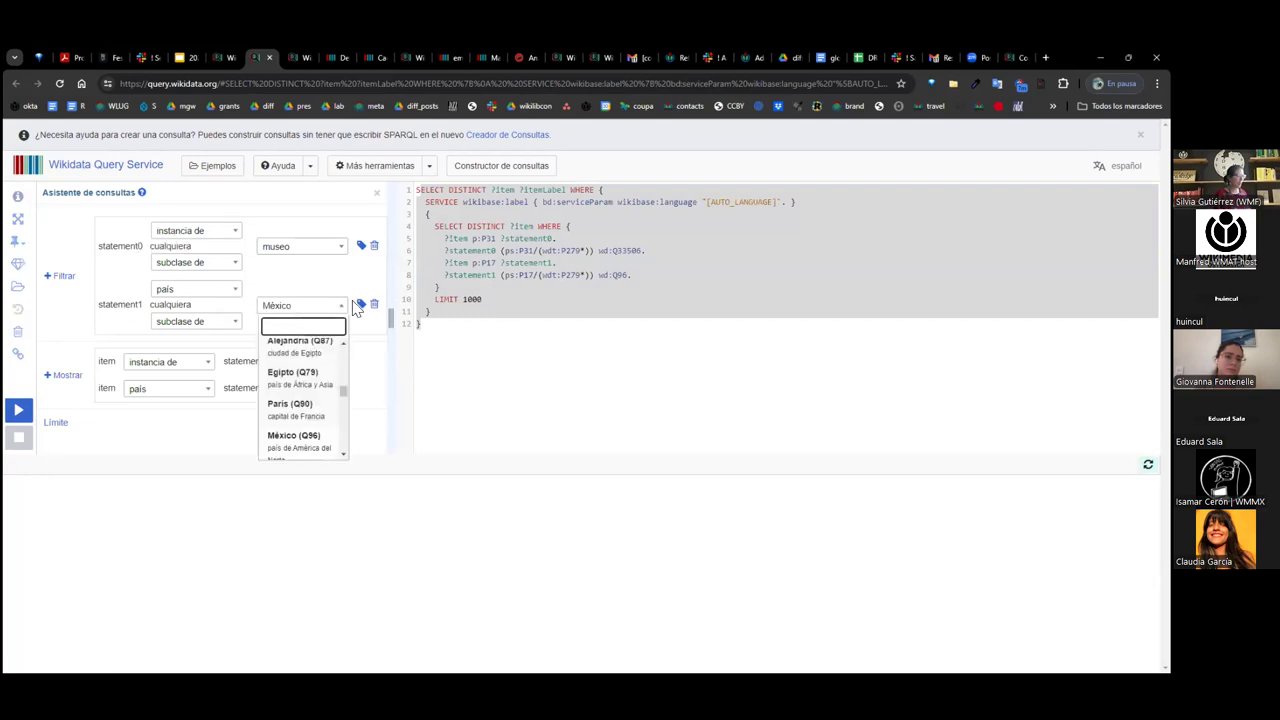
text(Chile)
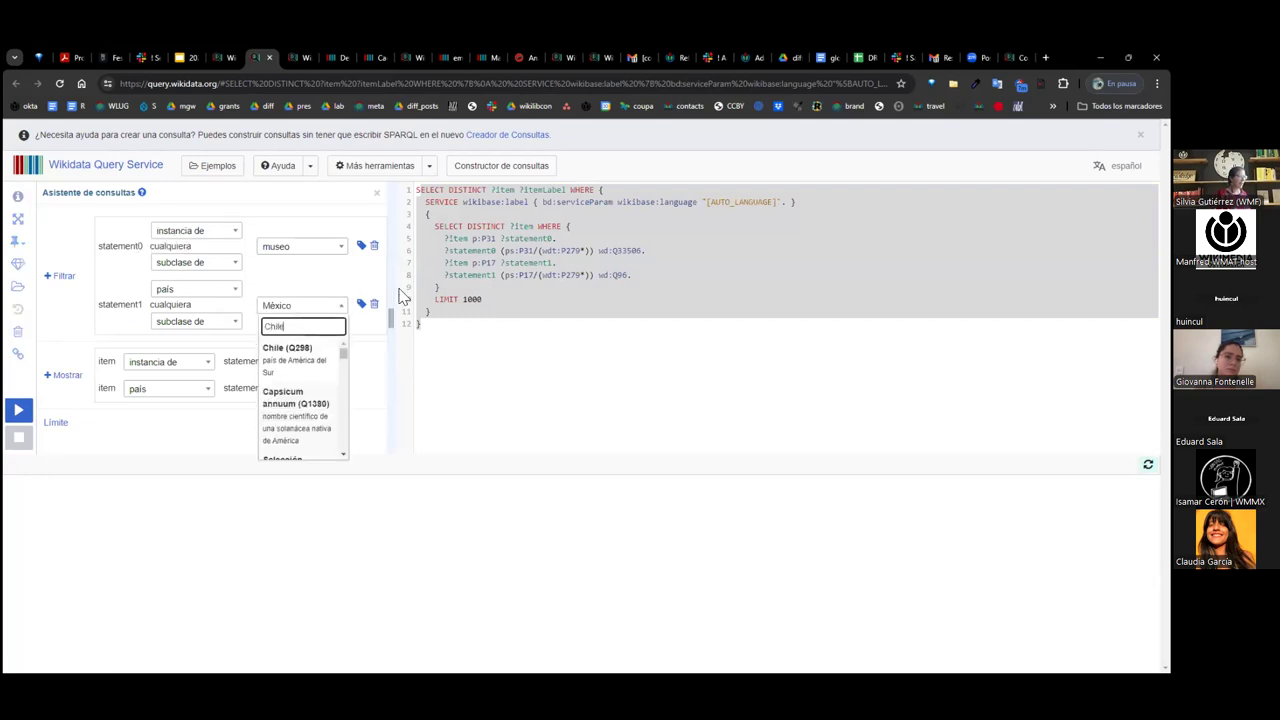
click(295, 352)
click(295, 308)
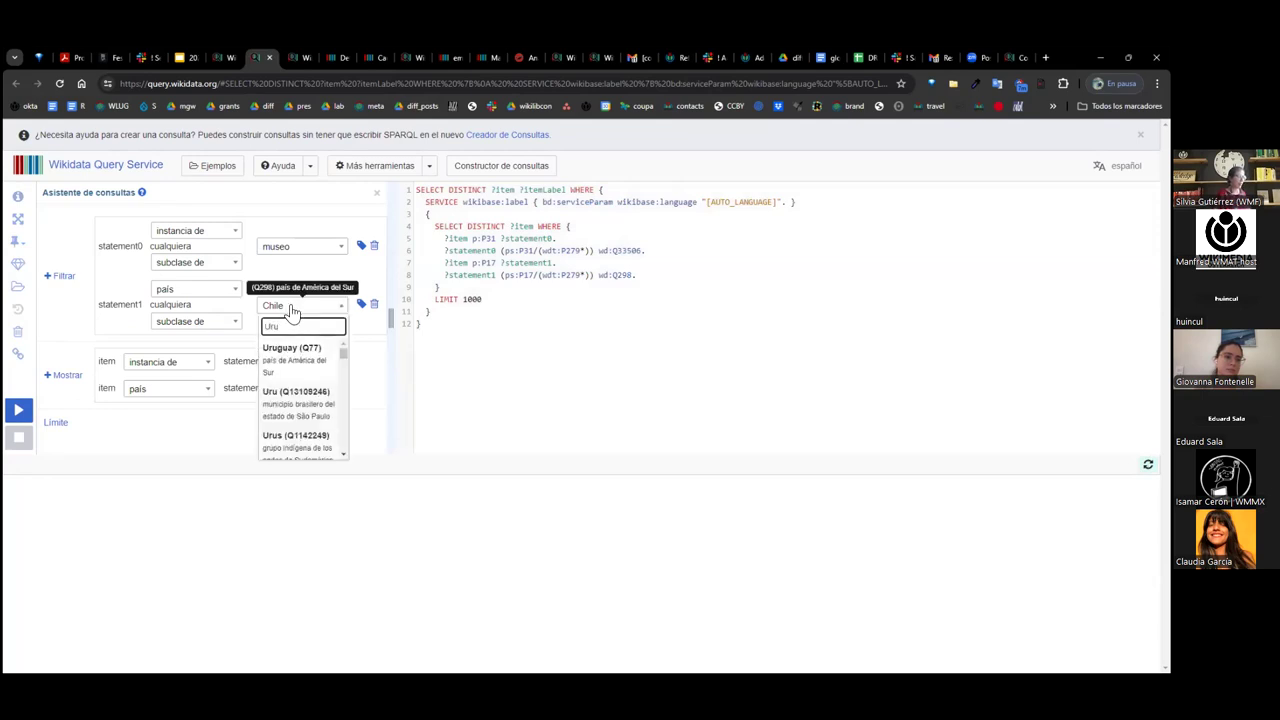
click(300, 372)
mouse_move(620, 278)
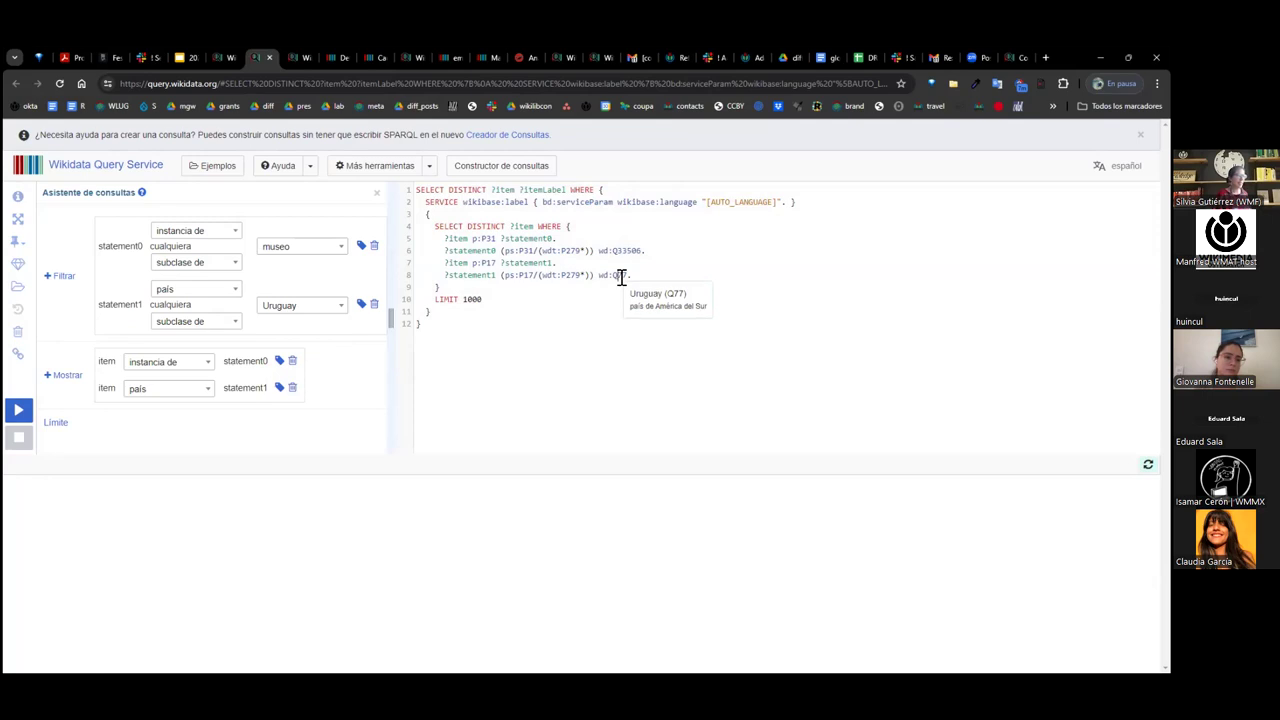
click(283, 305)
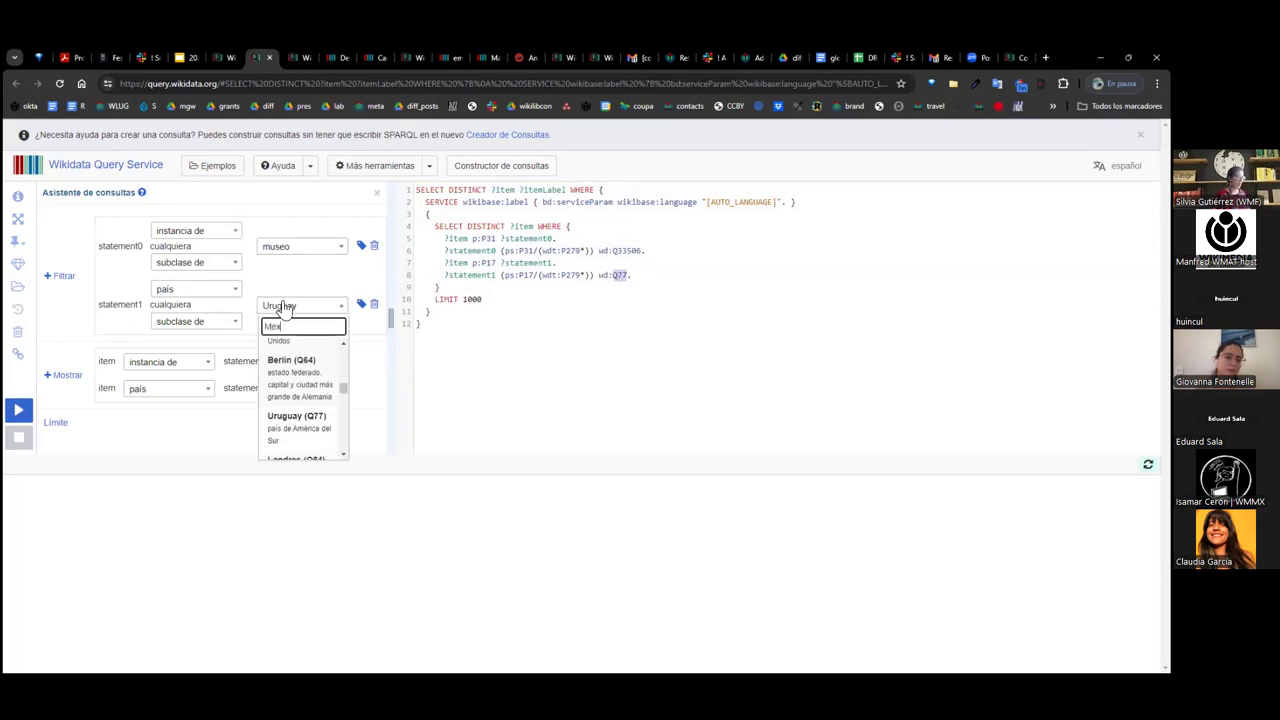
click(294, 355)
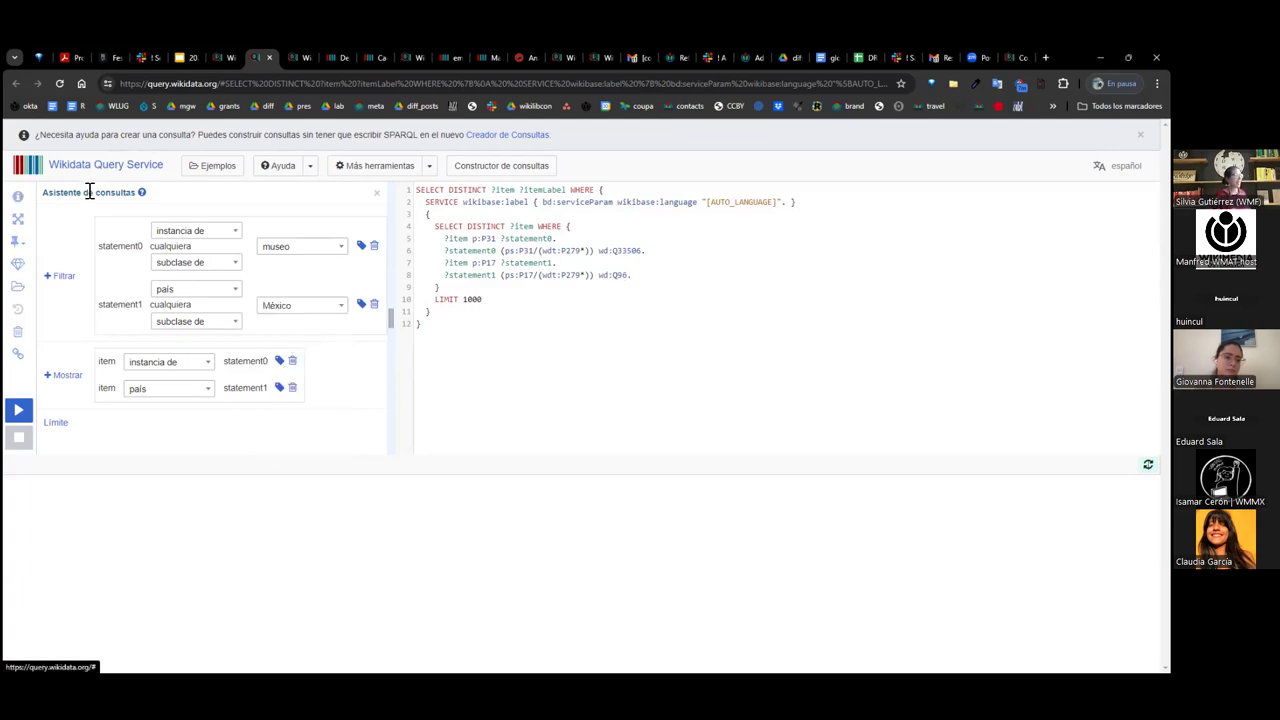
Add coordenadas (P625) to the properties shown by the México museum query and run it.
click(68, 378)
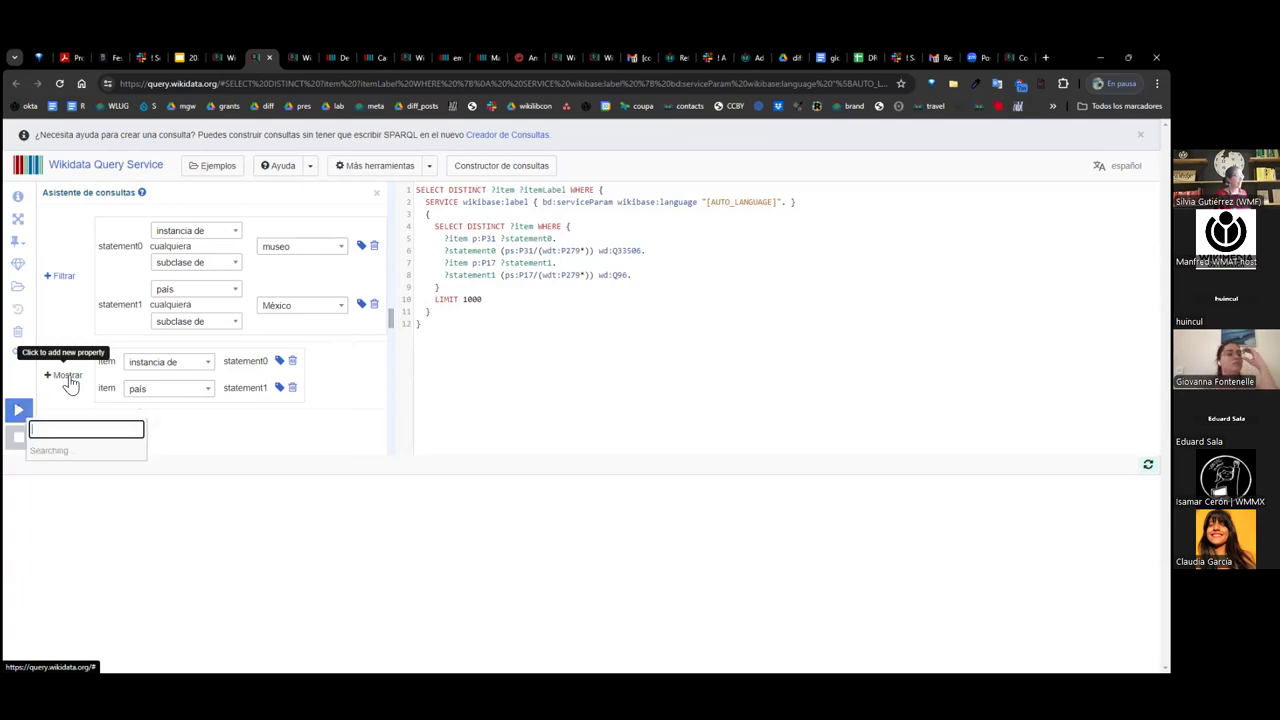
text(co)
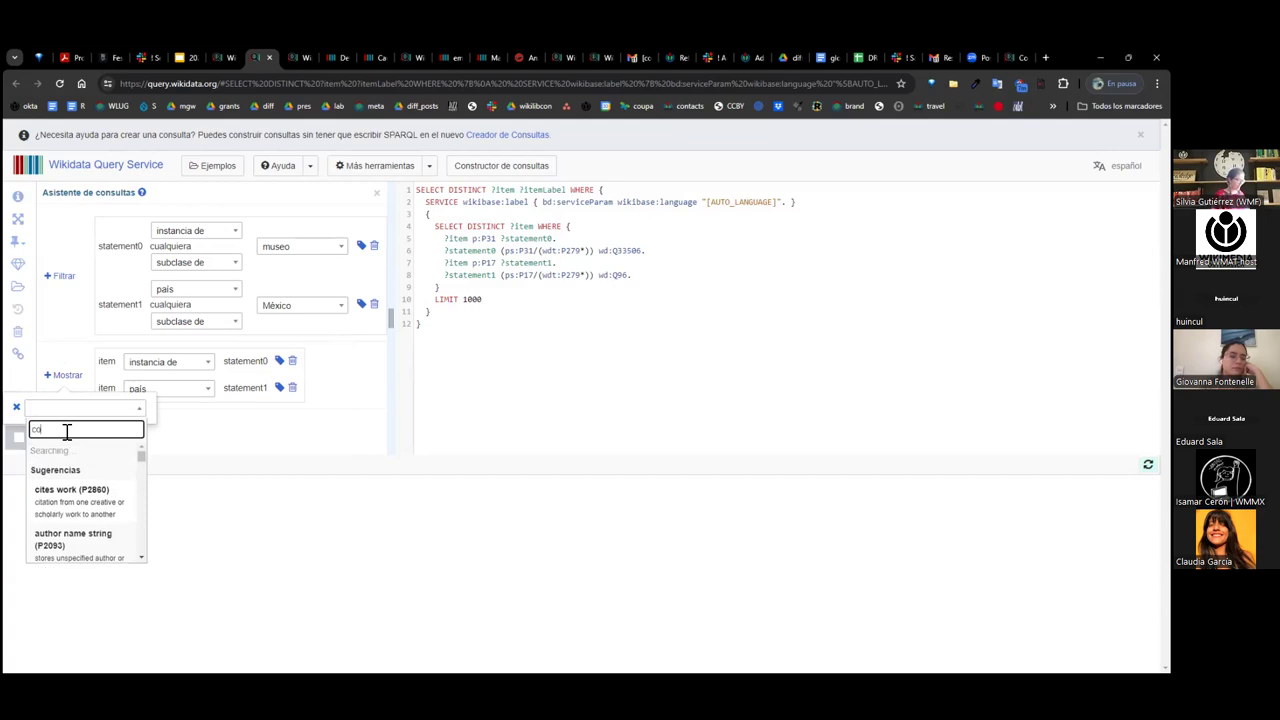
text(ordenadas)
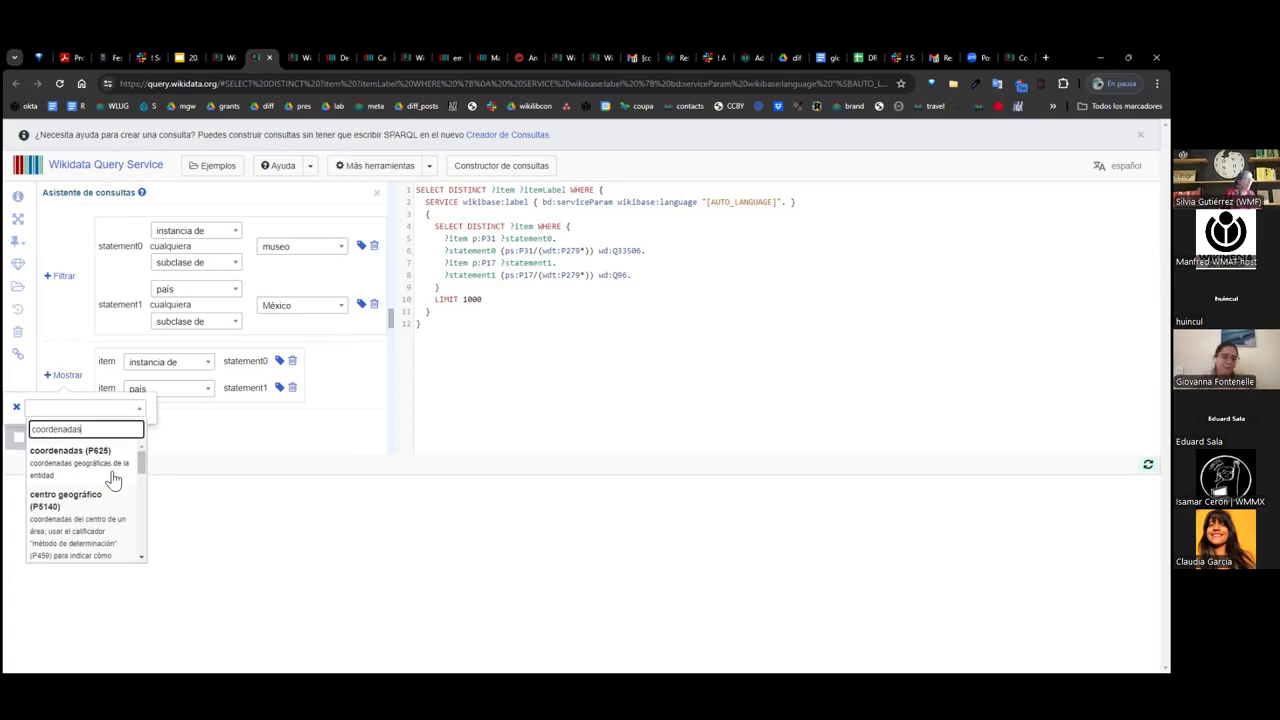
click(110, 462)
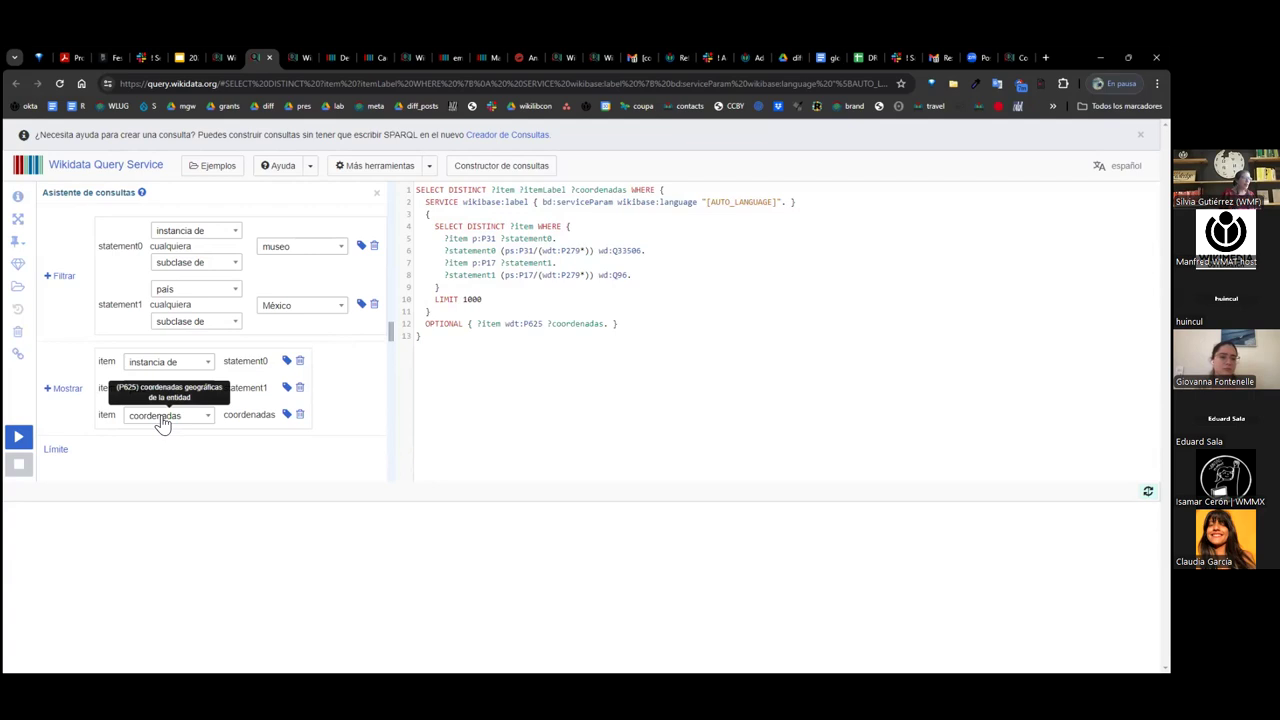
click(19, 437)
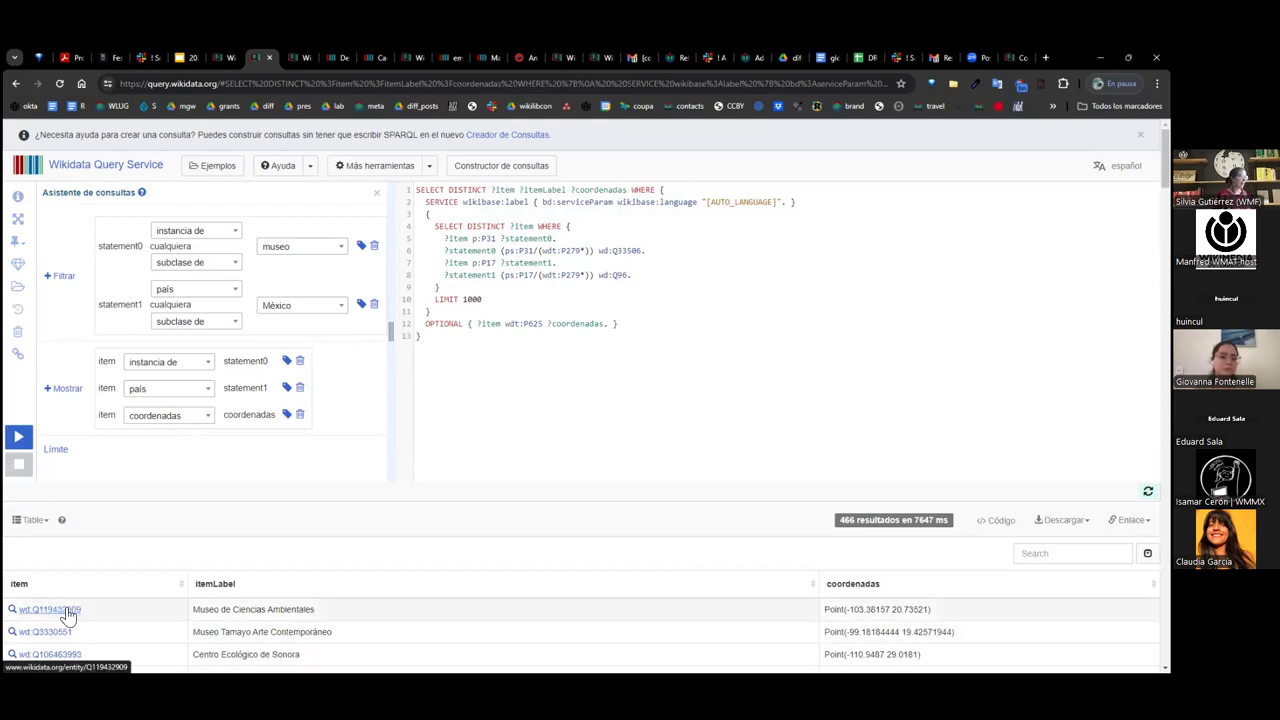
Open the Museo de Ciencias Ambientales item in its own tab, examine its coordinates statement and return to the query results.
middle_click(55, 609)
click(281, 57)
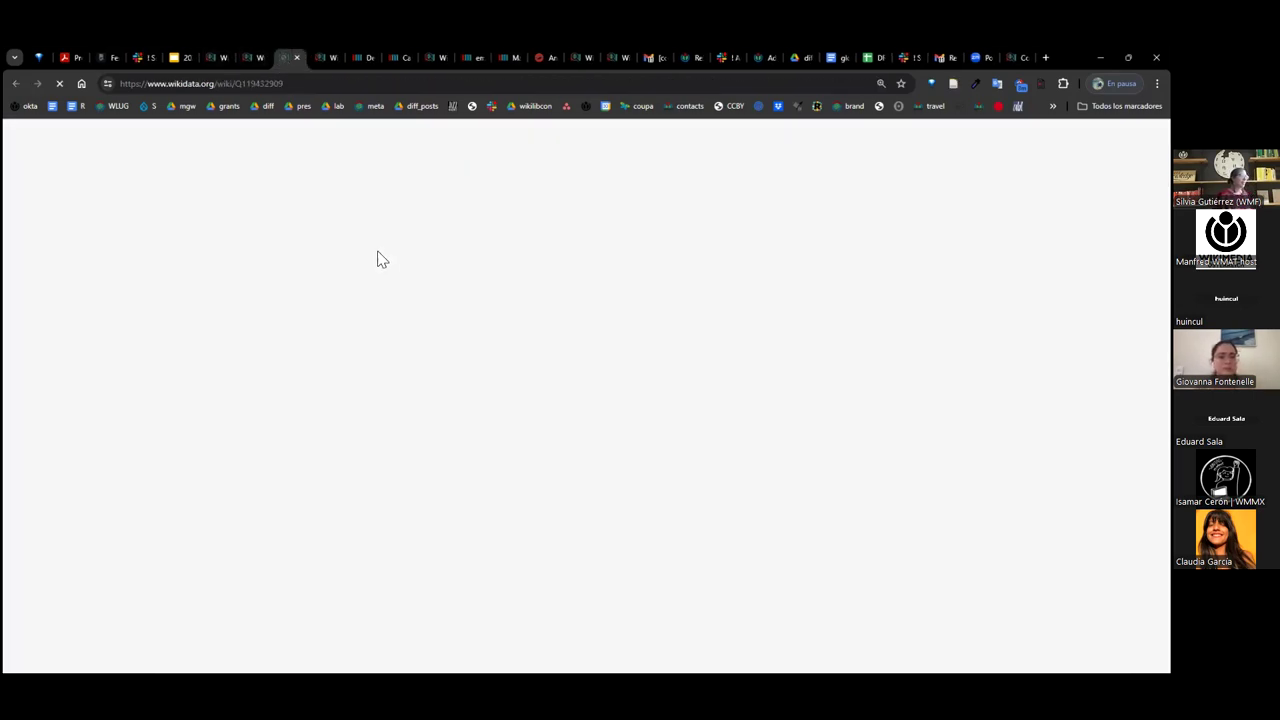
scroll(465, 400, down, 10)
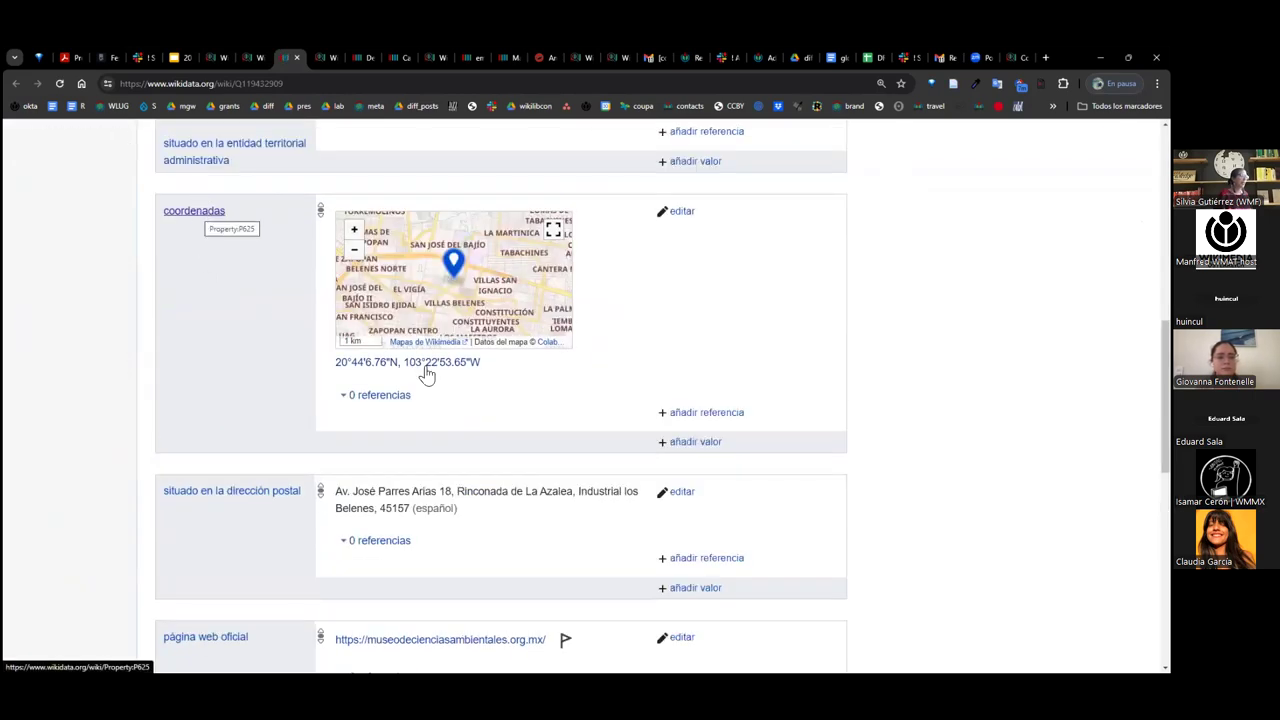
click(244, 55)
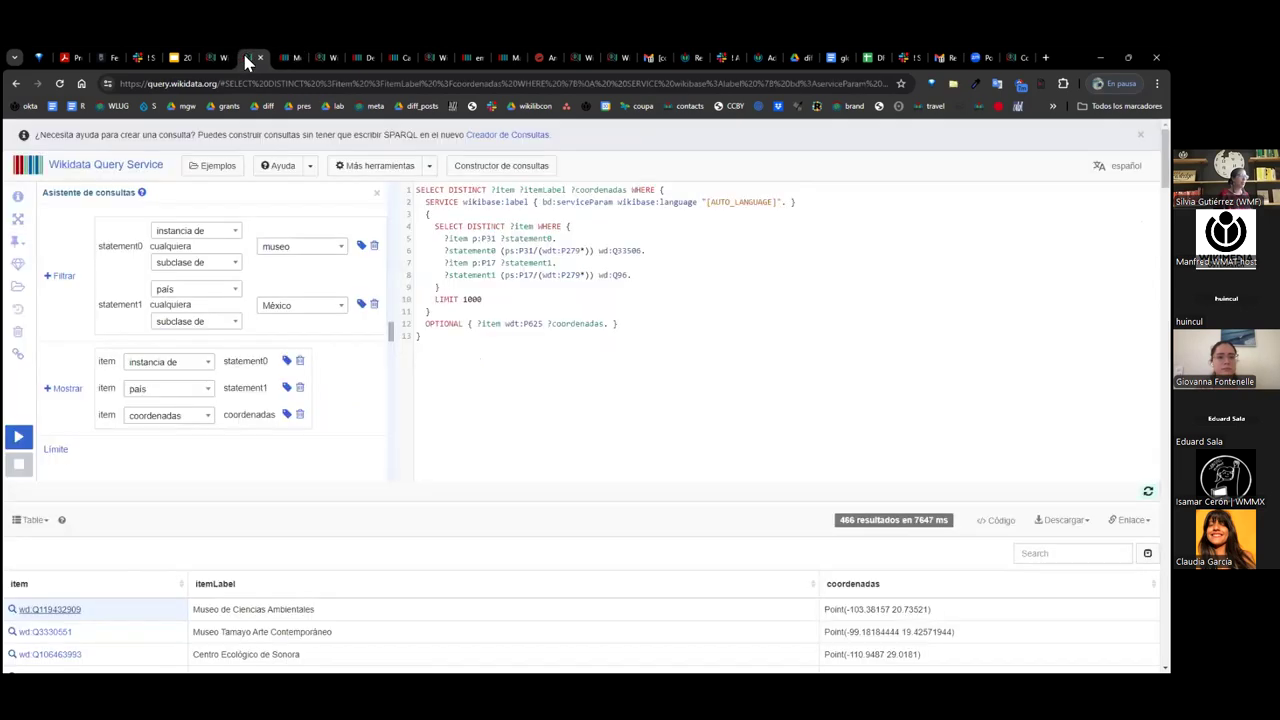
Display the México museum results as a map and view the whole country.
click(36, 522)
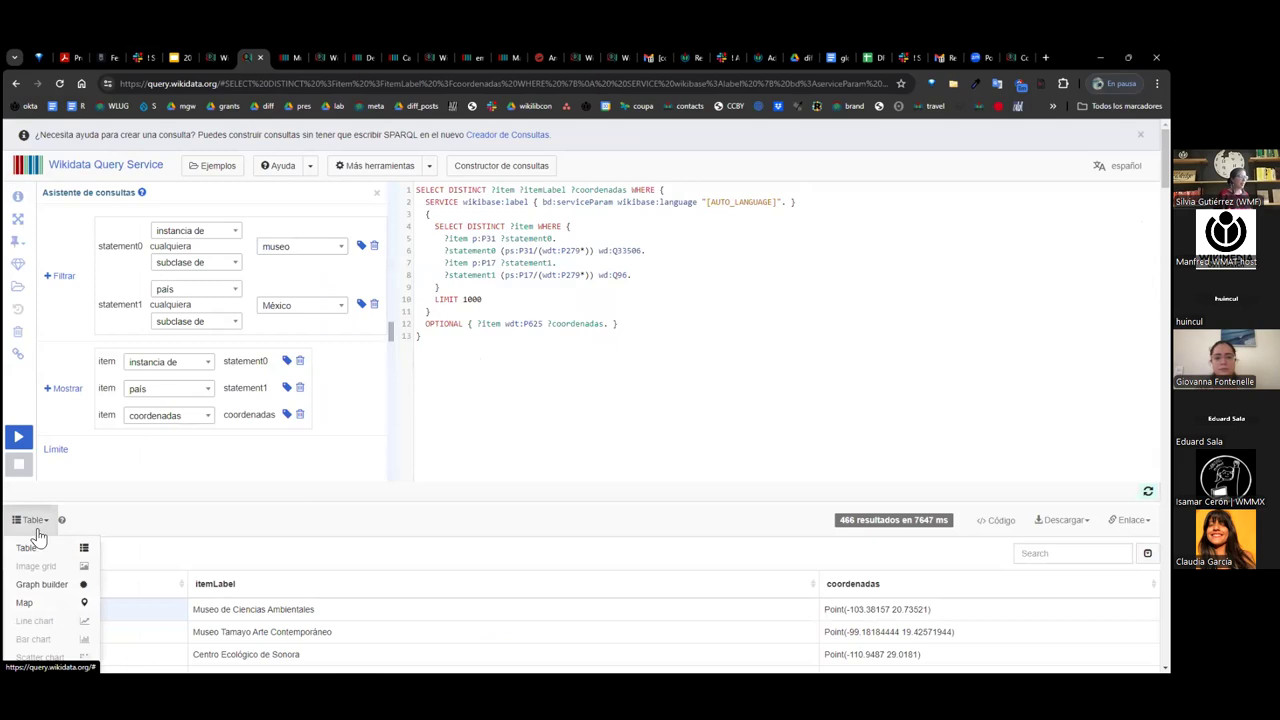
click(25, 604)
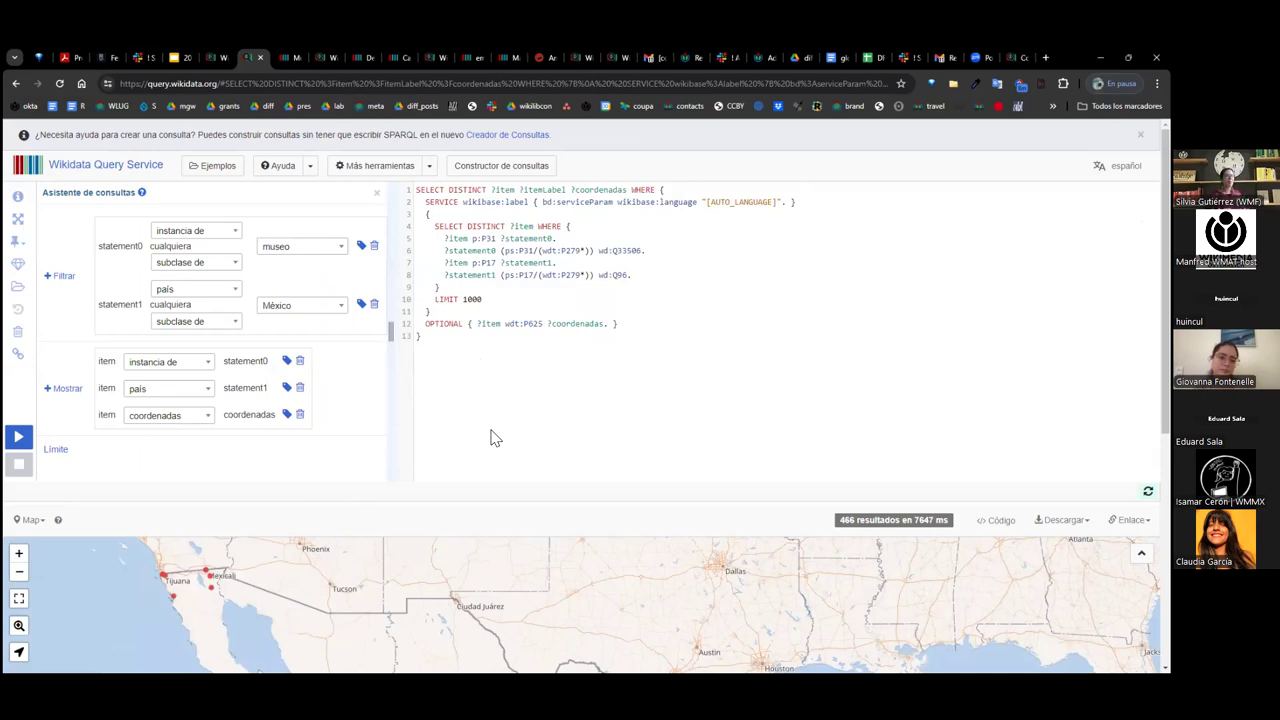
scroll(714, 463, down, 6)
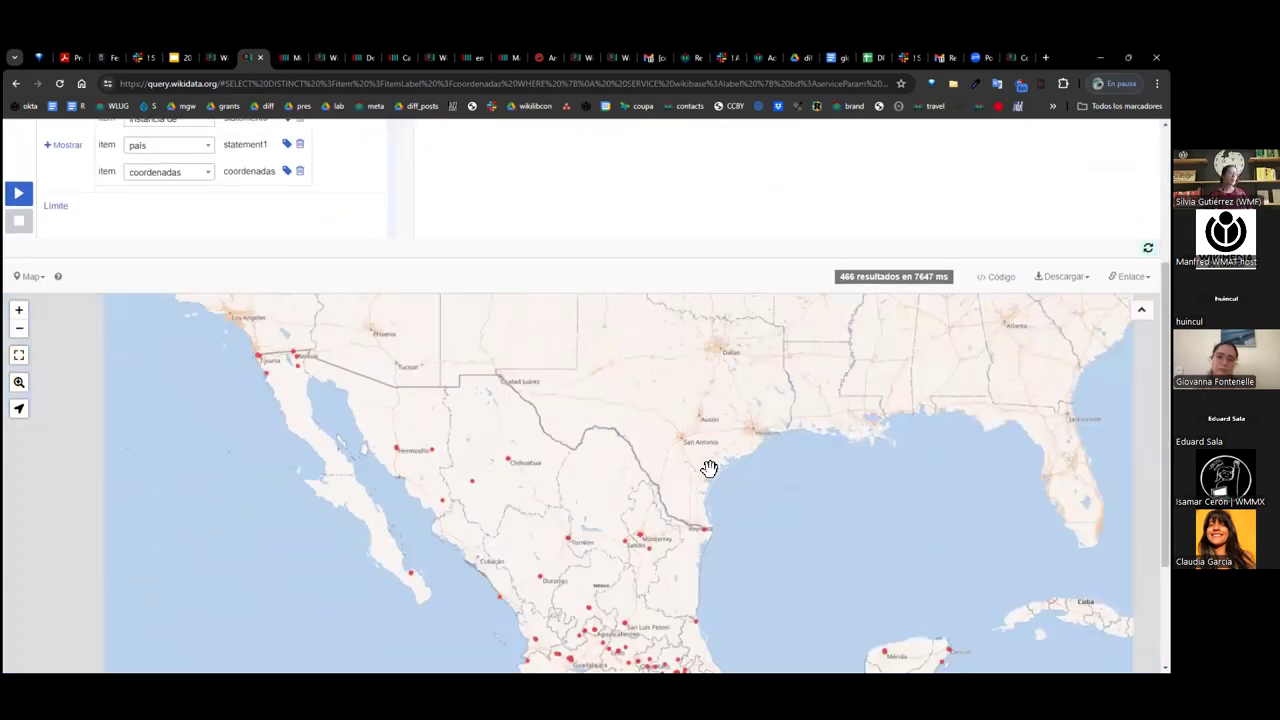
scroll(666, 466, down, 2)
scroll(724, 481, up, 2)
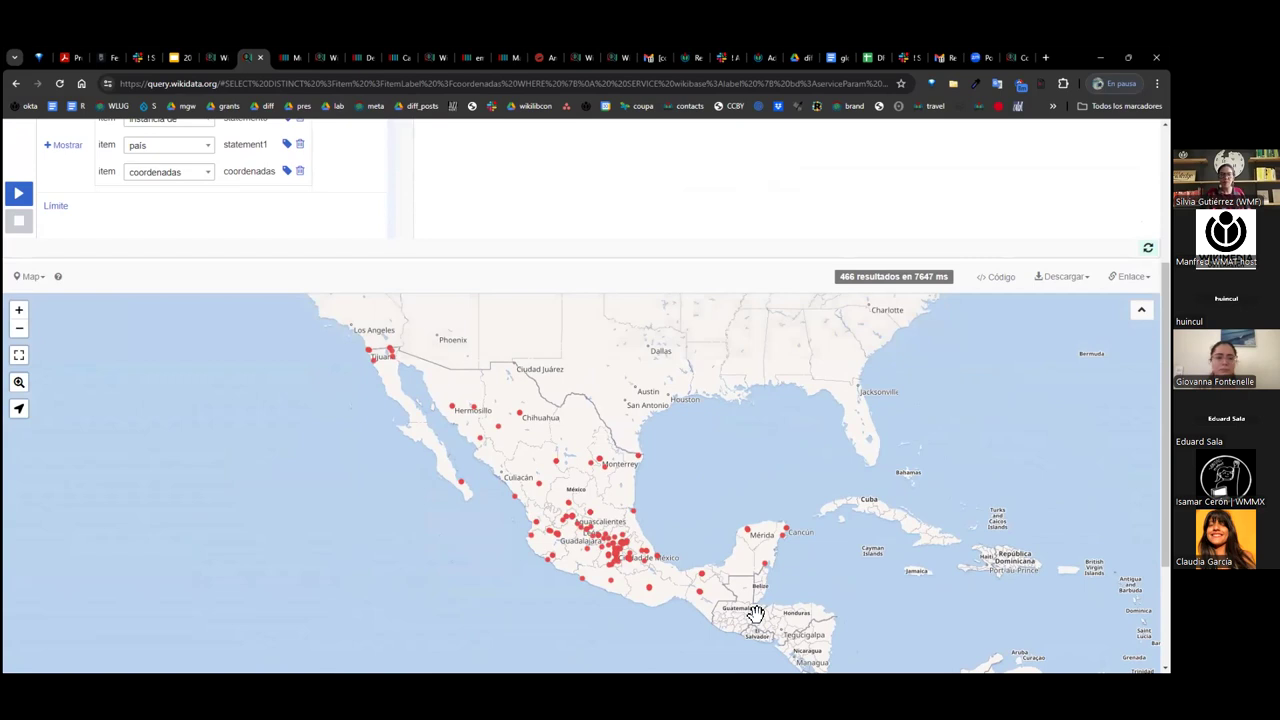
Switch to the Google Slides deck, present from the Wikidata Query Service Tutorial slide and advance to the Museos de Argentina slide.
click(178, 58)
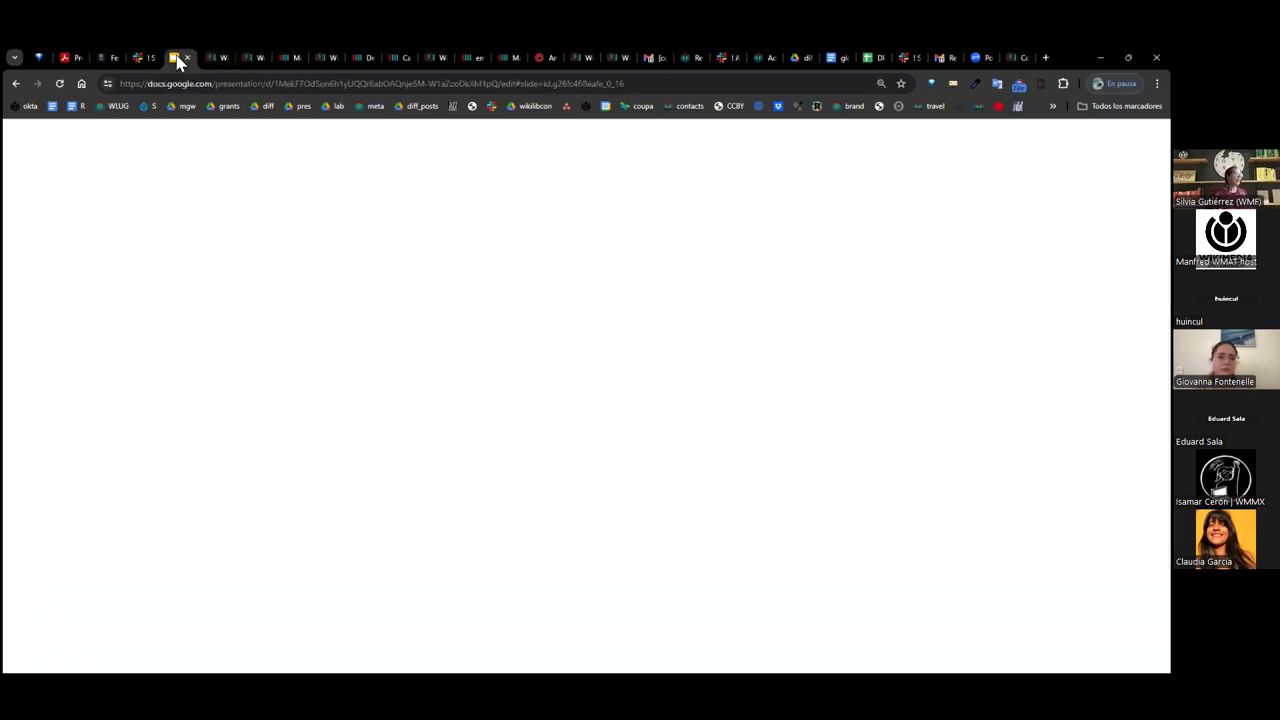
scroll(60, 492, down, 2)
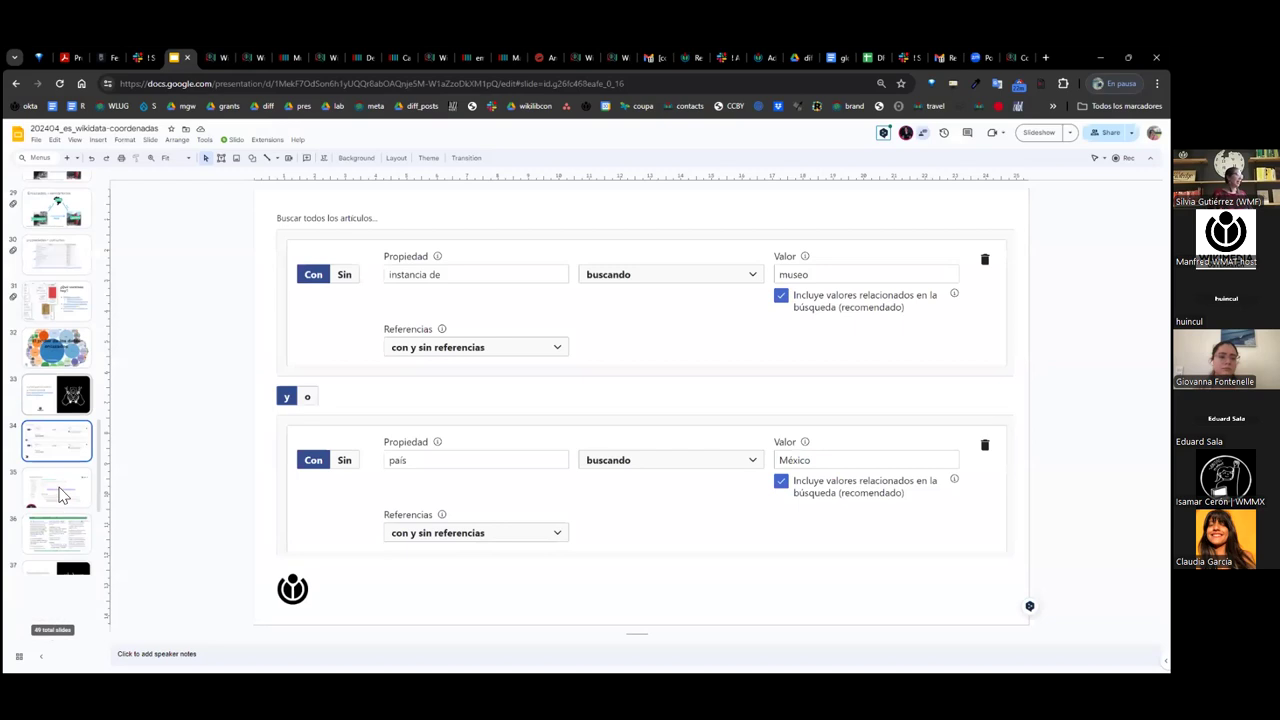
click(60, 492)
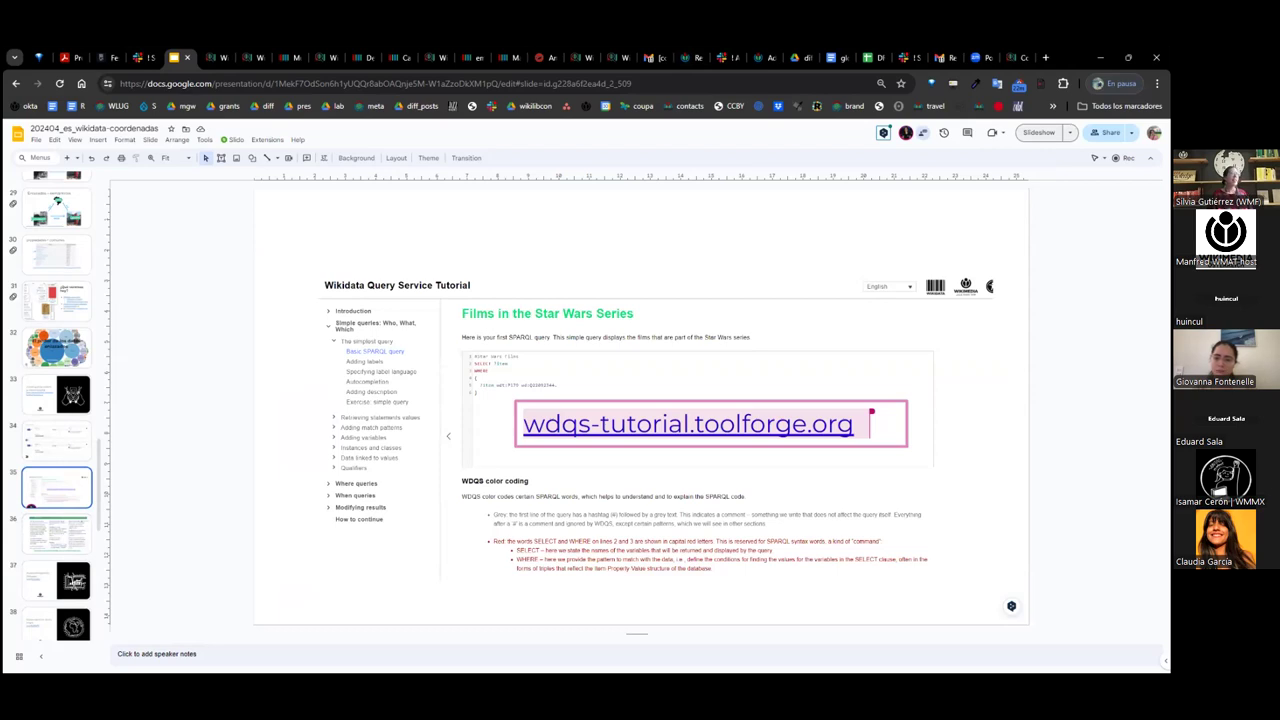
click(1038, 132)
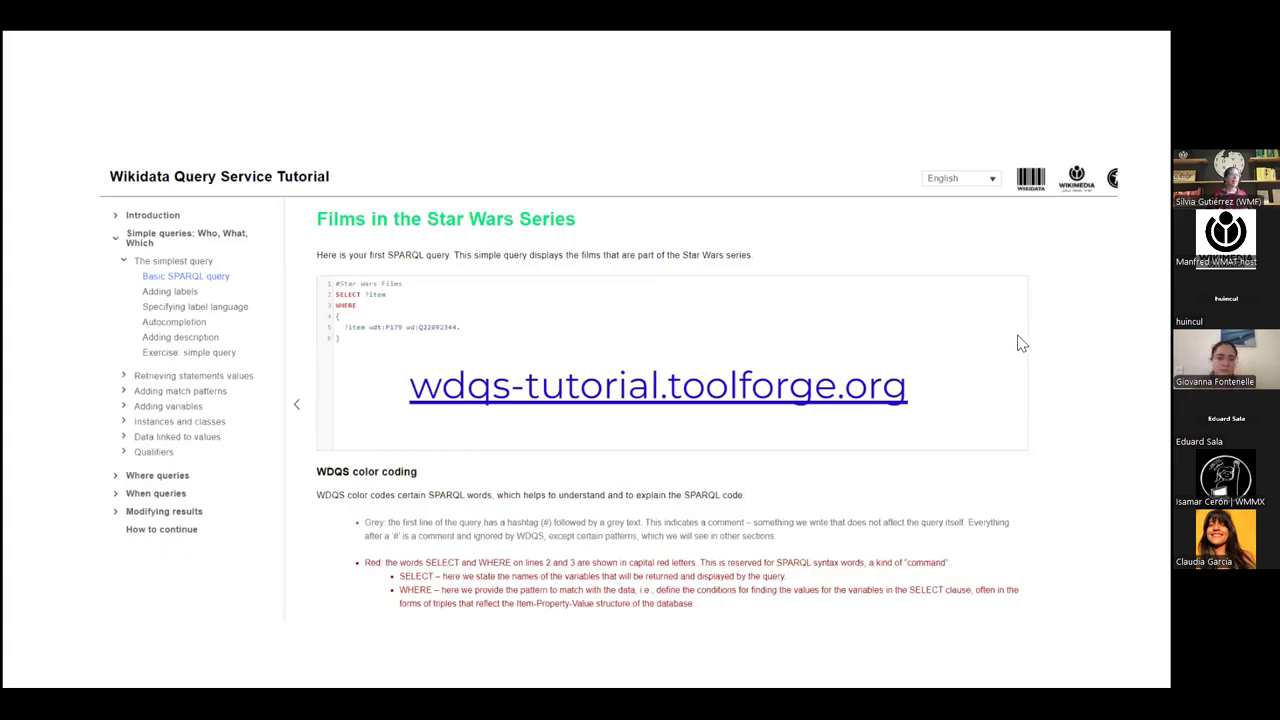
key(Right)
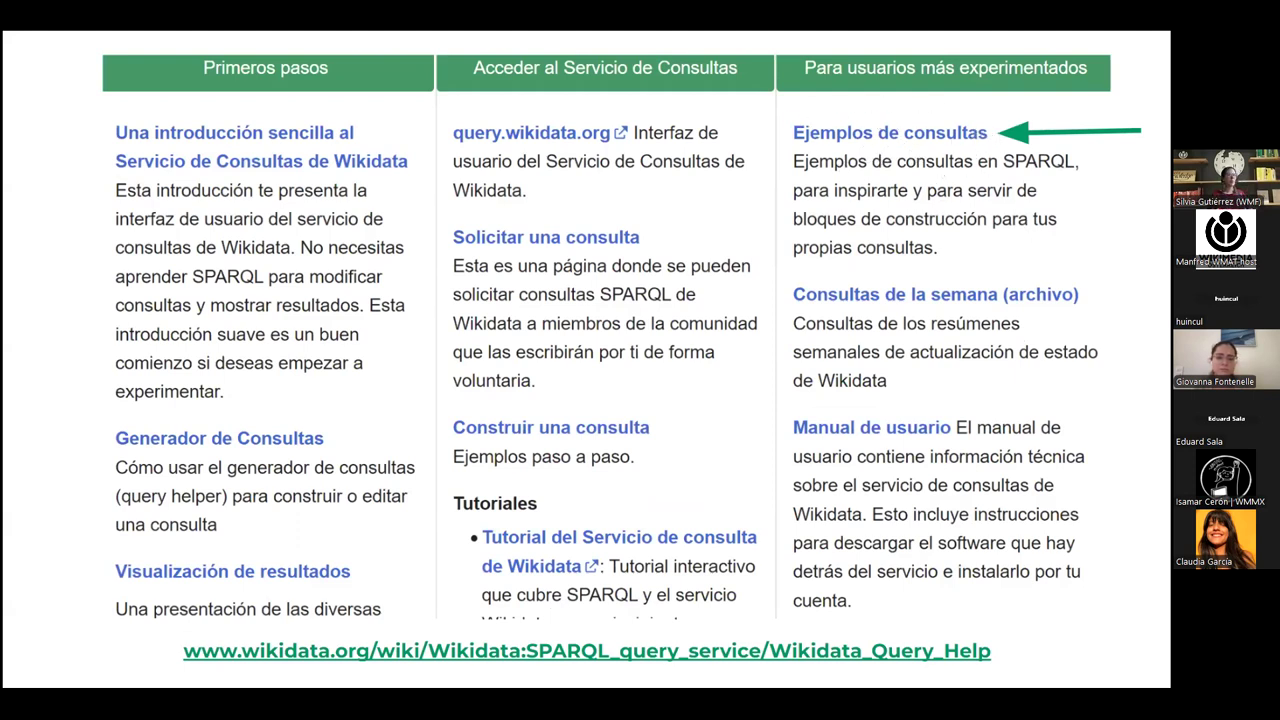
key(Right)
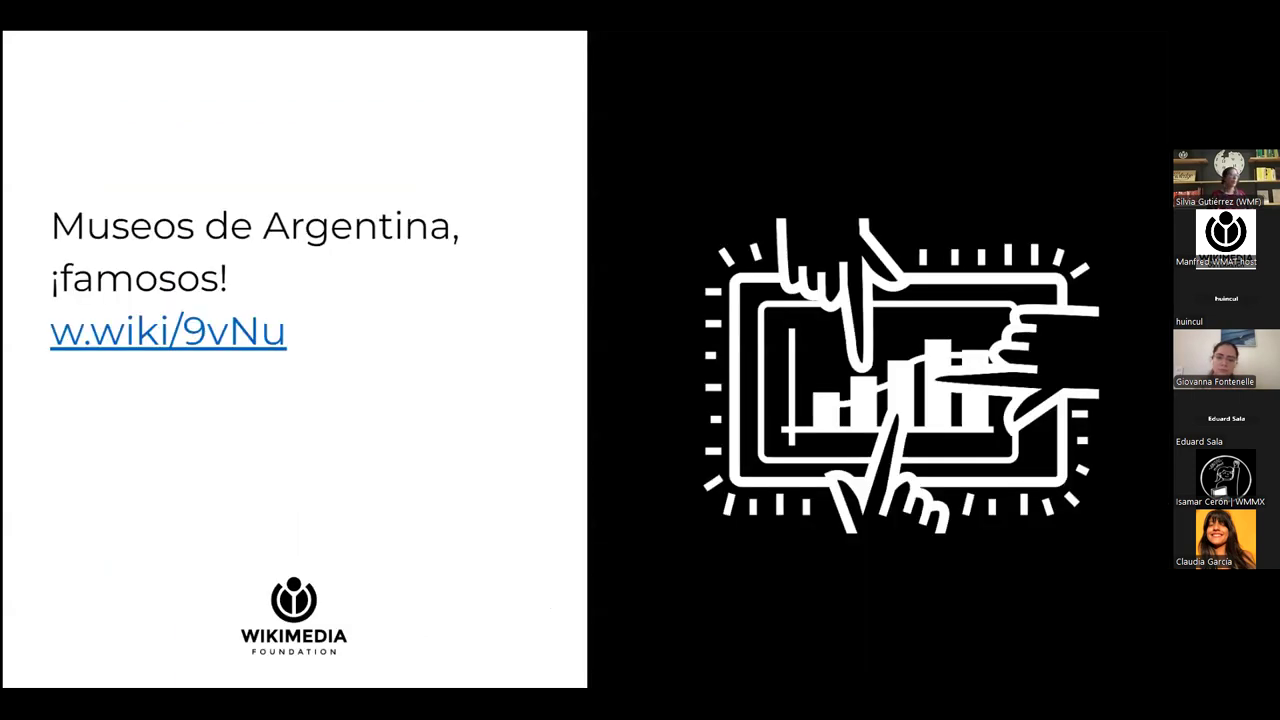
Open the famous Argentine museums query from the slide's w.wiki/9vNu link and run it.
click(228, 337)
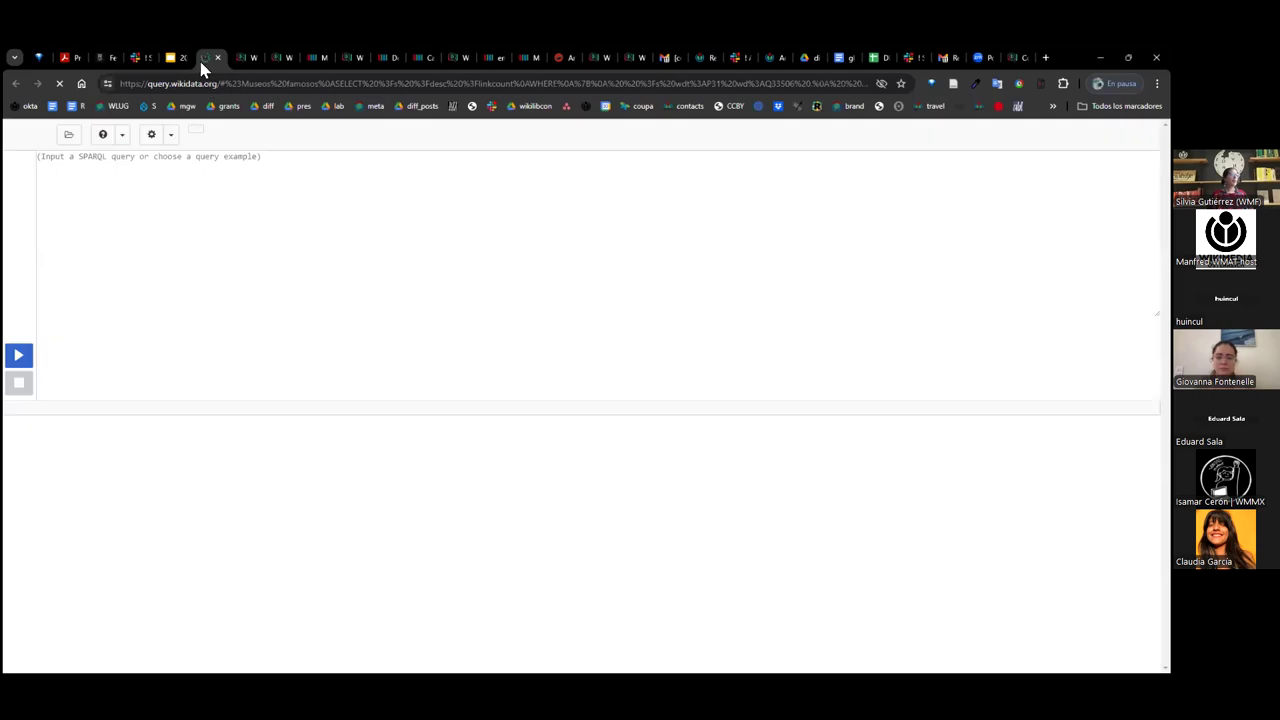
click(174, 57)
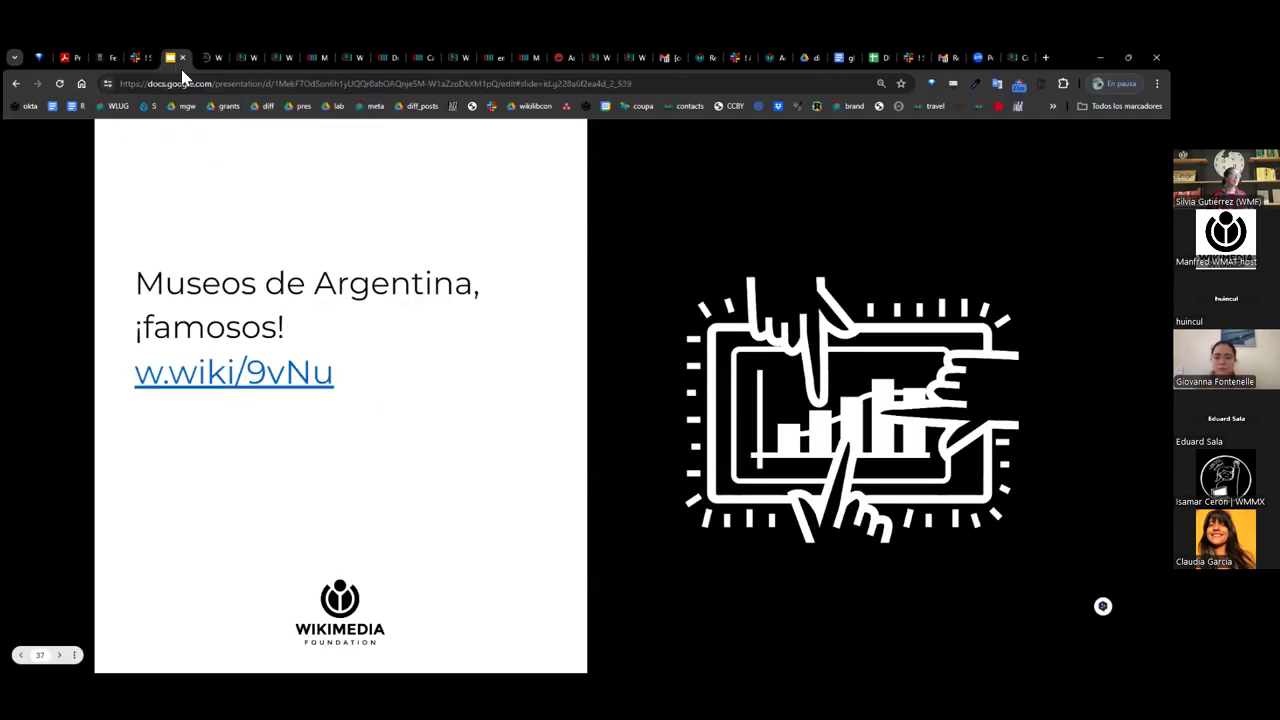
click(212, 58)
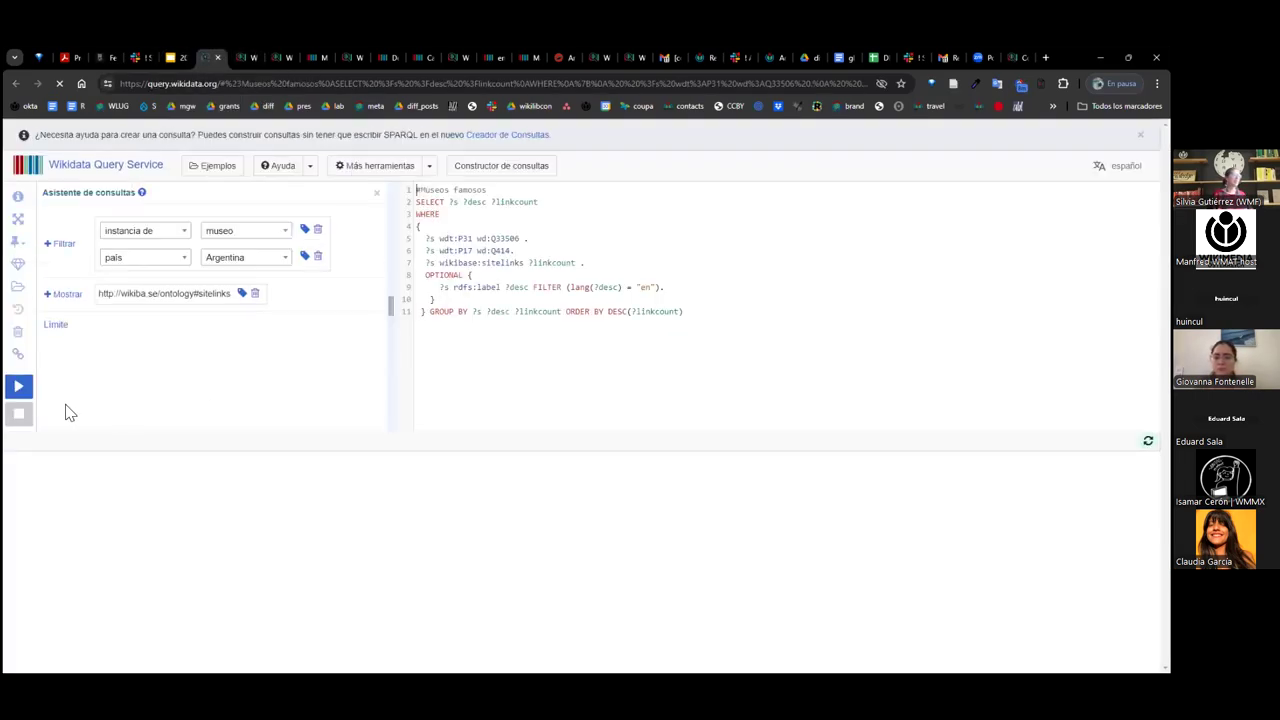
click(20, 389)
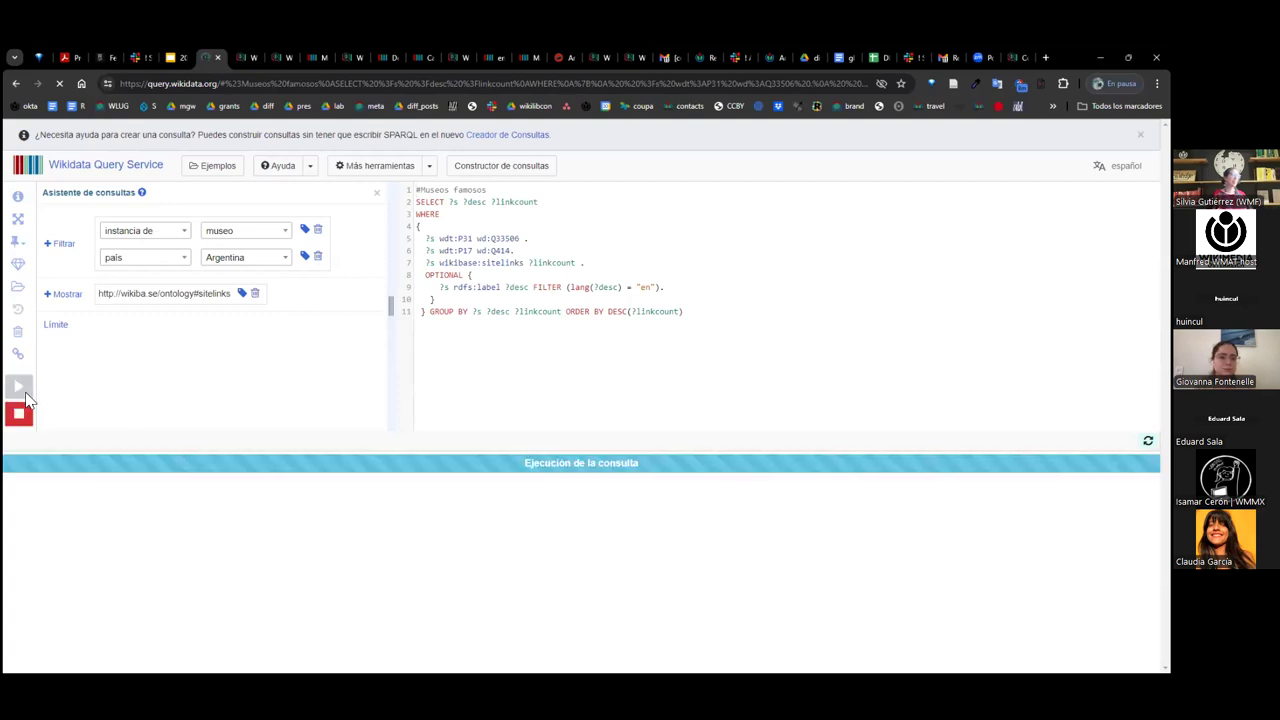
Highlight the GROUP BY and ORDER BY DESC(?linkcount) clause and examine the country value in the code and the query assistant.
drag(683, 311, 424, 311)
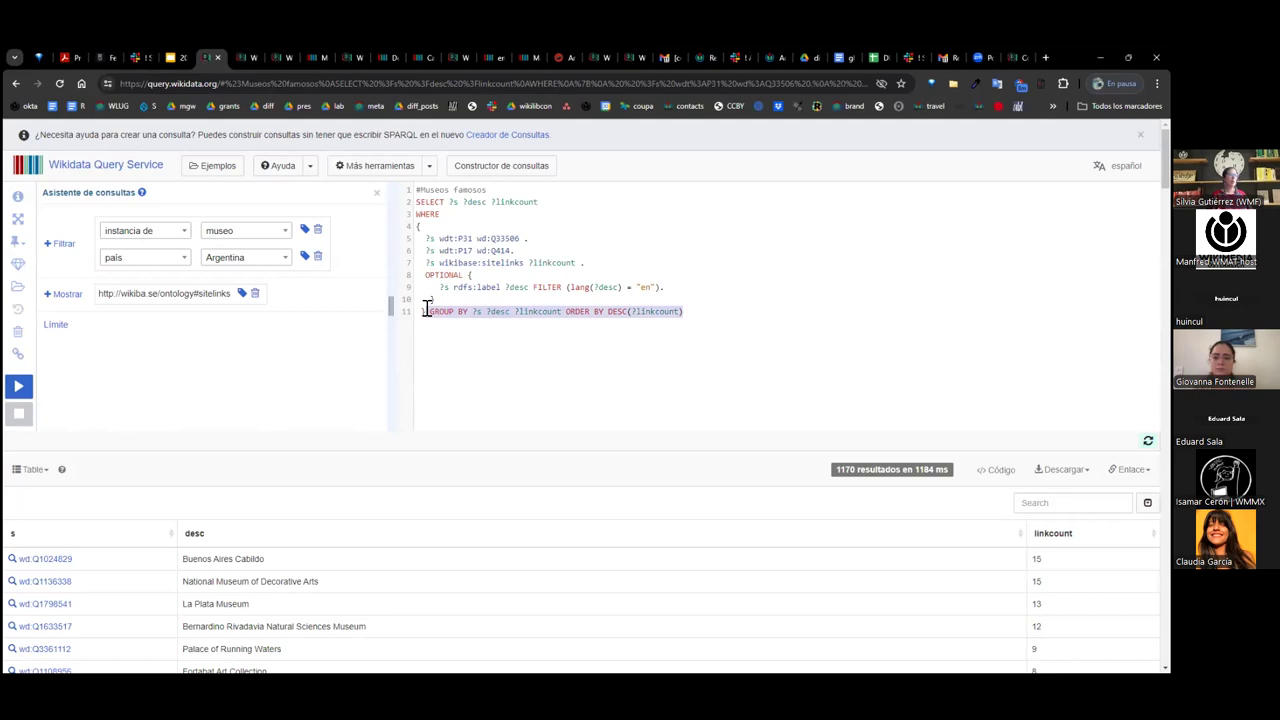
click(687, 330)
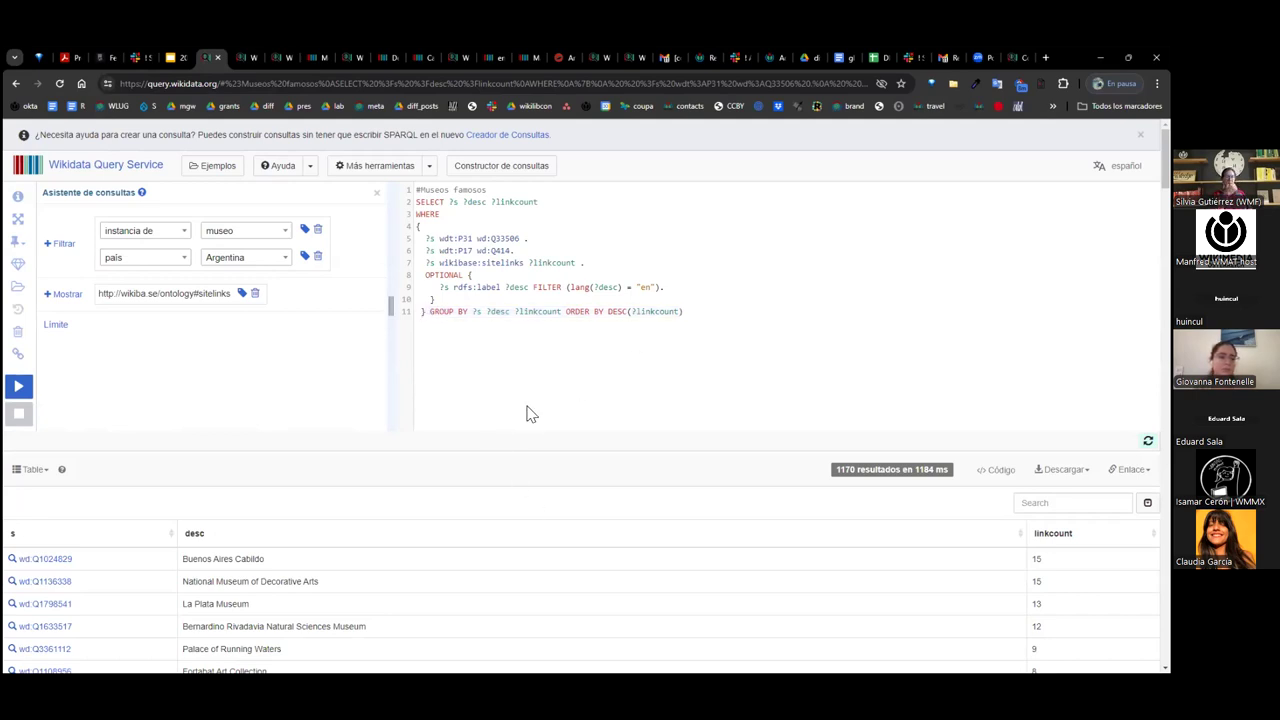
mouse_move(503, 240)
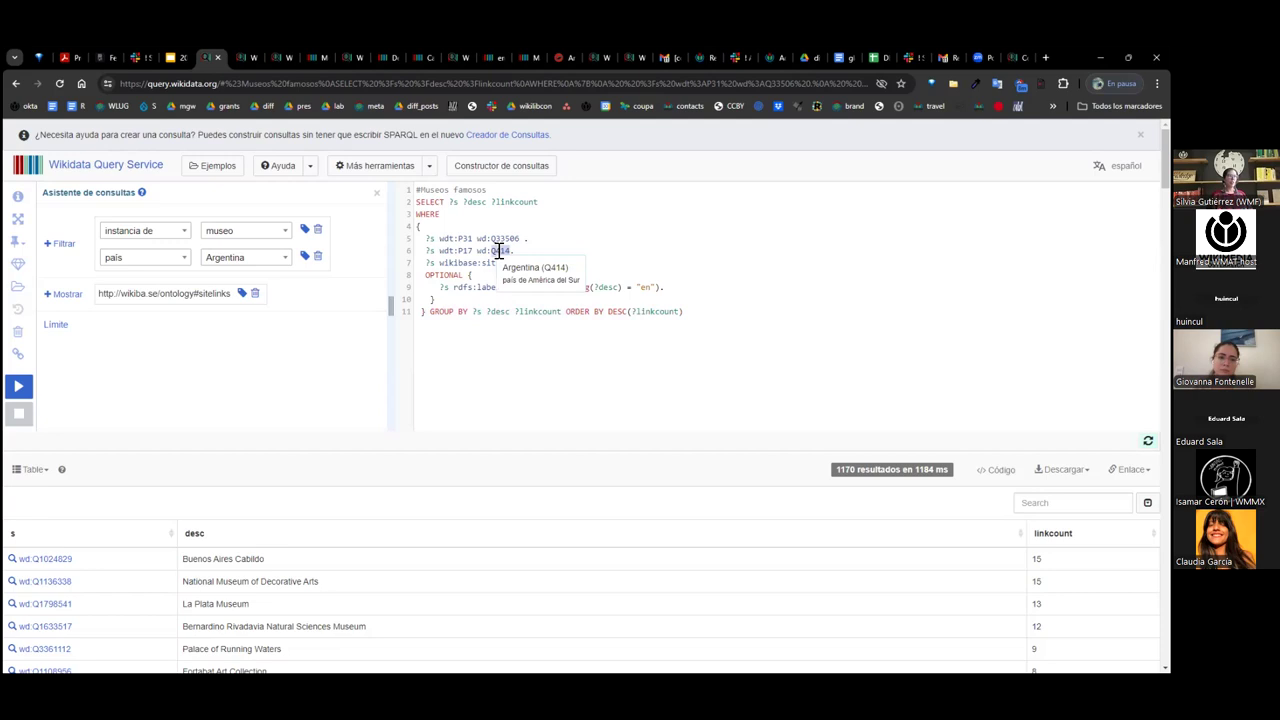
click(265, 258)
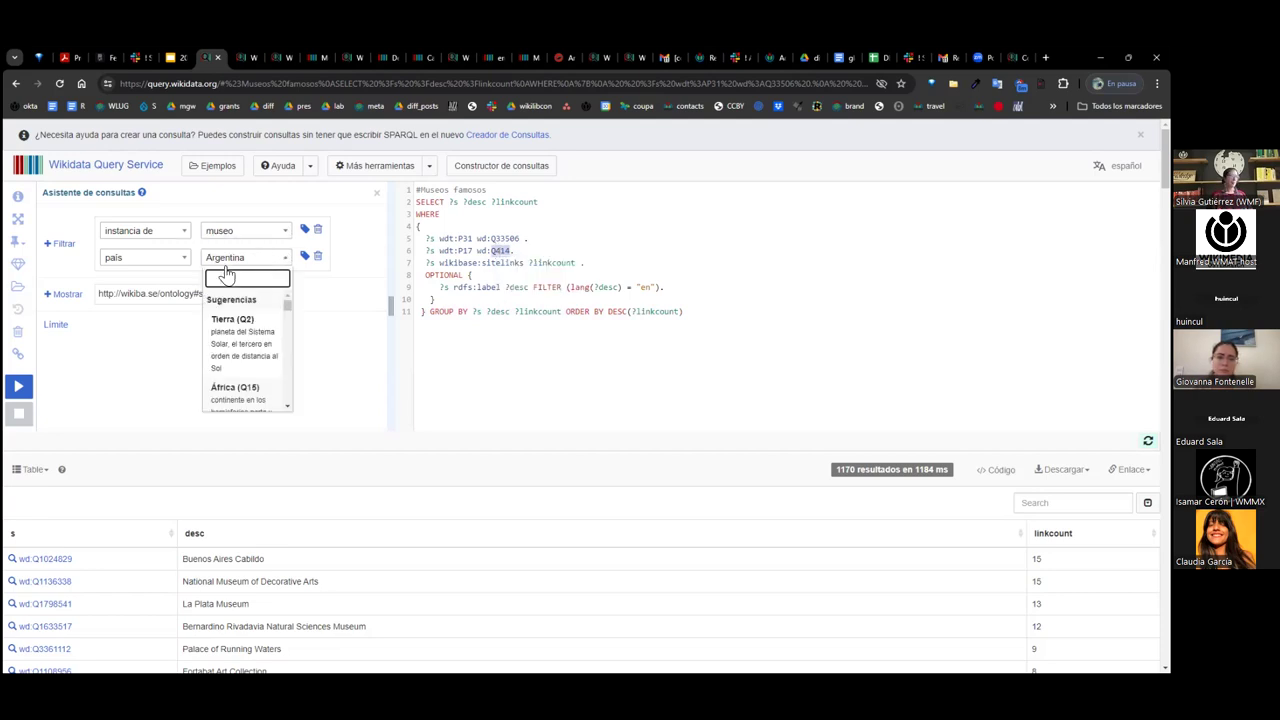
click(703, 314)
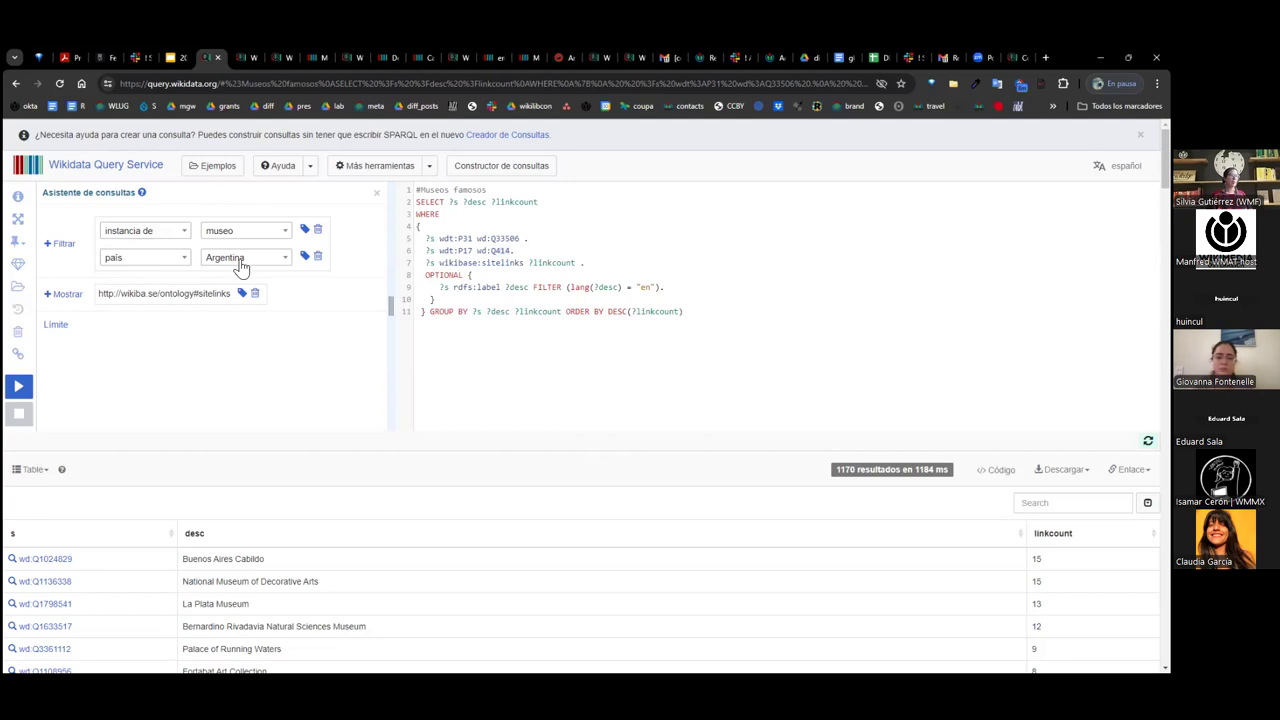
Examine the first museums in the results table, highlighting the top names and the first linkcount value.
scroll(990, 484, down, 1)
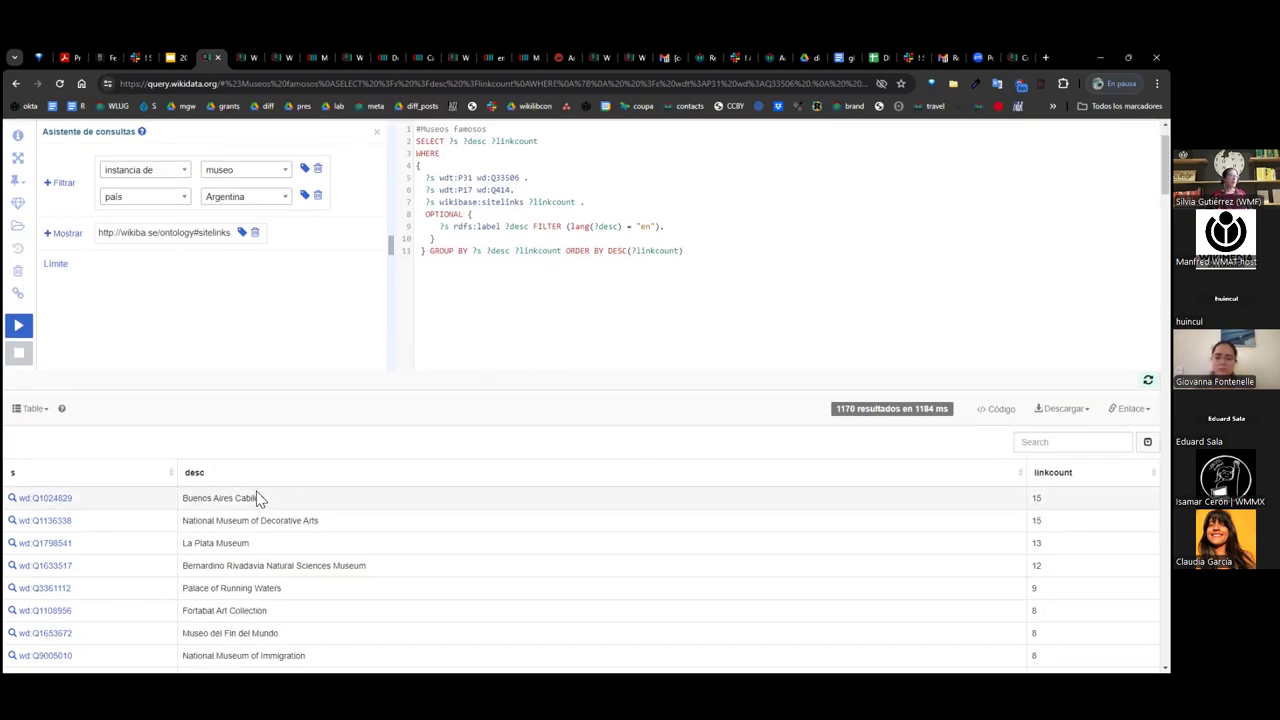
drag(184, 500, 320, 521)
double_click(1037, 497)
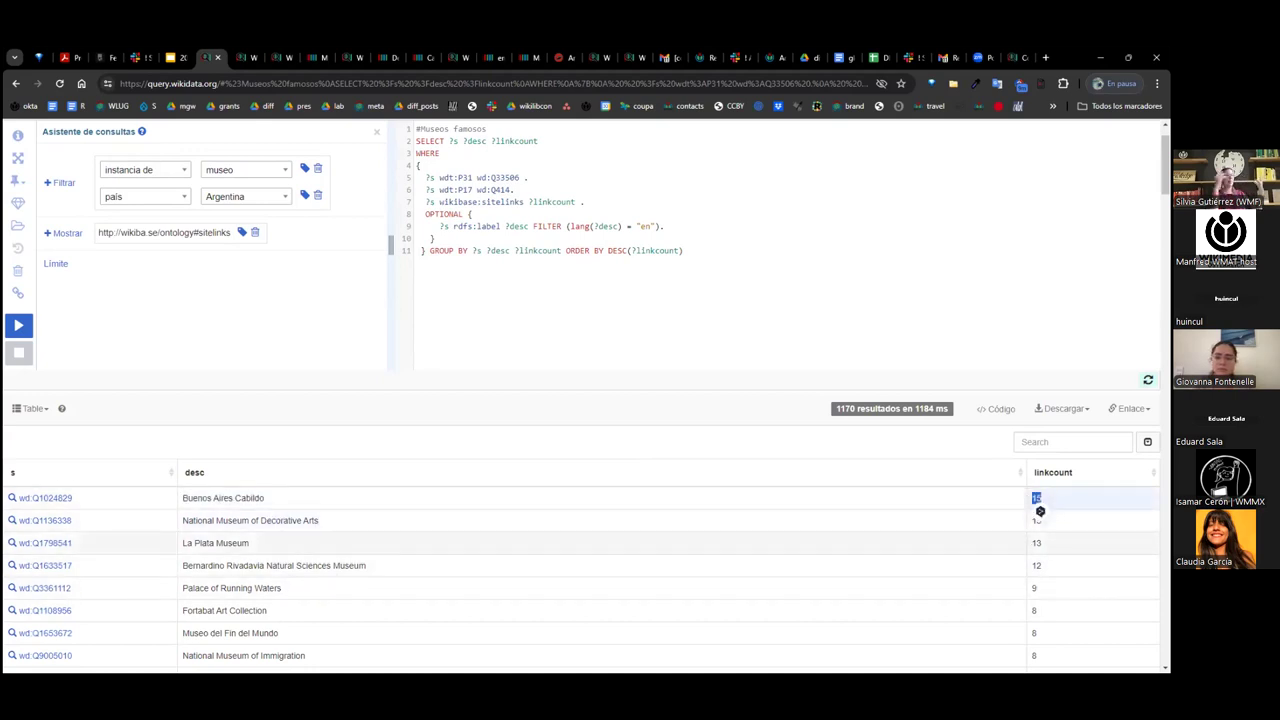
scroll(1040, 511, down, 3)
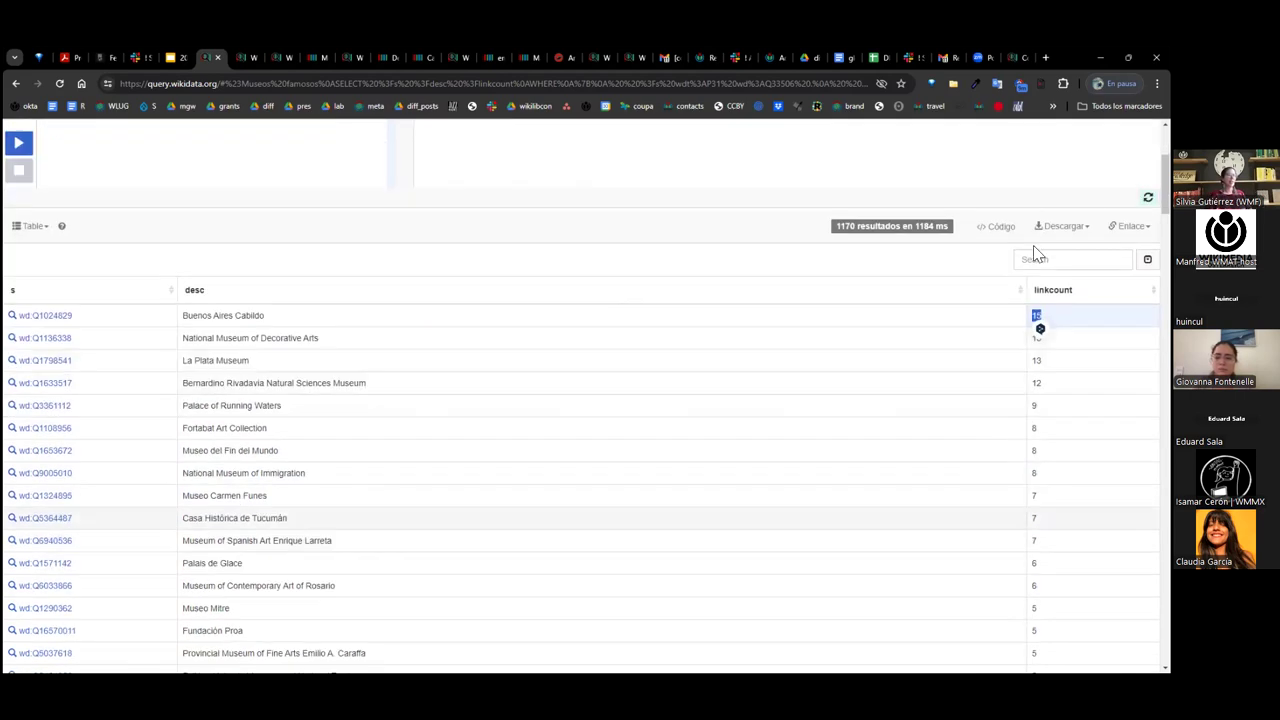
Sort the museum results by linkcount in ascending order and back to descending, and look through the list.
click(1053, 289)
click(1053, 289)
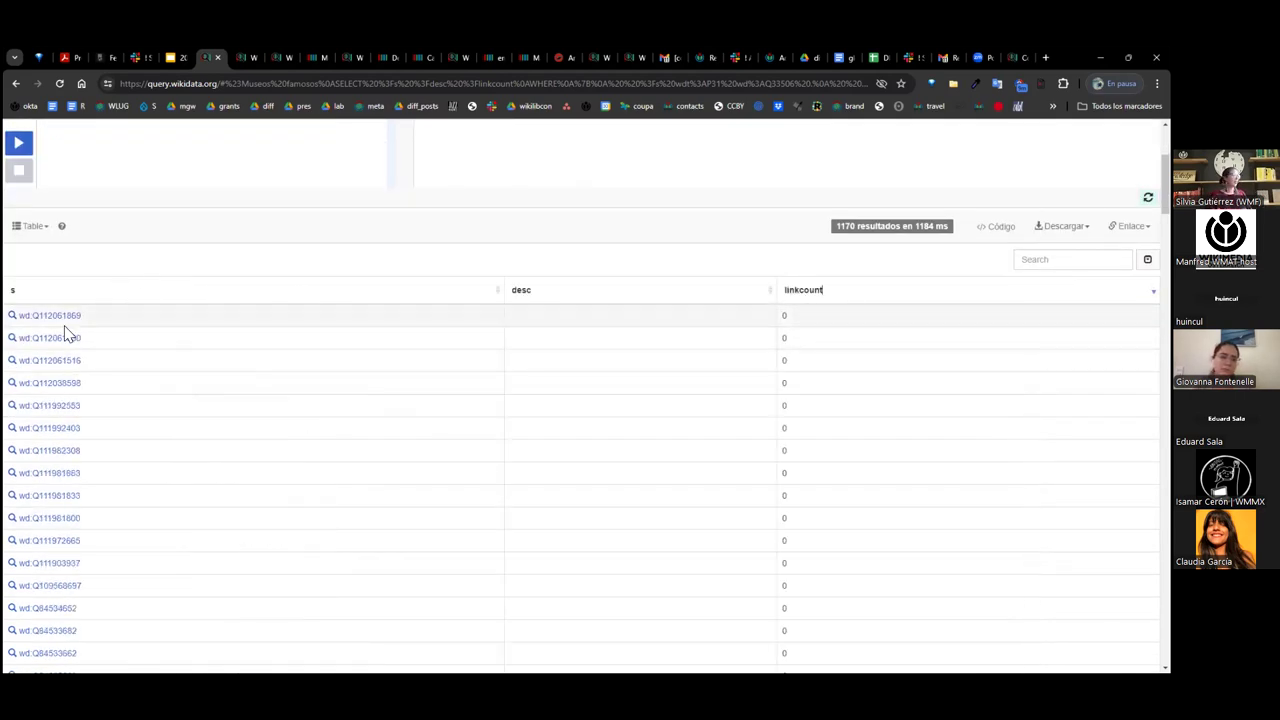
click(856, 296)
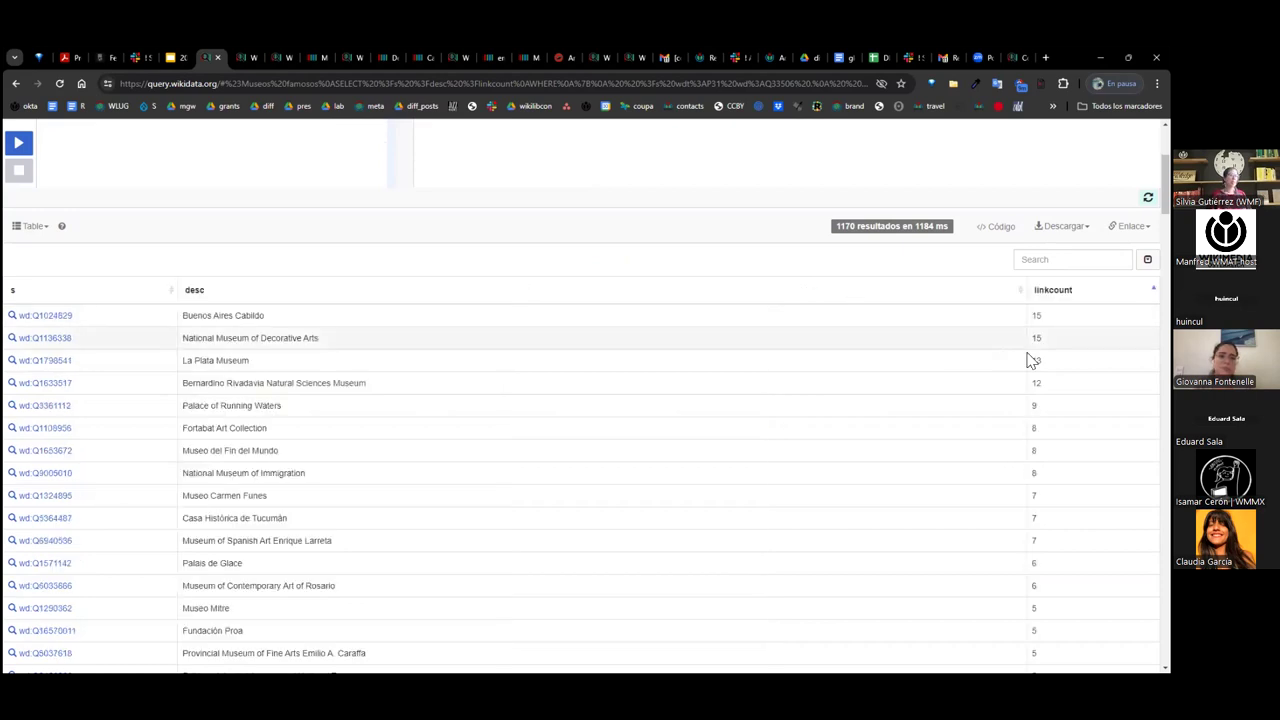
scroll(1029, 360, down, 10)
scroll(346, 514, down, 8)
Return to the Google Slides presentation and advance past the museum count slide to the world map of museums.
click(172, 57)
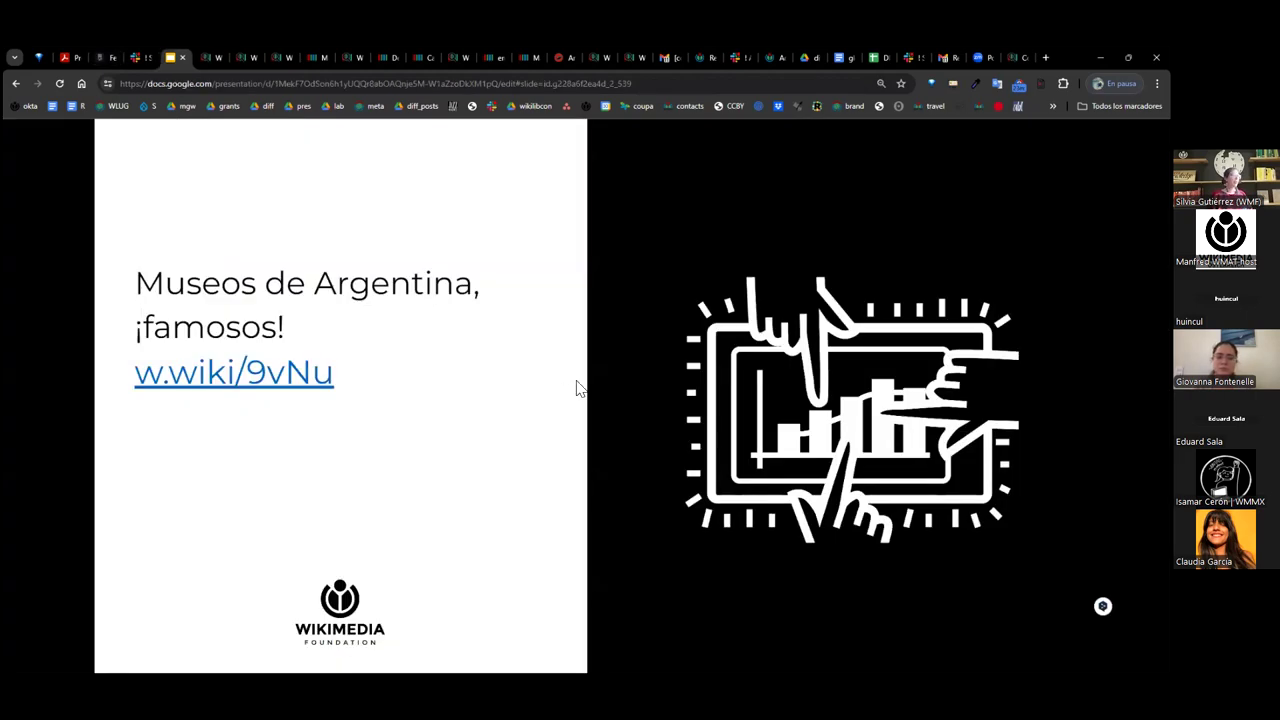
click(158, 416)
click(158, 416)
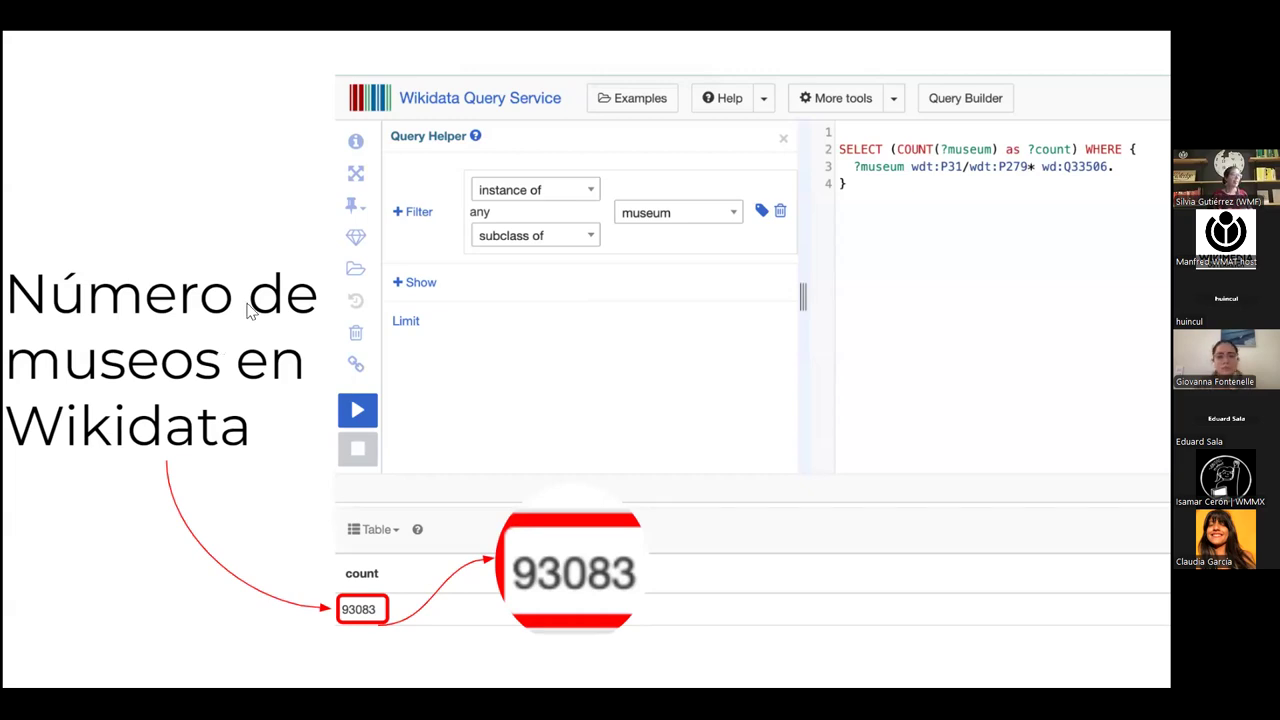
key(Right)
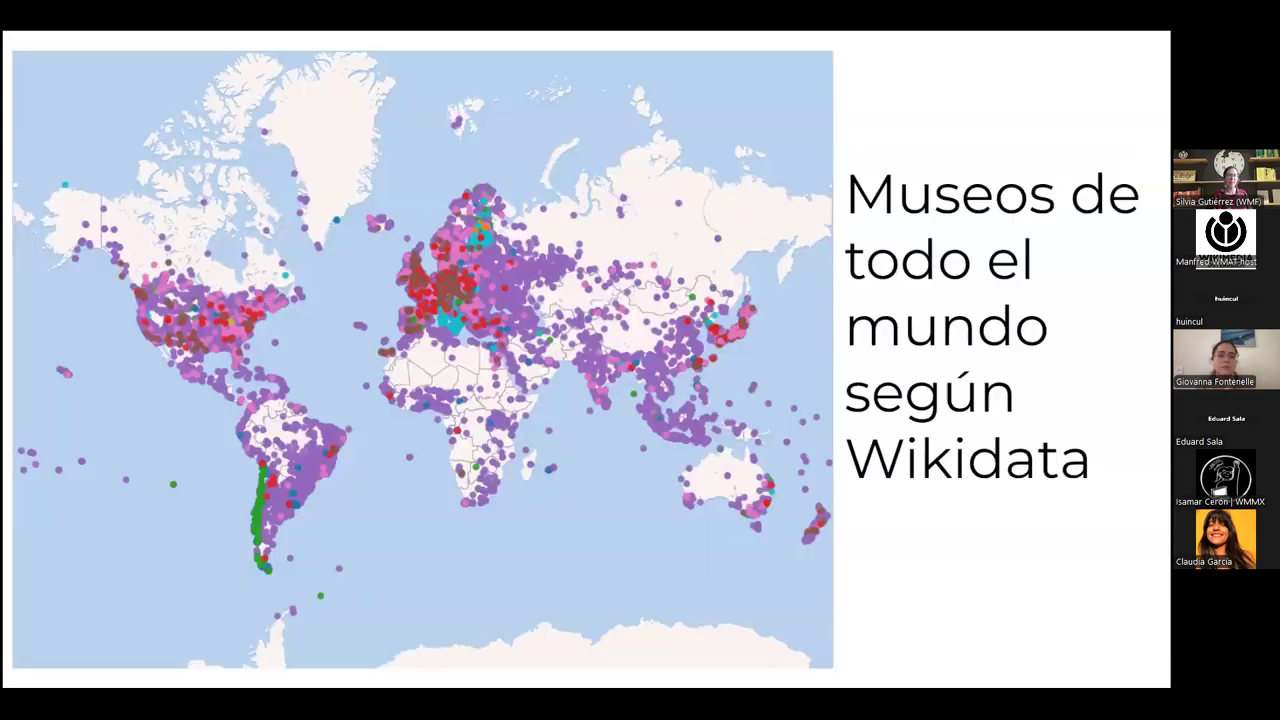
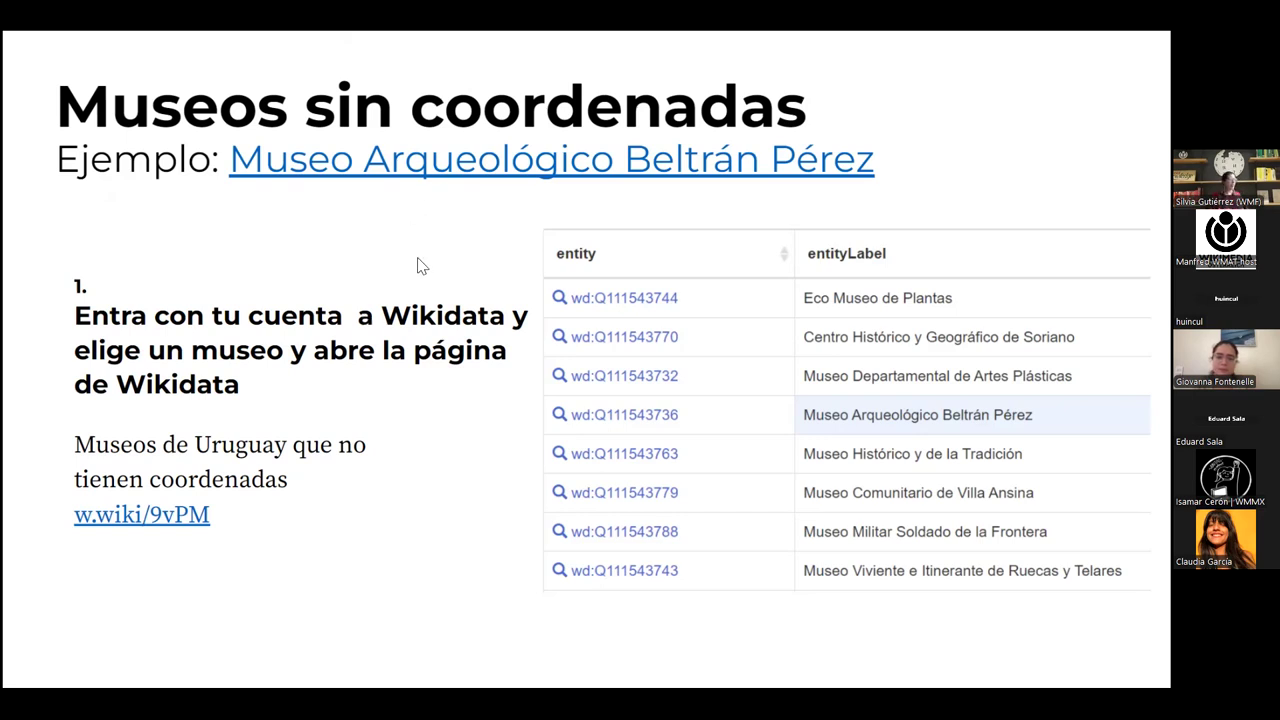
Advance the presentation to the Google Maps instructions slide, and open the wikidata.org main page in a new browser tab.
key(Right)
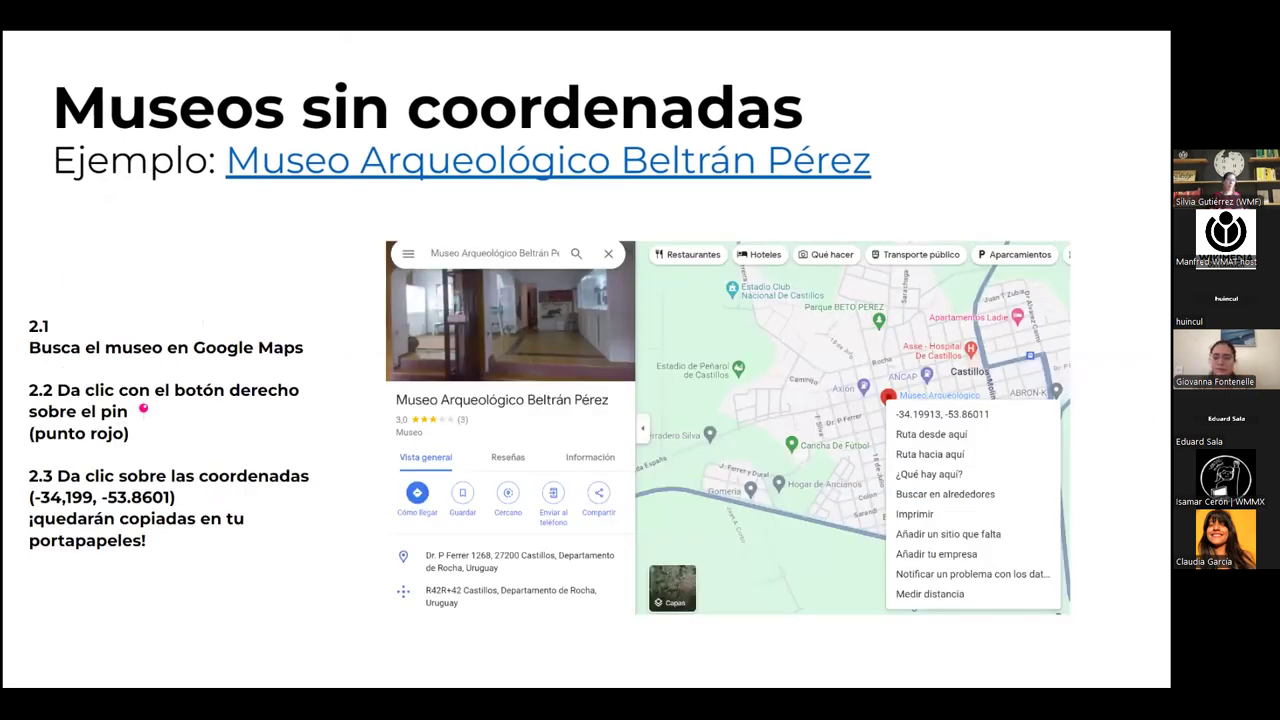
key(alt+Tab)
key(ctrl+t)
text(es)
key(BackSpace)
key(BackSpace)
key(BackSpace)
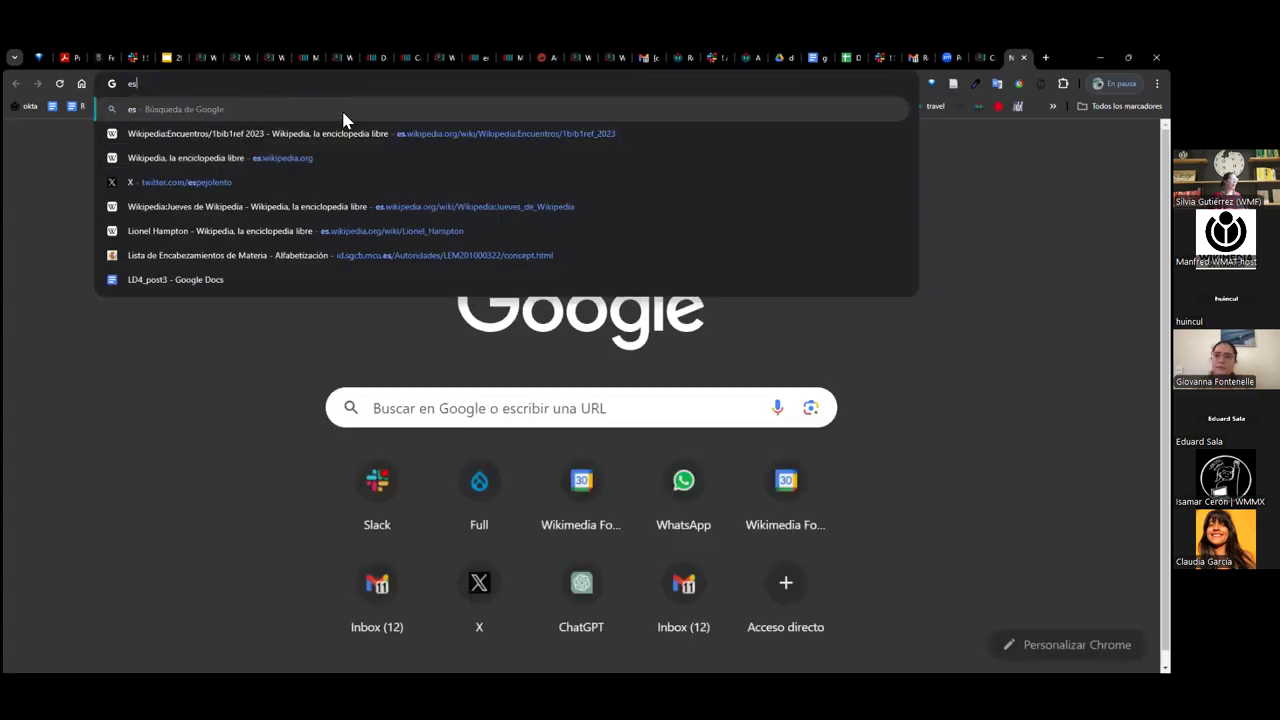
text(wikidata.)
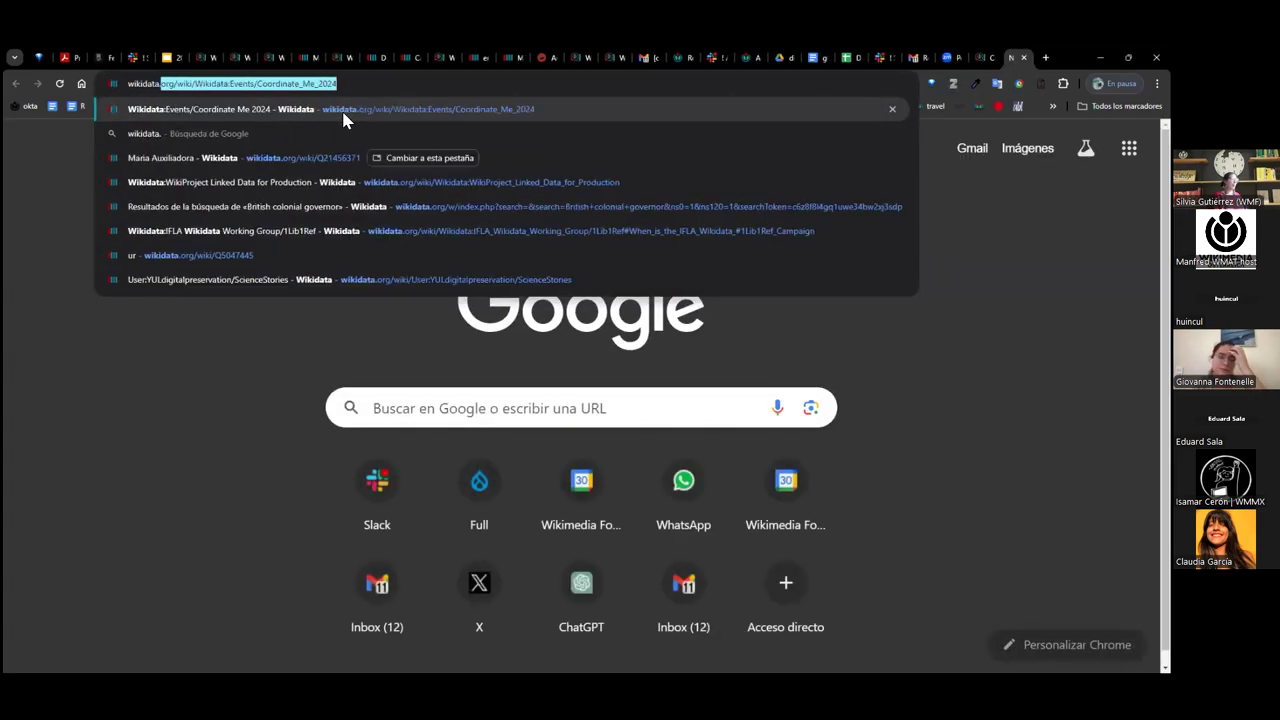
key(Return)
drag(217, 83, 500, 119)
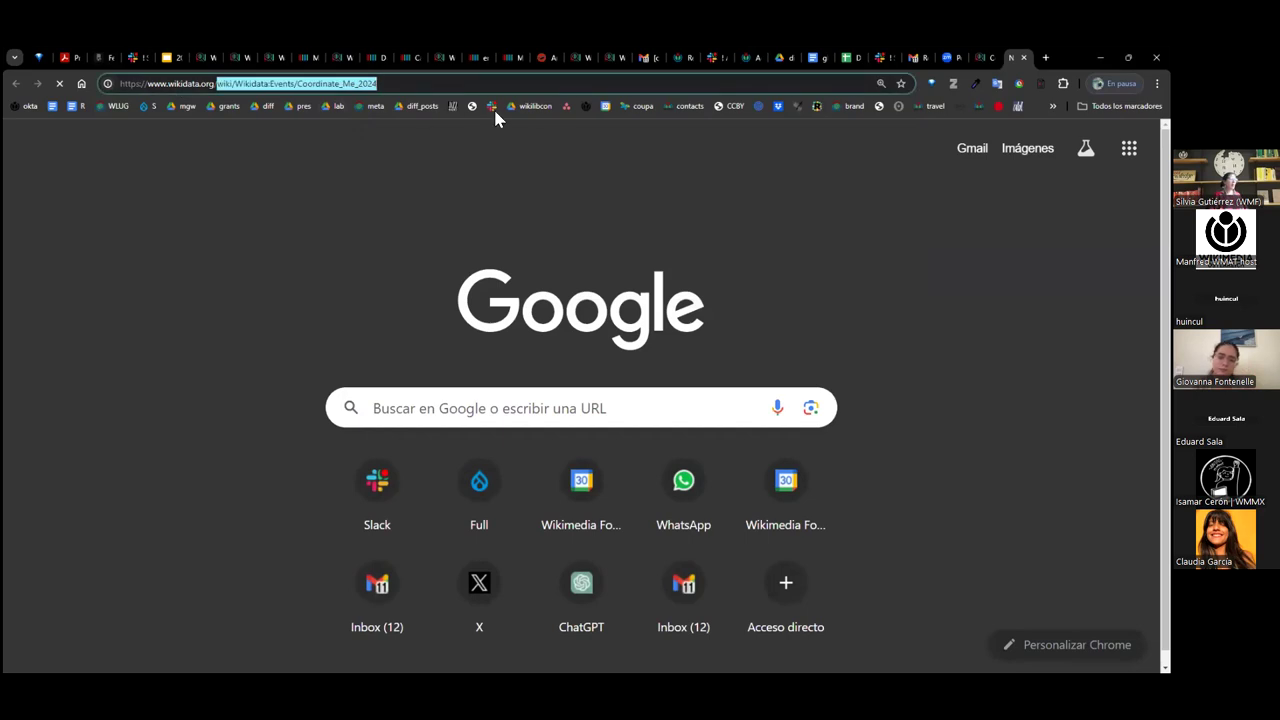
key(BackSpace)
key(Return)
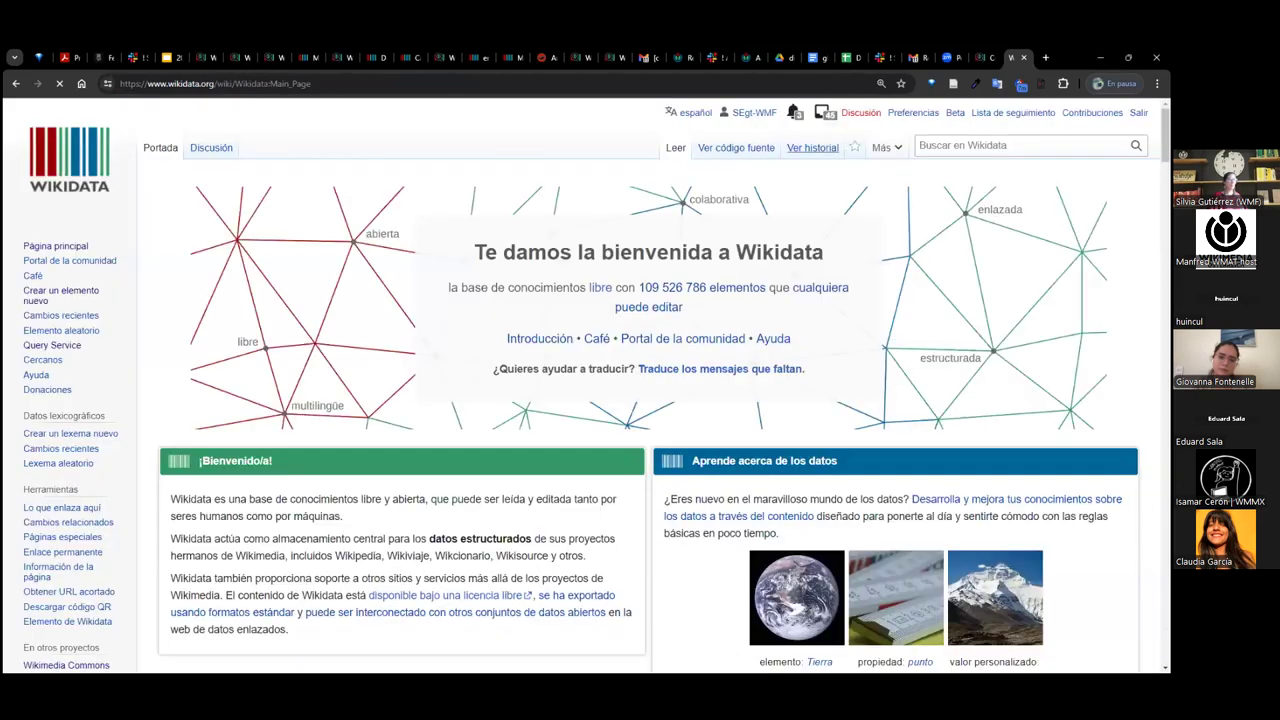
Log out of Wikidata, open the log-in page and point out its username and password fields.
click(1138, 112)
click(172, 260)
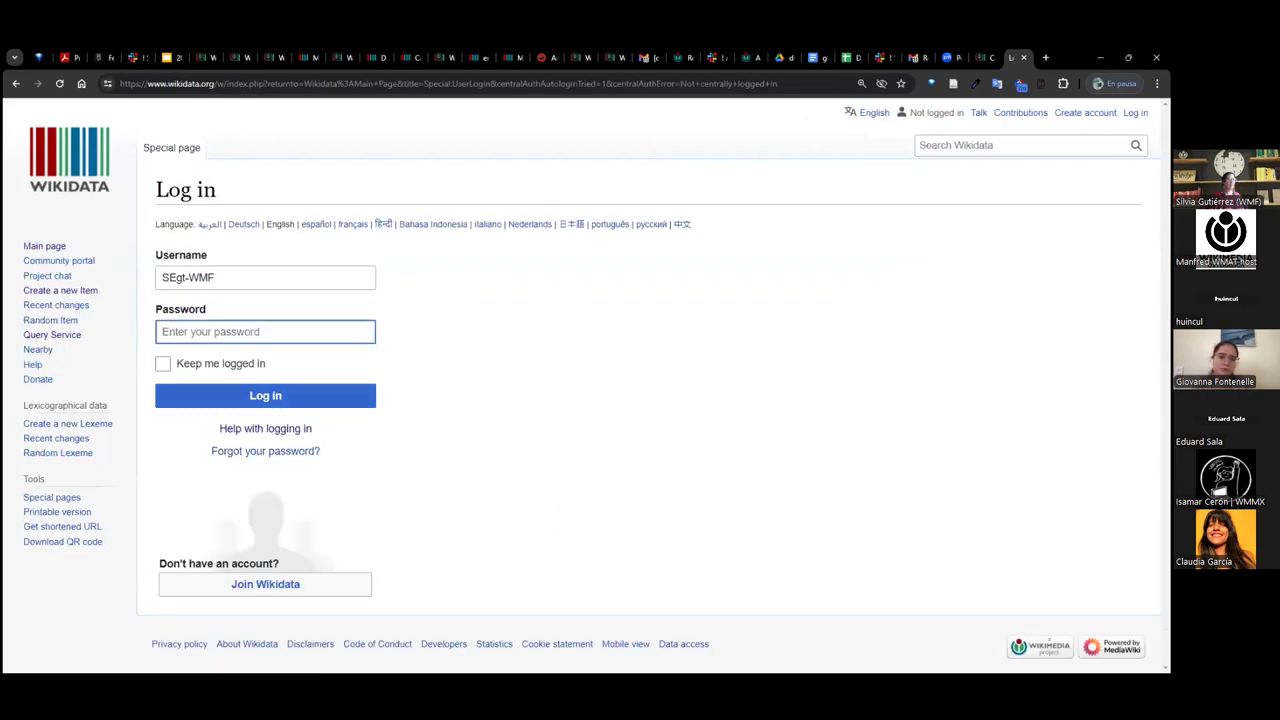
click(286, 277)
drag(183, 279, 229, 277)
key(ctrl+a)
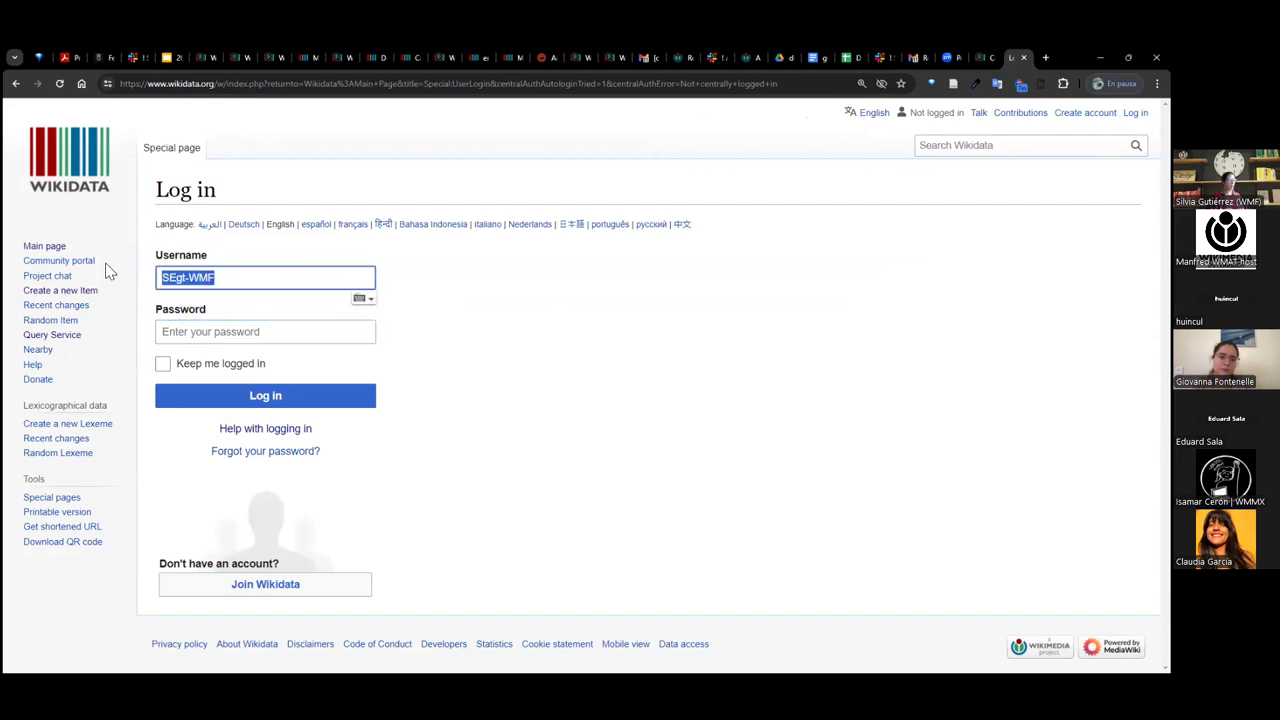
click(247, 332)
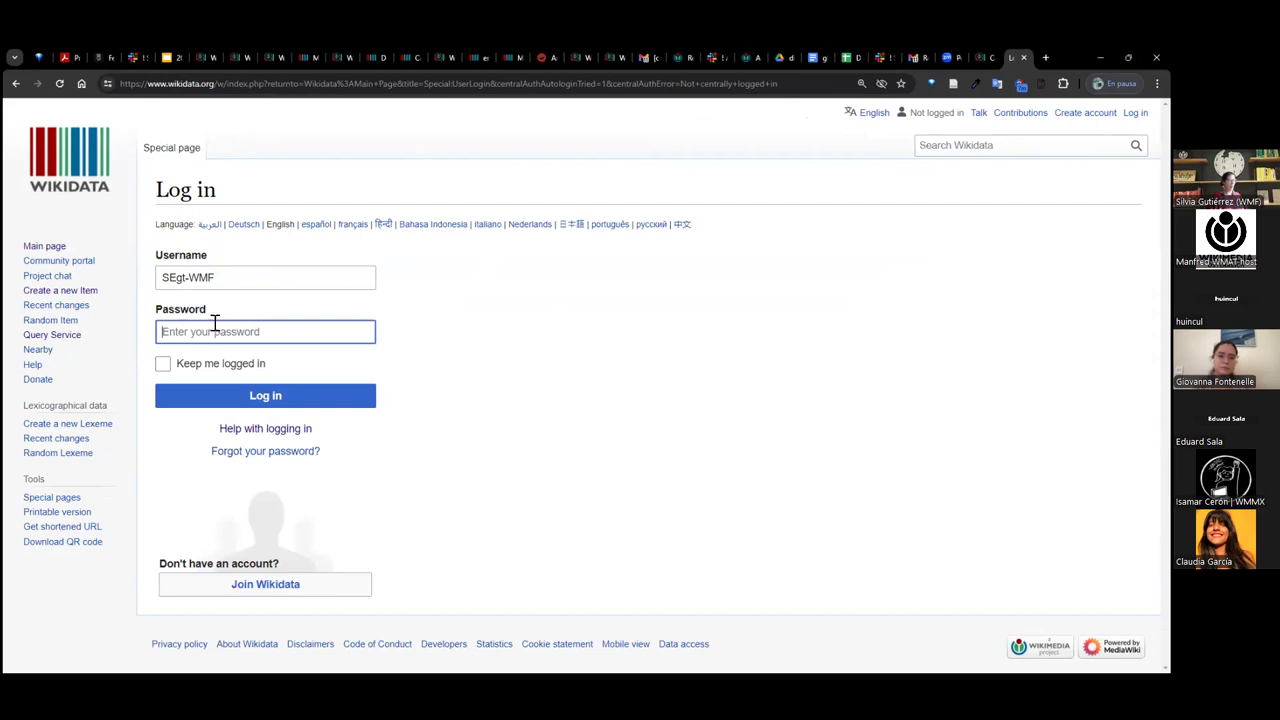
Open the account creation form and go through its username, password, confirmation, email and CAPTCHA fields down to the submission control.
click(282, 592)
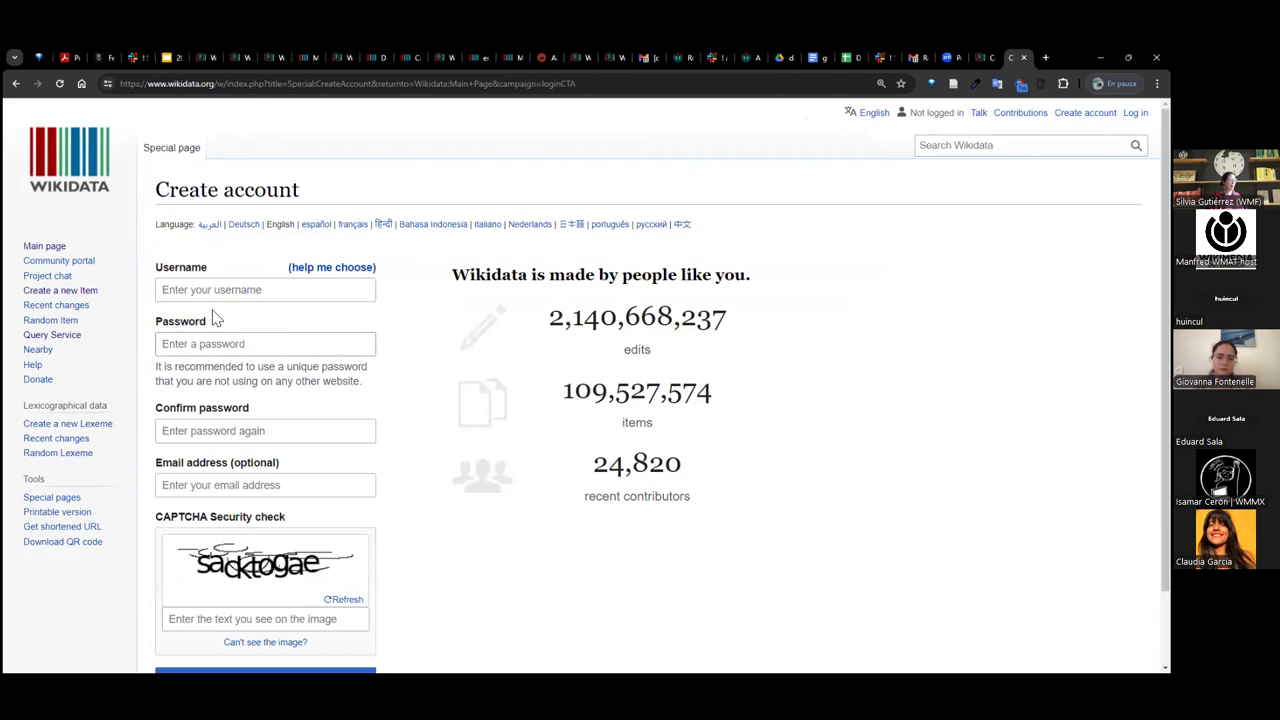
click(212, 289)
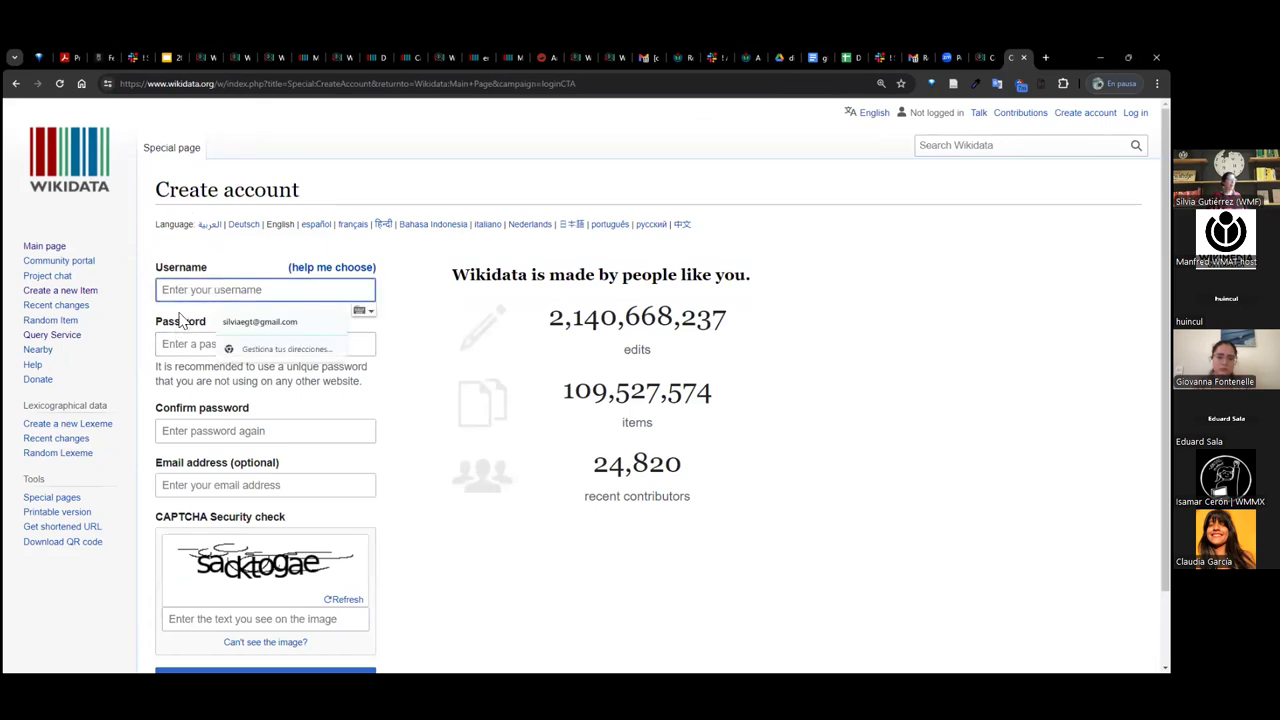
click(190, 344)
click(180, 431)
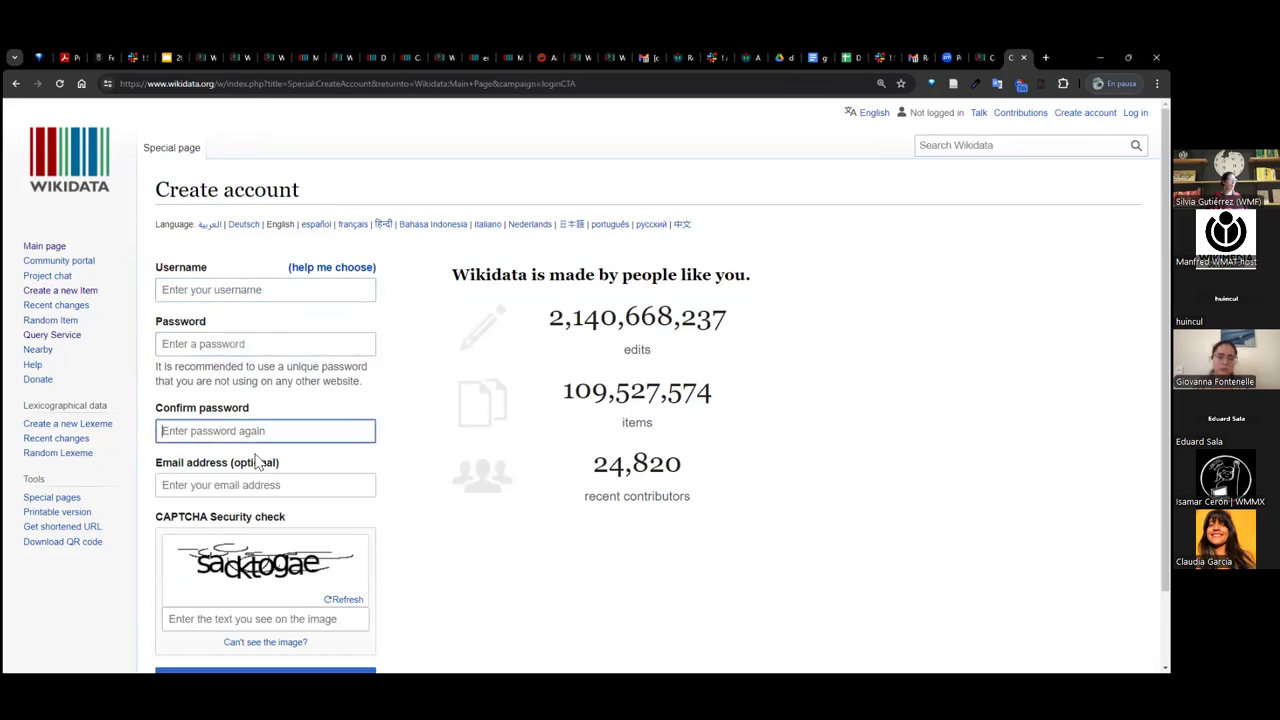
click(238, 486)
click(272, 618)
scroll(494, 566, down, 1)
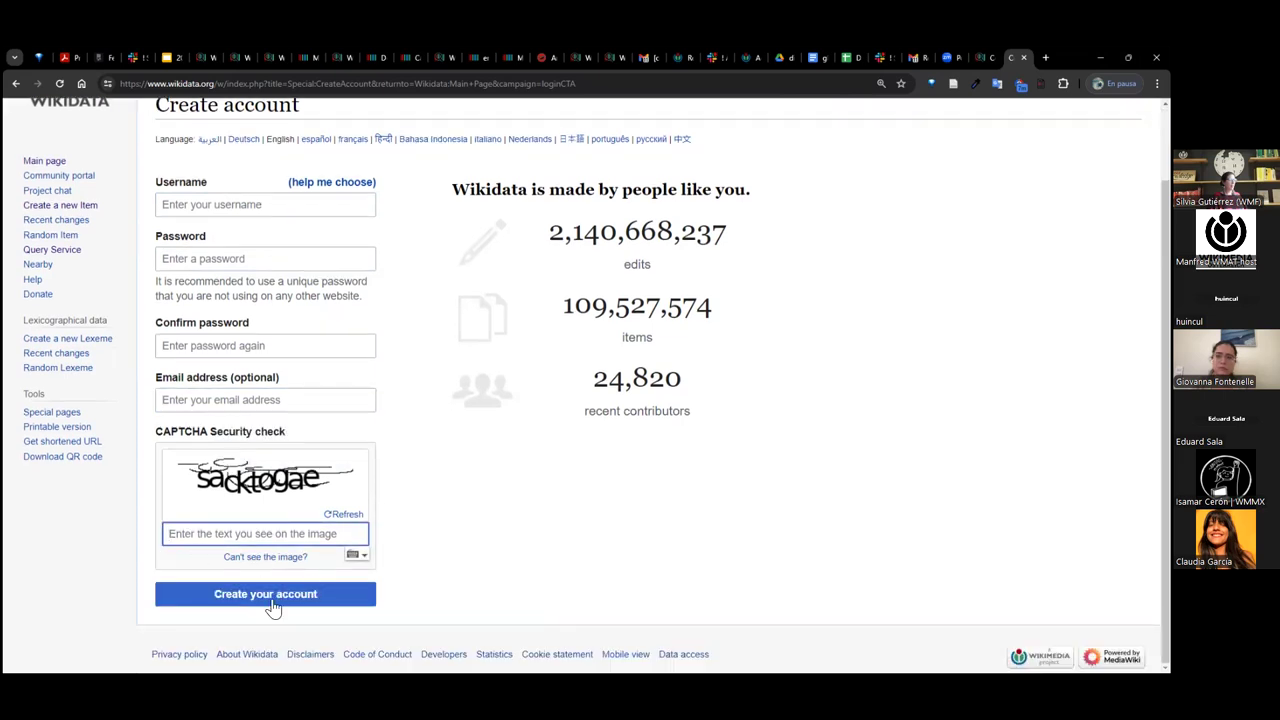
scroll(860, 238, up, 1)
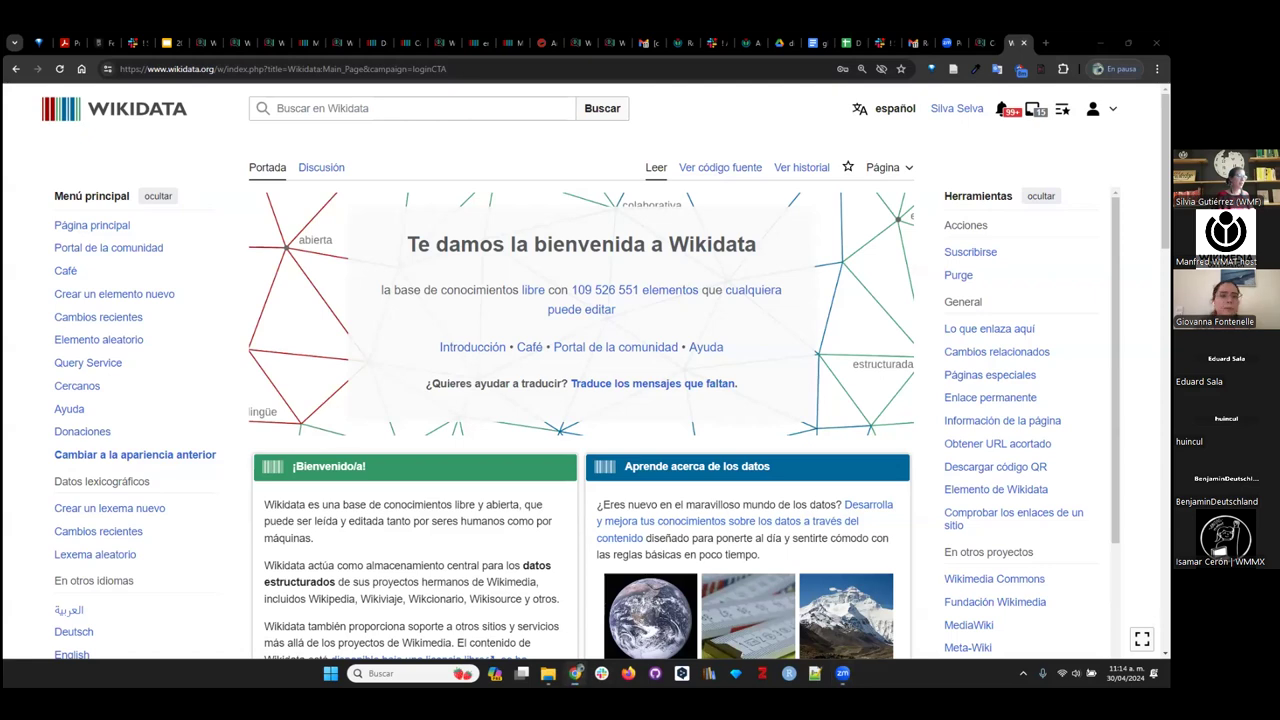
Open an incognito browser window and load wikidata.org in it.
right_click(575, 673)
right_click(575, 673)
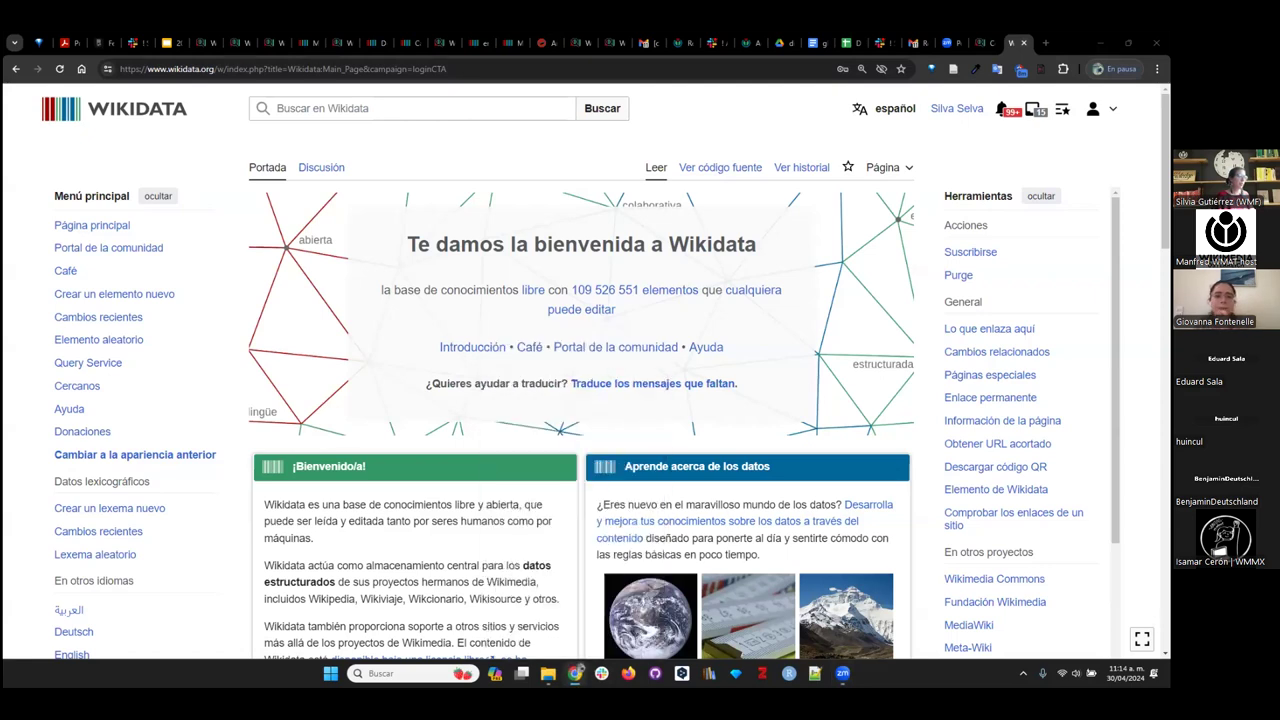
right_click(575, 673)
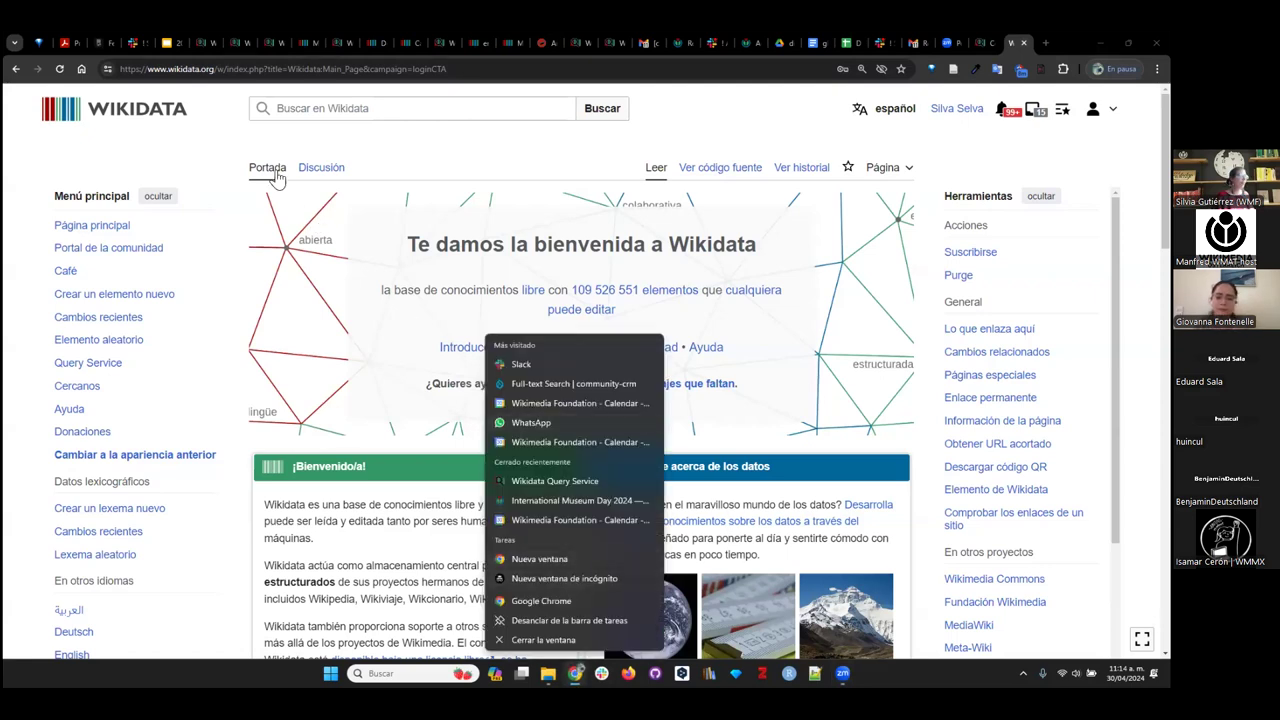
click(260, 70)
key(ctrl+shift+n)
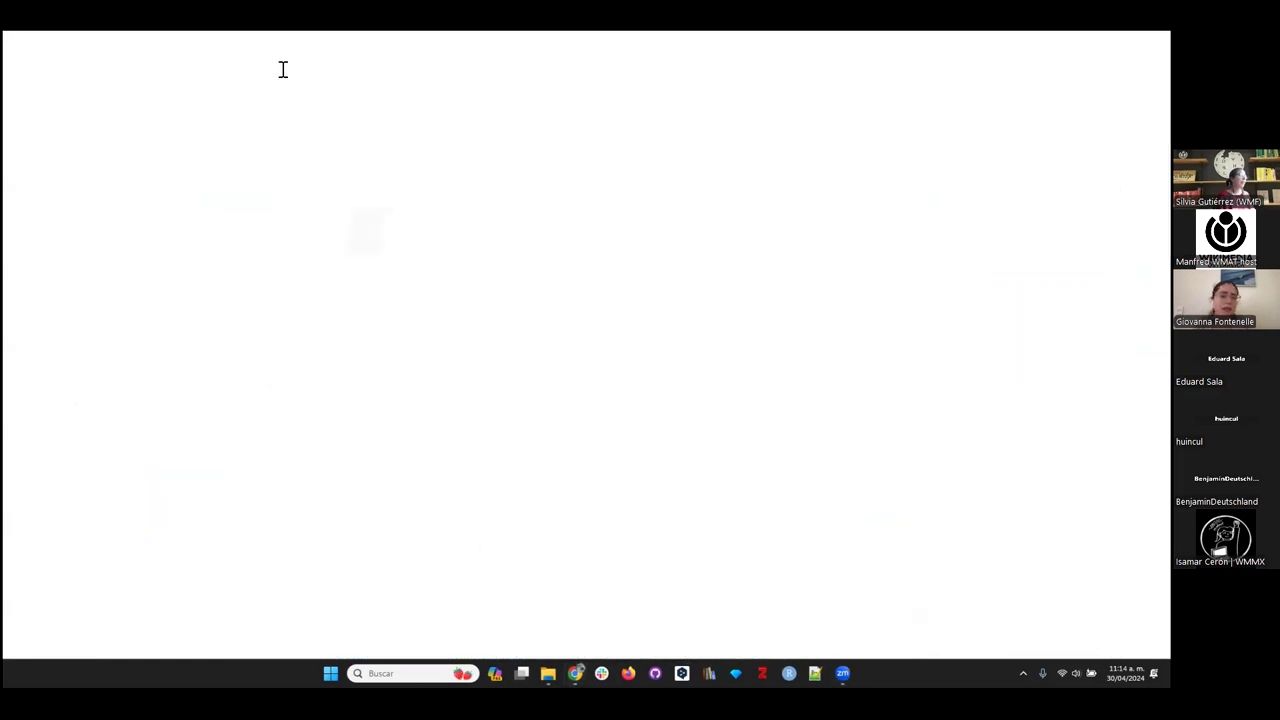
text(wikidat.)
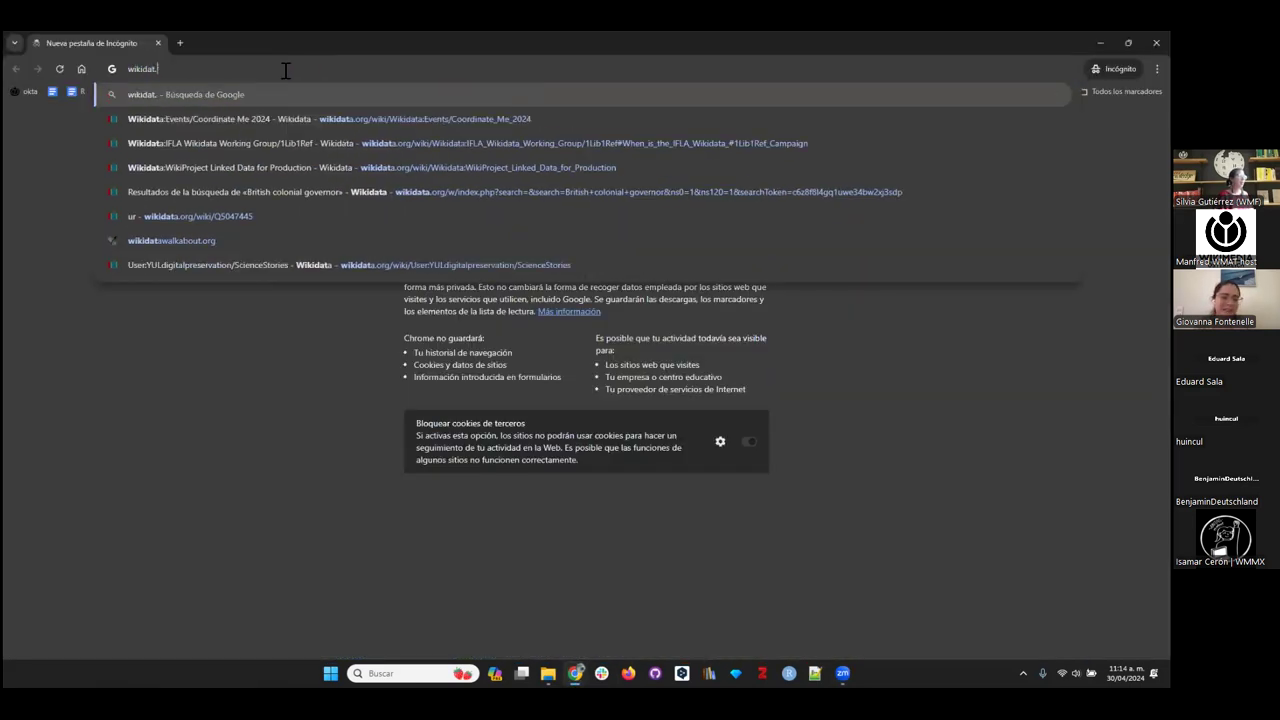
key(BackSpace)
text(a.org)
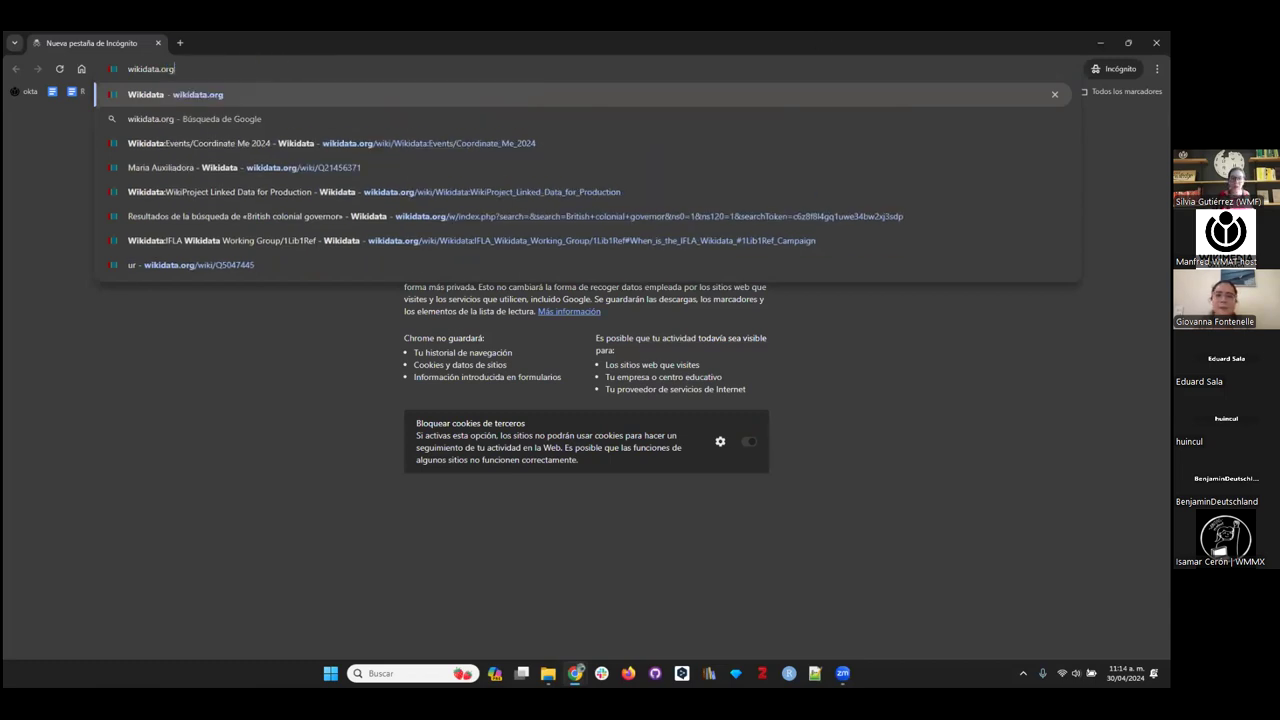
key(alt+Tab)
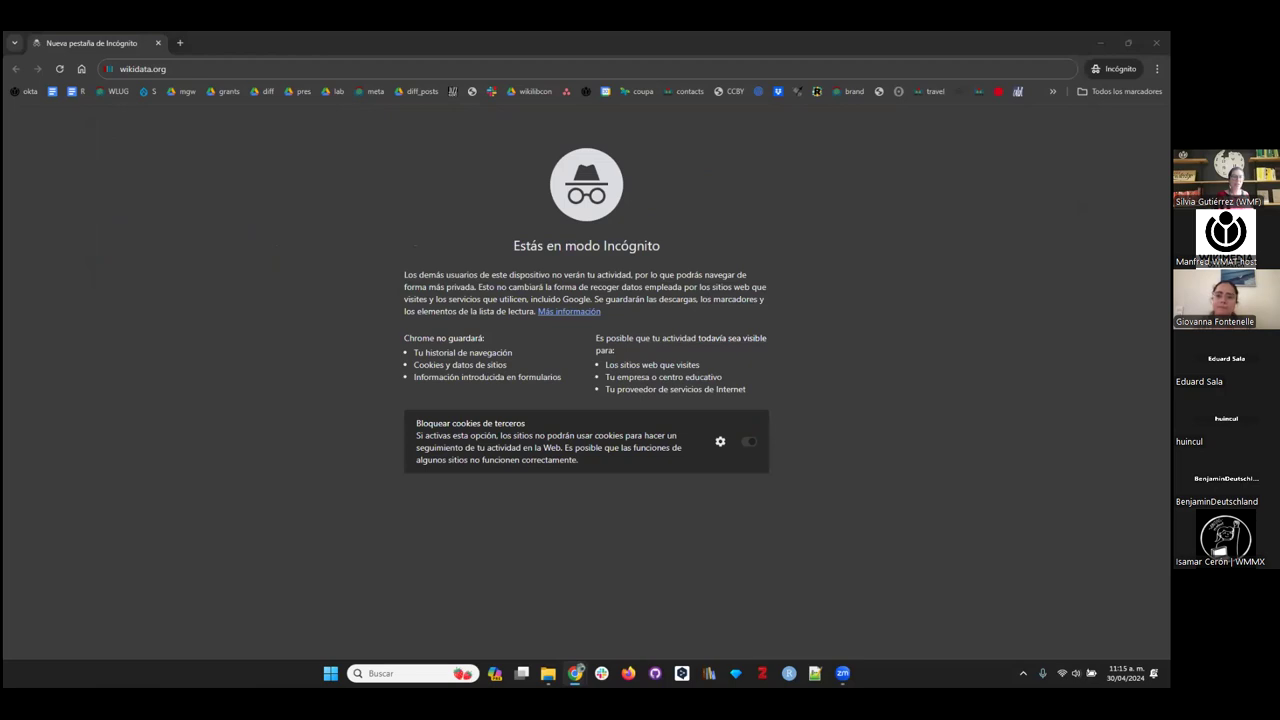
click(201, 70)
key(Return)
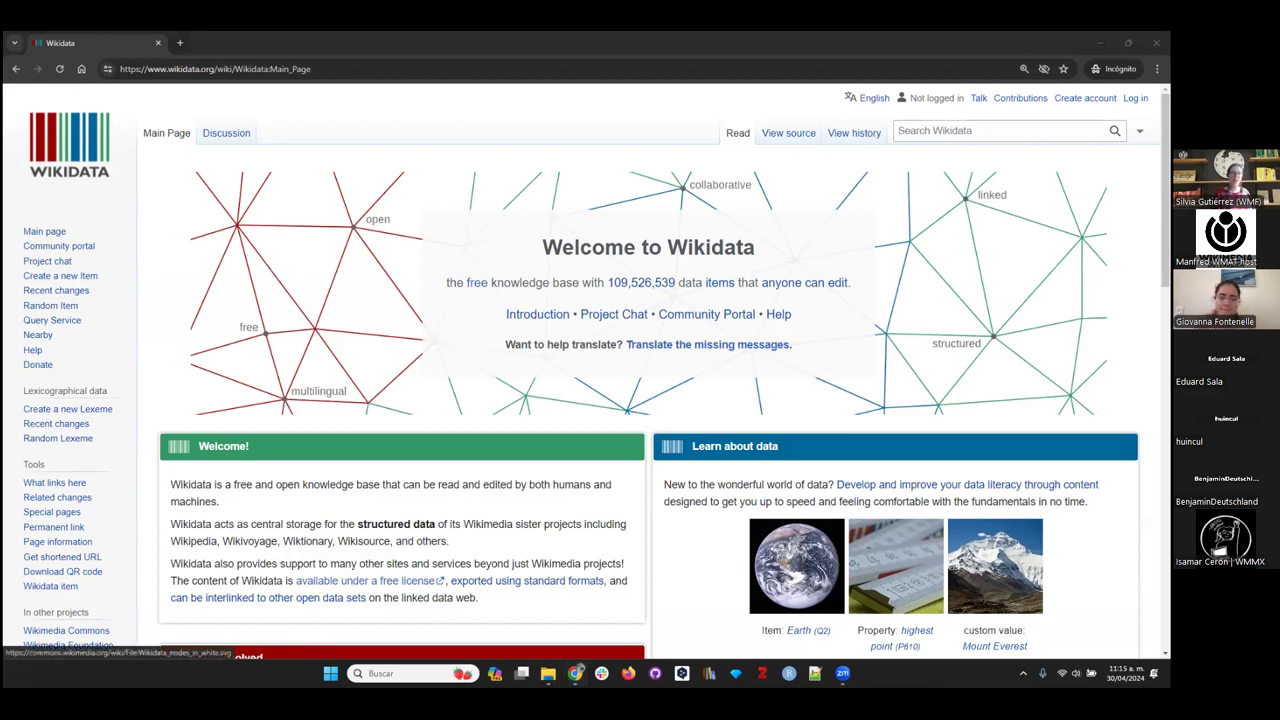
Show the Wikidata log-in page in the incognito window and close that window.
click(1135, 98)
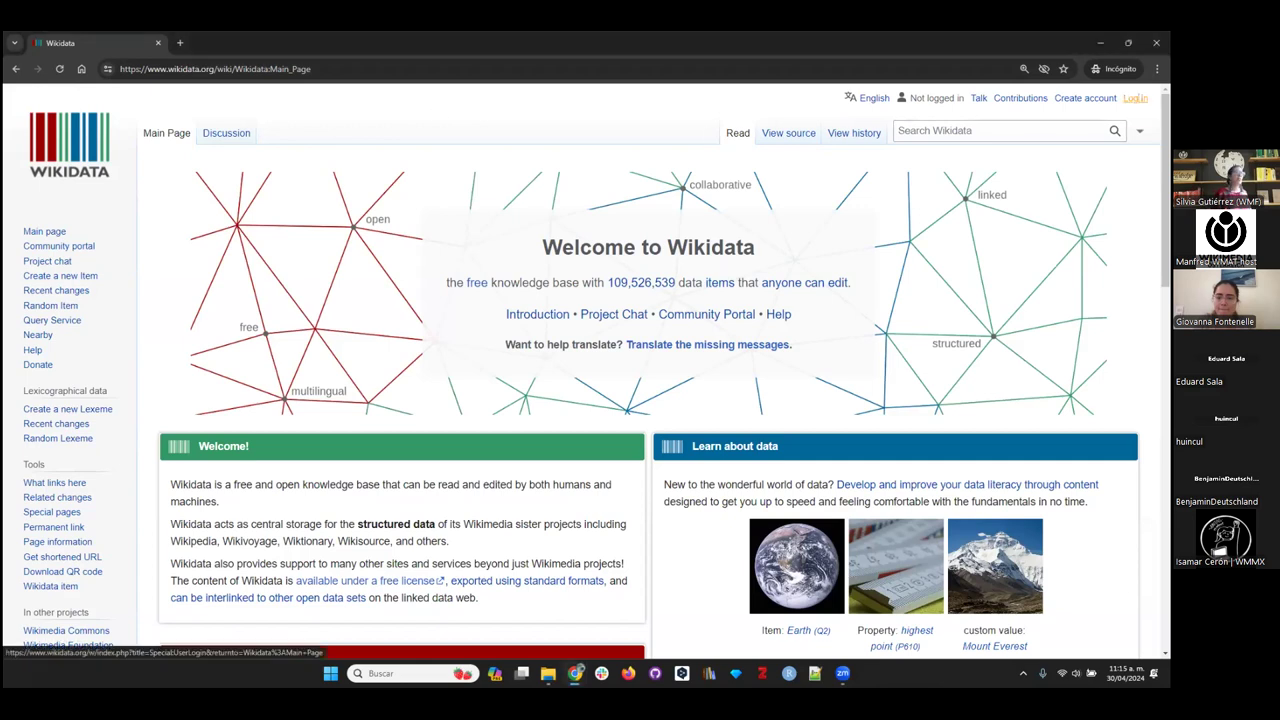
click(286, 69)
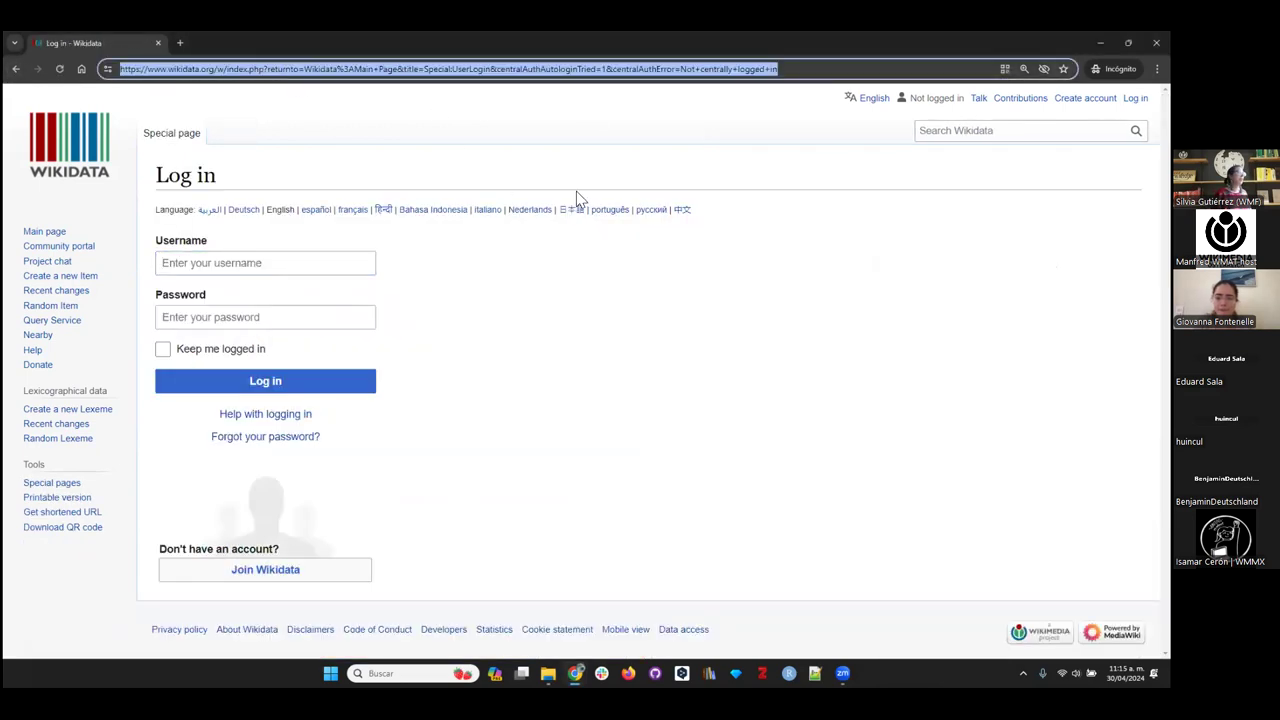
key(BackSpace)
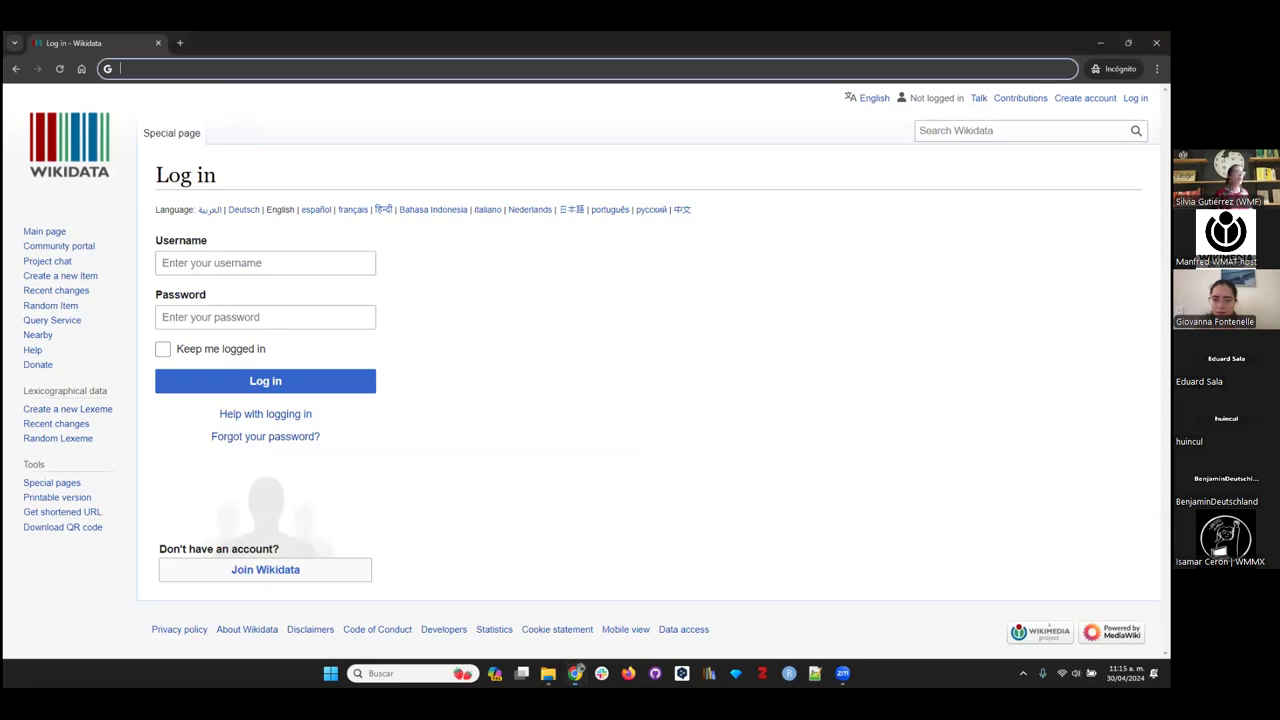
click(1156, 43)
Open the w.wiki/9vPM query from the slide on Uruguayan museums without coordinates, and switch to the tab with the famous museums results.
click(168, 45)
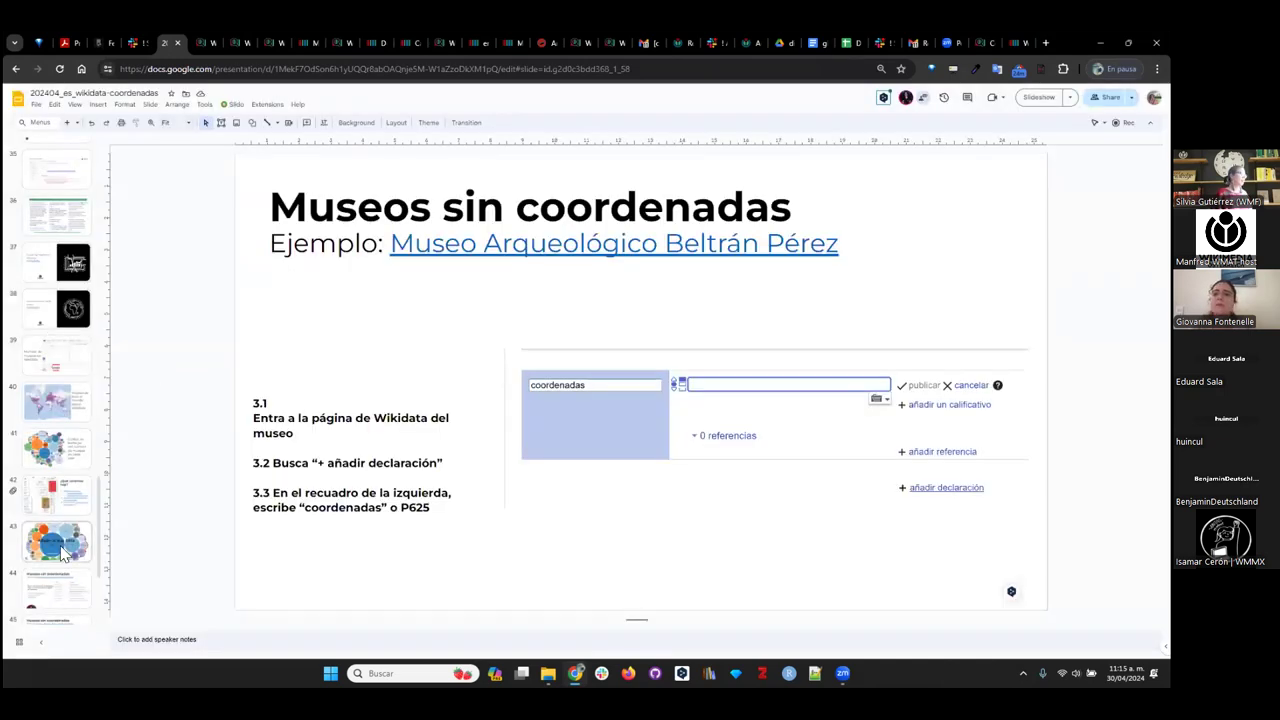
scroll(58, 555, down, 1)
click(50, 457)
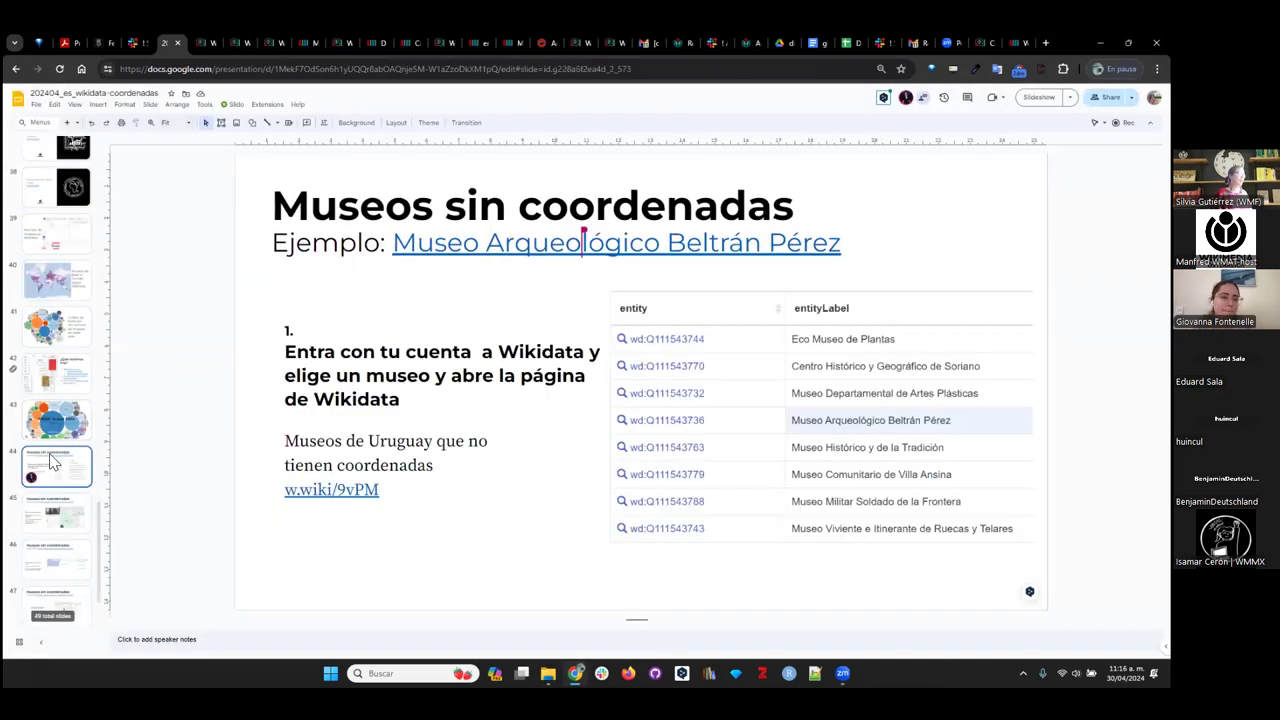
click(337, 494)
click(343, 519)
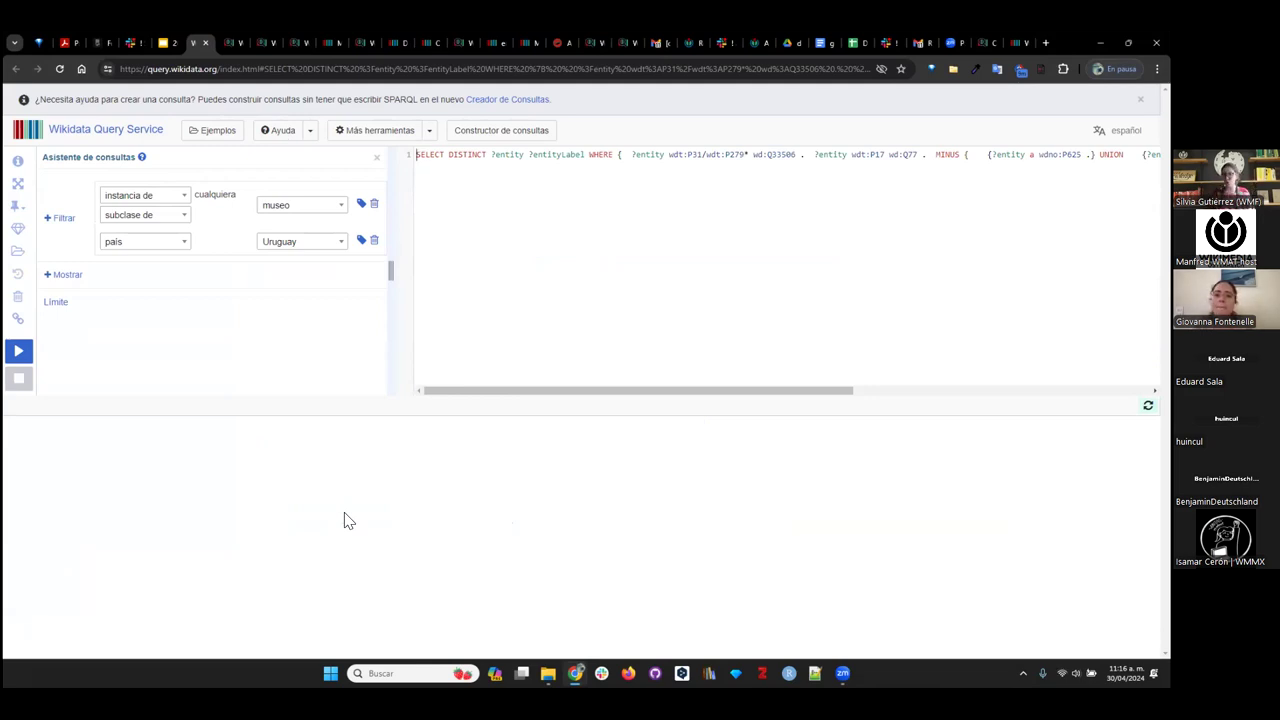
click(229, 45)
click(242, 68)
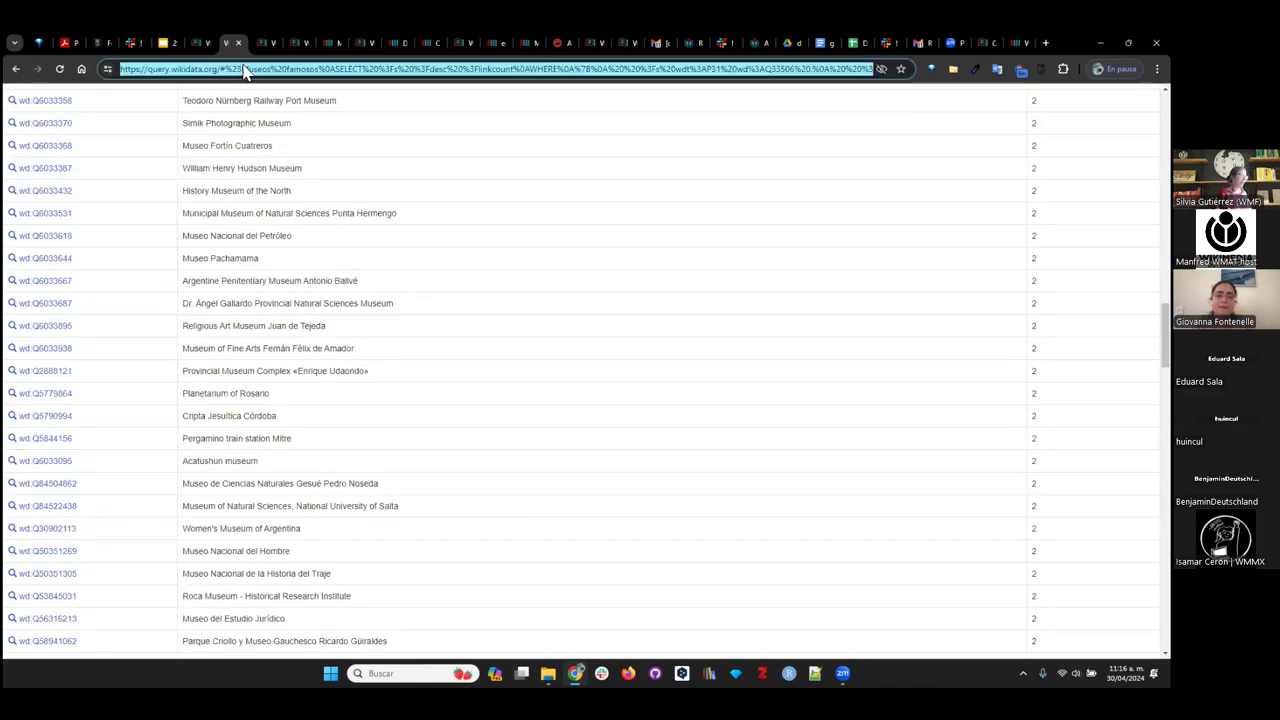
text(museu})
key(Return)
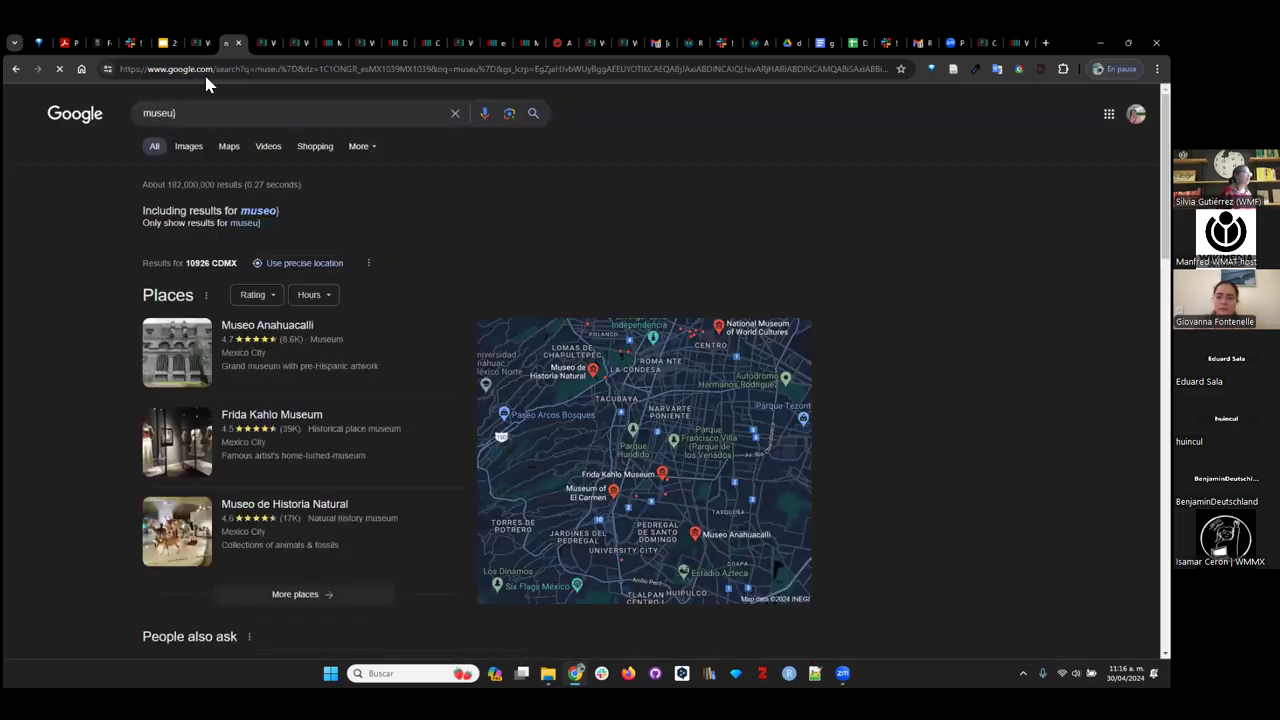
Load the International Museum Day 2024 page on Meta-Wiki in the current tab and enlarge its display.
click(207, 70)
text(museum)
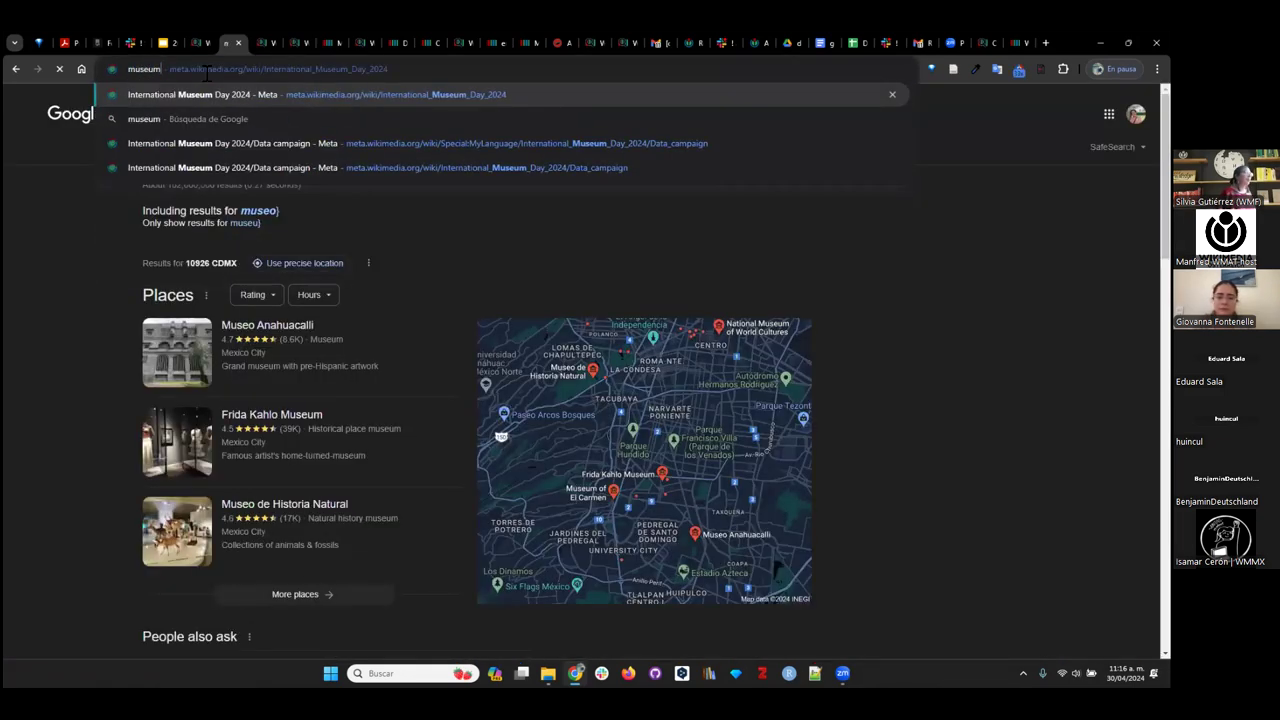
click(416, 94)
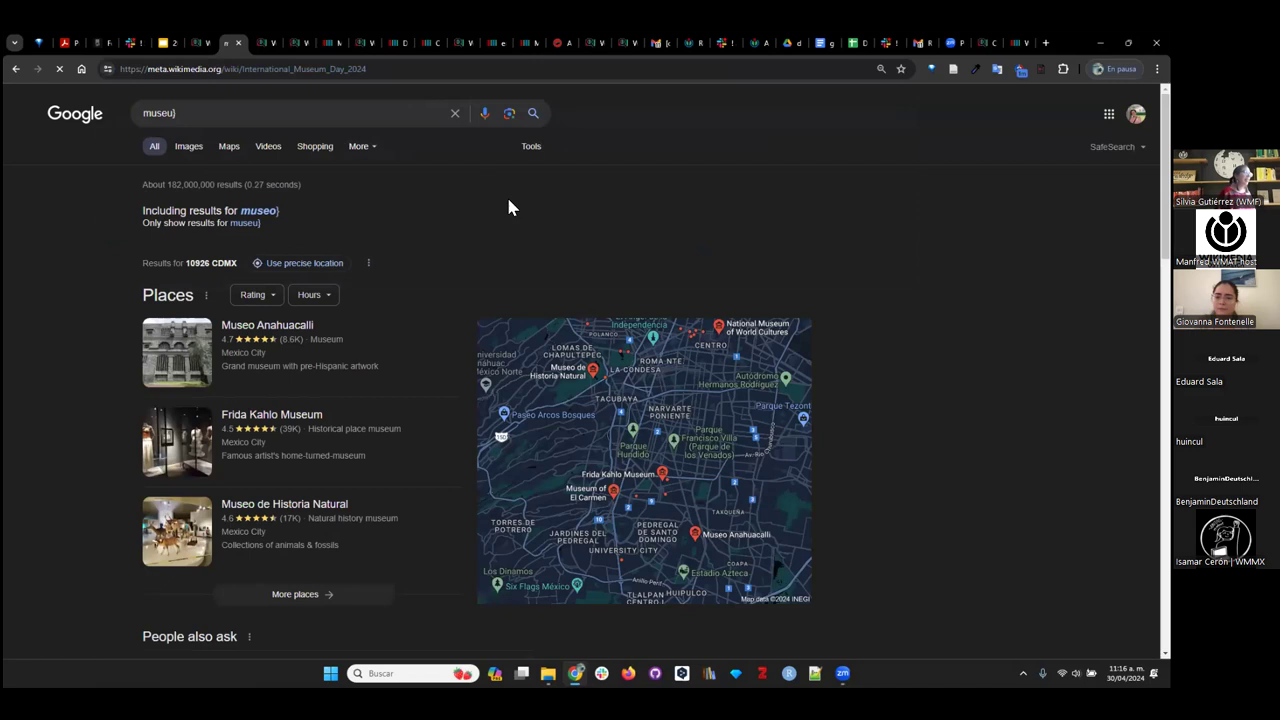
key(ctrl+plus)
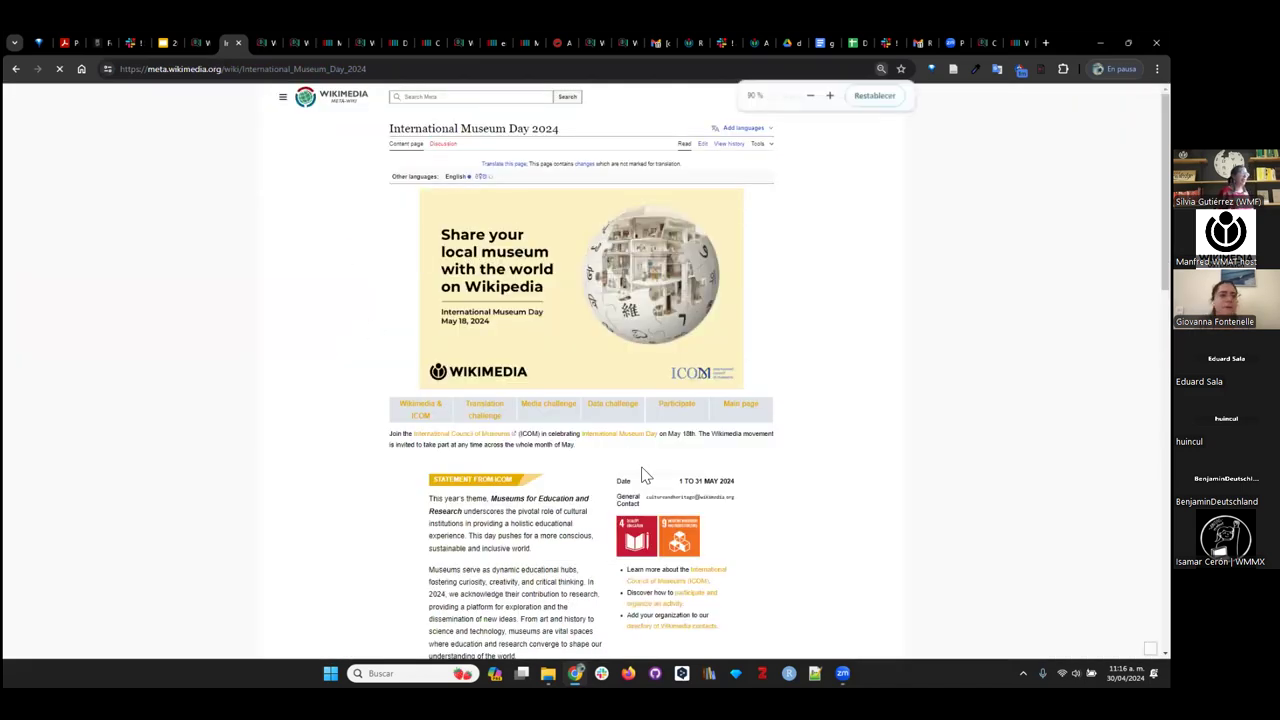
Open the Data challenge page and examine its table of museums missing relevant data by country.
scroll(660, 465, down, 2)
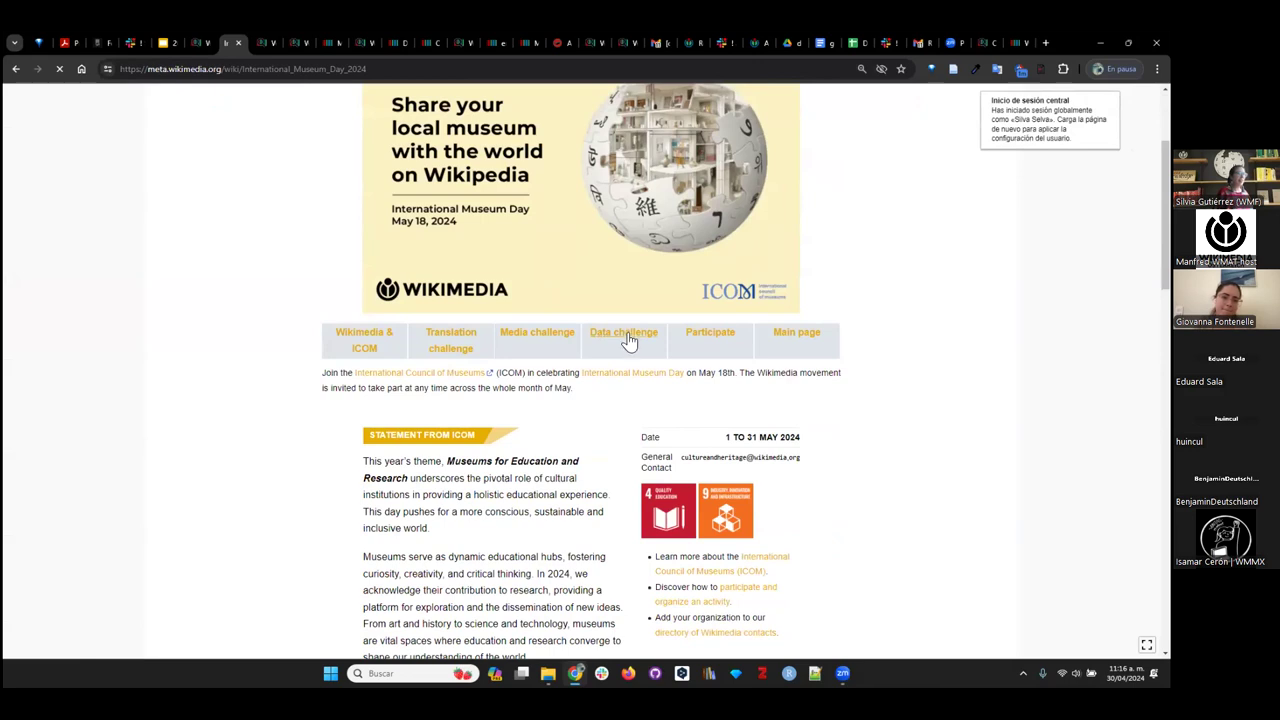
click(628, 334)
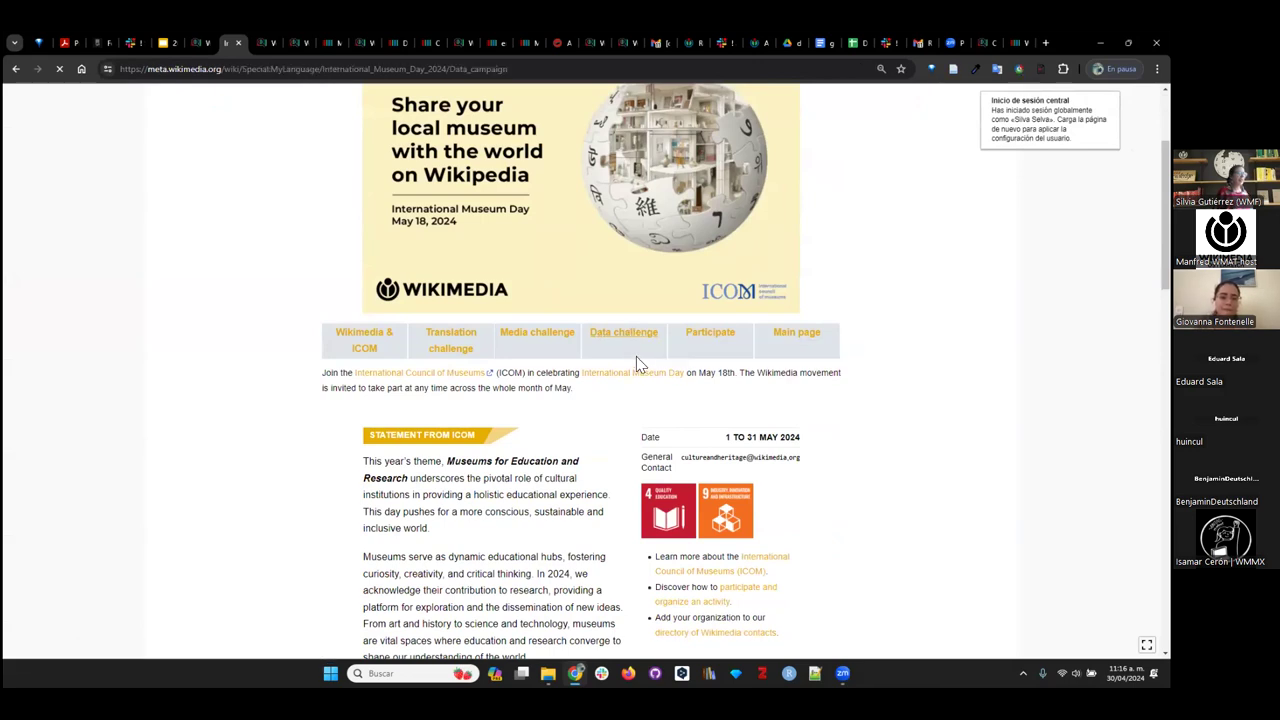
scroll(531, 451, down, 10)
scroll(531, 451, down, 15)
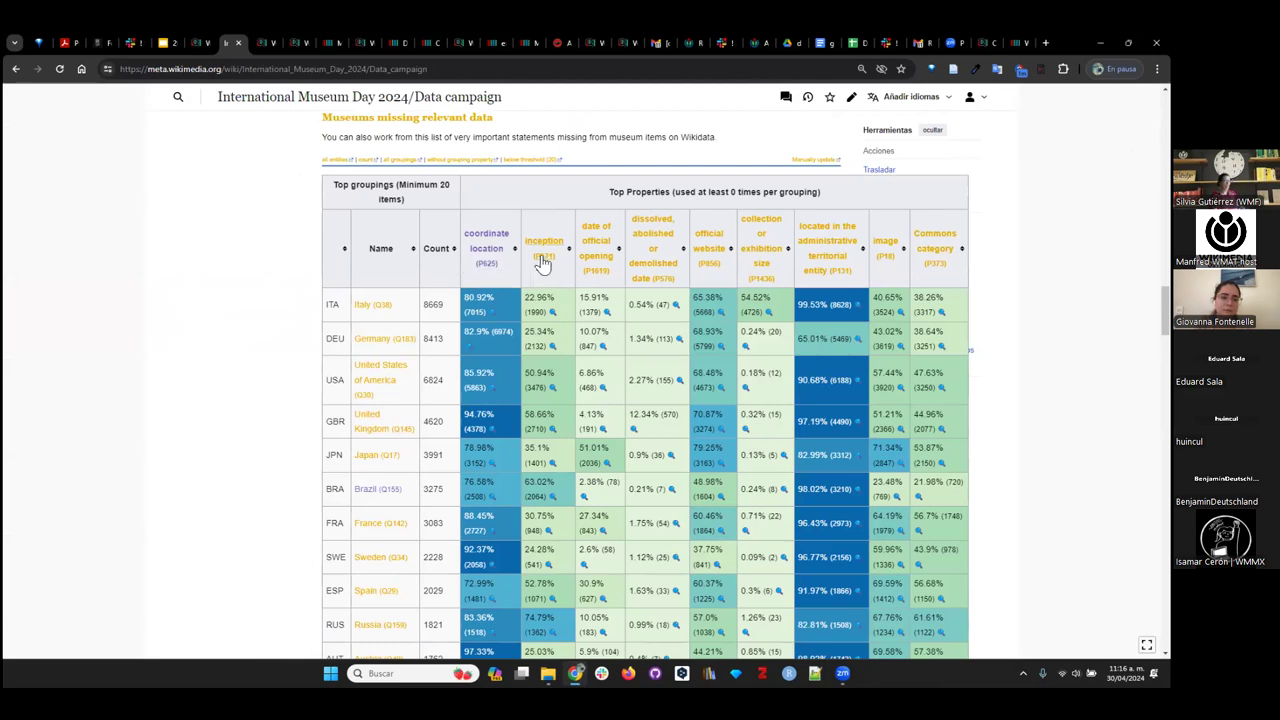
Sort the museum table ascending by coordinate location and run the query for Cameroon's museums without that property.
click(514, 252)
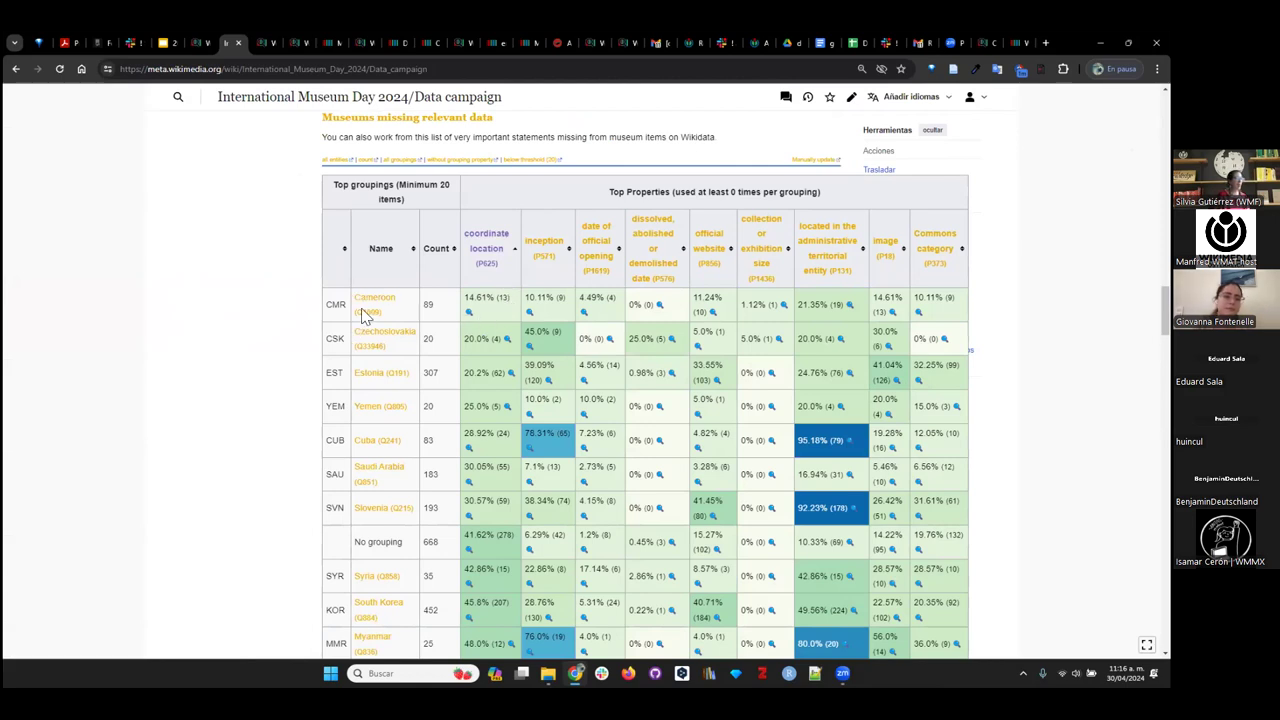
drag(464, 297, 518, 303)
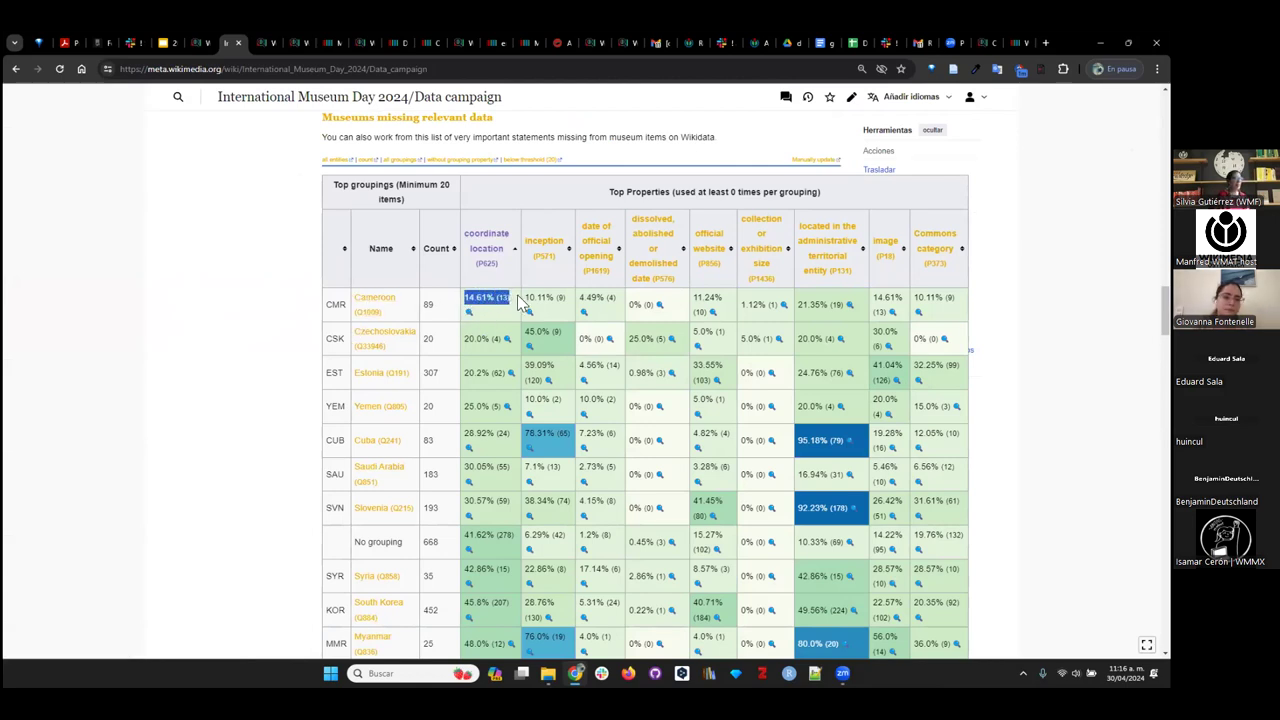
click(468, 316)
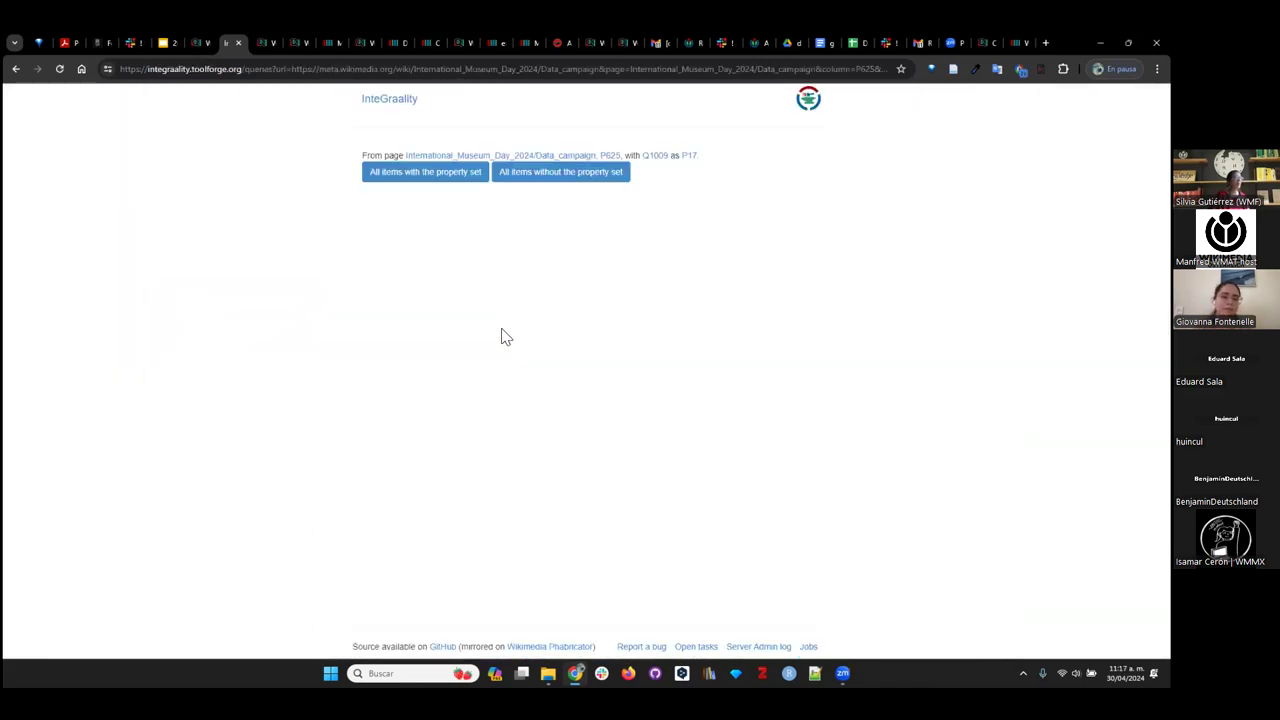
click(551, 176)
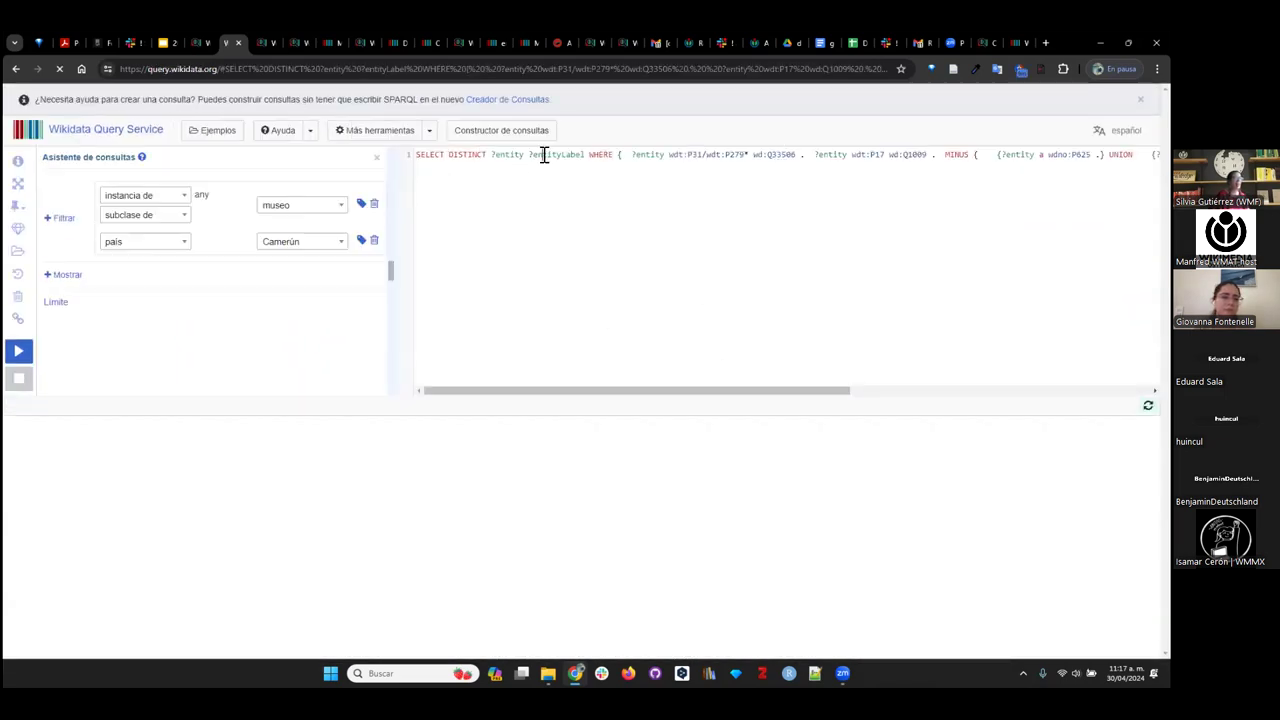
click(18, 350)
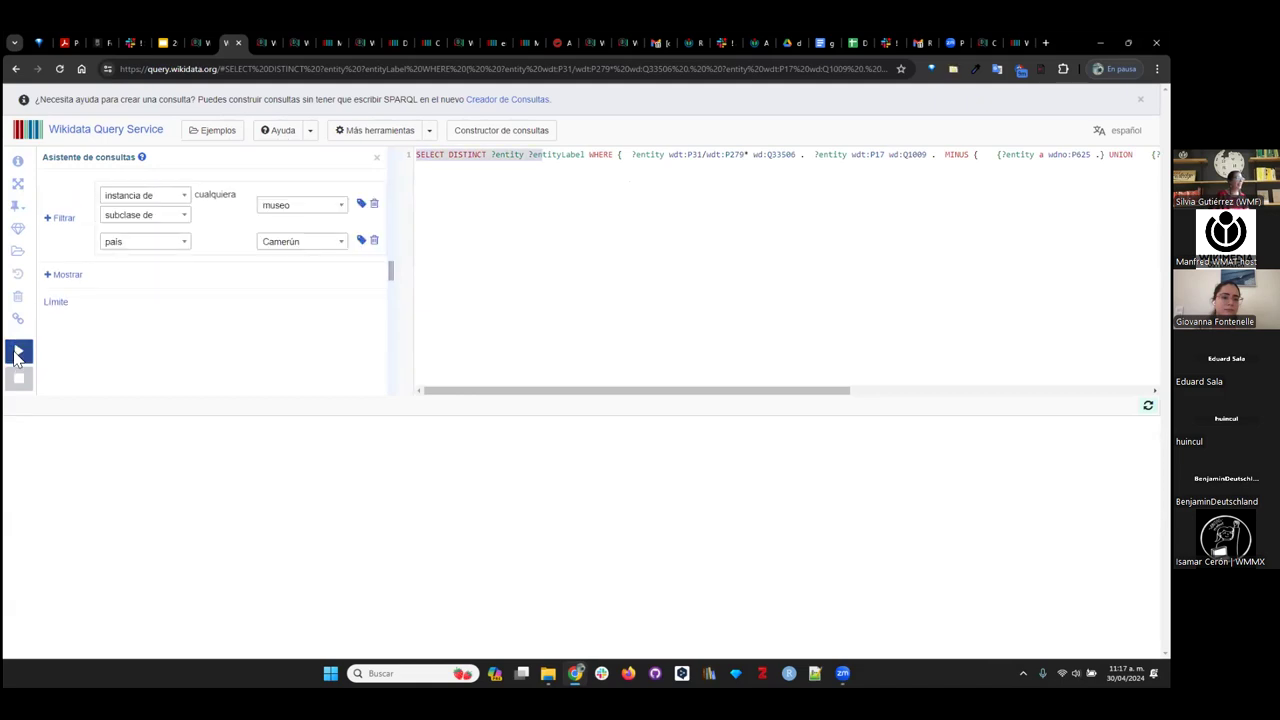
Switch to the query for Uruguayan museums without coordinates and run it.
click(198, 40)
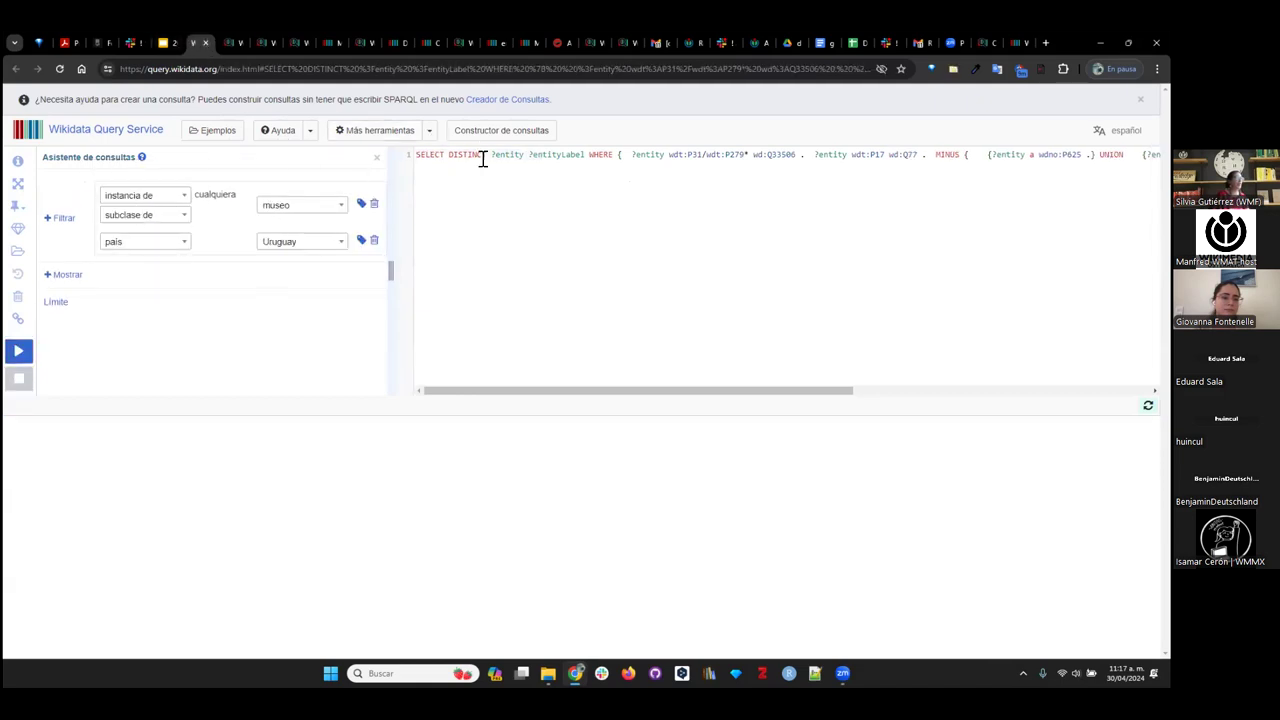
click(20, 351)
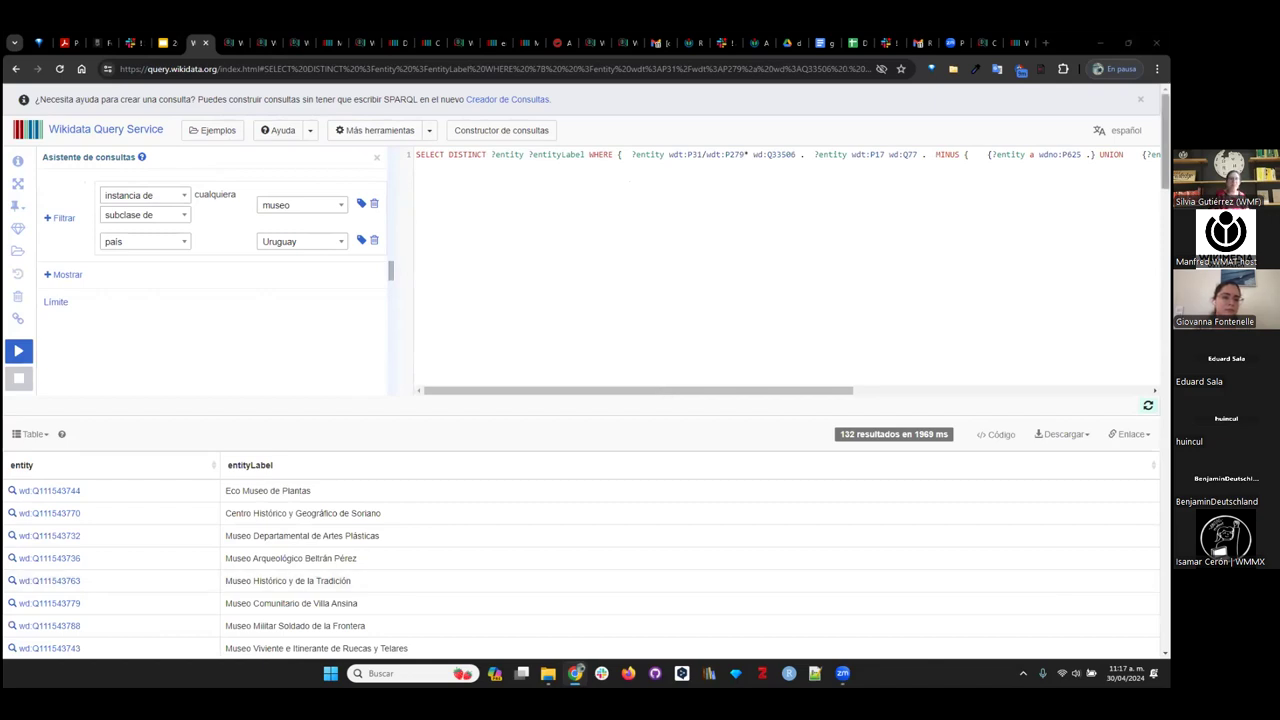
mouse_move(840, 38)
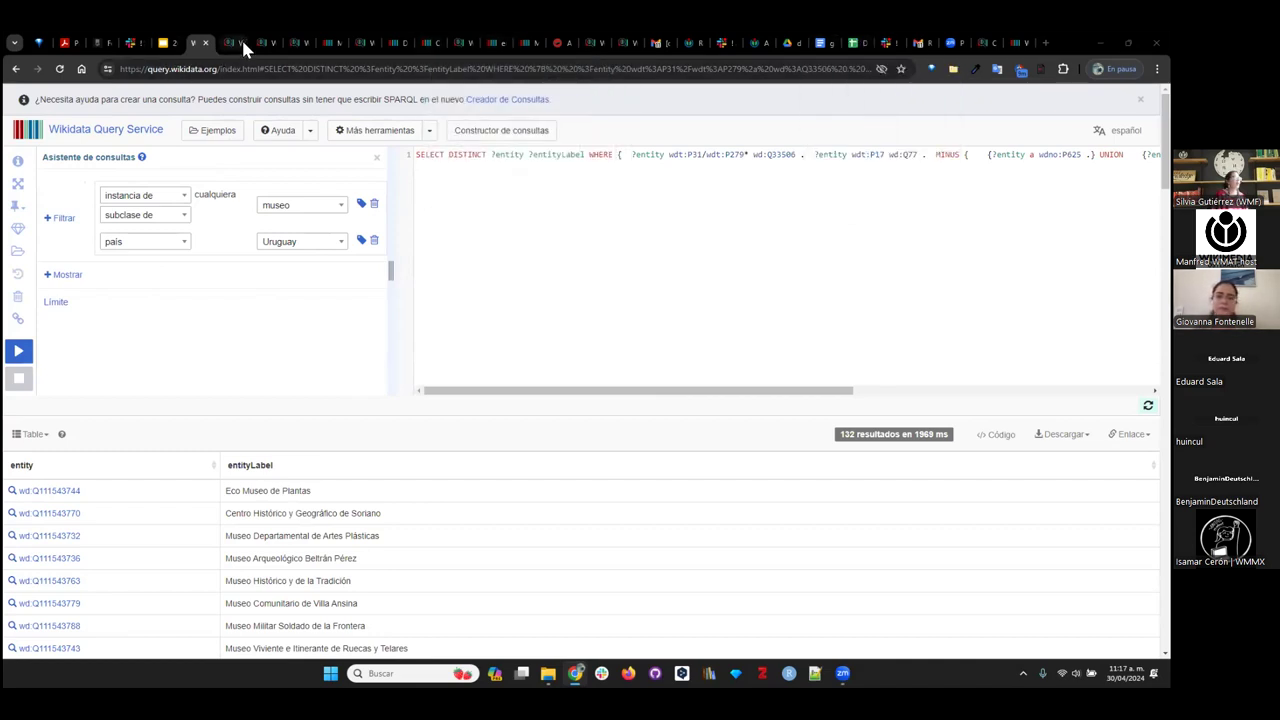
Close the tab with the embedded results list of Spanish museums.
mouse_move(231, 45)
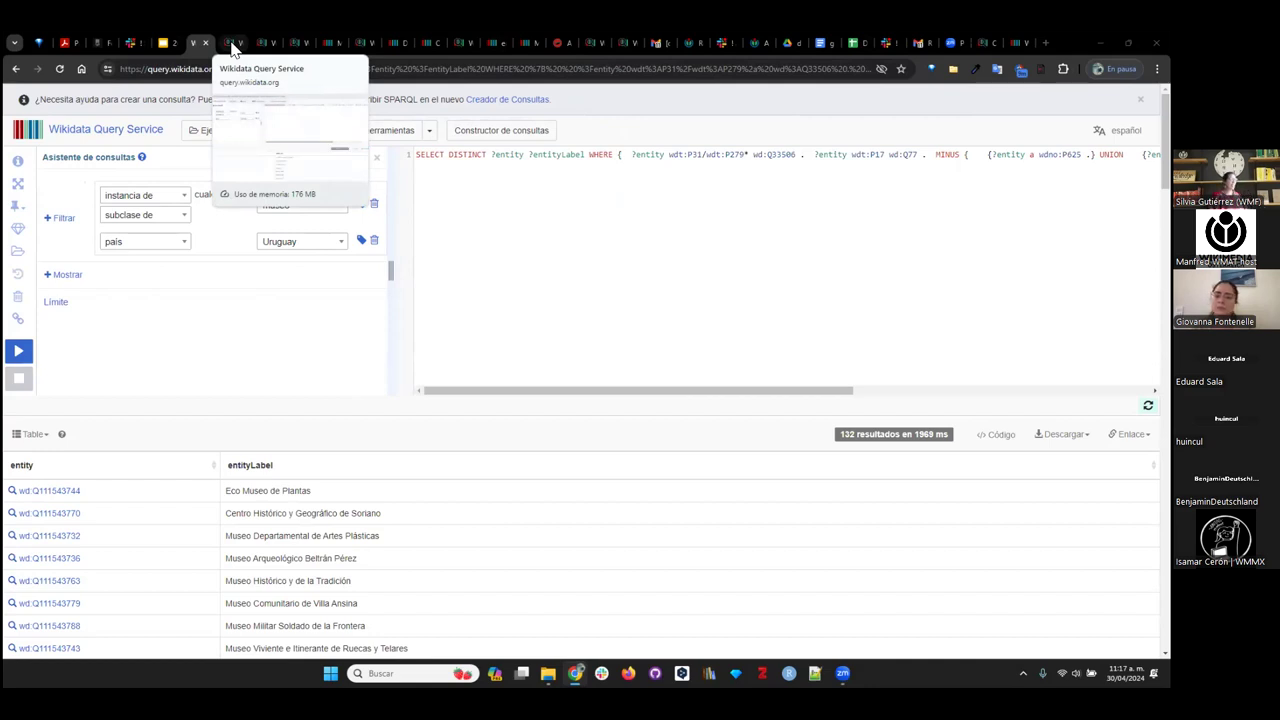
click(231, 45)
click(262, 45)
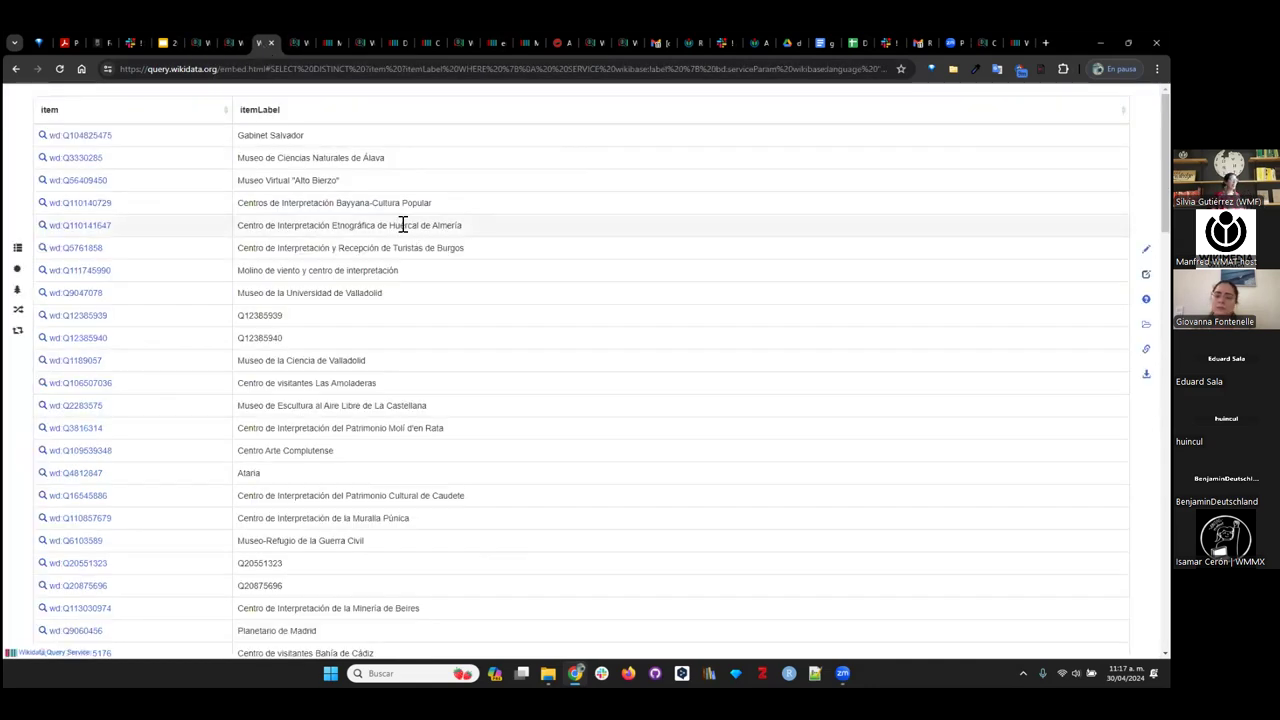
click(268, 44)
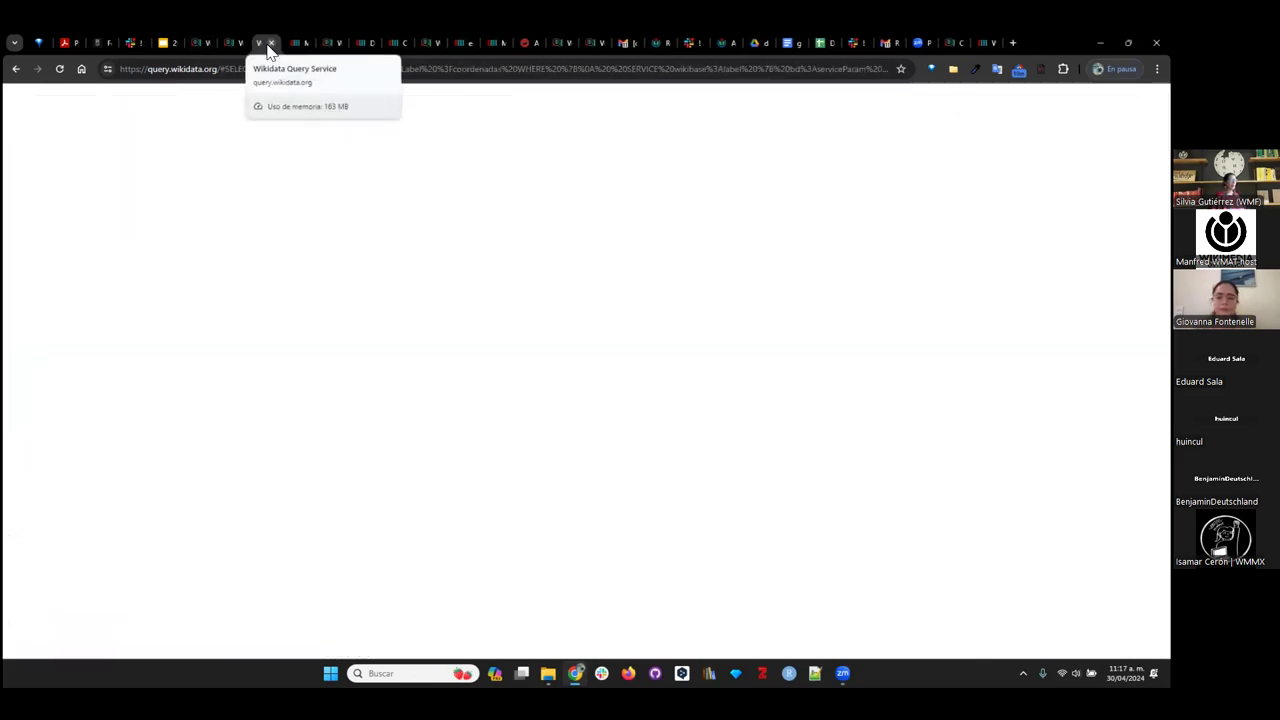
Compare the query results for museums without coordinates in Cameroon and Uruguay.
click(229, 44)
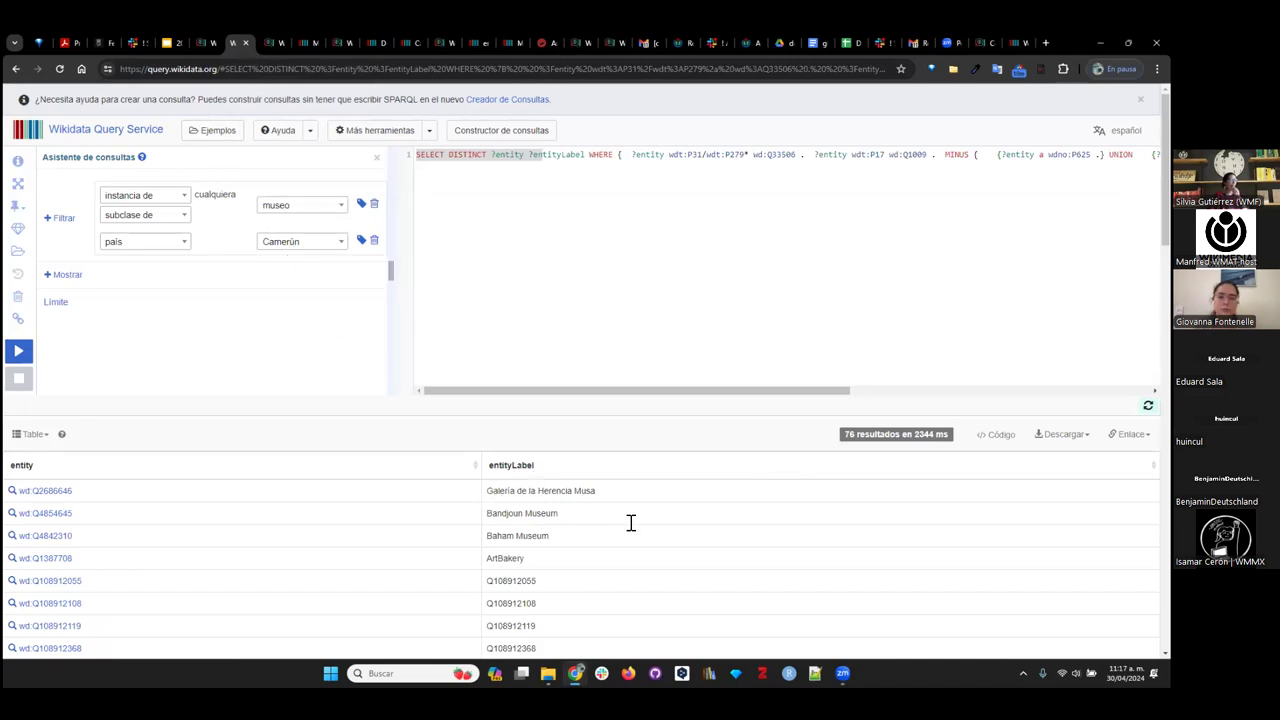
scroll(297, 263, down, 2)
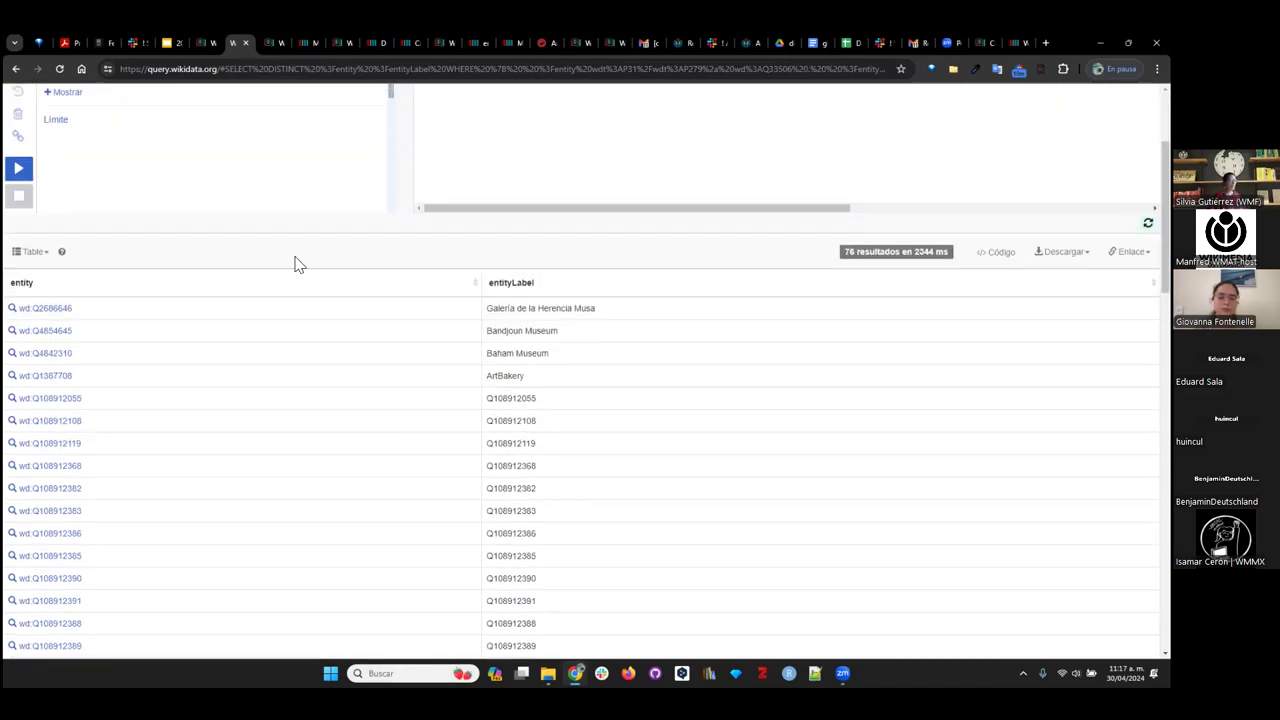
click(205, 44)
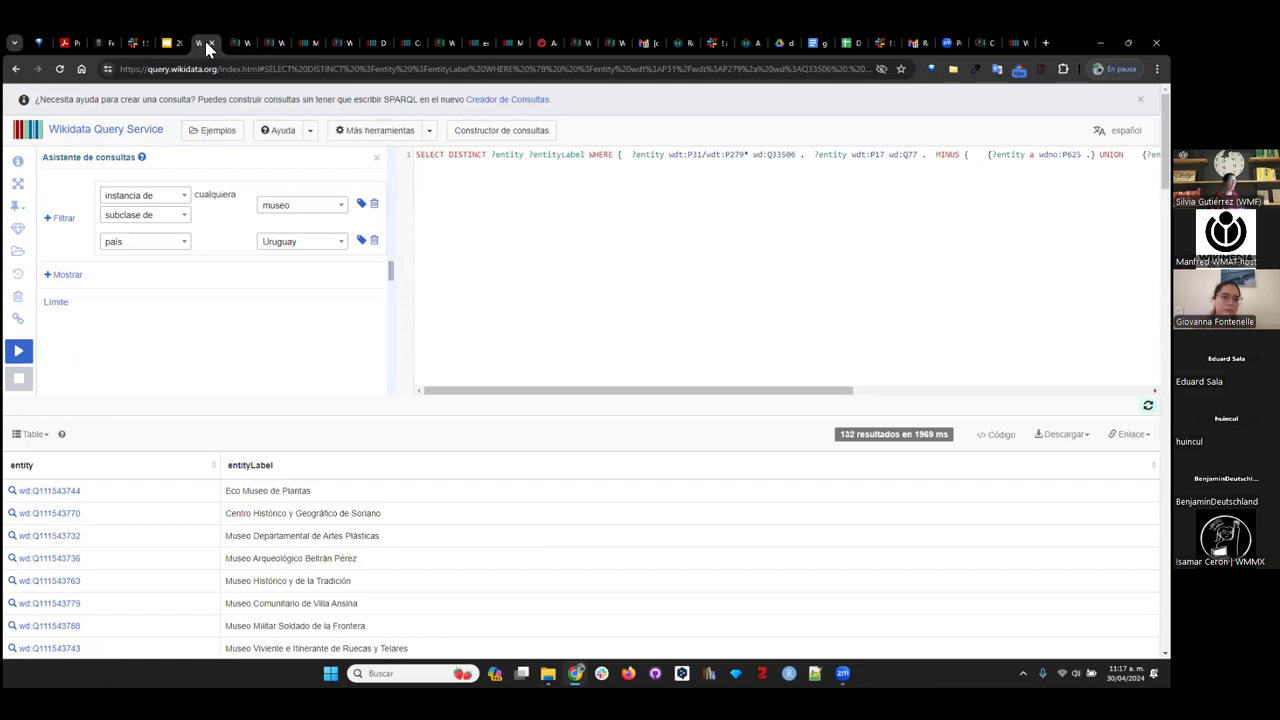
mouse_move(173, 52)
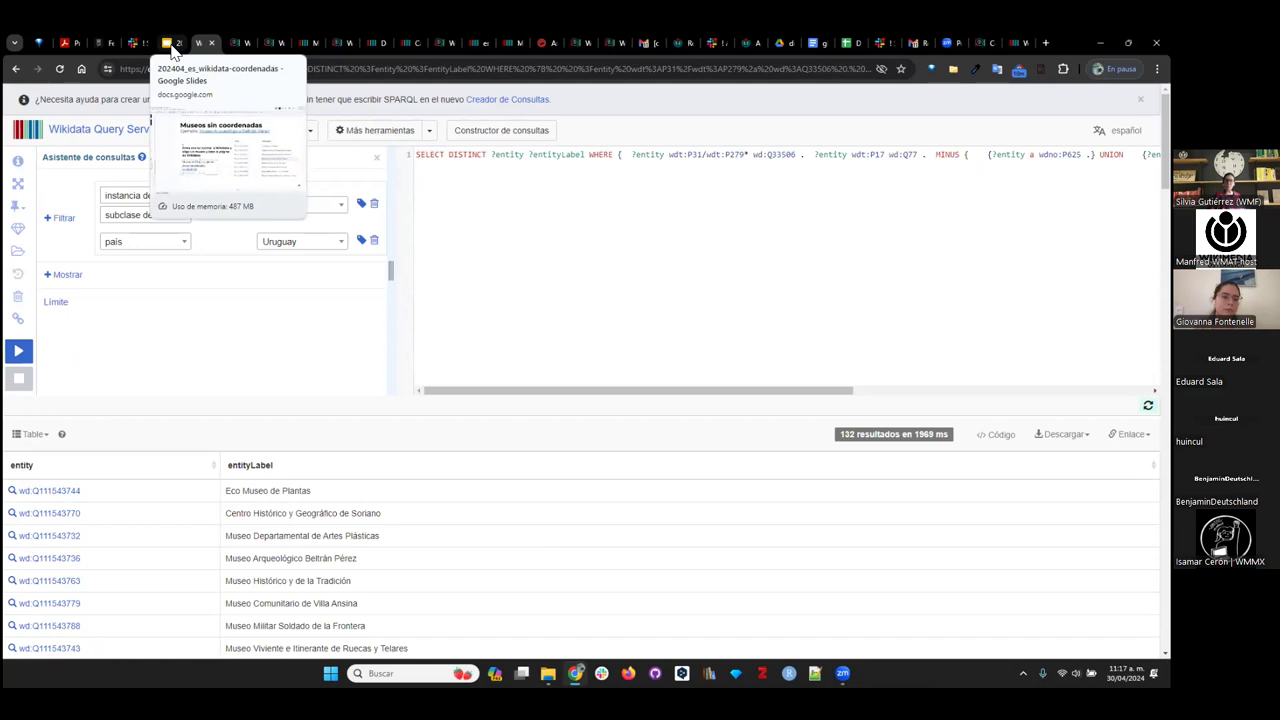
click(236, 50)
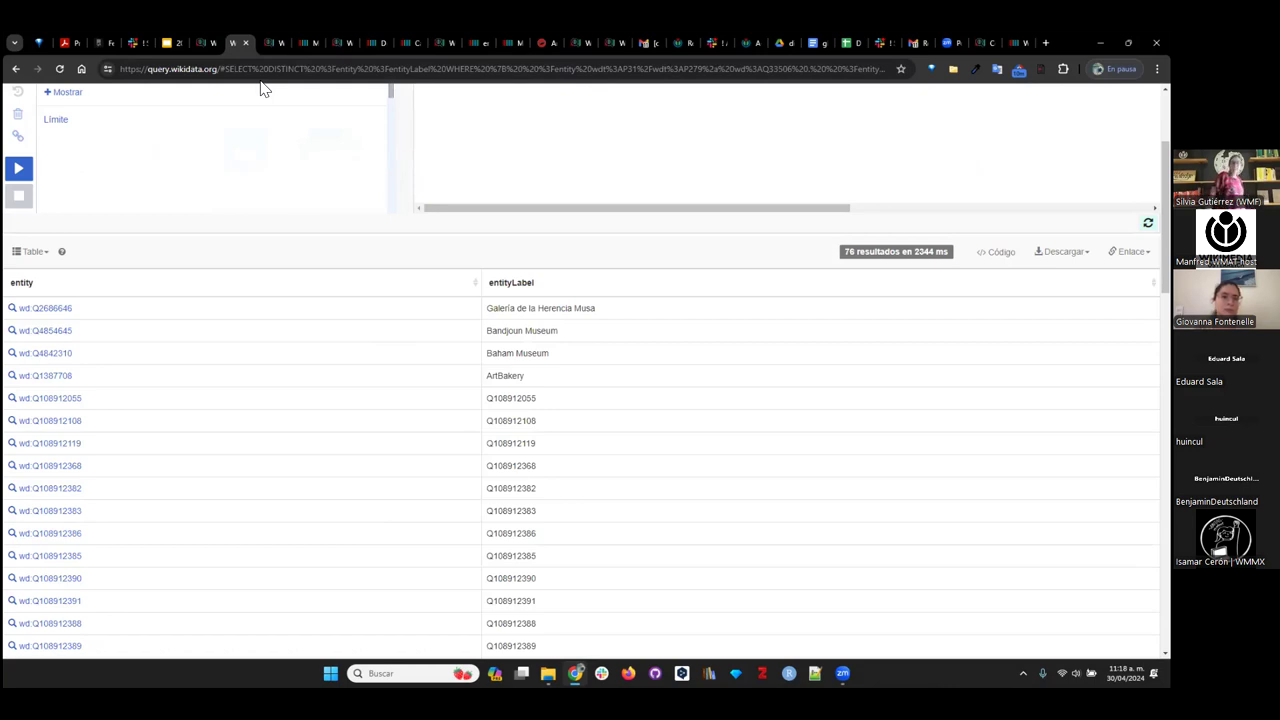
scroll(112, 338, up, 2)
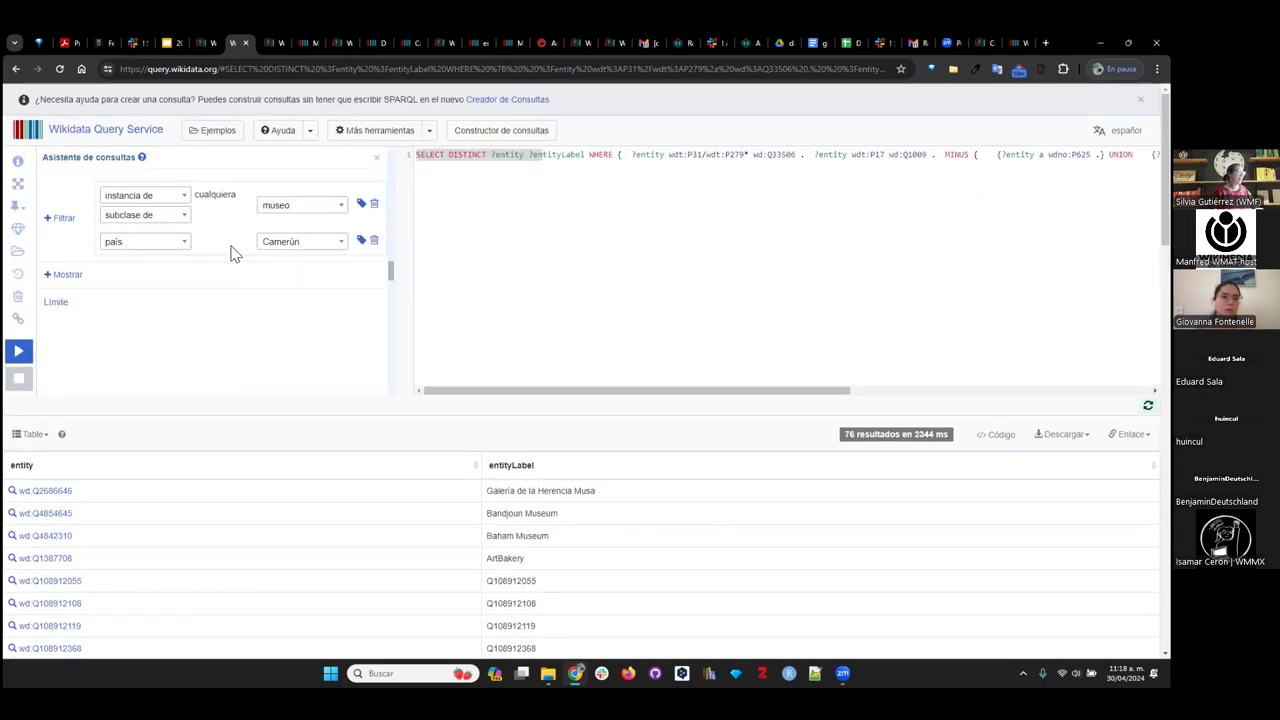
Open the Galería de la Herencia Musa item from Cameroon's results and highlight its title.
click(50, 492)
click(262, 40)
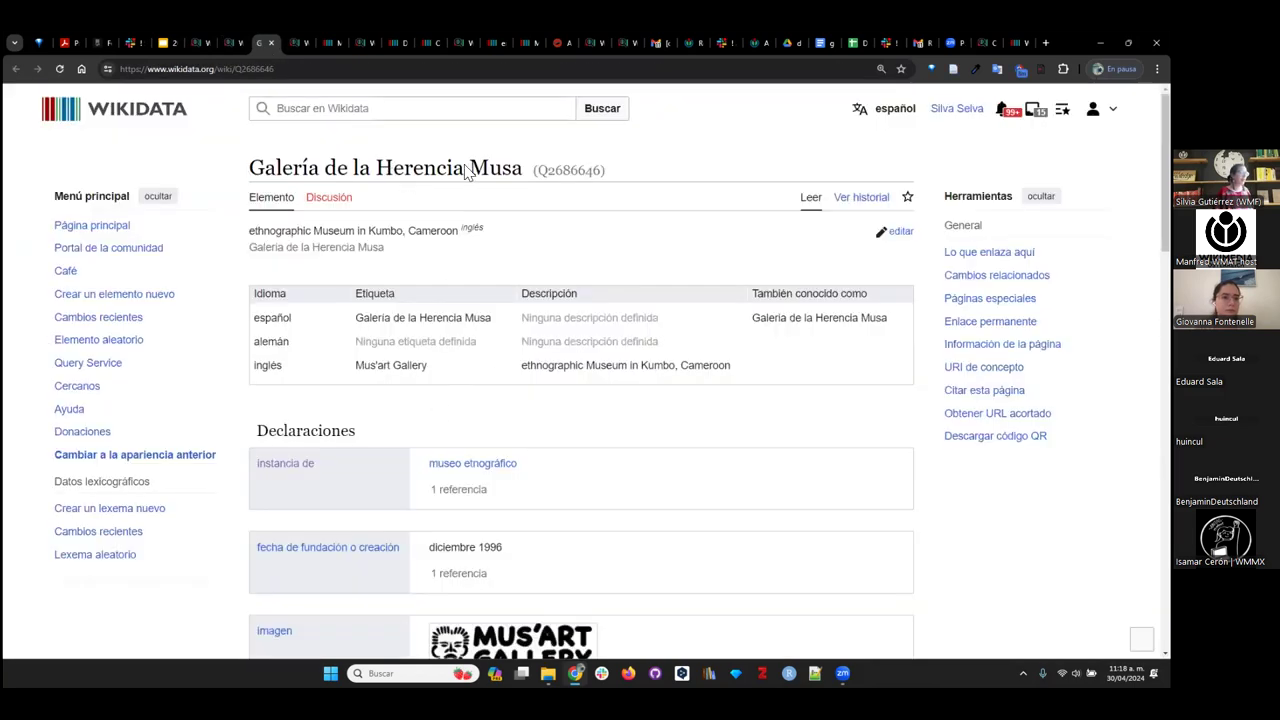
drag(249, 168, 537, 168)
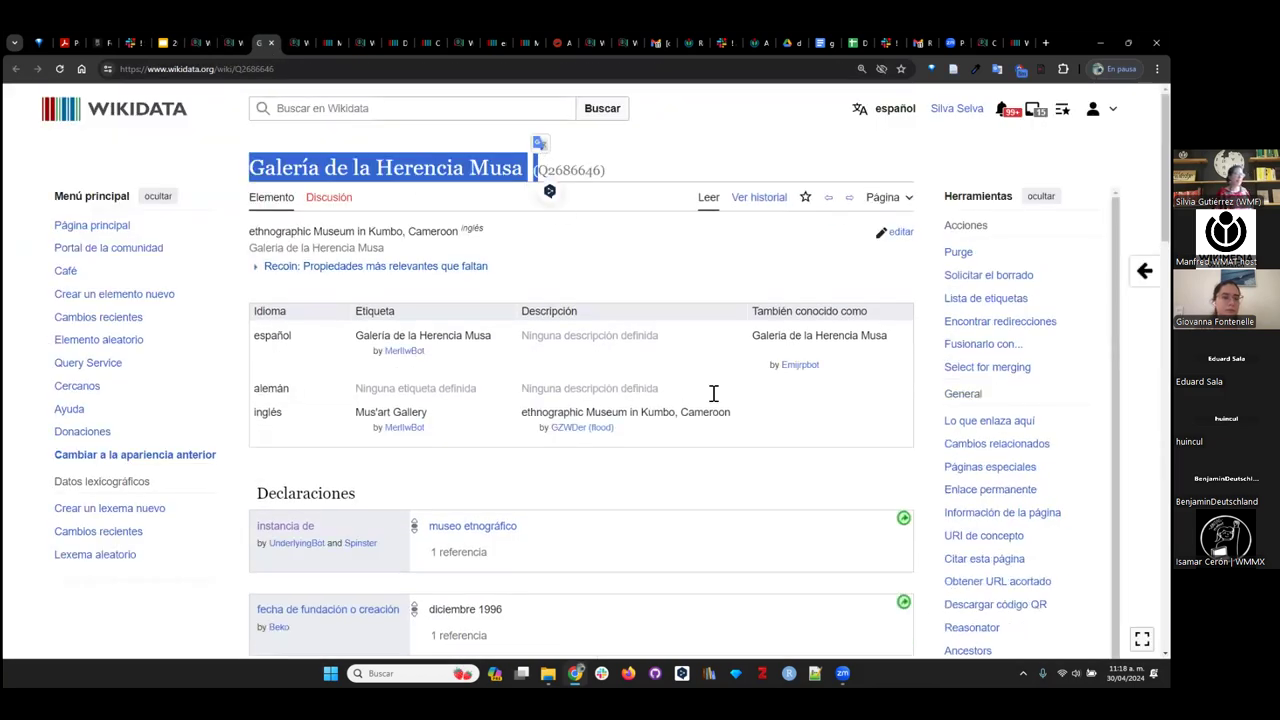
Start a new statement with the property coordenadas on the Galería de la Herencia Musa item.
scroll(650, 457, down, 3)
scroll(650, 457, down, 8)
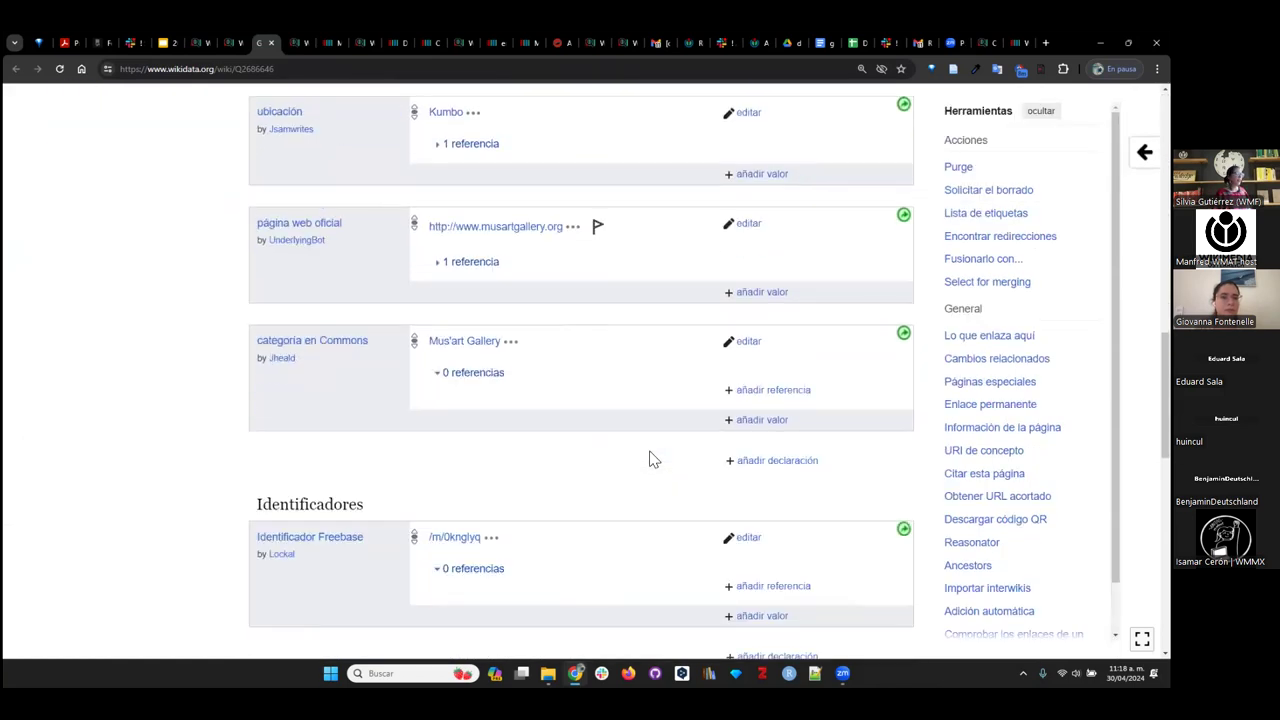
click(777, 275)
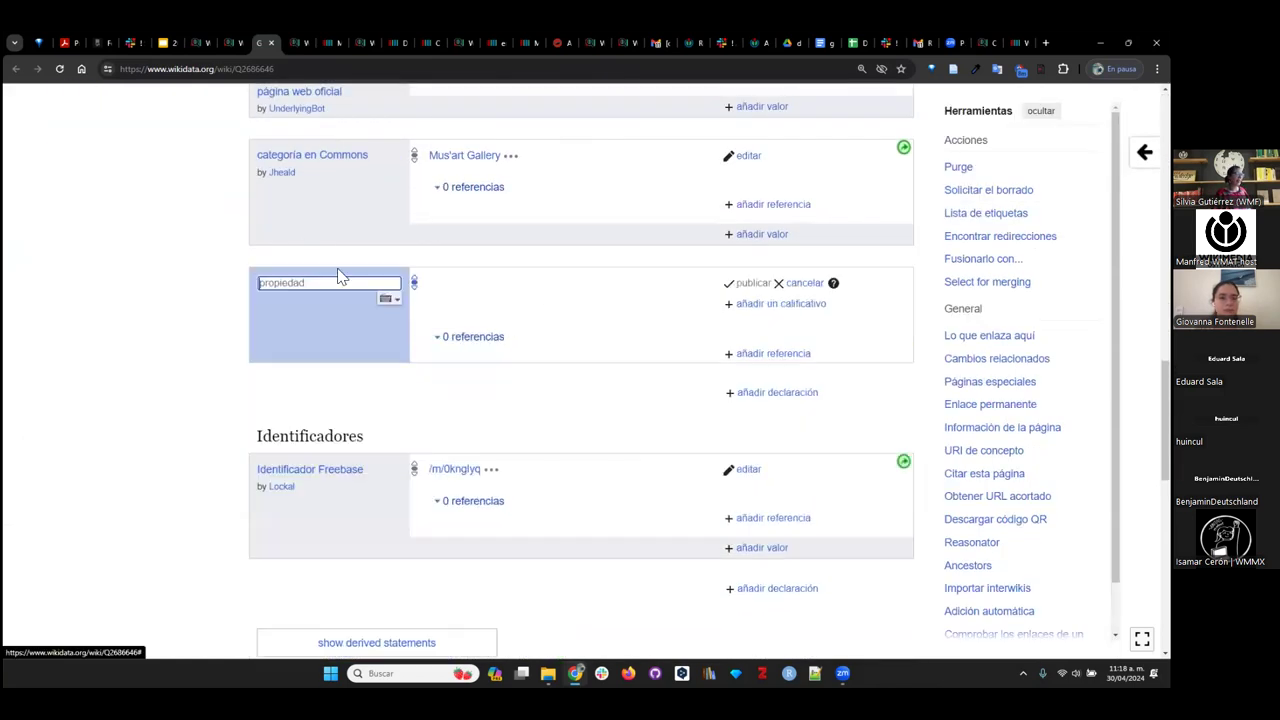
click(313, 316)
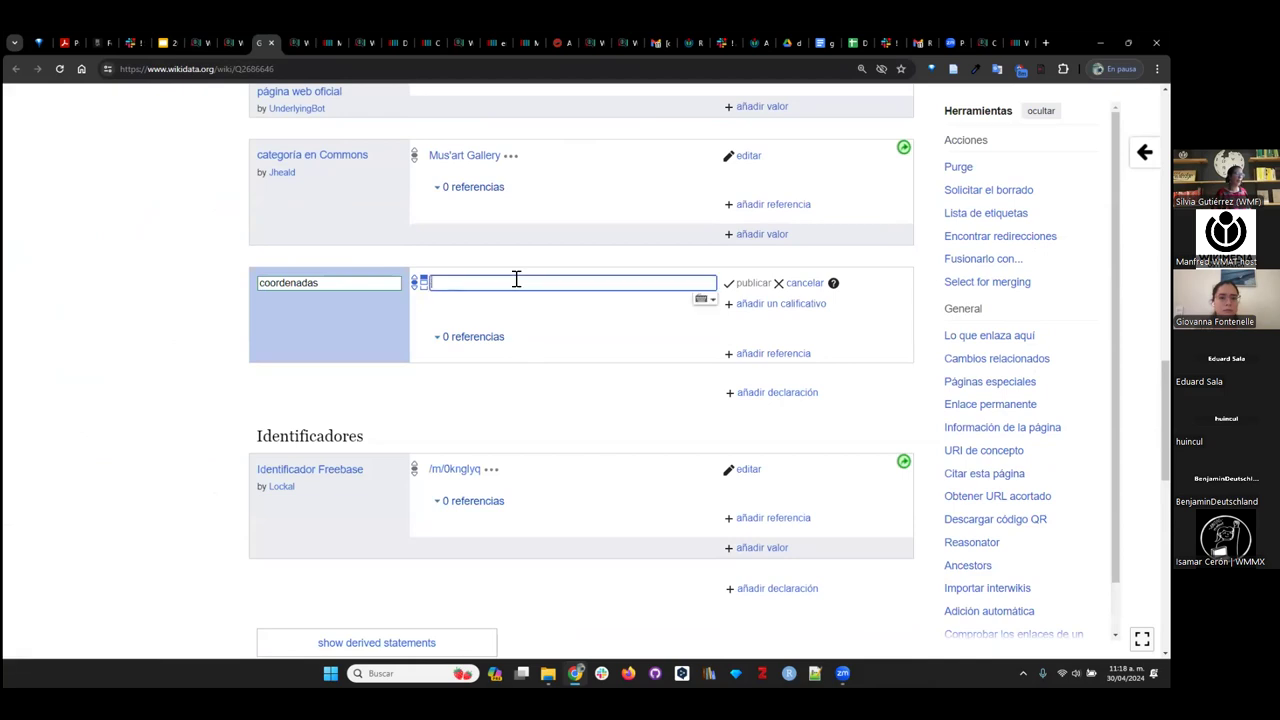
Close the museum item without publishing the statement and switch to the Google Slides presentation.
click(270, 44)
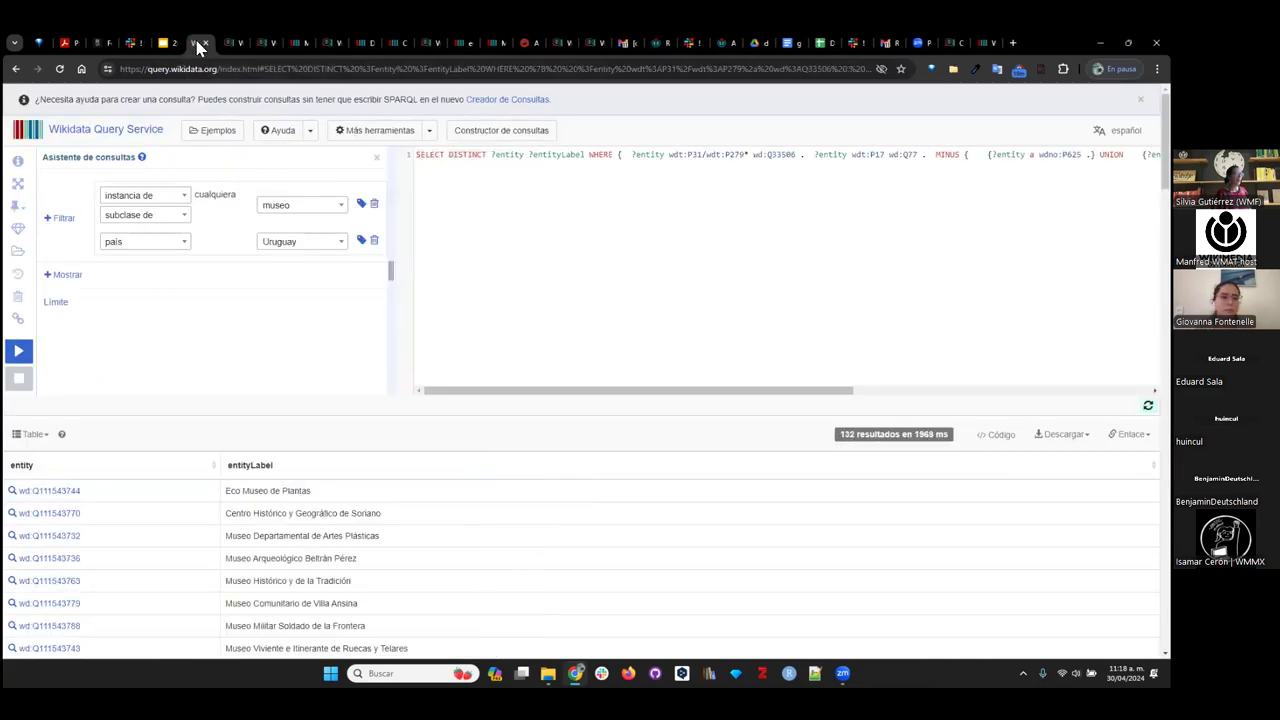
click(165, 45)
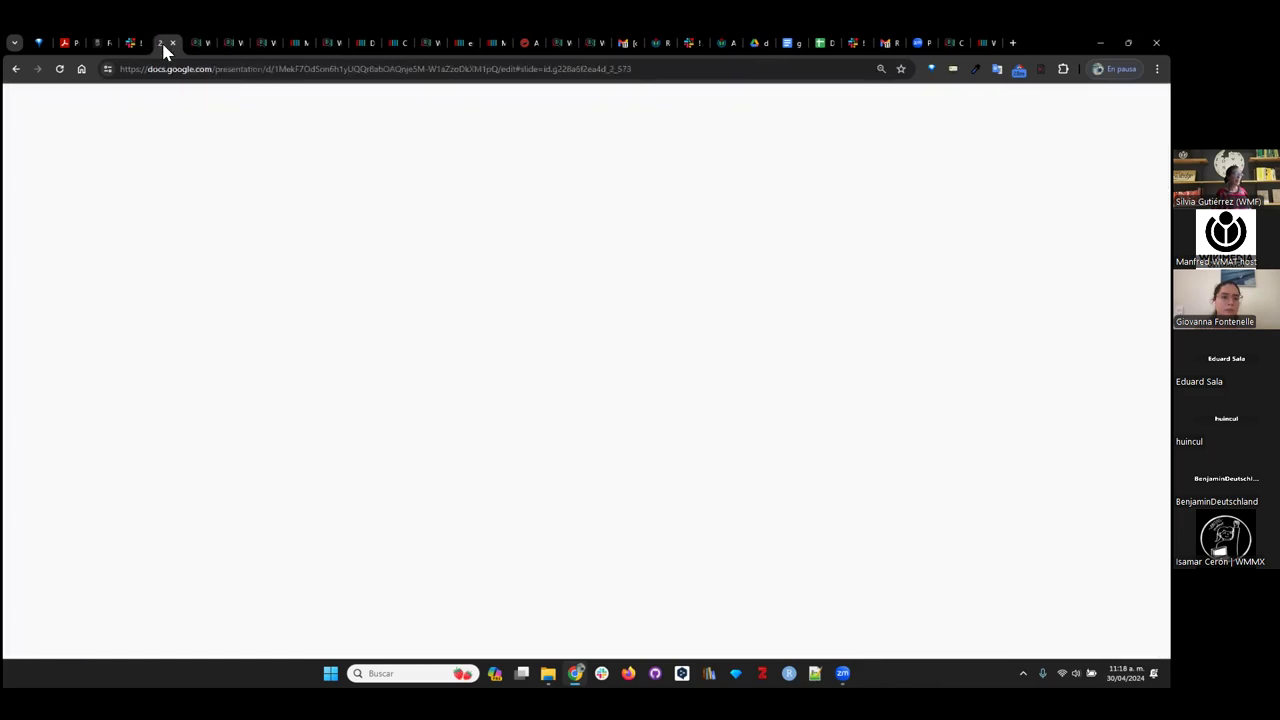